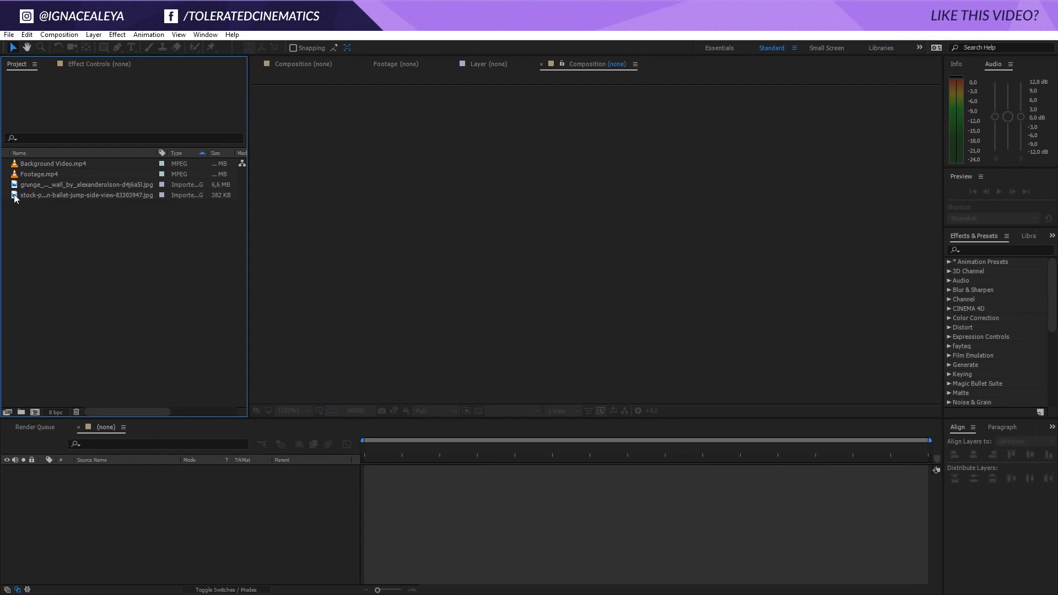
- Preview the background video, the greenscreen footage, the grunge wall texture and the skeleton stock photo from the project
{"action": "left_click", "coordinate": [41, 175]}
{"action": "left_click", "coordinate": [45, 164]}
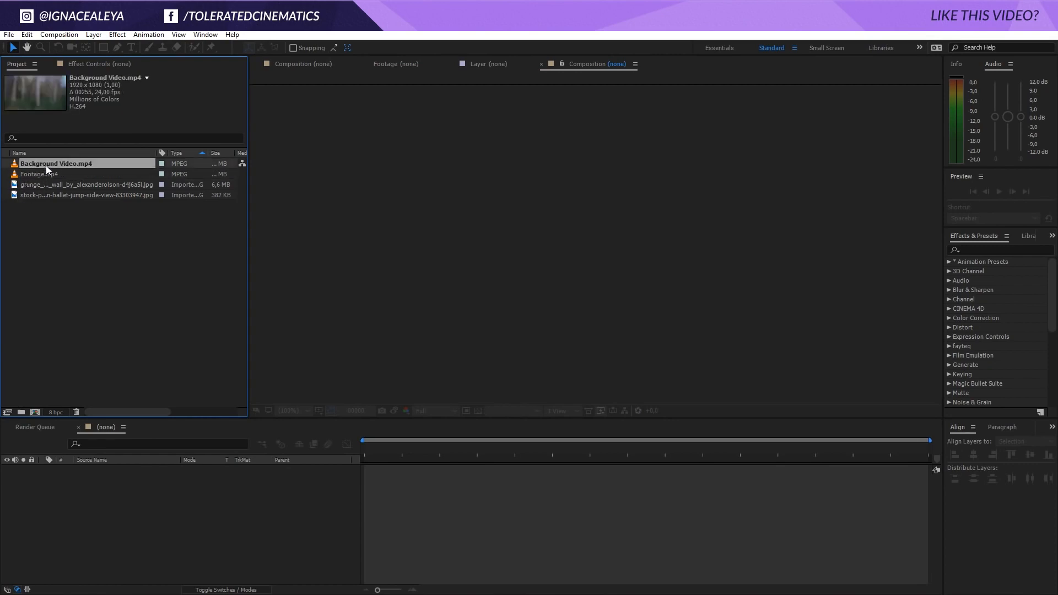
{"action": "double_click", "coordinate": [45, 164]}
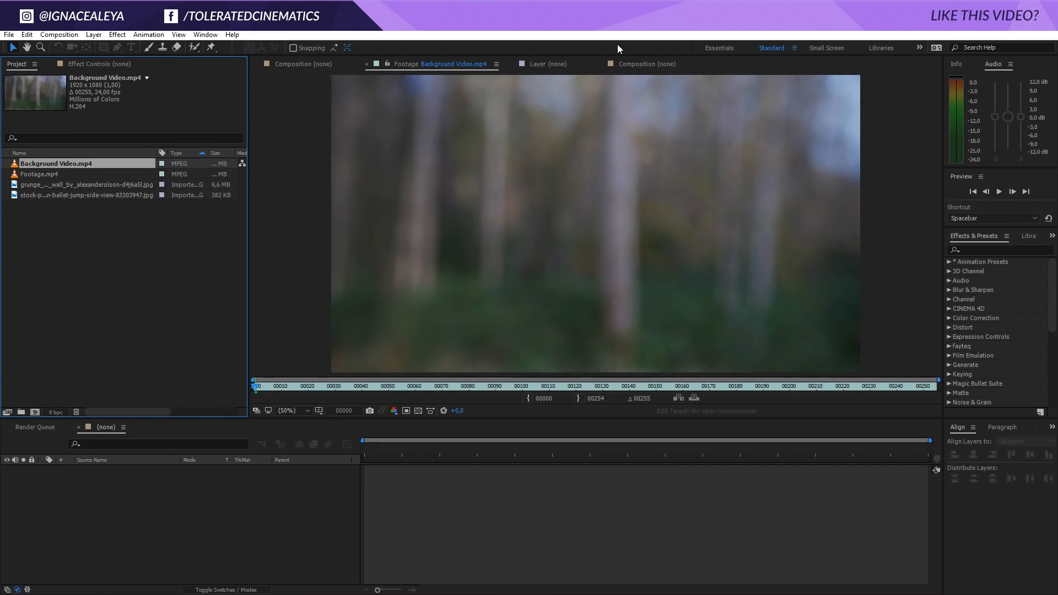
{"action": "double_click", "coordinate": [34, 175]}
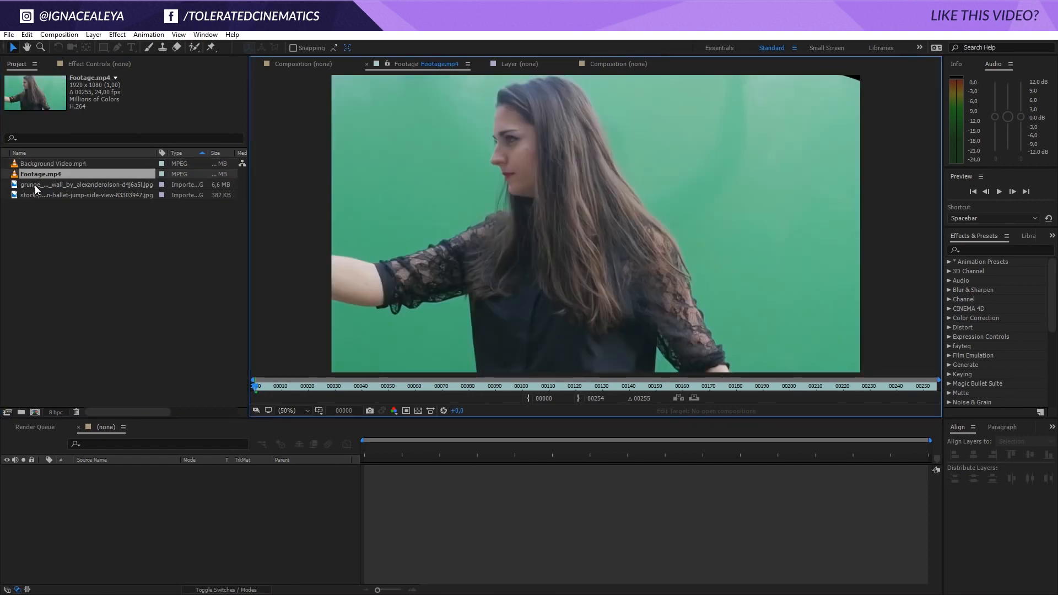
{"action": "double_click", "coordinate": [35, 185]}
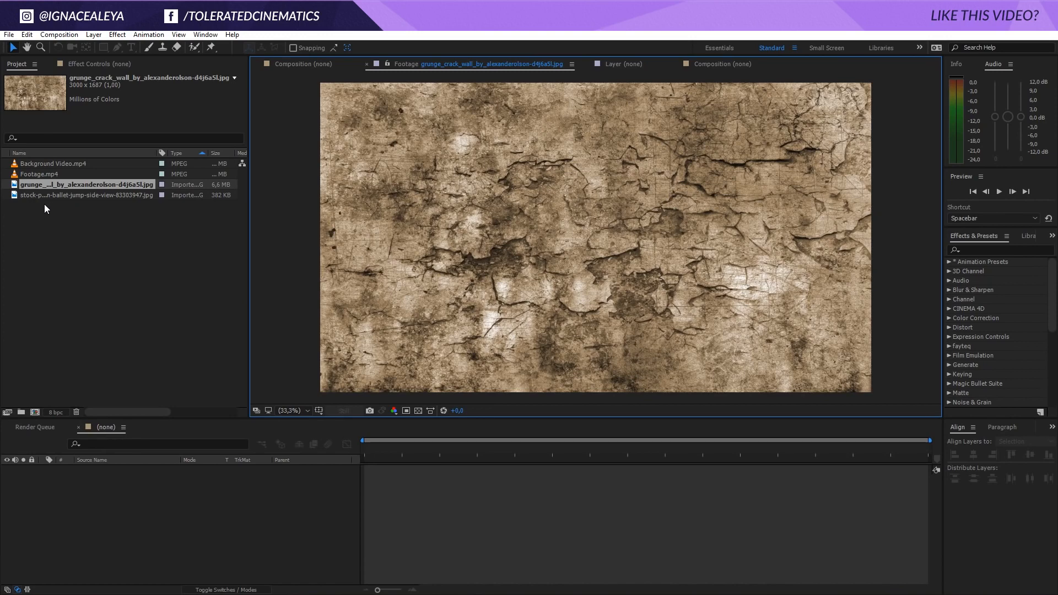
{"action": "double_click", "coordinate": [58, 193]}
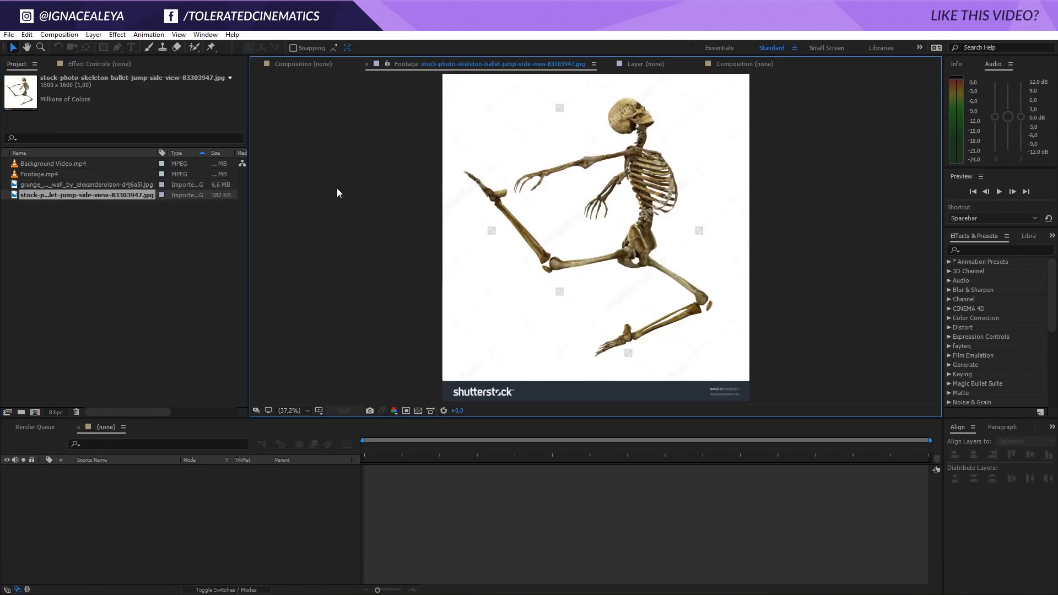
{"action": "double_click", "coordinate": [66, 186]}
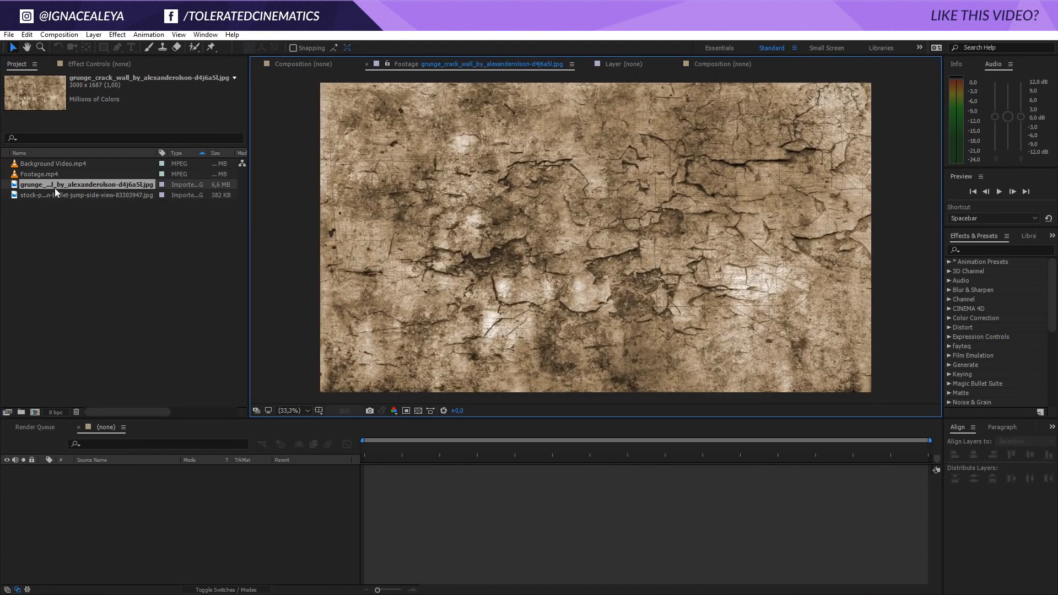
{"action": "left_click", "coordinate": [45, 173]}
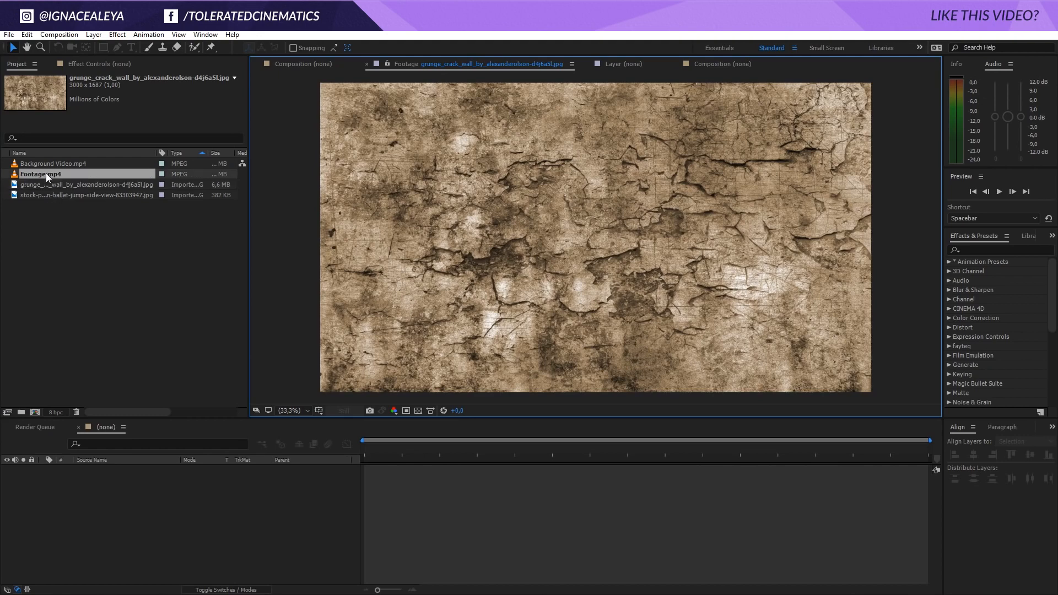
- Create a composition from Background Video.mp4 and name it Main Comp
{"action": "left_click", "coordinate": [54, 166]}
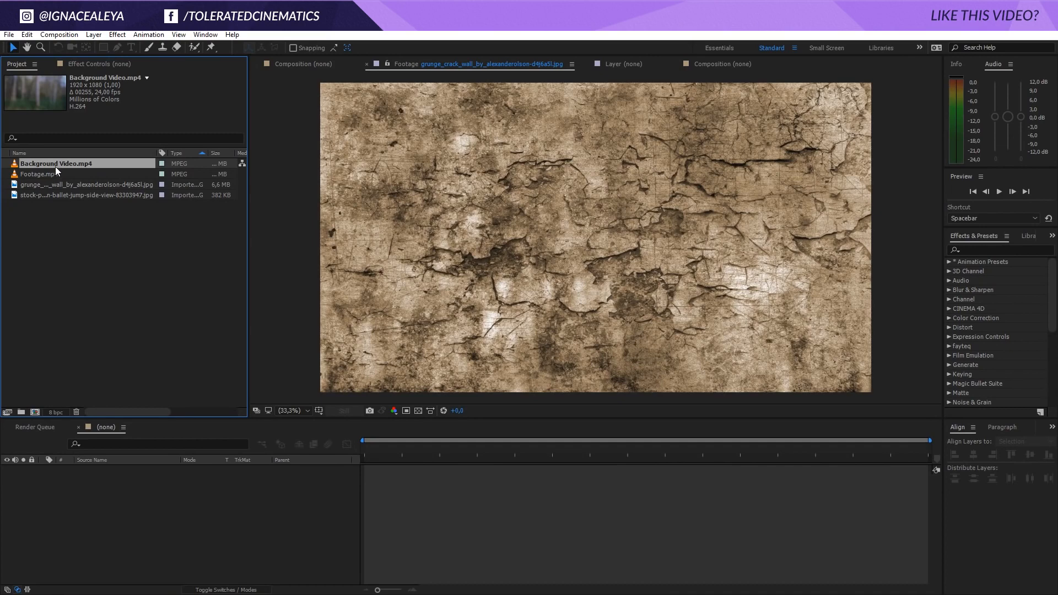
{"action": "left_click_drag", "start_coordinate": [38, 166], "coordinate": [37, 414]}
{"action": "right_click", "coordinate": [130, 500]}
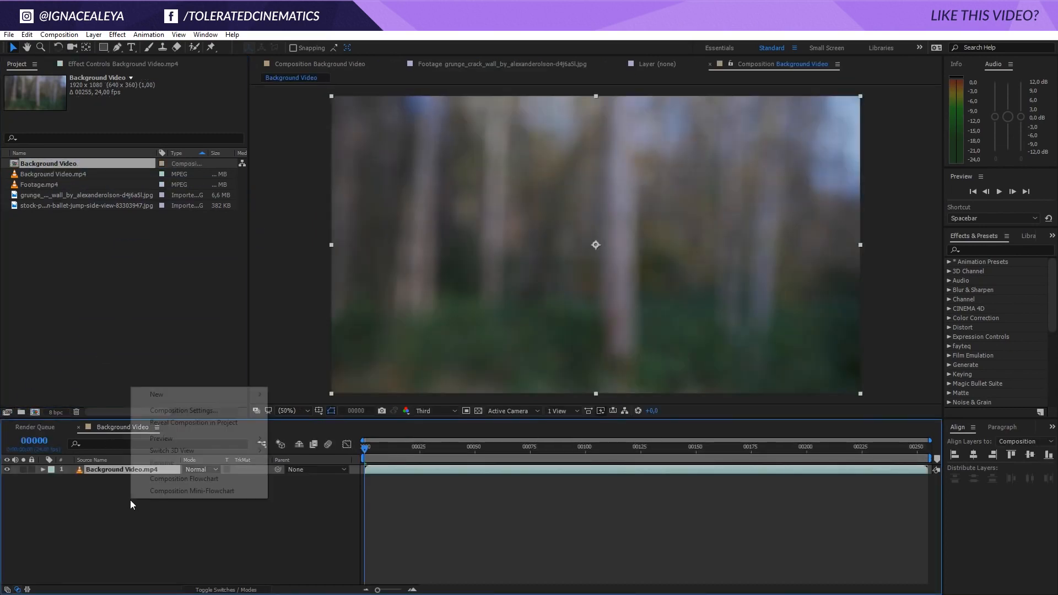
{"action": "left_click", "coordinate": [169, 412]}
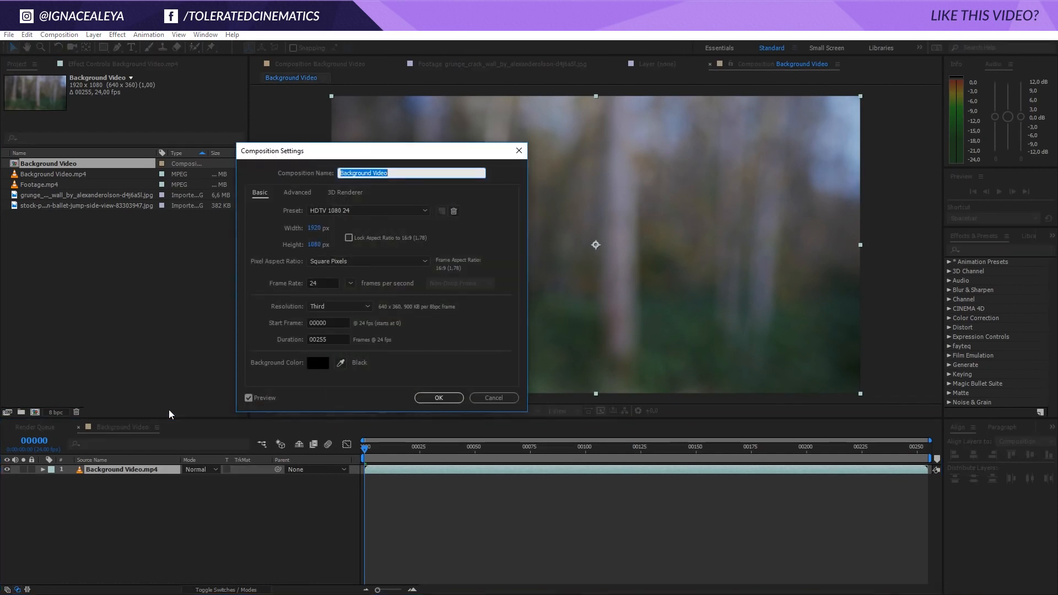
{"action": "type", "text": "Main Comp"}
{"action": "key", "text": "Return"}
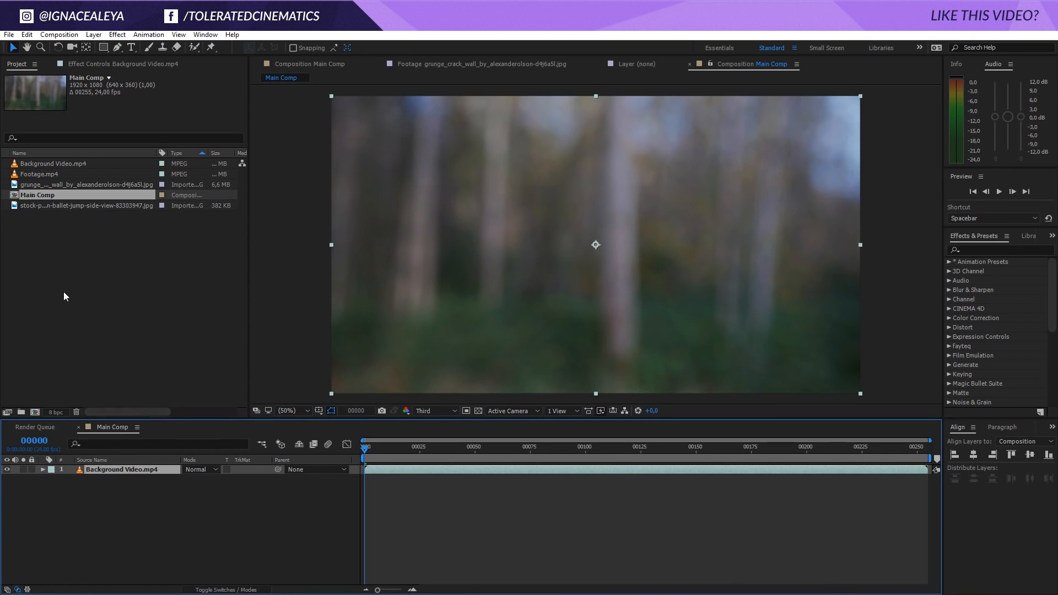
- Create a composition from Footage.mp4 and name it Greenscreen Footage
{"action": "left_click_drag", "start_coordinate": [36, 174], "coordinate": [41, 411]}
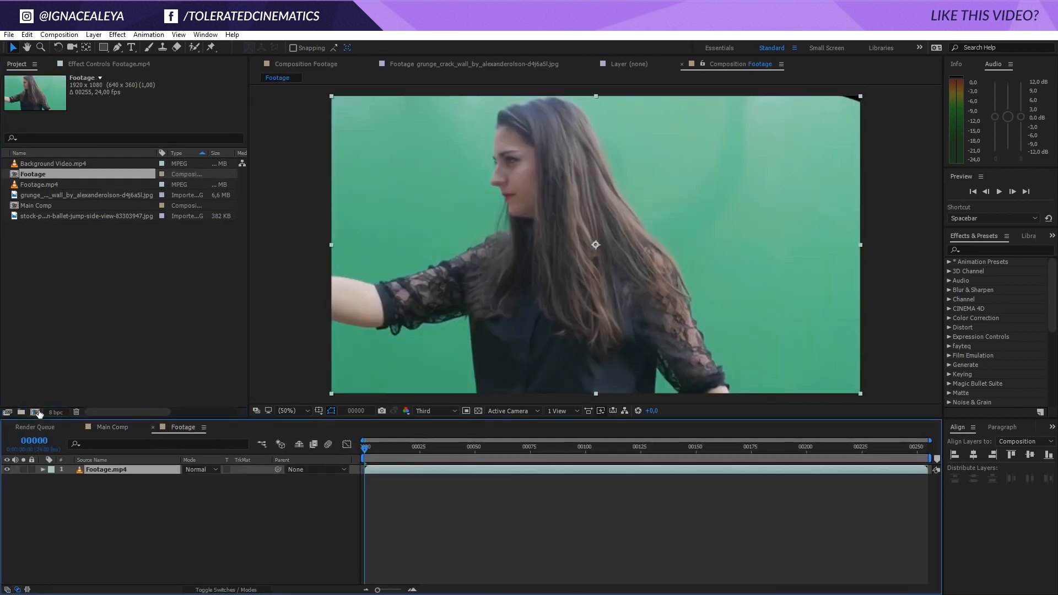
{"action": "right_click", "coordinate": [130, 483]}
{"action": "left_click", "coordinate": [176, 424]}
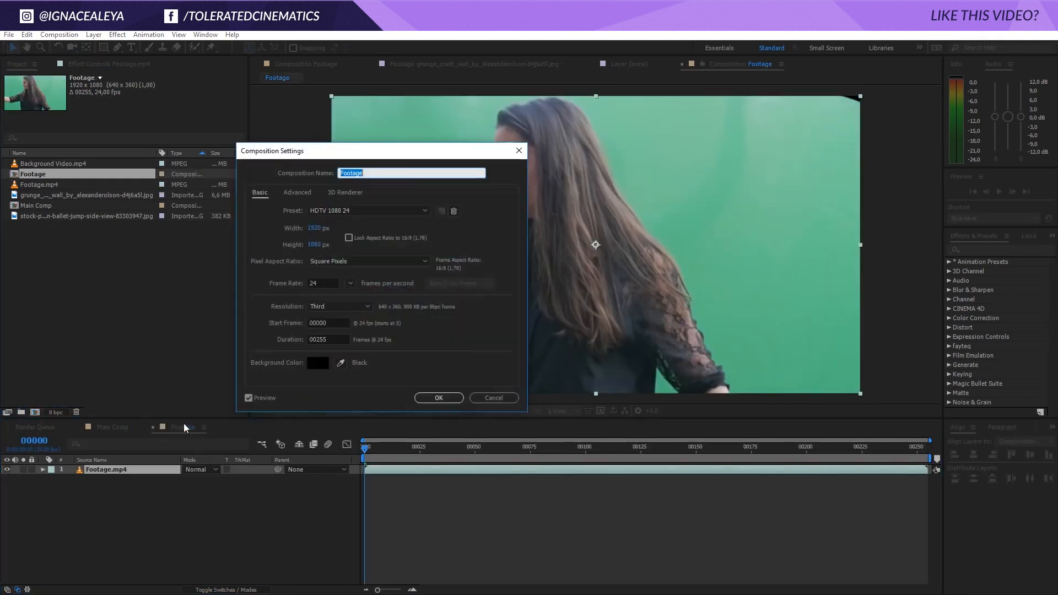
{"action": "type", "text": "Greenscre"}
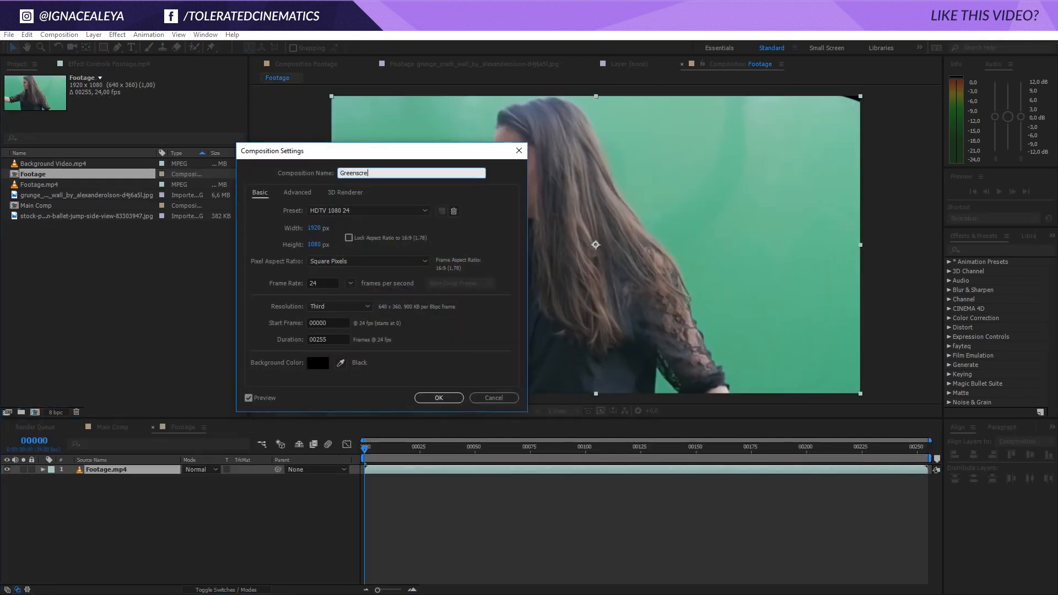
{"action": "type", "text": "en Footage"}
{"action": "key", "text": "Return"}
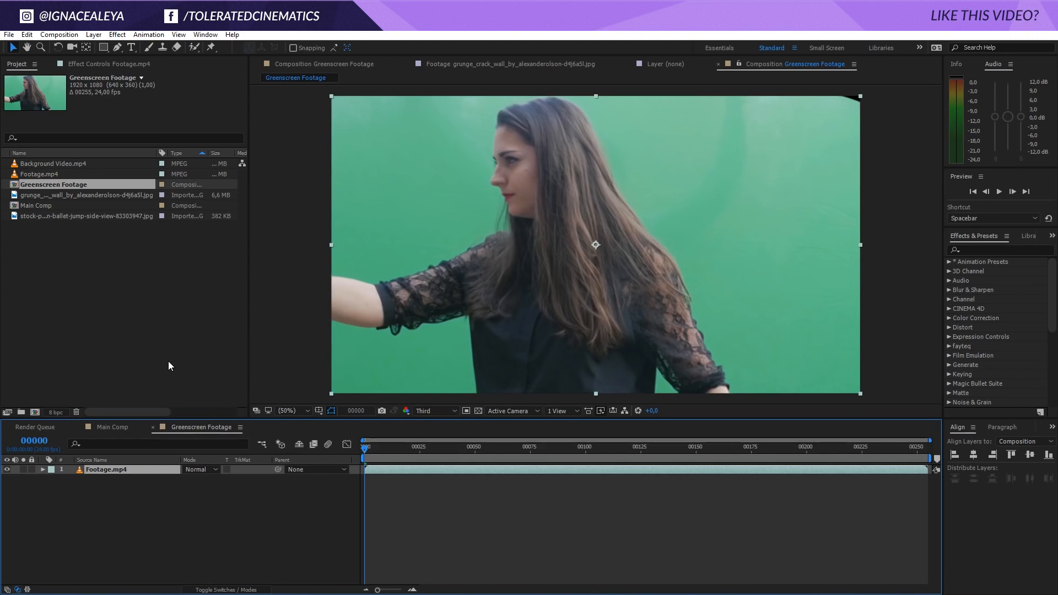
- Draw a closed rough mask around the woman on the Footage.mp4 layer with the Pen tool, extending past the frame's lower edge
{"action": "key", "text": "comma"}
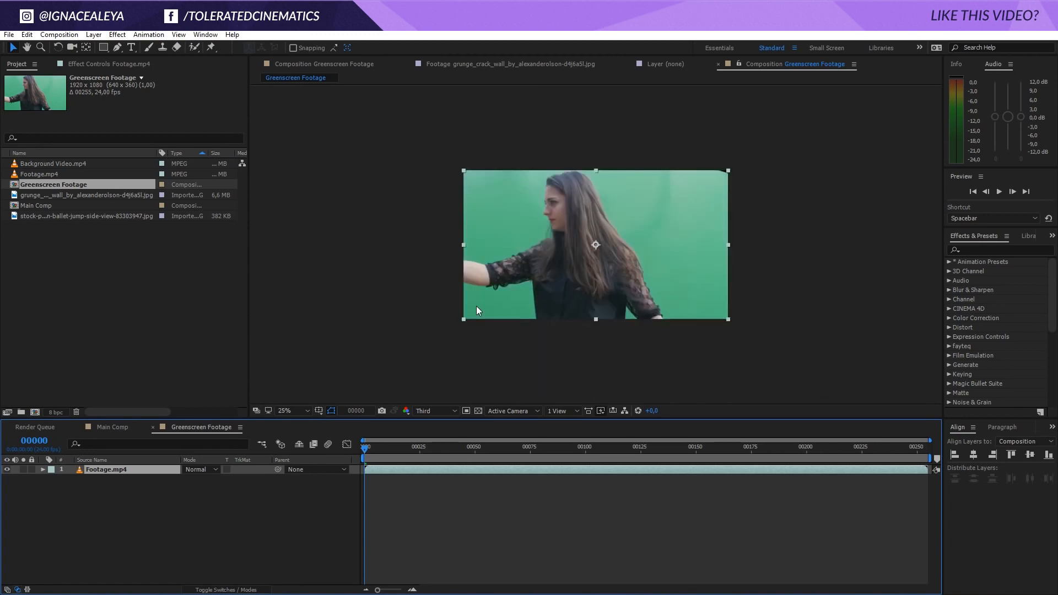
{"action": "key", "text": "period"}
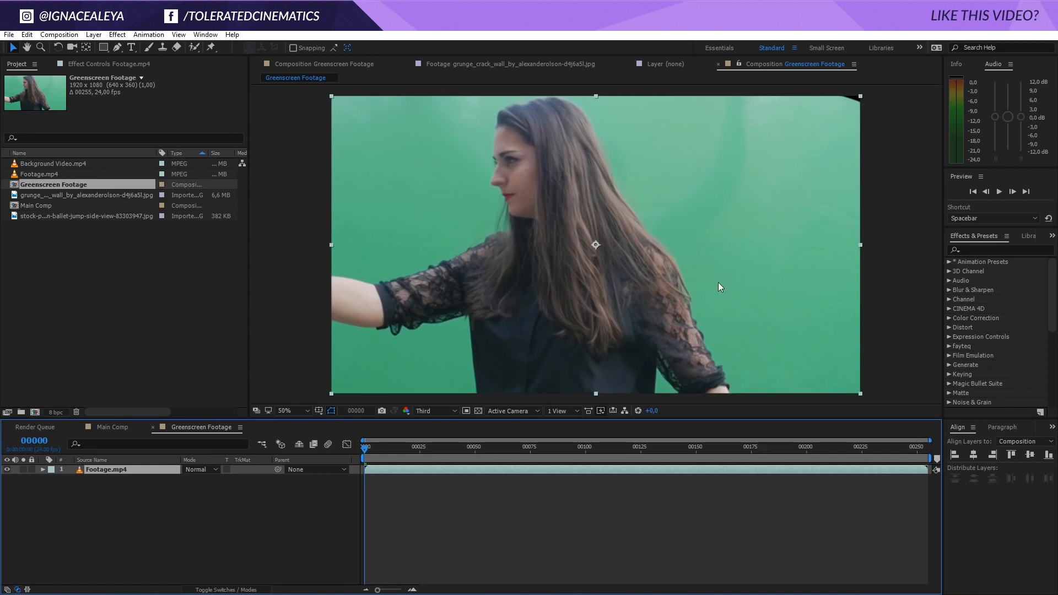
{"action": "key", "text": "comma"}
{"action": "left_click", "coordinate": [120, 48]}
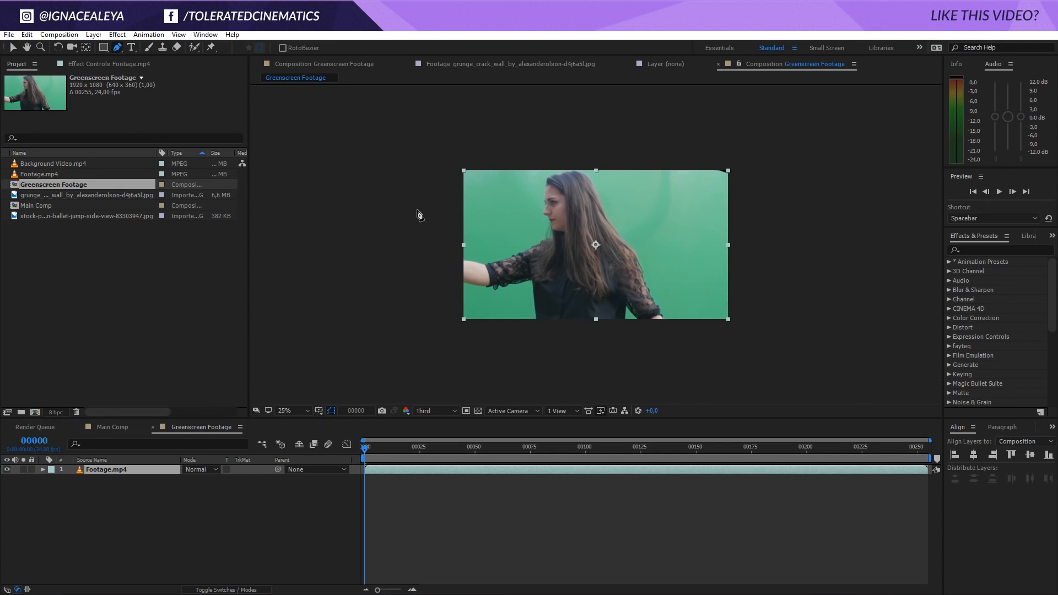
{"action": "left_click", "coordinate": [447, 248]}
{"action": "left_click", "coordinate": [508, 243]}
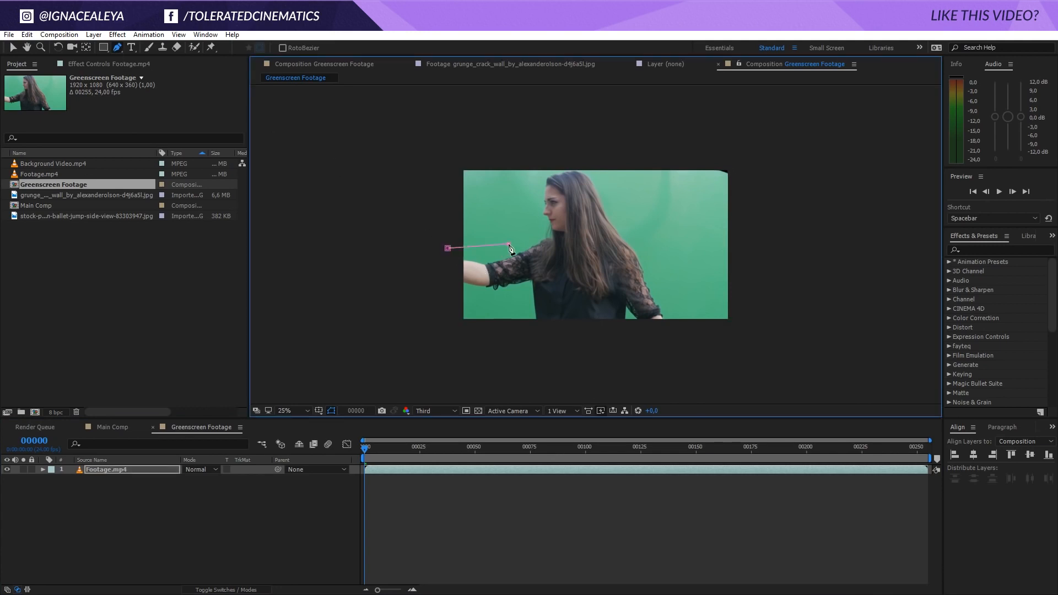
{"action": "left_click", "coordinate": [532, 201]}
{"action": "left_click_drag", "start_coordinate": [575, 169], "coordinate": [626, 168]}
{"action": "left_click", "coordinate": [630, 200]}
{"action": "left_click", "coordinate": [728, 359]}
{"action": "left_click", "coordinate": [435, 355]}
{"action": "left_click", "coordinate": [447, 248]}
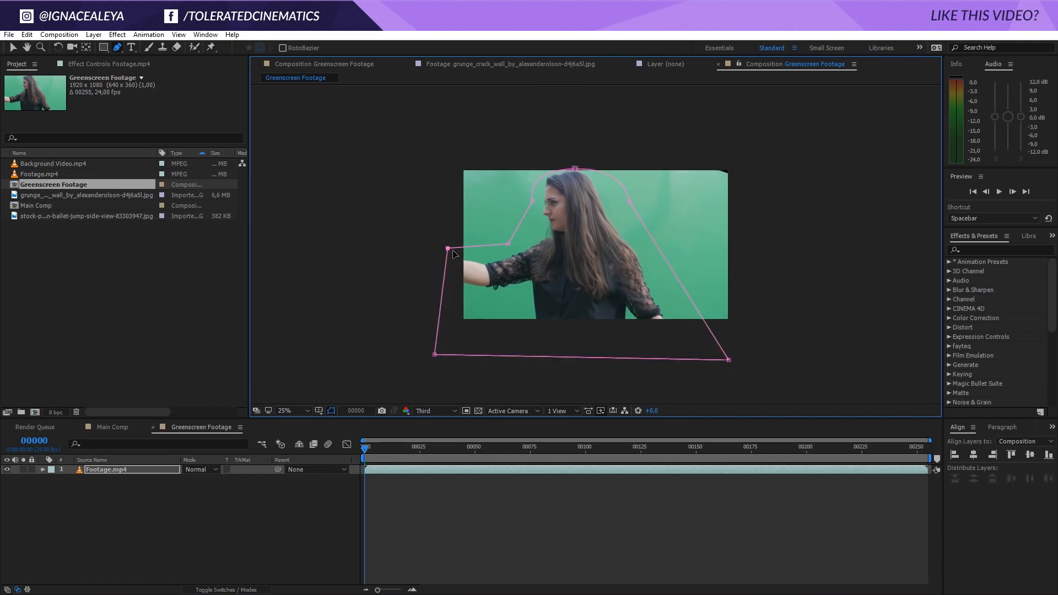
- Start keyframing the mask path at frame 0 and shift the whole mask slightly up and left at frame 50
{"action": "key", "text": "m"}
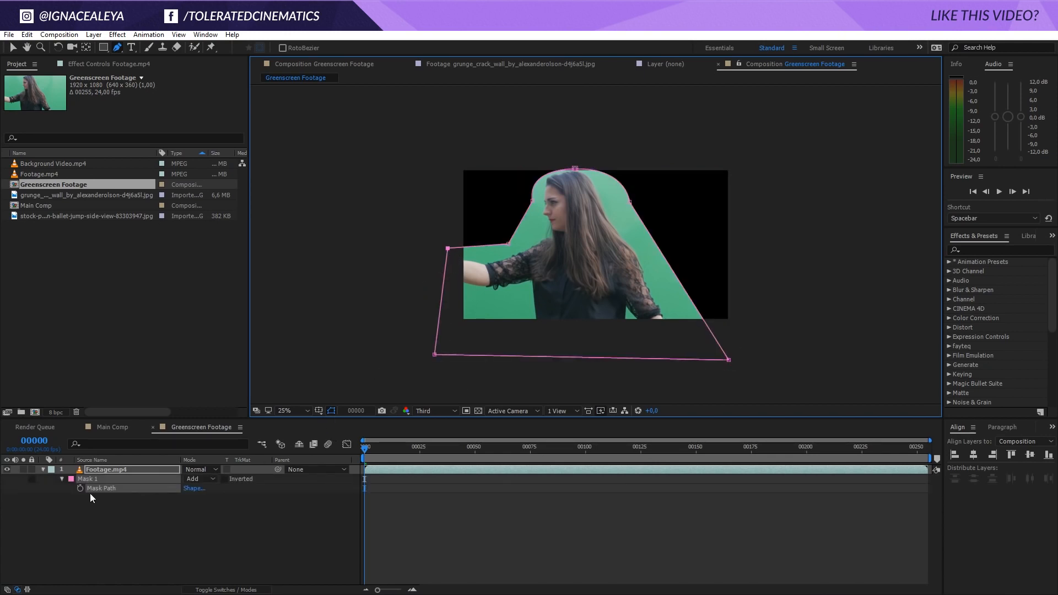
{"action": "left_click", "coordinate": [80, 488]}
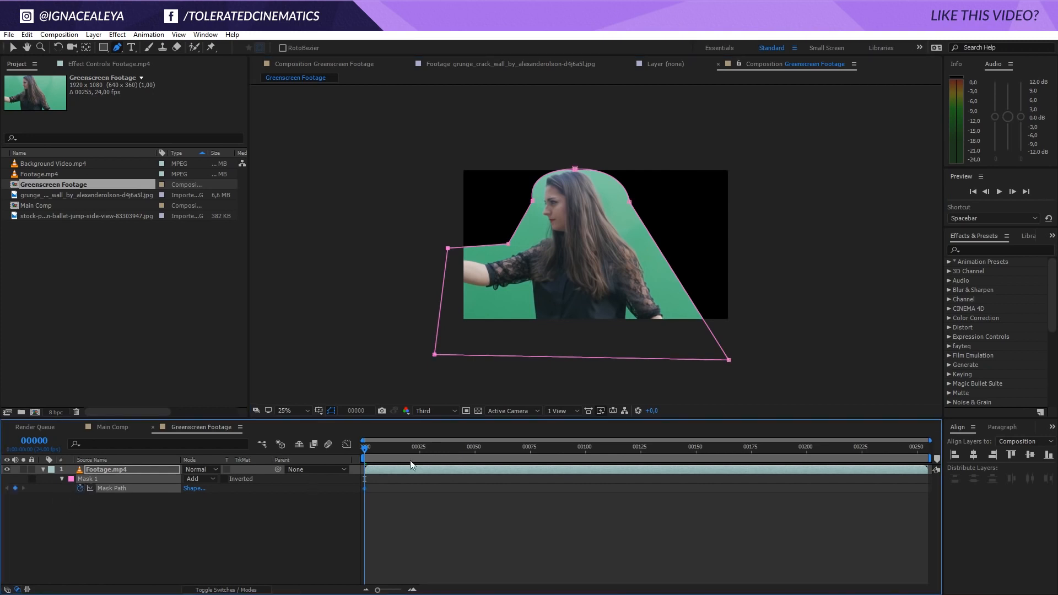
{"action": "left_click", "coordinate": [473, 447]}
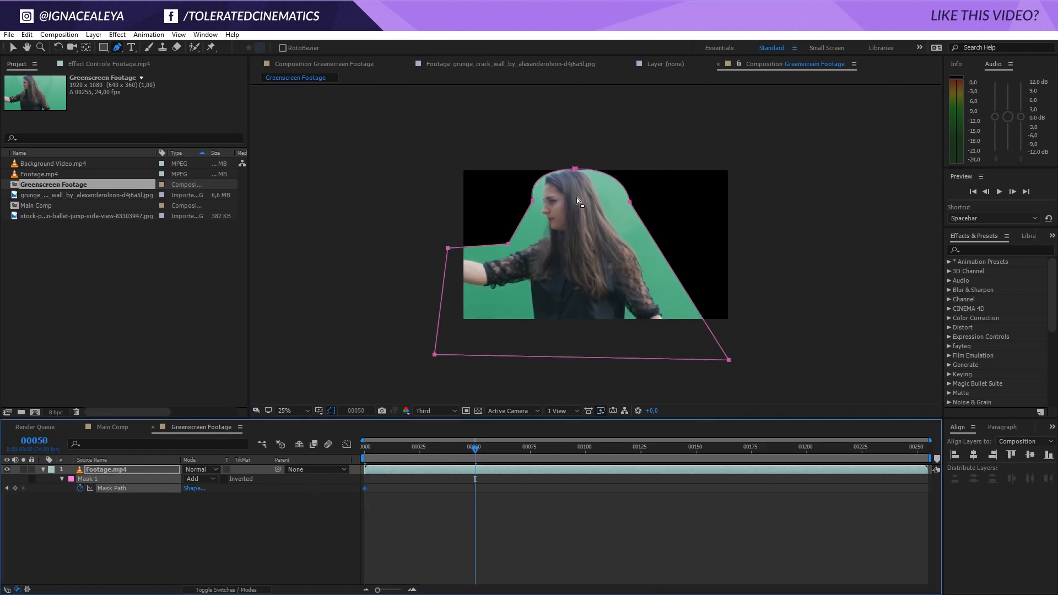
{"action": "key", "text": "v"}
{"action": "left_click_drag", "start_coordinate": [573, 166], "coordinate": [573, 165]}
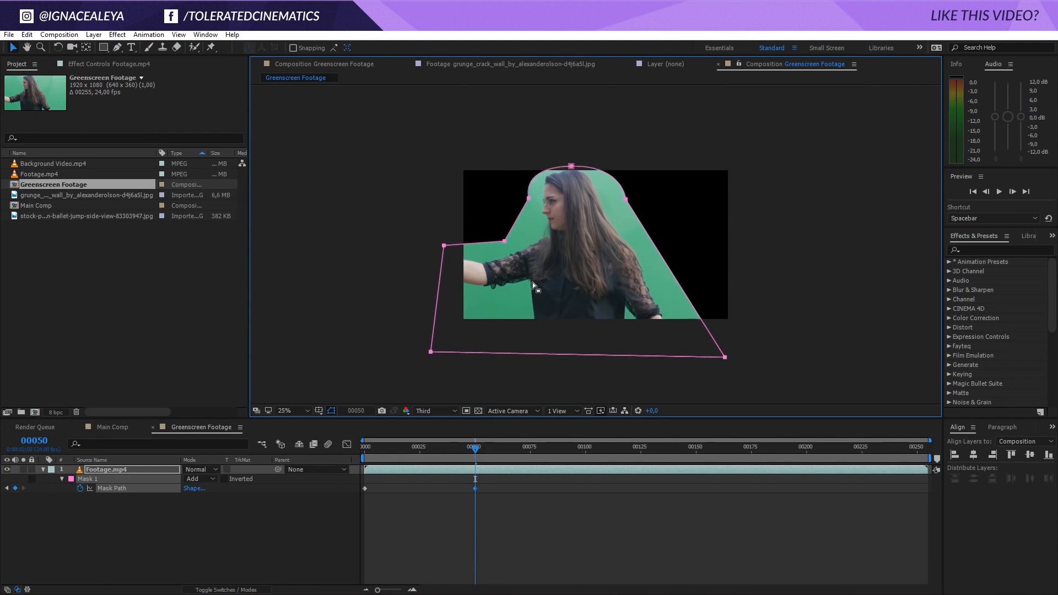
- At frame 115, shift the mask right to follow the woman and raise its corner point above her outstretched arm
{"action": "left_click", "coordinate": [669, 448]}
{"action": "left_click_drag", "start_coordinate": [669, 451], "coordinate": [618, 450]}
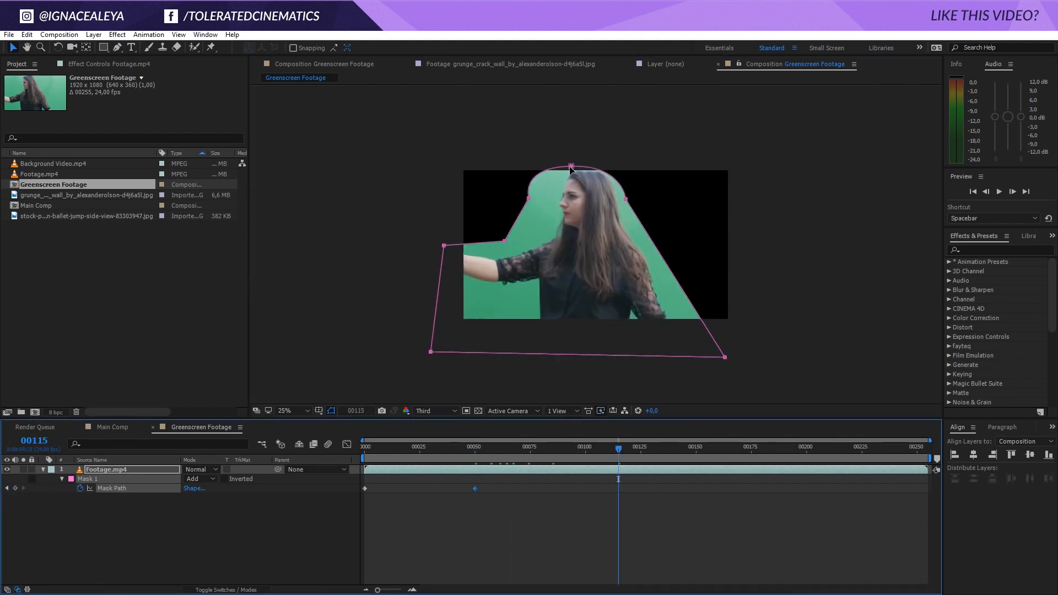
{"action": "left_click_drag", "start_coordinate": [571, 166], "coordinate": [583, 167]}
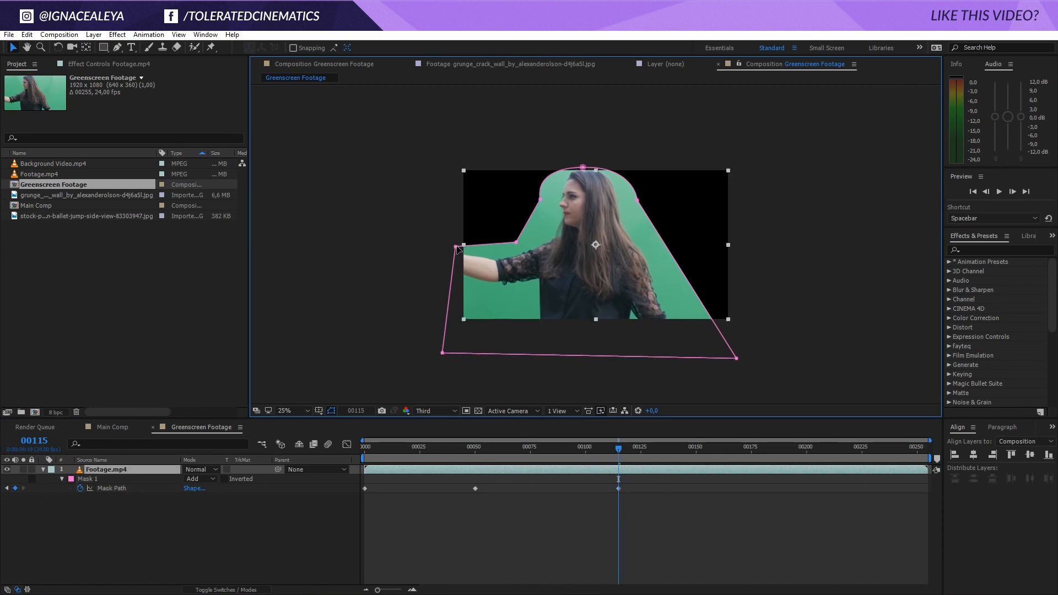
{"action": "left_click_drag", "start_coordinate": [451, 240], "coordinate": [446, 228]}
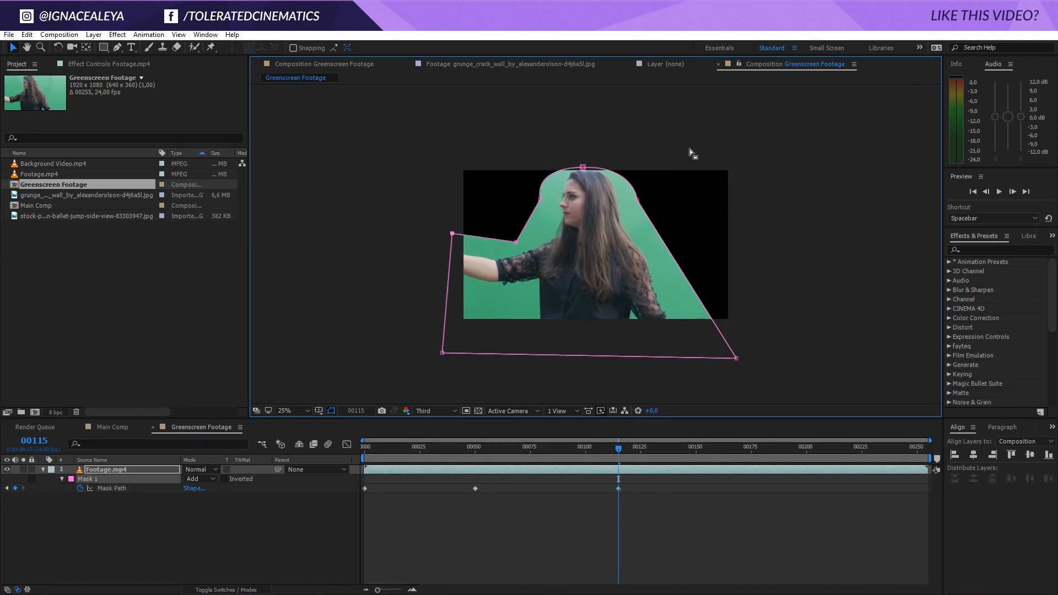
- At the last frame, 254, reshape the mask points around the woman's leaning body, raised hand and head
{"action": "left_click_drag", "start_coordinate": [623, 447], "coordinate": [954, 438]}
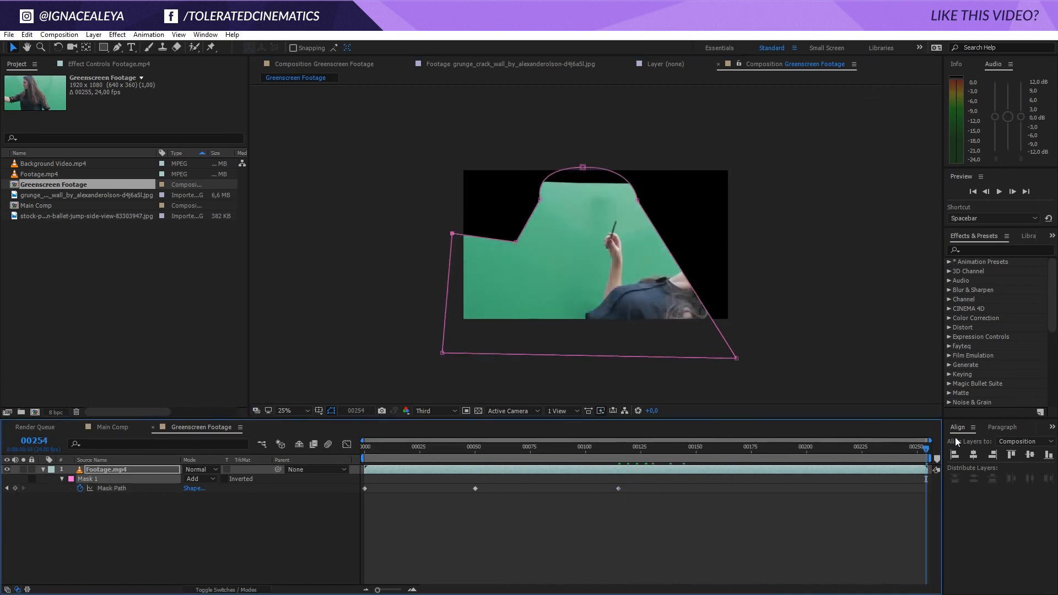
{"action": "left_click_drag", "start_coordinate": [635, 203], "coordinate": [776, 280]}
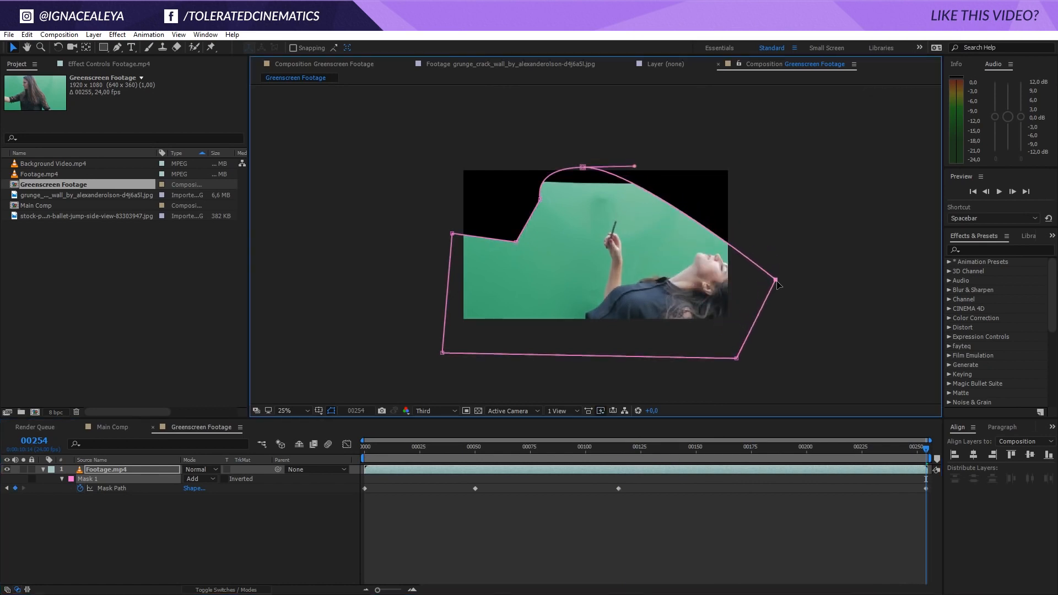
{"action": "left_click_drag", "start_coordinate": [583, 171], "coordinate": [728, 230]}
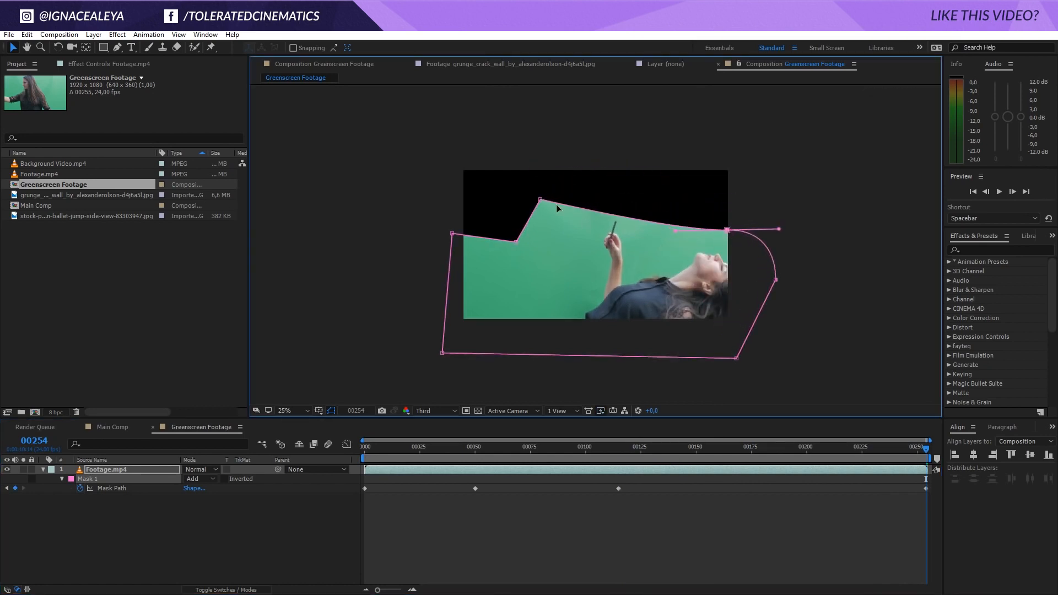
{"action": "left_click_drag", "start_coordinate": [539, 199], "coordinate": [634, 206]}
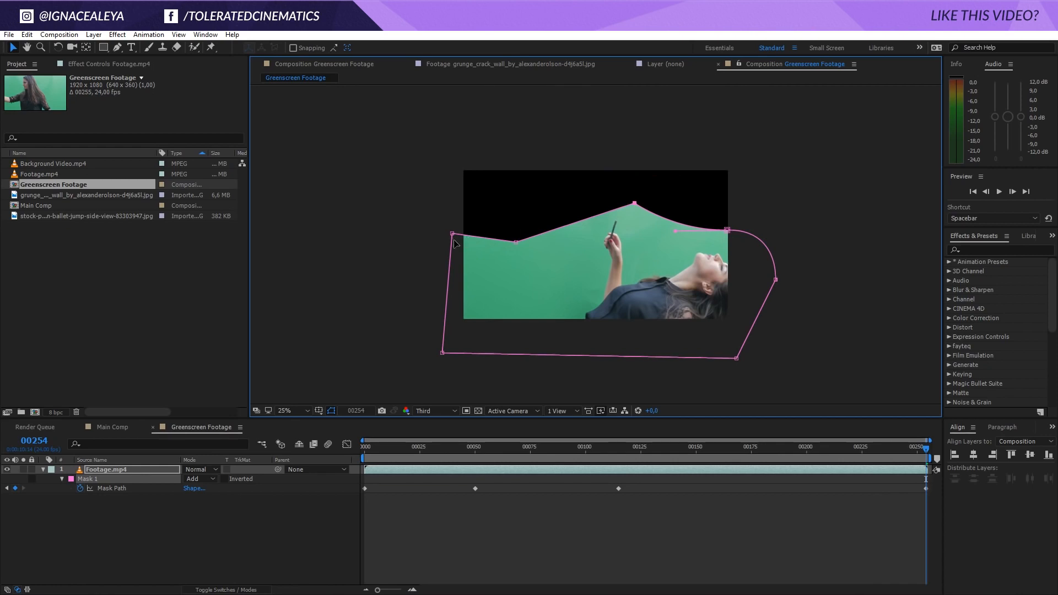
{"action": "left_click_drag", "start_coordinate": [453, 234], "coordinate": [463, 343]}
{"action": "left_click_drag", "start_coordinate": [516, 242], "coordinate": [585, 220]}
{"action": "left_click_drag", "start_coordinate": [463, 344], "coordinate": [538, 319]}
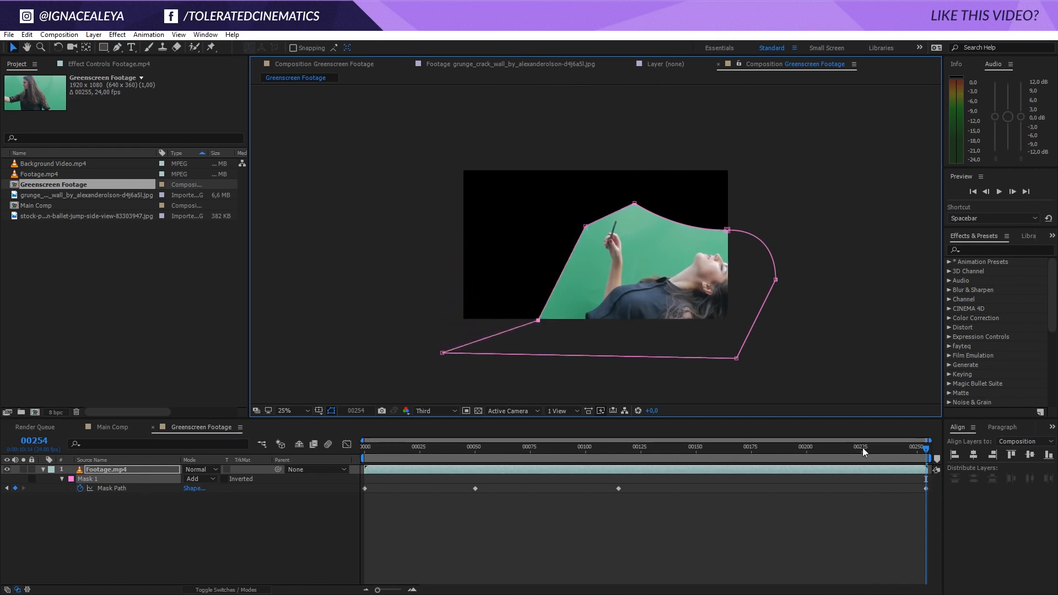
- Adjust the mask path at four in-between frames from 115 to 254 so it keeps surrounding the moving woman
{"action": "left_click", "coordinate": [861, 447]}
{"action": "left_click", "coordinate": [895, 448]}
{"action": "left_click", "coordinate": [730, 448]}
{"action": "left_click_drag", "start_coordinate": [743, 447], "coordinate": [782, 448]}
{"action": "left_click_drag", "start_coordinate": [463, 245], "coordinate": [444, 207]}
{"action": "left_click_drag", "start_coordinate": [659, 192], "coordinate": [658, 187]}
{"action": "left_click", "coordinate": [851, 449]}
{"action": "mouse_move", "coordinate": [850, 448]}
{"action": "left_mouse_down"}
{"action": "mouse_move", "coordinate": [763, 461]}
{"action": "mouse_move", "coordinate": [948, 512]}
{"action": "left_mouse_up"}
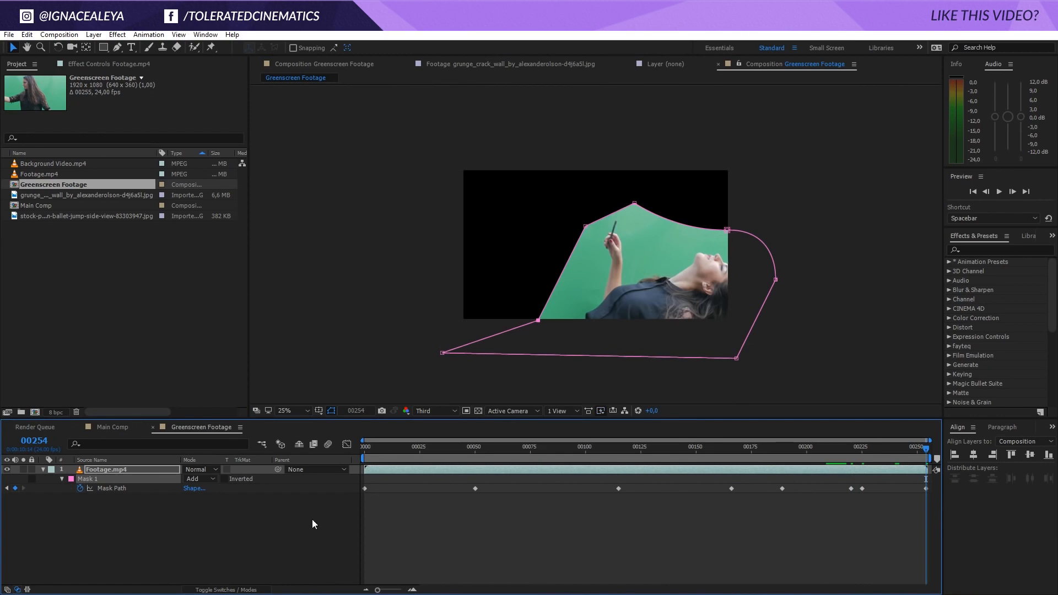
- Collapse the Footage.mp4 layer's mask properties and select the whole layer
{"action": "left_click", "coordinate": [43, 469]}
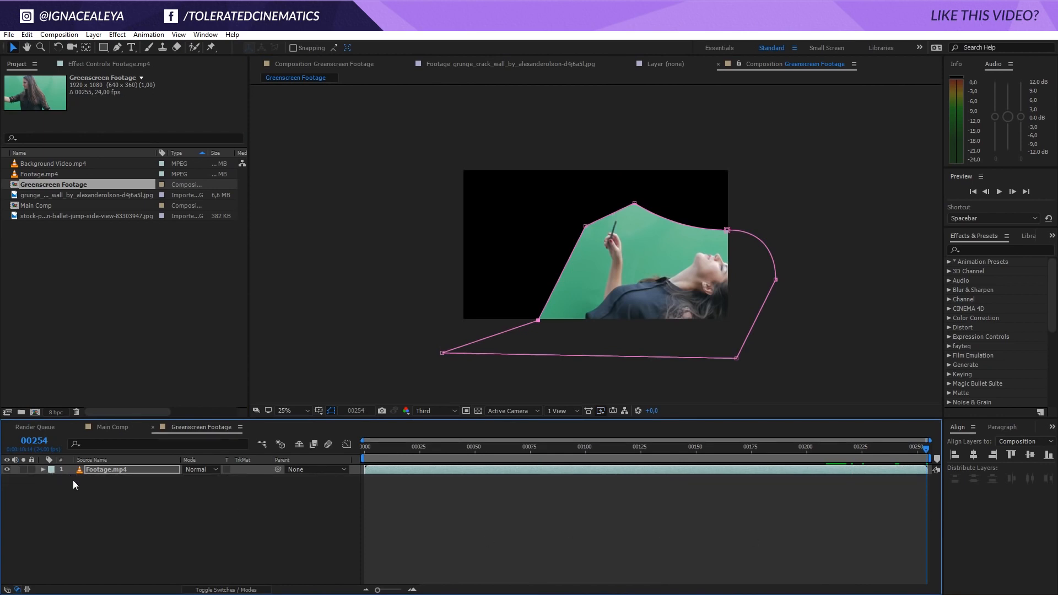
{"action": "left_click", "coordinate": [108, 490]}
{"action": "left_click", "coordinate": [112, 473]}
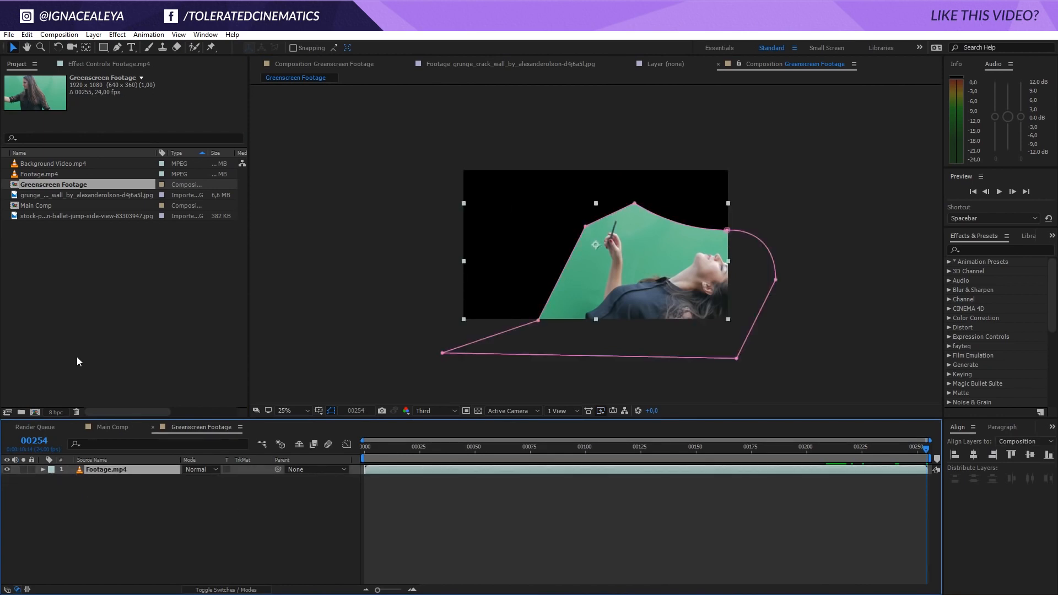
- Apply the Keylight (1.2) effect to Footage.mp4 and sample the green backdrop above the woman's torso as the Screen Colour
{"action": "left_click", "coordinate": [116, 34]}
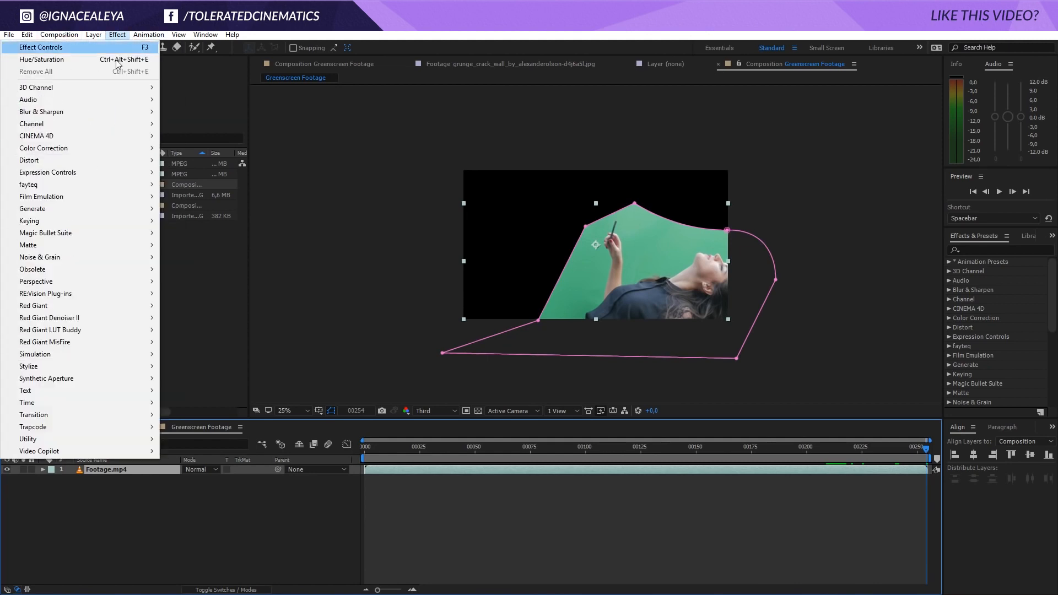
{"action": "mouse_move", "coordinate": [126, 222]}
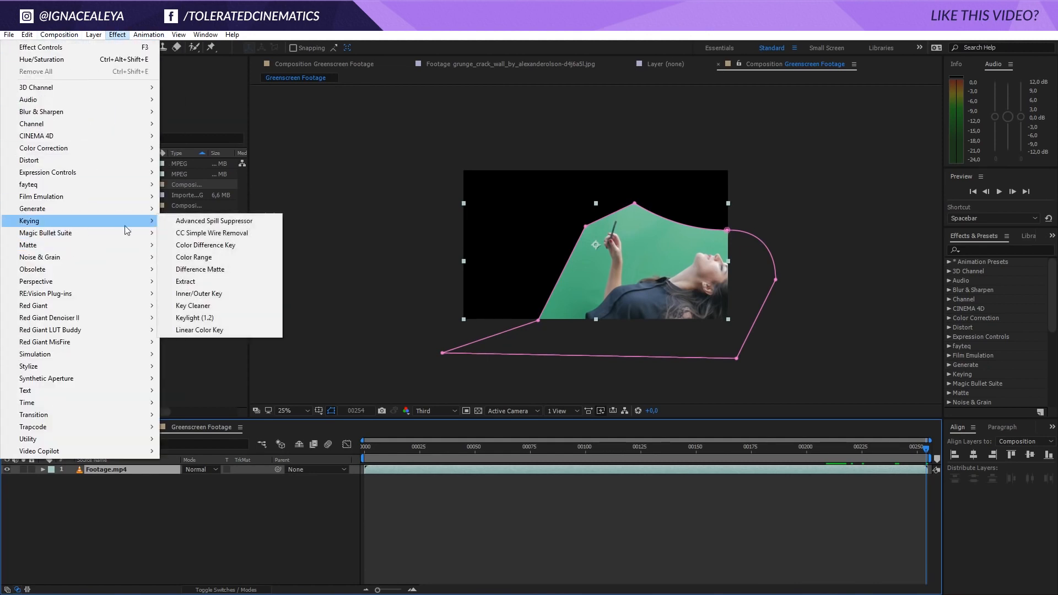
{"action": "left_click", "coordinate": [205, 319]}
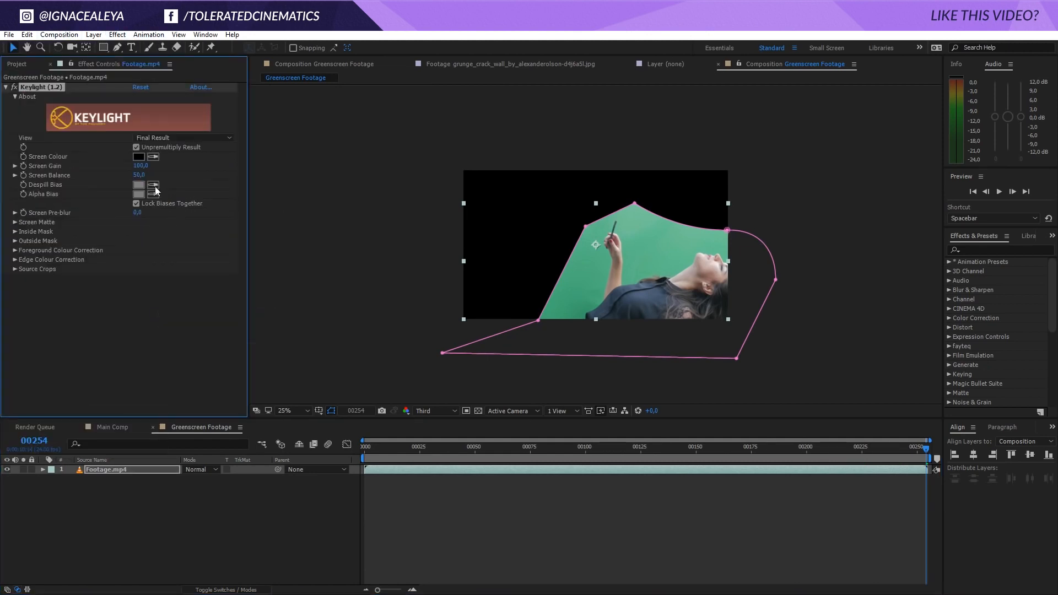
{"action": "left_click", "coordinate": [177, 157]}
{"action": "left_click", "coordinate": [638, 272]}
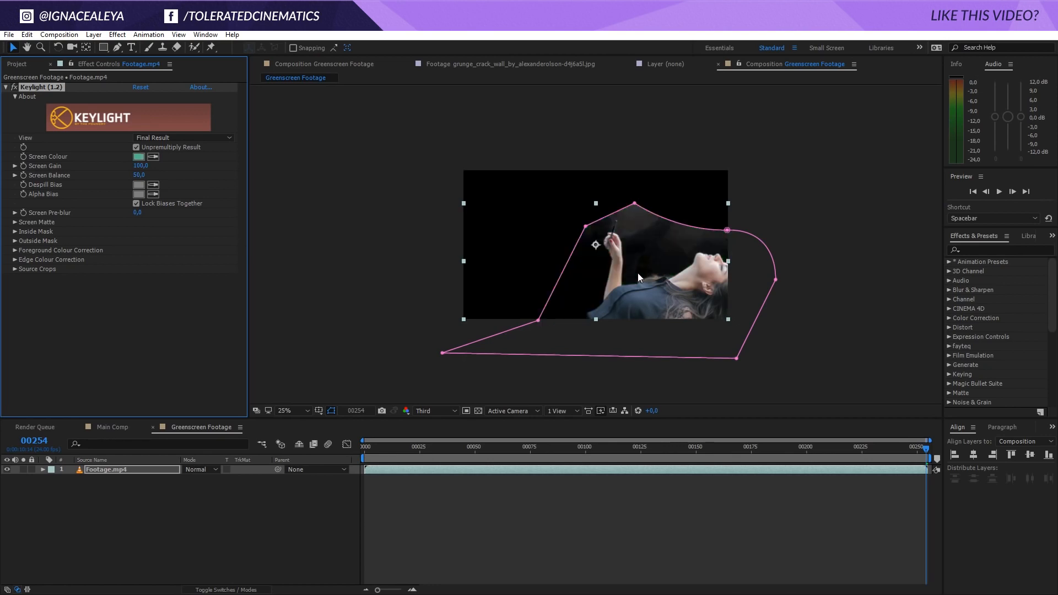
- Take a closer look at the keyed woman and set Keylight's view to Screen Matte
{"action": "scroll", "coordinate": [846, 301], "scroll_direction": "up", "scroll_amount": 2}
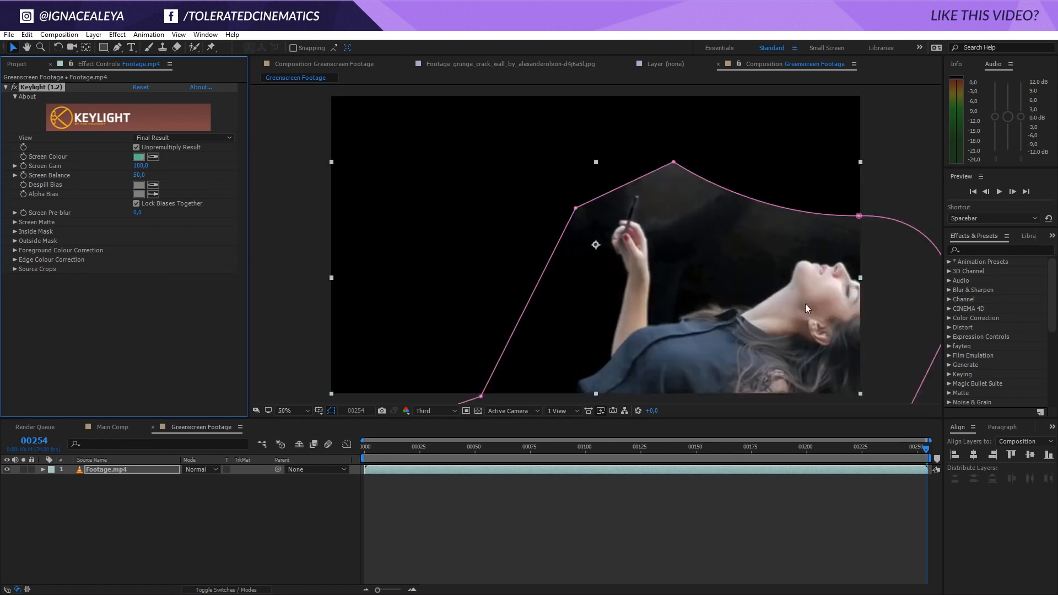
{"action": "key", "text": "space"}
{"action": "left_click_drag", "start_coordinate": [799, 302], "coordinate": [670, 239]}
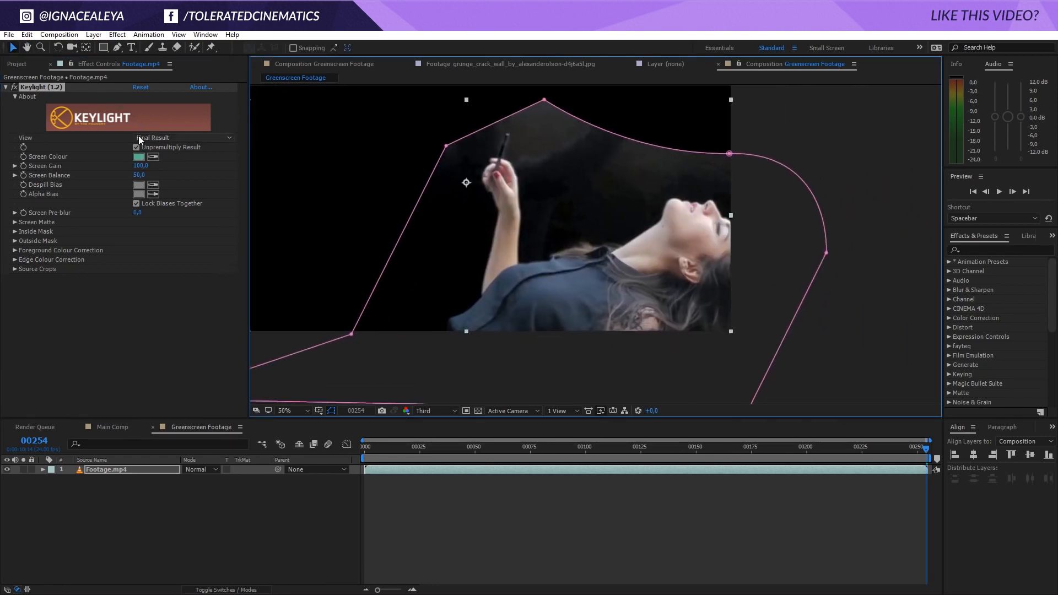
{"action": "left_click", "coordinate": [175, 140]}
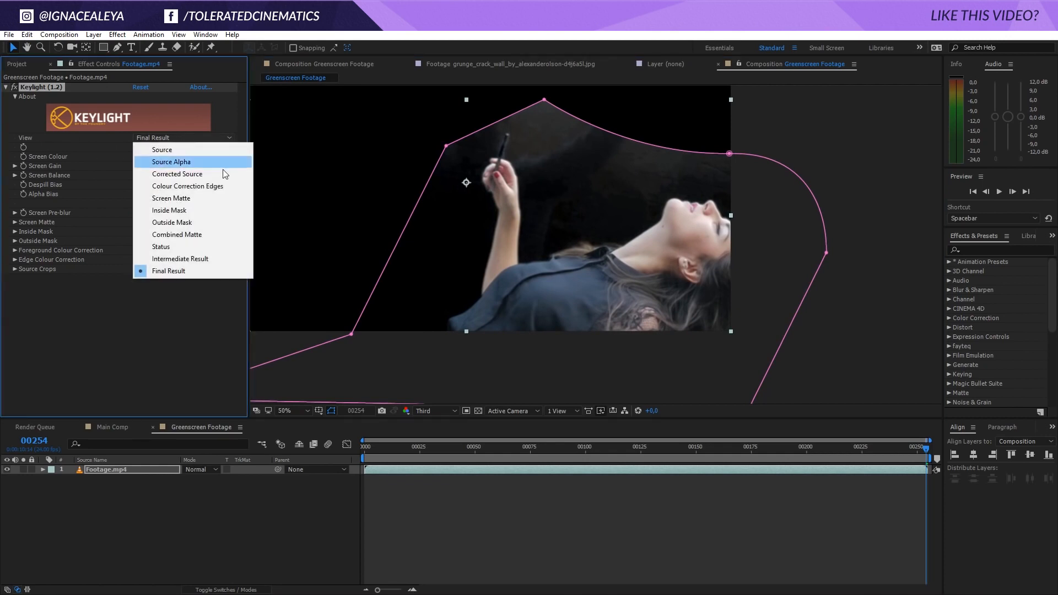
{"action": "left_click", "coordinate": [191, 207]}
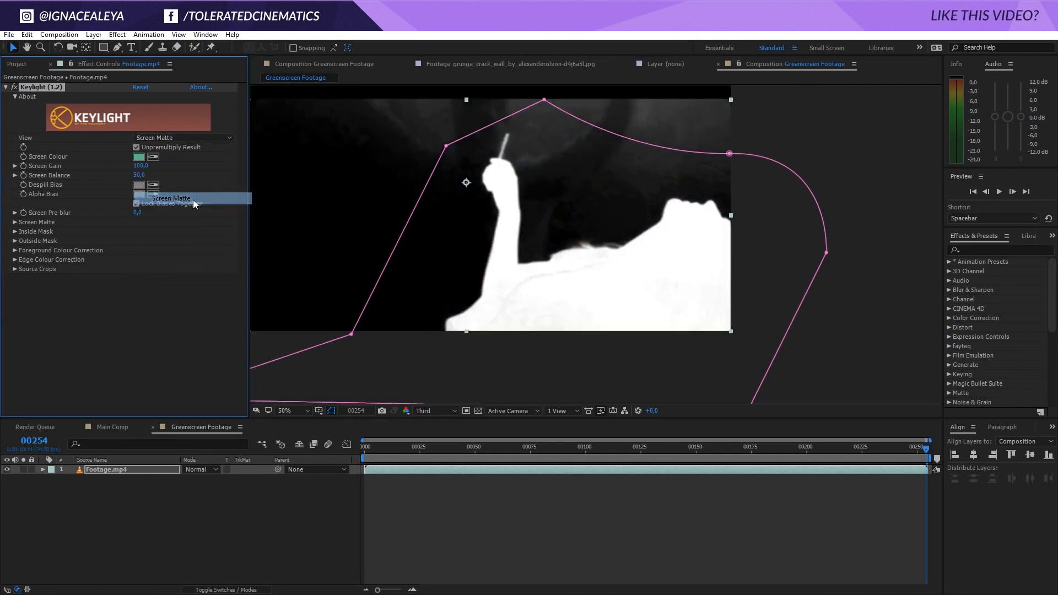
- Set the Screen Matte's Clip Black to 35 to remove the grey remnants of the backdrop
{"action": "left_click", "coordinate": [16, 222]}
{"action": "left_click_drag", "start_coordinate": [140, 231], "coordinate": [154, 232]}
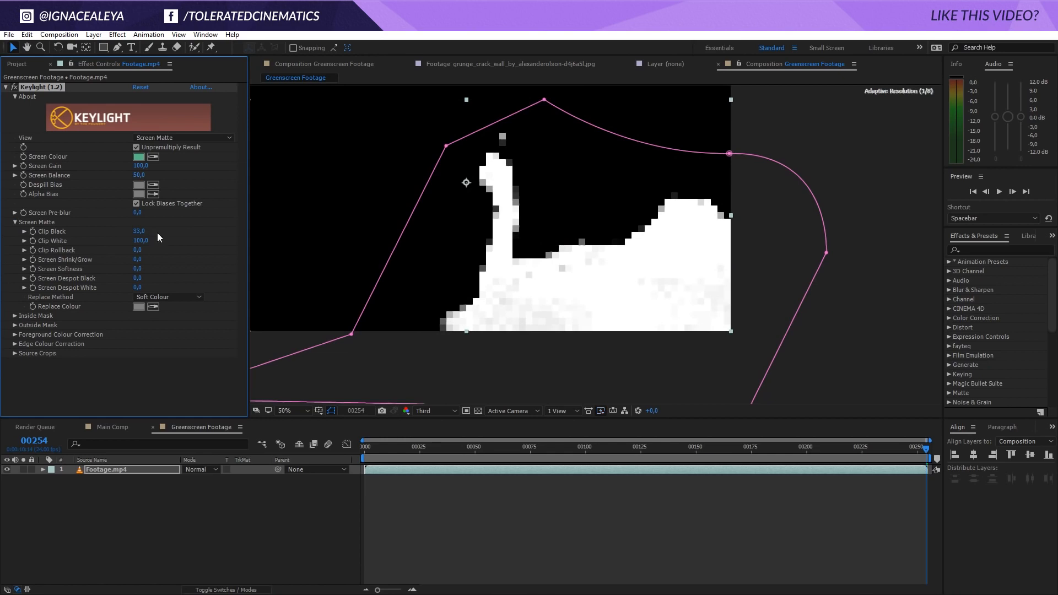
{"action": "left_click", "coordinate": [141, 230]}
{"action": "type", "text": "35"}
{"action": "key", "text": "Return"}
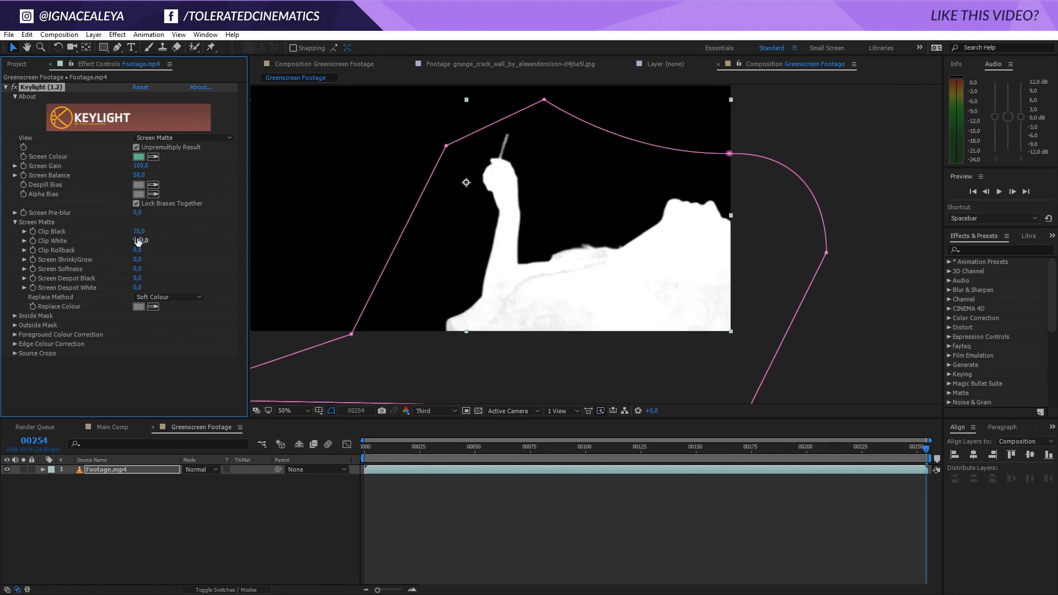
- Set the Screen Matte's Clip White first to 75 and finally to 70 to make the woman's silhouette solid white
{"action": "left_click", "coordinate": [138, 242]}
{"action": "type", "text": "75"}
{"action": "key", "text": "Return"}
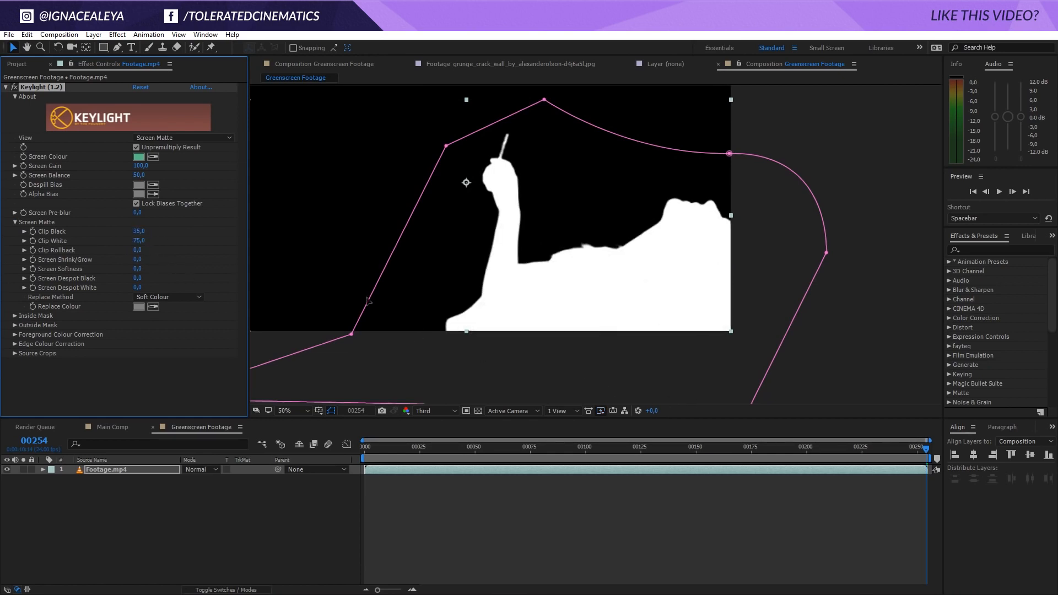
{"action": "left_click", "coordinate": [142, 240]}
{"action": "type", "text": "70"}
{"action": "key", "text": "Return"}
- Inspect the matte's edges at frames 193, 131 and 38, and return Keylight's view to Final Result
{"action": "left_click_drag", "start_coordinate": [866, 447], "coordinate": [790, 447]}
{"action": "left_click_drag", "start_coordinate": [561, 255], "coordinate": [648, 247]}
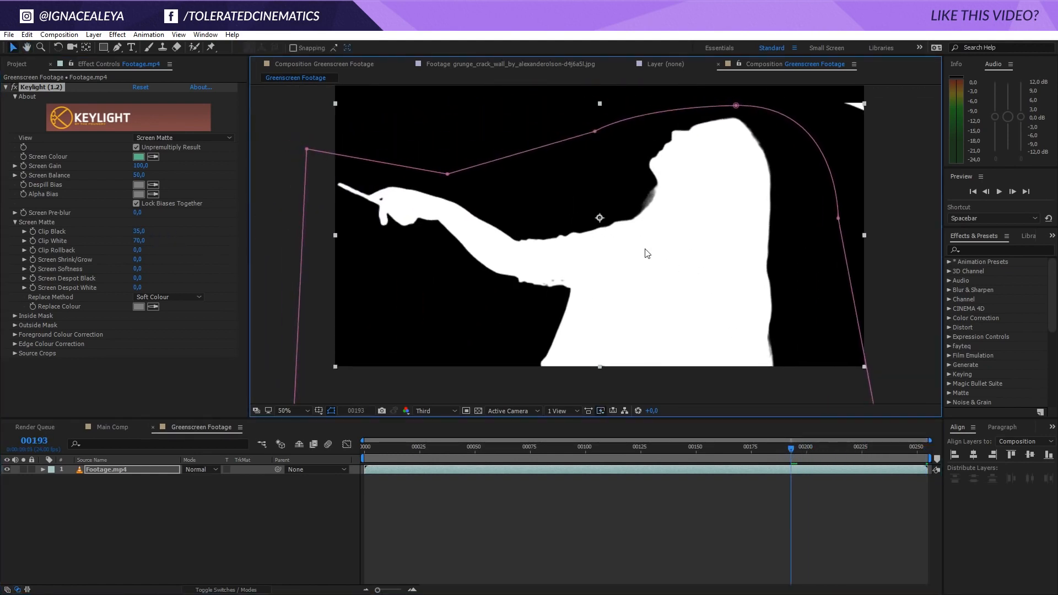
{"action": "left_click_drag", "start_coordinate": [790, 447], "coordinate": [653, 454]}
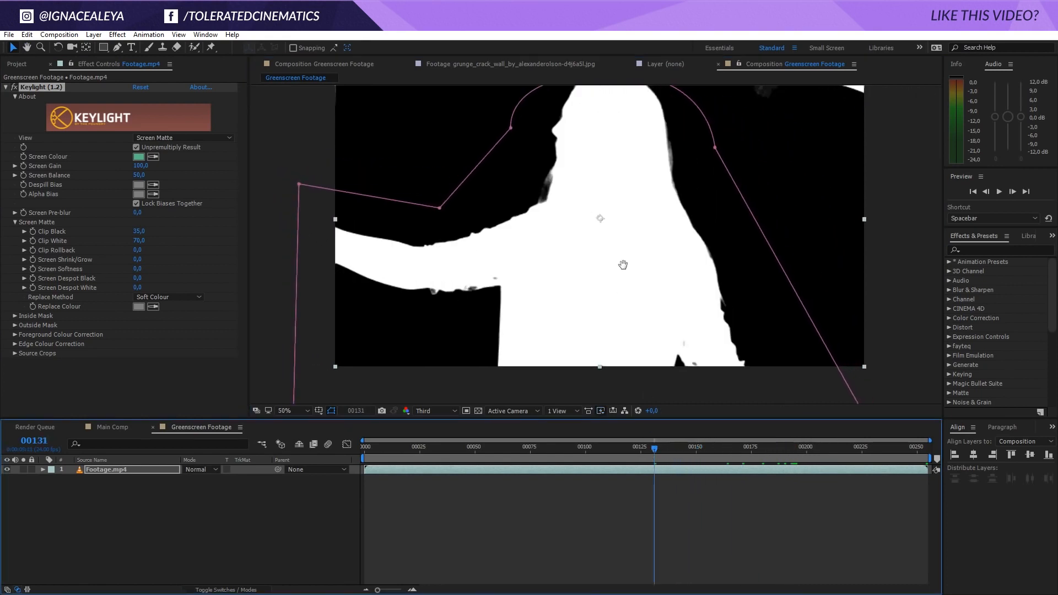
{"action": "left_click_drag", "start_coordinate": [621, 267], "coordinate": [698, 258]}
{"action": "left_click_drag", "start_coordinate": [652, 448], "coordinate": [447, 455]}
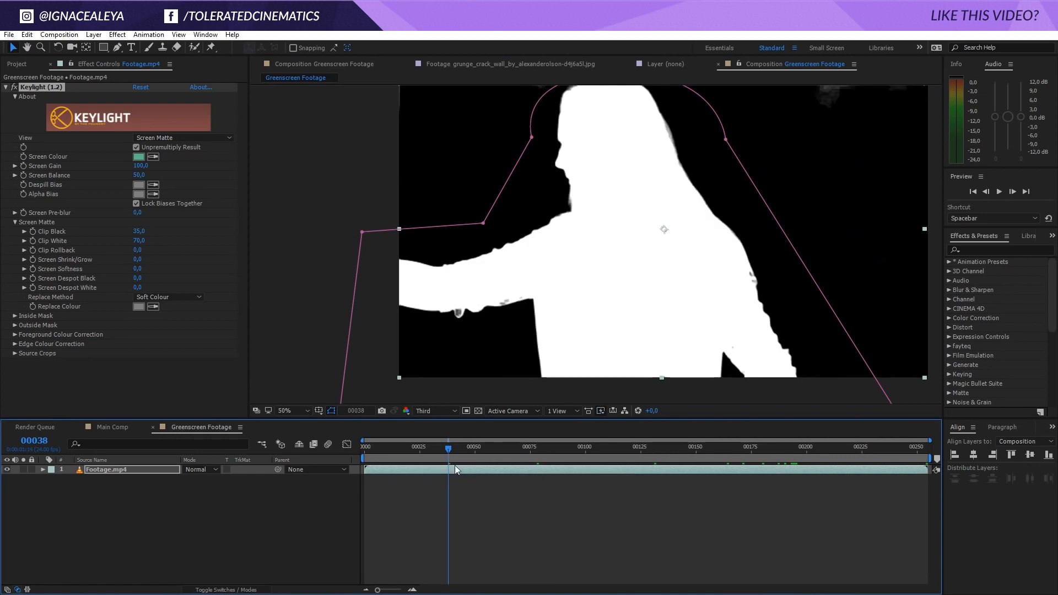
{"action": "left_click", "coordinate": [175, 138]}
{"action": "left_click", "coordinate": [169, 271]}
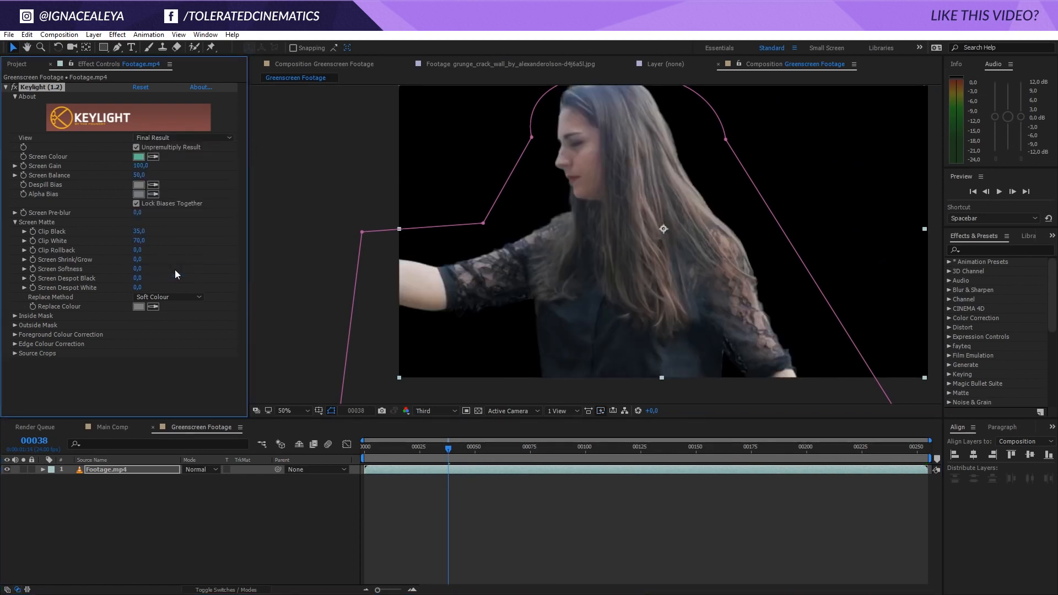
{"action": "left_click", "coordinate": [304, 507]}
{"action": "left_click", "coordinate": [94, 470]}
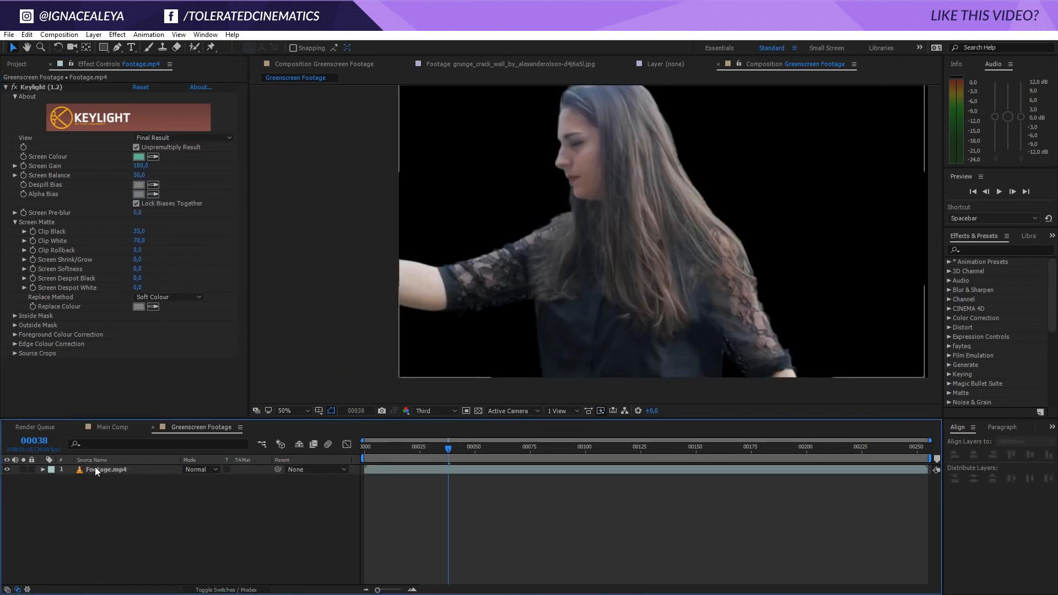
- Switch to Main Comp and set the project's colour depth to 16 bits per channel
{"action": "left_click", "coordinate": [110, 428]}
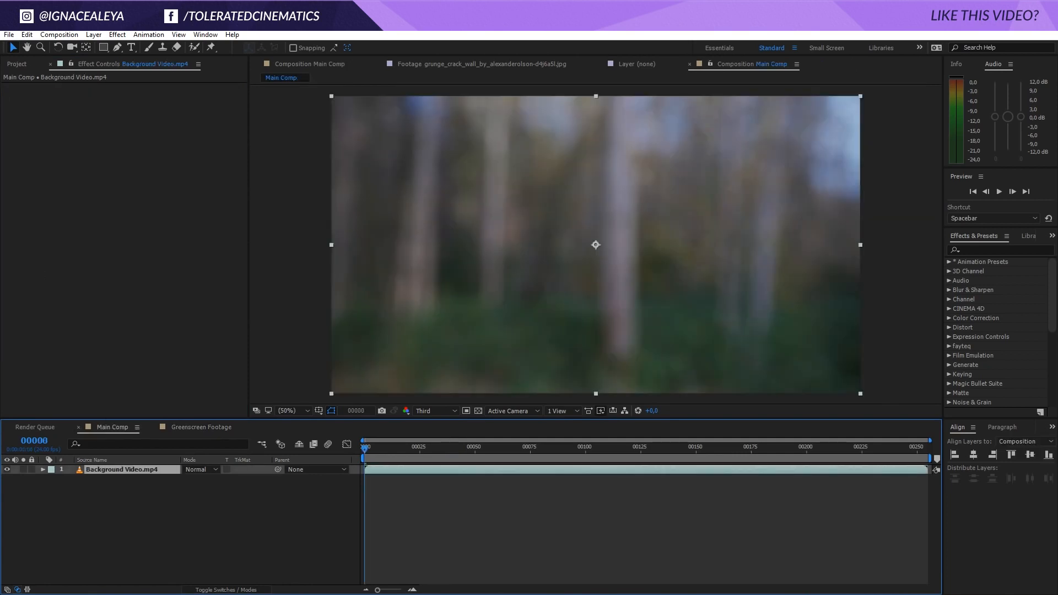
{"action": "left_click", "coordinate": [17, 64]}
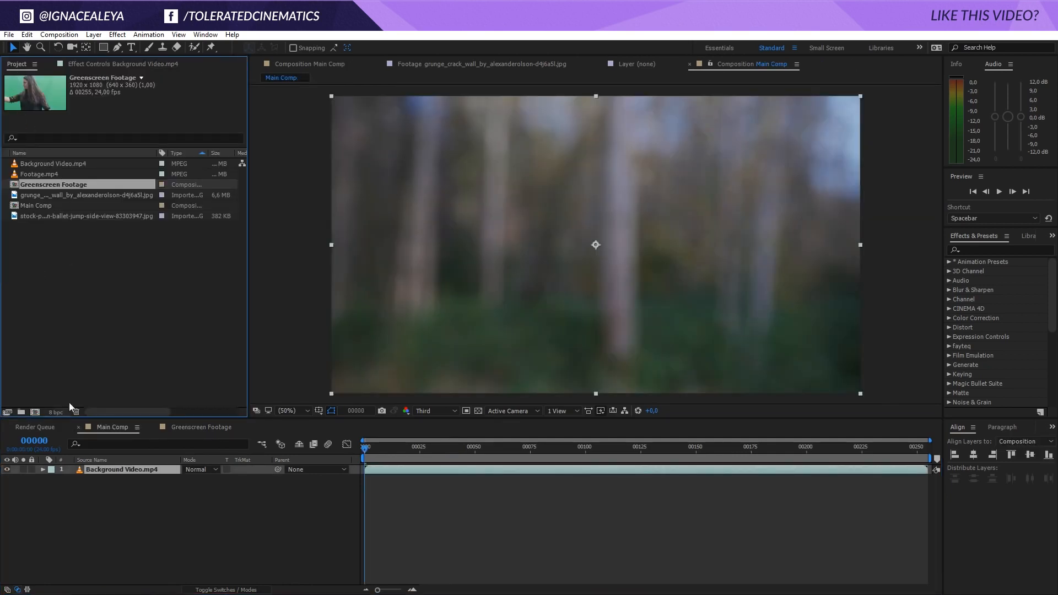
{"action": "left_click", "coordinate": [55, 412]}
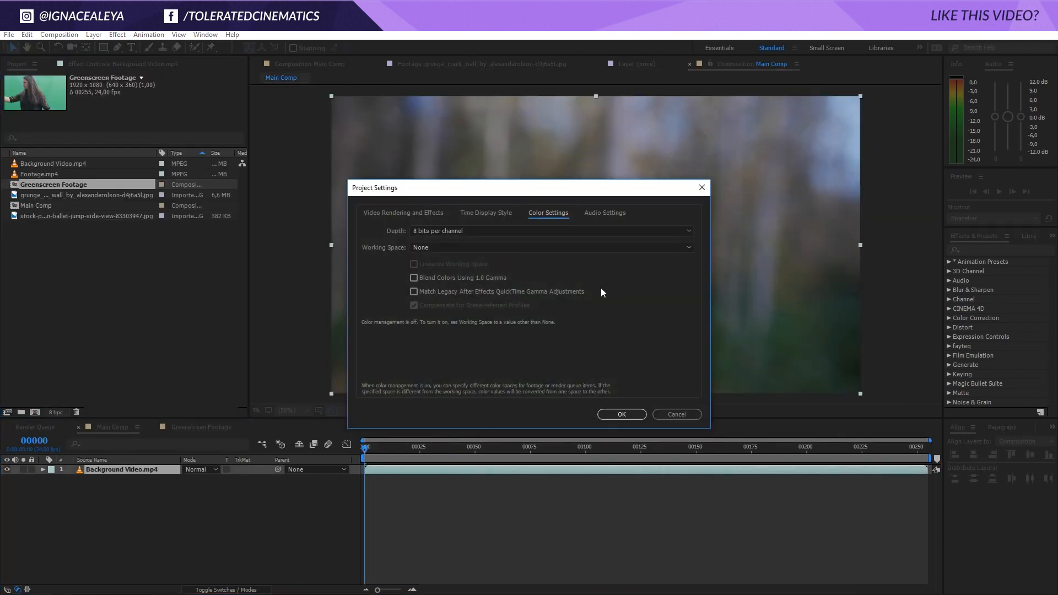
{"action": "left_click", "coordinate": [459, 231]}
{"action": "left_click", "coordinate": [455, 253]}
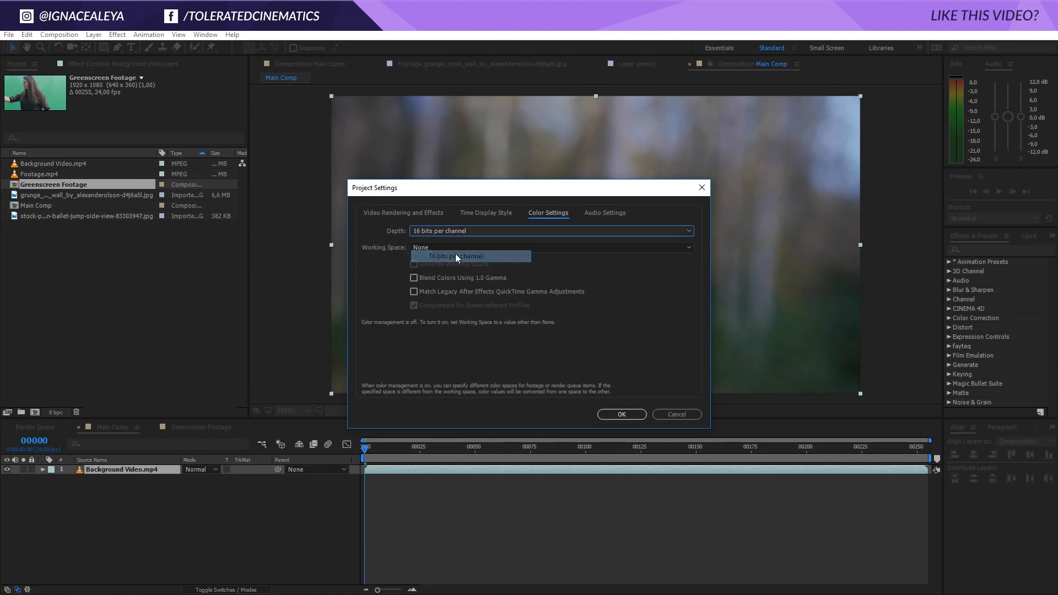
{"action": "left_click", "coordinate": [631, 417]}
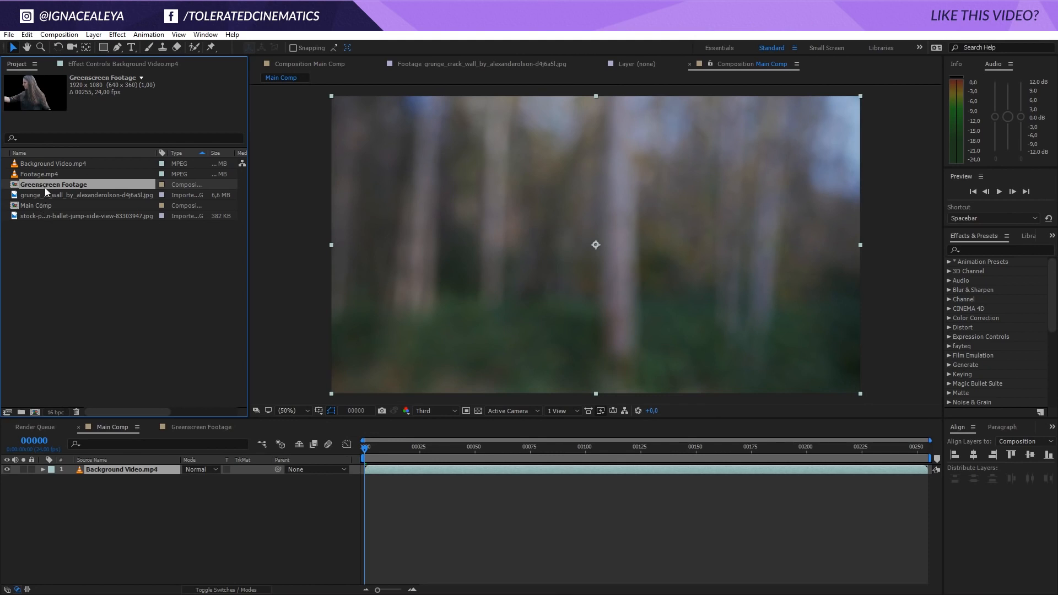
- Add the Greenscreen Footage composition to Main Comp above Background Video.mp4 and scale it to 110%
{"action": "left_click_drag", "start_coordinate": [45, 188], "coordinate": [110, 468]}
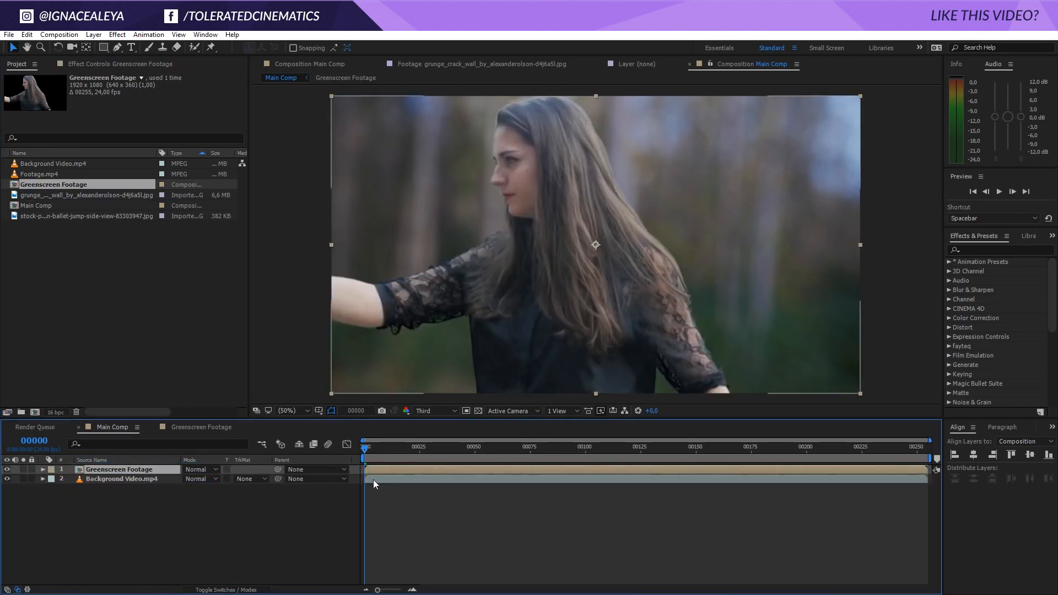
{"action": "key", "text": "s"}
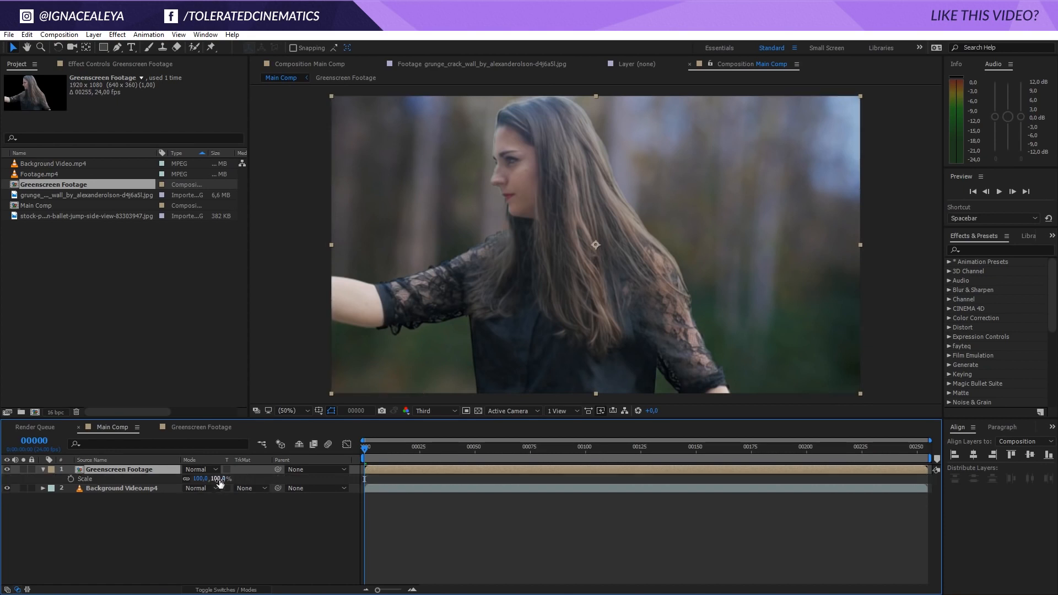
{"action": "left_click", "coordinate": [219, 479]}
{"action": "type", "text": "110"}
{"action": "key", "text": "Return"}
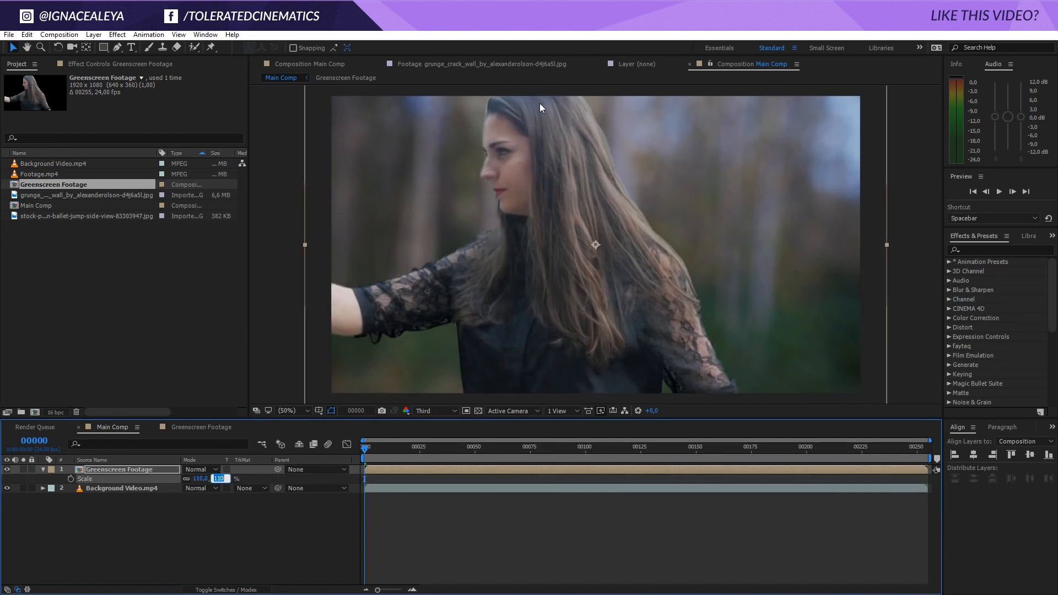
- Reduce the Greenscreen Footage layer's scale to 106% and shift it right until its left edge nearly meets the frame's left edge
{"action": "scroll", "coordinate": [557, 163], "scroll_direction": "down", "scroll_amount": 2}
{"action": "key", "text": "Down"}
{"action": "key", "text": "Down"}
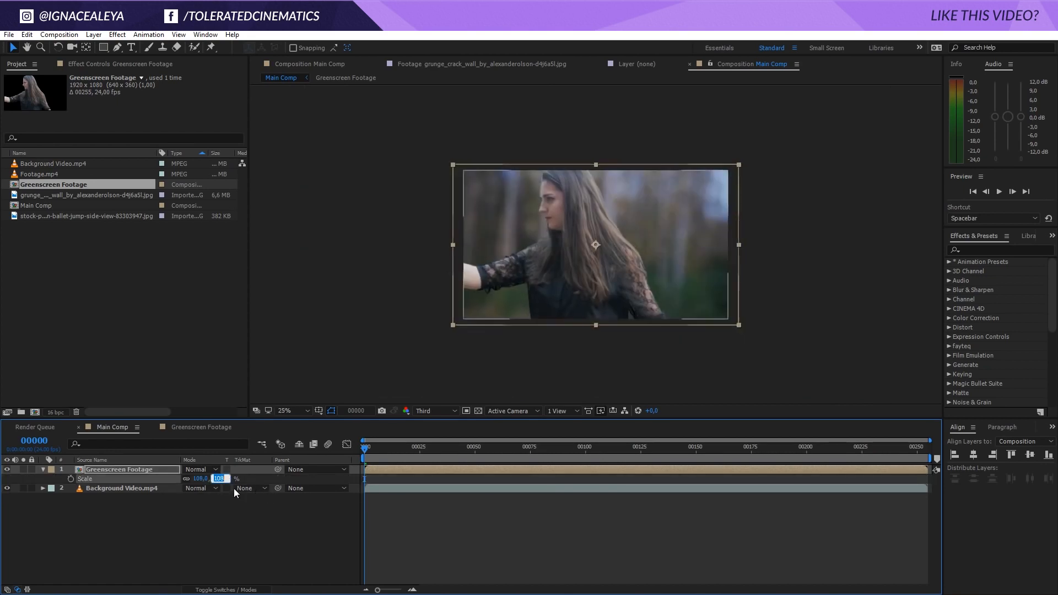
{"action": "key", "text": "Down"}
{"action": "key", "text": "Down"}
{"action": "scroll", "coordinate": [611, 268], "scroll_direction": "up", "scroll_amount": 2}
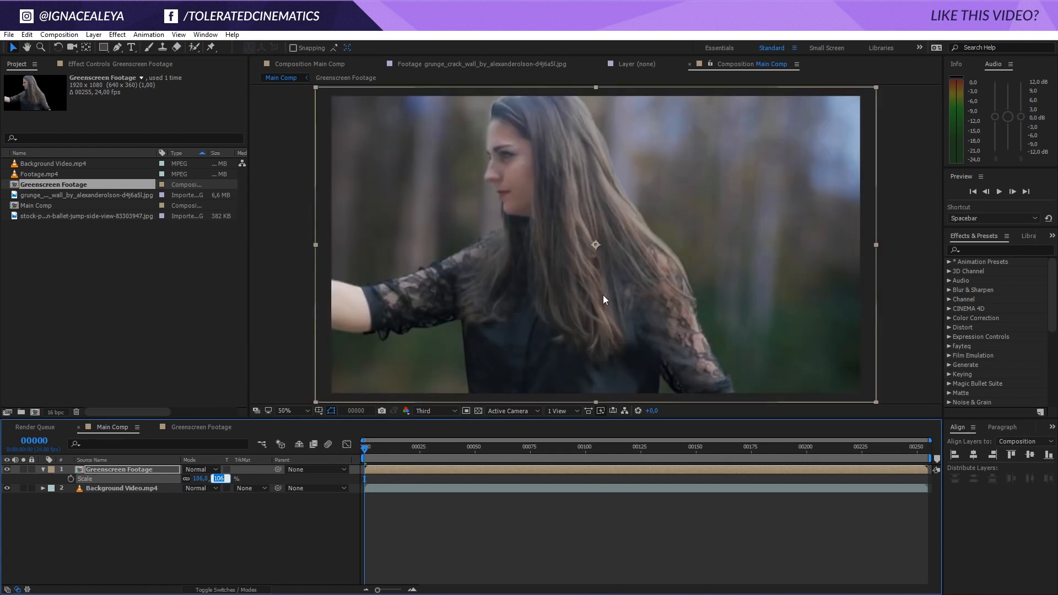
{"action": "left_click_drag", "start_coordinate": [594, 321], "coordinate": [607, 322]}
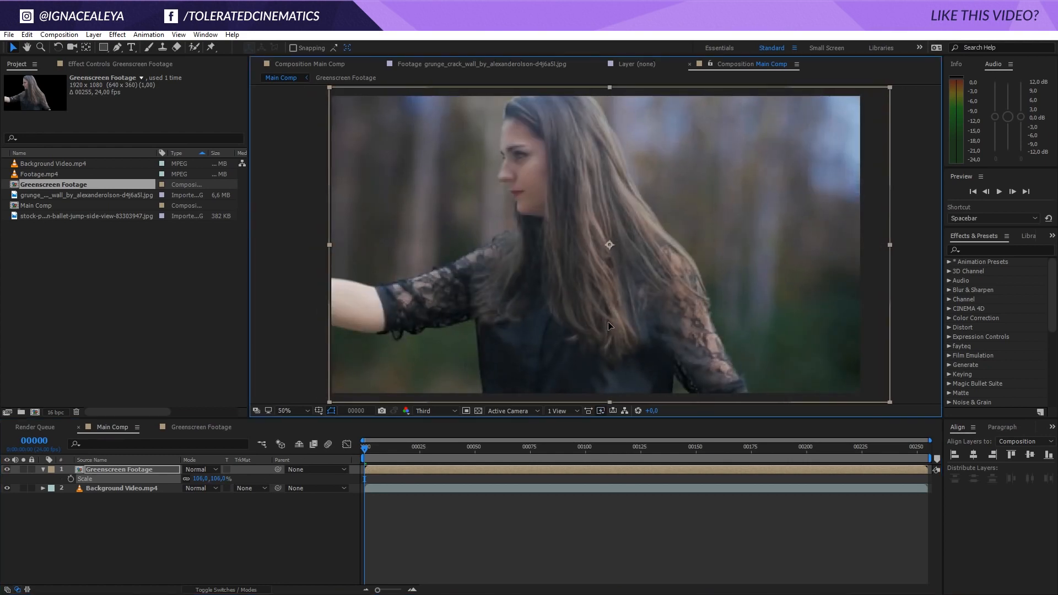
- At frame 152, apply Curves to the Greenscreen Footage layer and pull the RGB shadows down slightly, anchoring the highlights
{"action": "left_click_drag", "start_coordinate": [409, 450], "coordinate": [696, 500]}
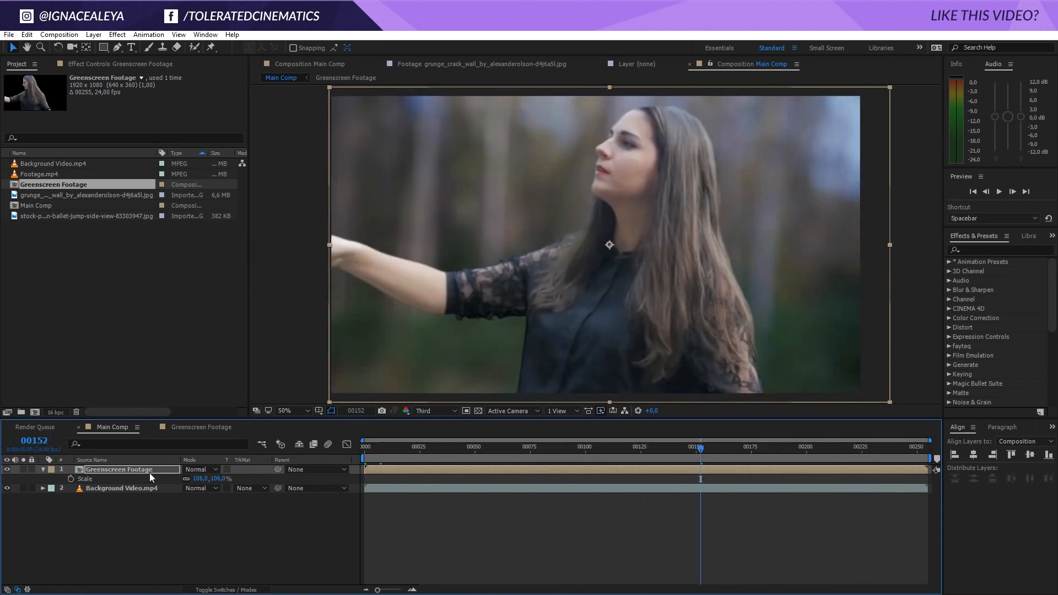
{"action": "left_click", "coordinate": [117, 34]}
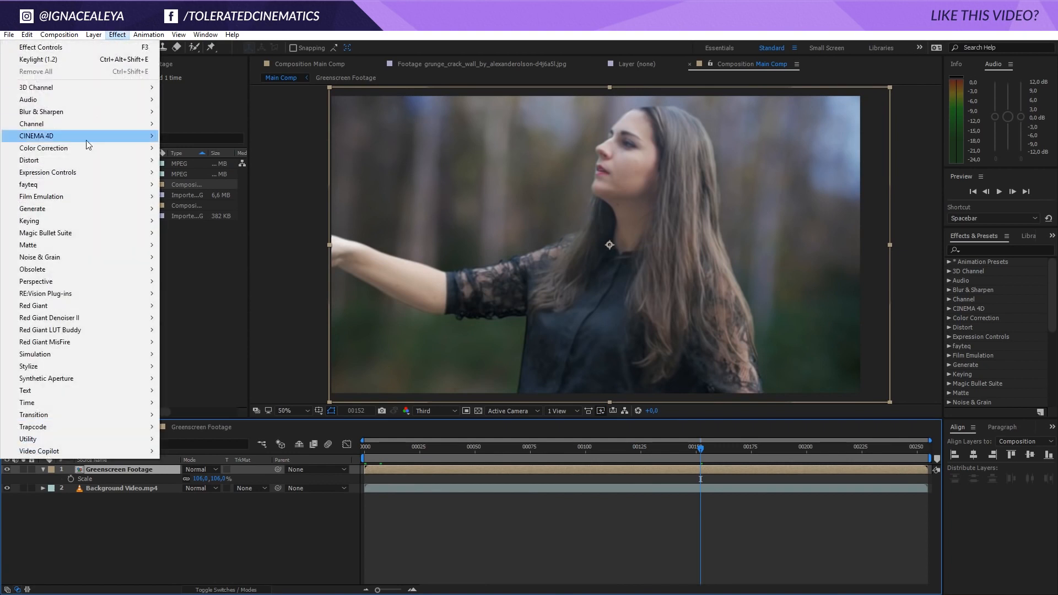
{"action": "mouse_move", "coordinate": [96, 151]}
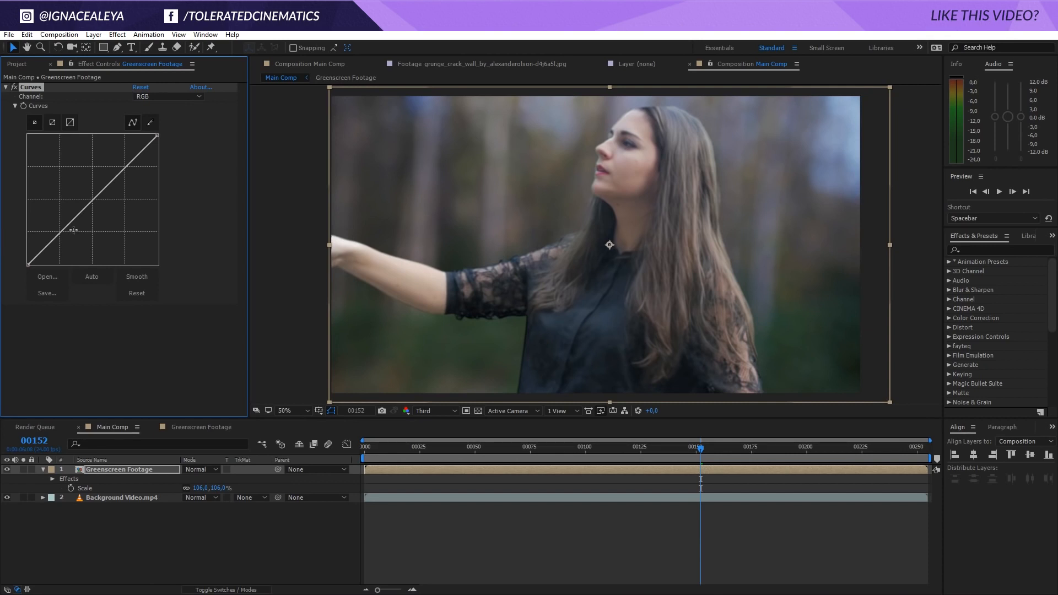
{"action": "left_click_drag", "start_coordinate": [60, 234], "coordinate": [124, 164]}
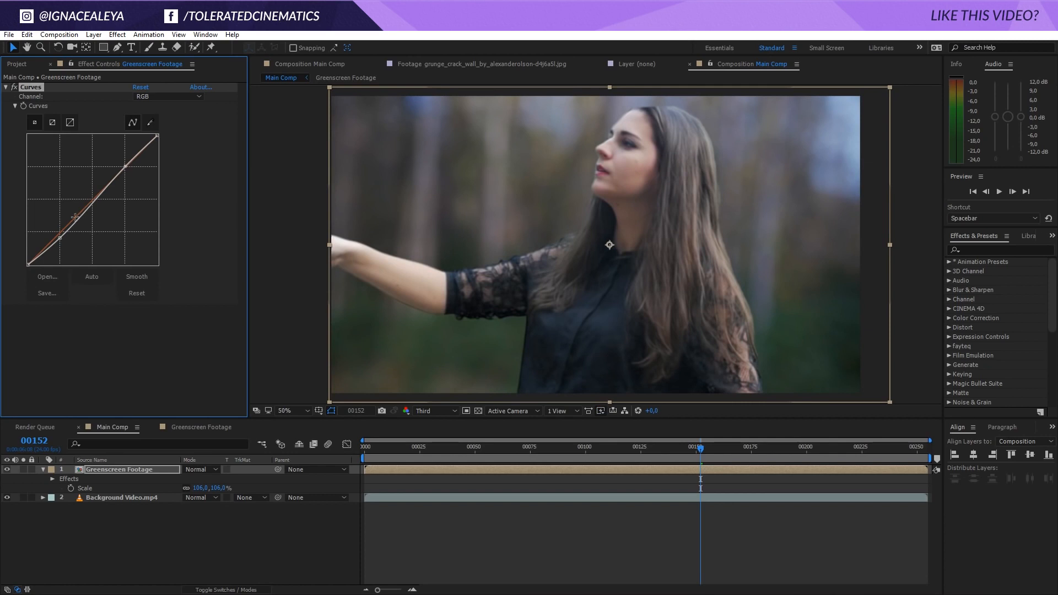
{"action": "left_click_drag", "start_coordinate": [59, 238], "coordinate": [87, 207]}
- In the Greenscreen Footage layer's Curves, pull the Red midtones down slightly and lift the Blue shadows a little, anchoring the Blue highlights
{"action": "left_click", "coordinate": [154, 97]}
{"action": "left_click", "coordinate": [165, 122]}
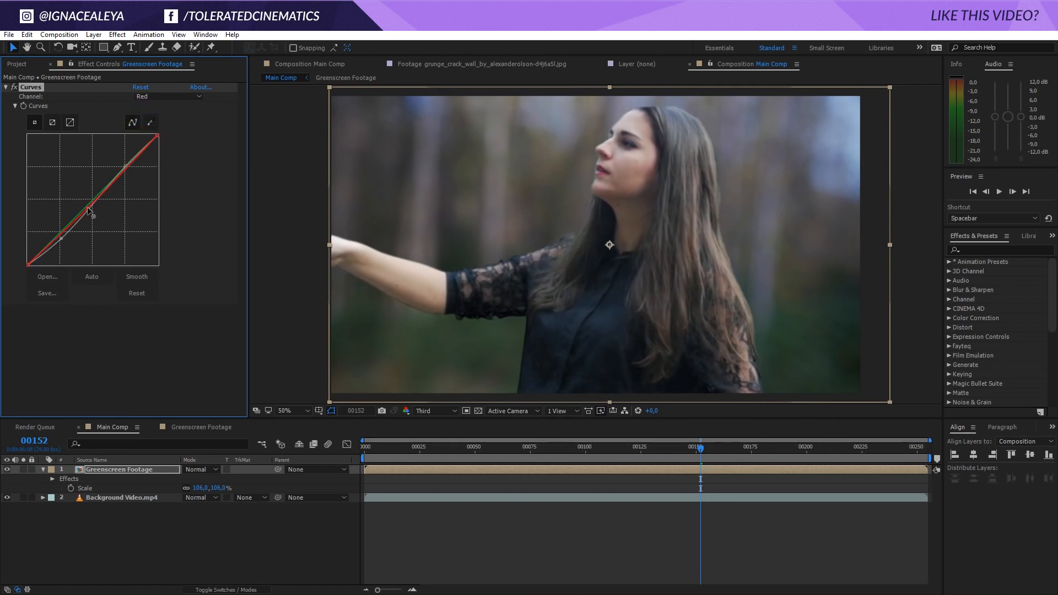
{"action": "left_click", "coordinate": [165, 96]}
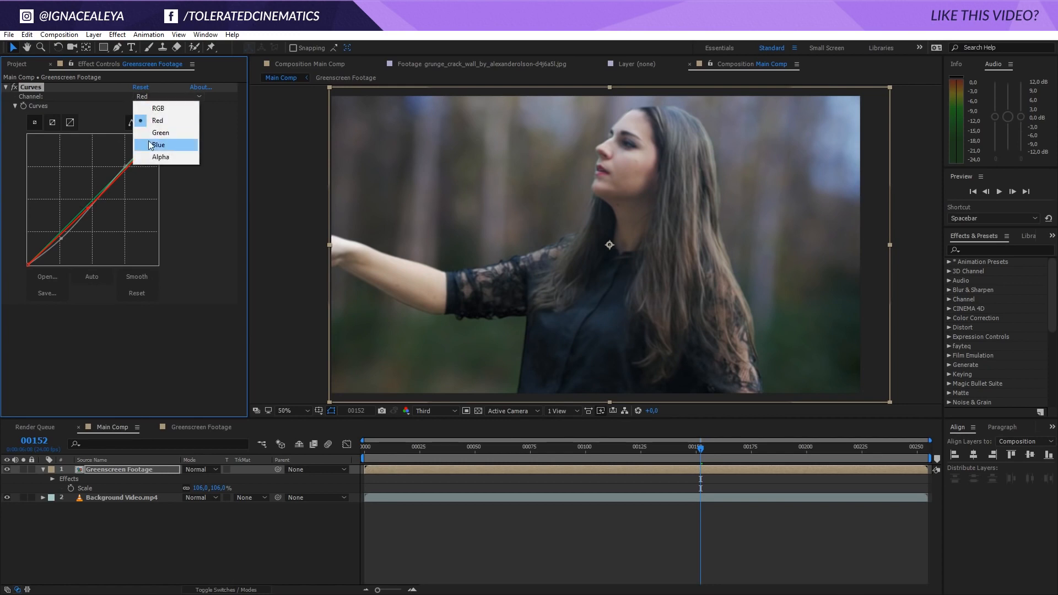
{"action": "left_click", "coordinate": [155, 145]}
{"action": "left_click_drag", "start_coordinate": [88, 203], "coordinate": [118, 177]}
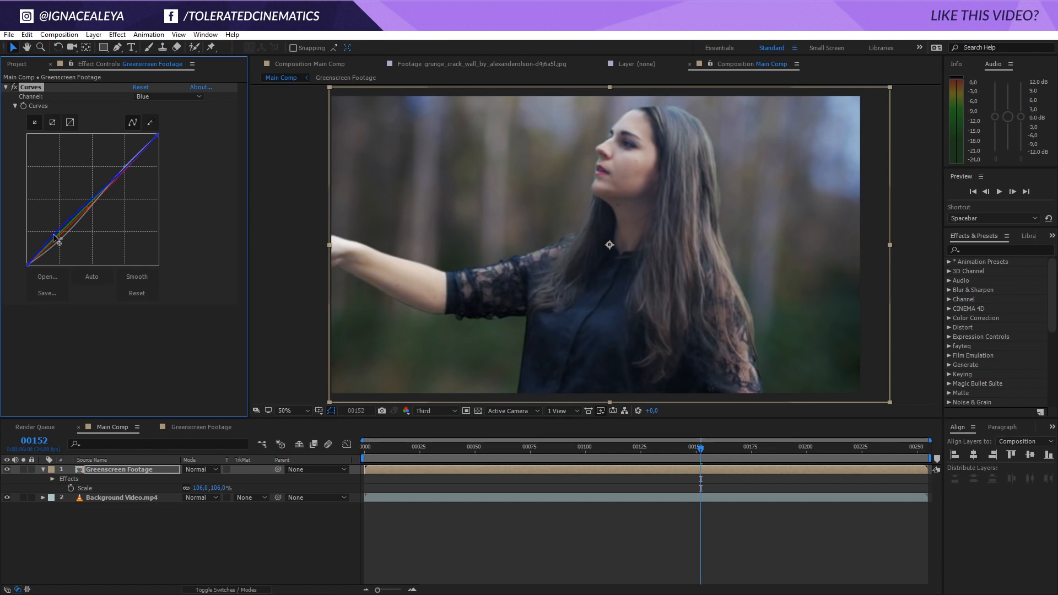
- Anchor the midtones of the Green curve and toggle the Curves effect off and on to compare the colour match
{"action": "left_click", "coordinate": [166, 97]}
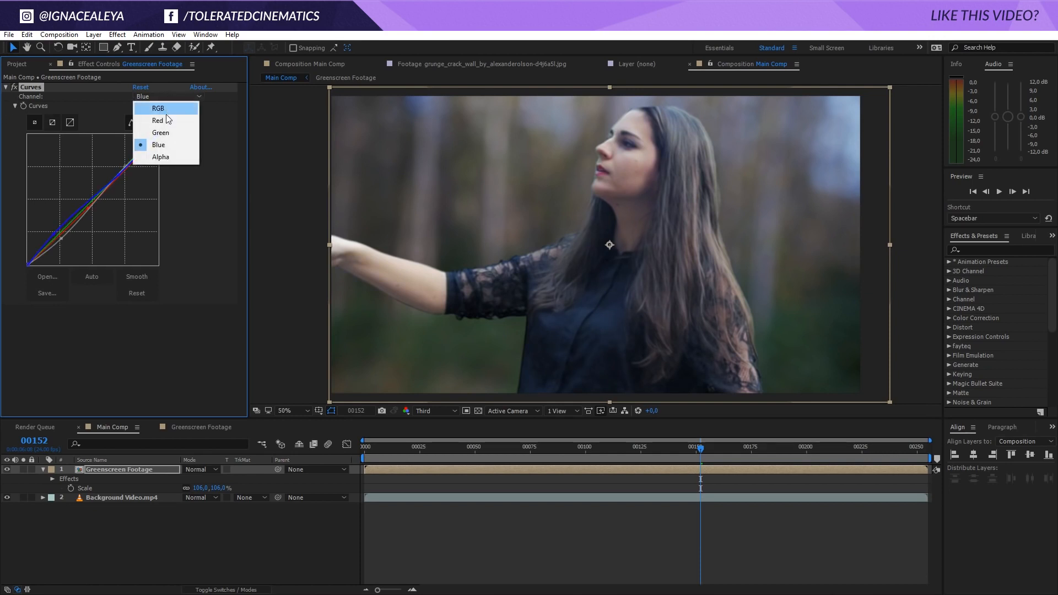
{"action": "left_click", "coordinate": [162, 132]}
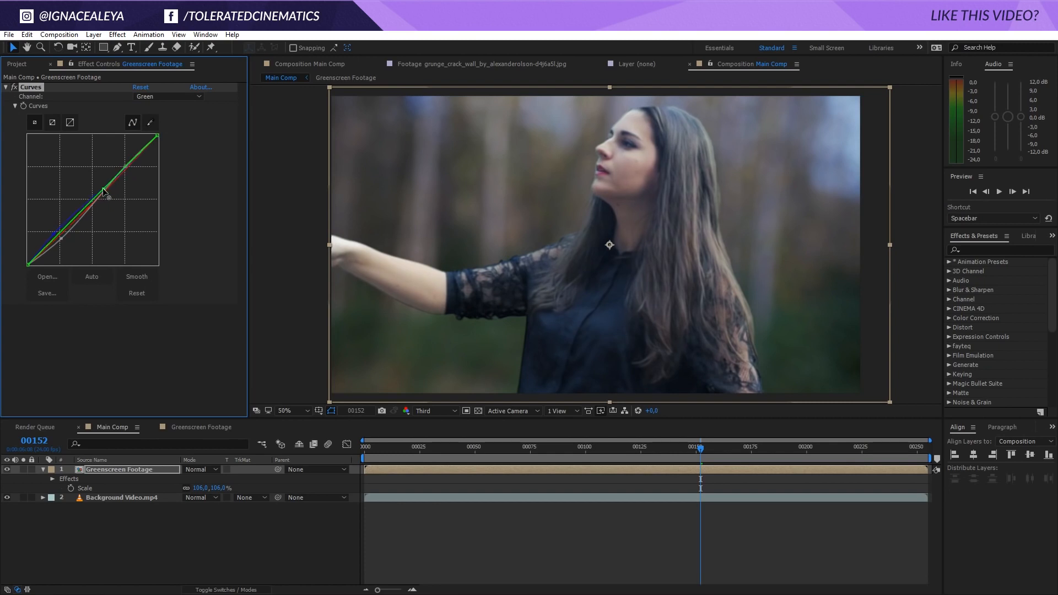
{"action": "left_click_drag", "start_coordinate": [103, 188], "coordinate": [104, 189]}
{"action": "left_click", "coordinate": [15, 86]}
{"action": "left_click", "coordinate": [15, 86]}
{"action": "left_click", "coordinate": [16, 86]}
{"action": "left_click", "coordinate": [15, 86]}
{"action": "left_click", "coordinate": [16, 86]}
- Nudge the Green curve's shadows down slightly and raise the Red curve's midtones slightly
{"action": "key", "text": "comma"}
{"action": "left_click_drag", "start_coordinate": [59, 232], "coordinate": [60, 236]}
{"action": "key", "text": "period"}
{"action": "left_click", "coordinate": [165, 97]}
{"action": "left_click", "coordinate": [163, 108]}
{"action": "left_click_drag", "start_coordinate": [89, 208], "coordinate": [89, 204]}
- Apply the Tint effect to the Greenscreen Footage layer with Amount to Tint at 35%, and toggle it to compare
{"action": "left_click", "coordinate": [117, 34]}
{"action": "mouse_move", "coordinate": [72, 149]}
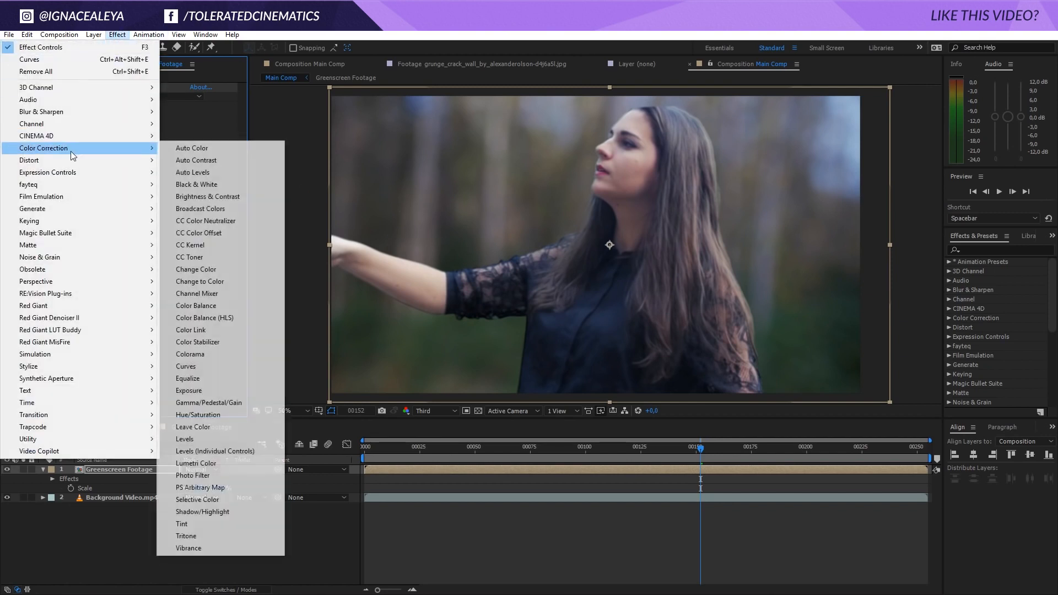
{"action": "left_click", "coordinate": [219, 523]}
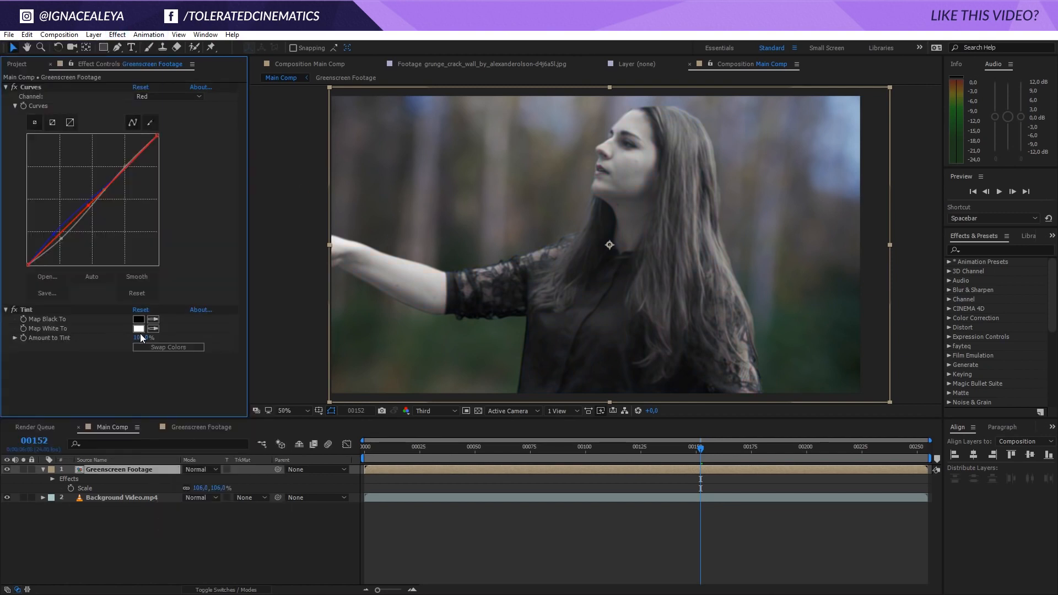
{"action": "left_click", "coordinate": [141, 337]}
{"action": "type", "text": "35"}
{"action": "left_click", "coordinate": [127, 398]}
{"action": "left_click", "coordinate": [15, 313]}
- In the Greenscreen Footage composition, set Keylight's Screen Shrink/Grow to -1 and Screen Softness to 1 on Footage.mp4
{"action": "left_click", "coordinate": [182, 428]}
{"action": "left_click", "coordinate": [113, 469]}
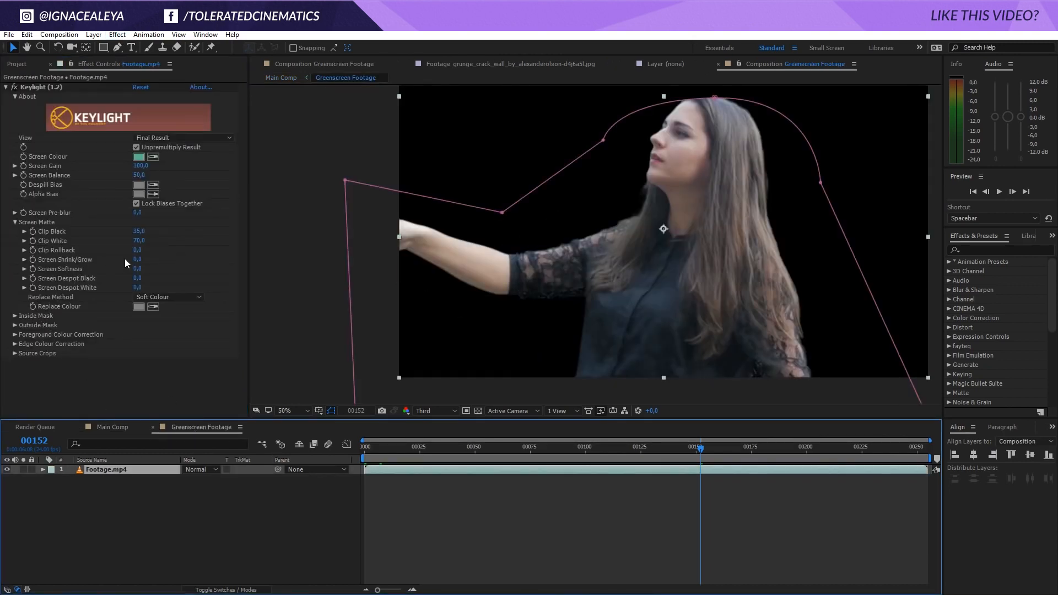
{"action": "left_click", "coordinate": [140, 259]}
{"action": "type", "text": "-1"}
{"action": "key", "text": "Return"}
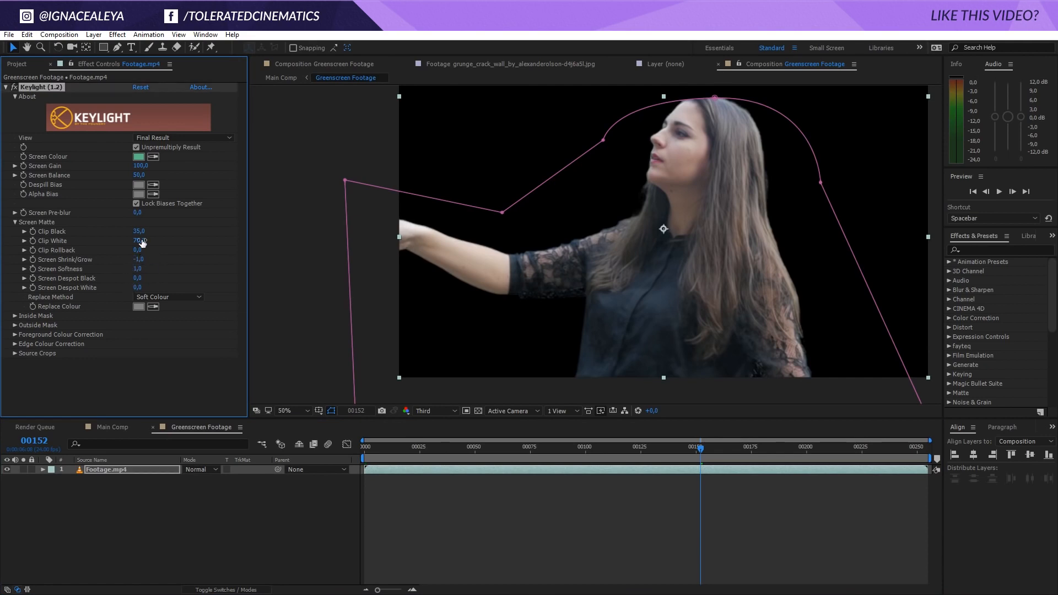
- Apply Unsharp Mask to Footage.mp4 with an Amount of 75 and move it above Keylight in the effect order
{"action": "left_click", "coordinate": [117, 35]}
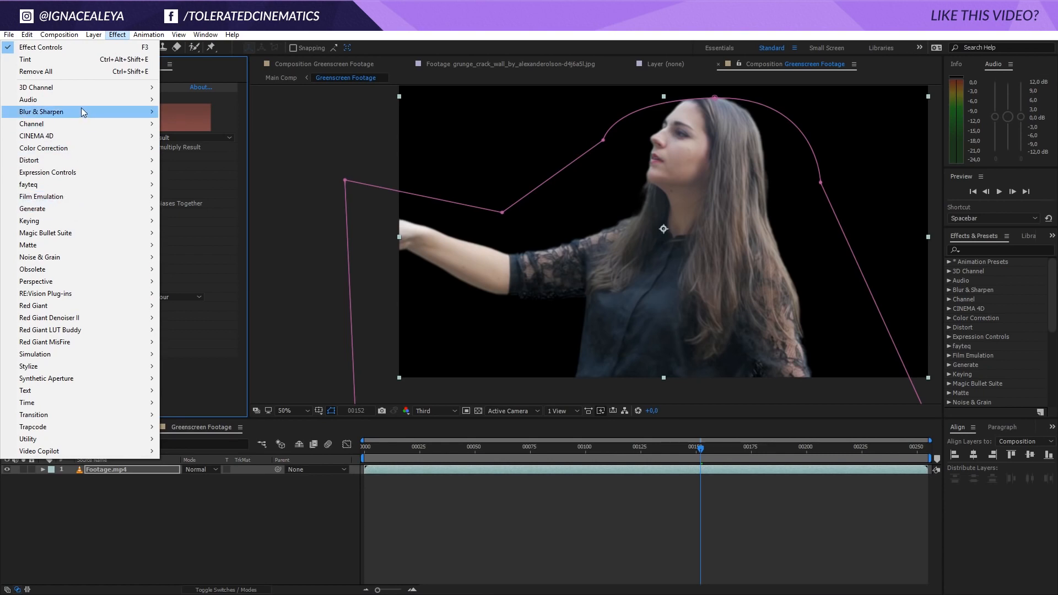
{"action": "mouse_move", "coordinate": [82, 111]}
{"action": "left_click", "coordinate": [200, 282]}
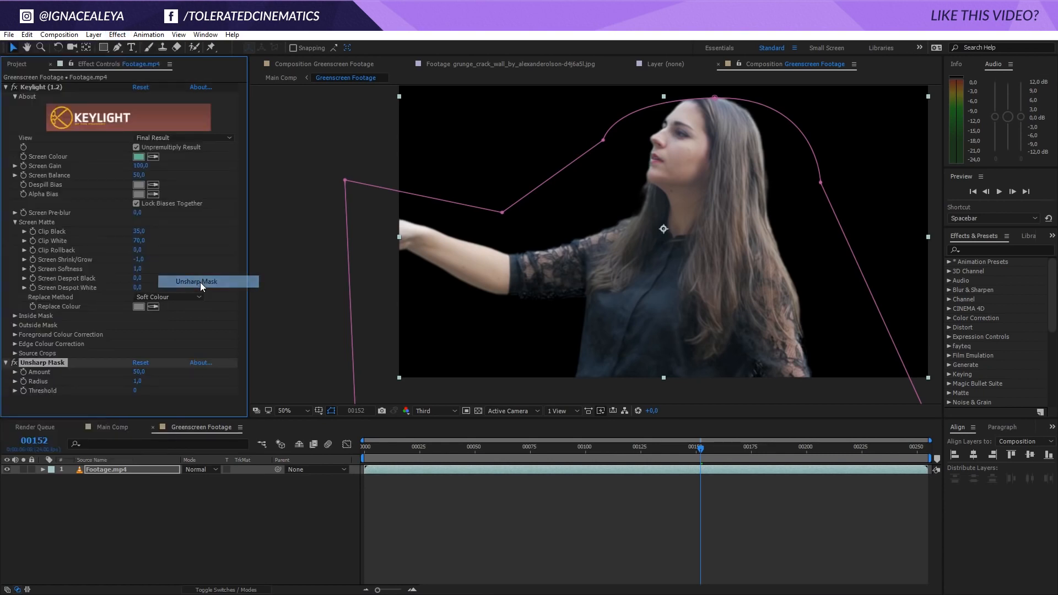
{"action": "left_click", "coordinate": [137, 374]}
{"action": "type", "text": "75"}
{"action": "key", "text": "Return"}
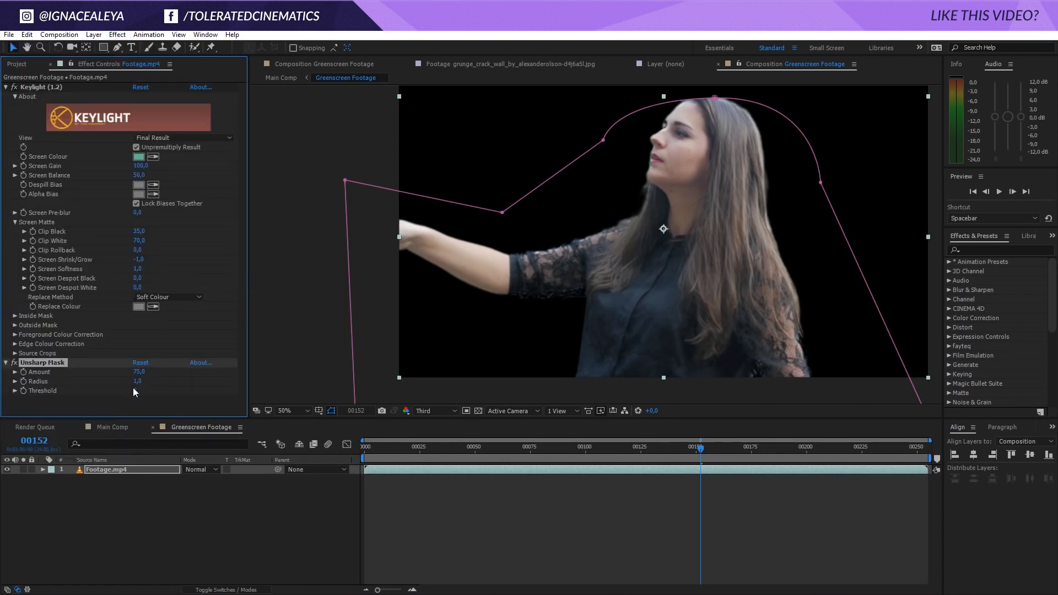
{"action": "left_click", "coordinate": [136, 391]}
{"action": "left_click", "coordinate": [109, 428]}
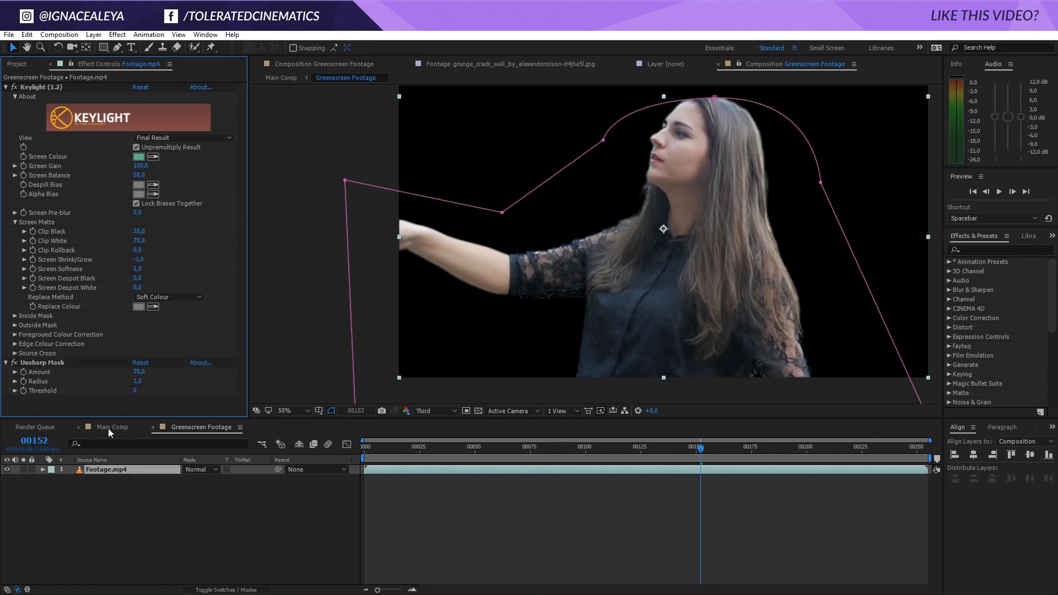
{"action": "left_click", "coordinate": [156, 424]}
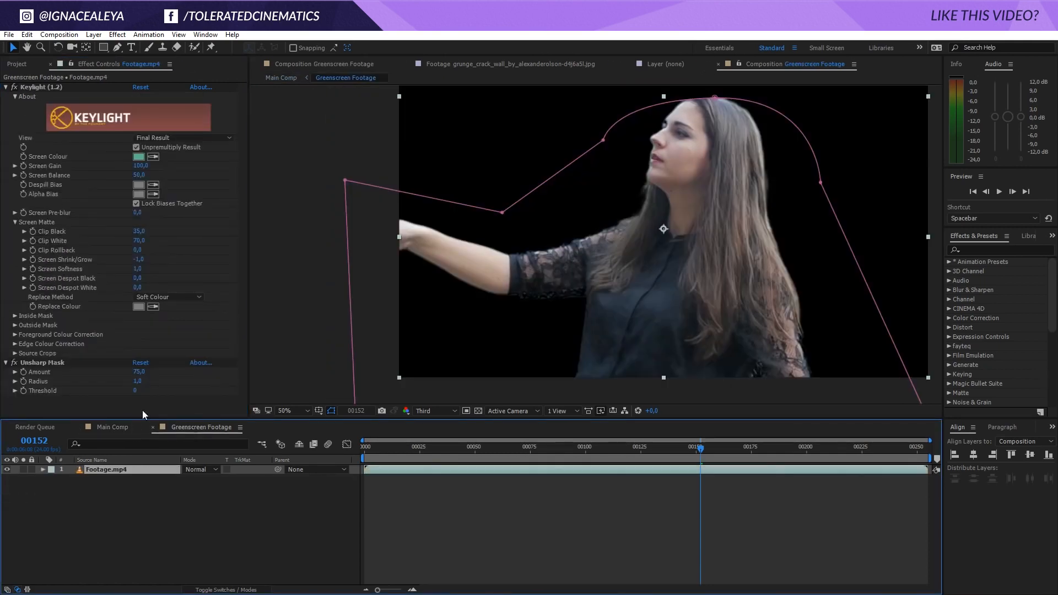
{"action": "left_click_drag", "start_coordinate": [50, 361], "coordinate": [52, 83]}
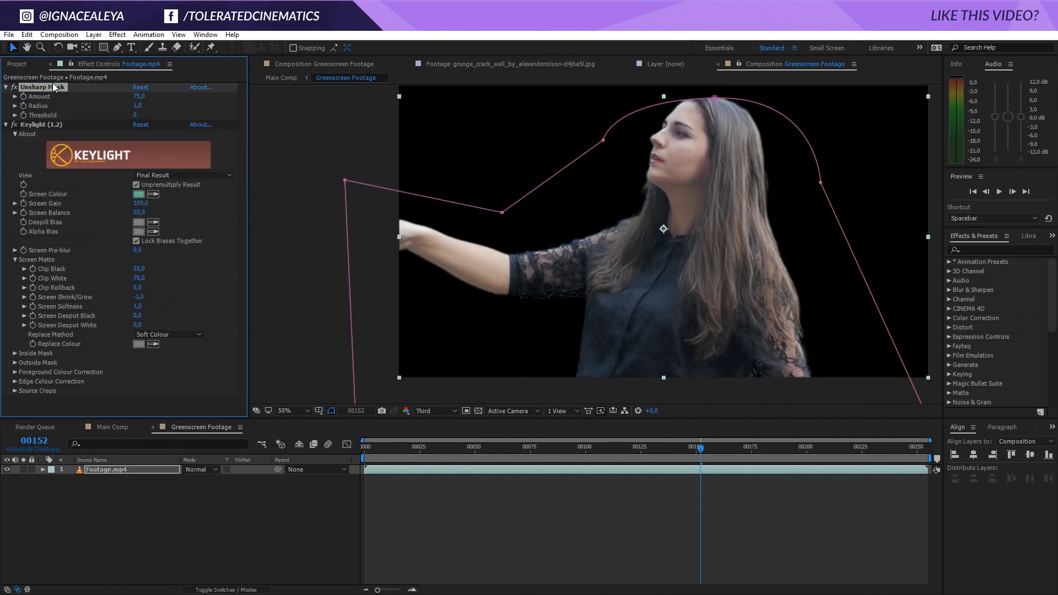
- Return to Main Comp, delete the Tint effect from the Greenscreen Footage layer and collapse the layer's properties
{"action": "left_click", "coordinate": [113, 427]}
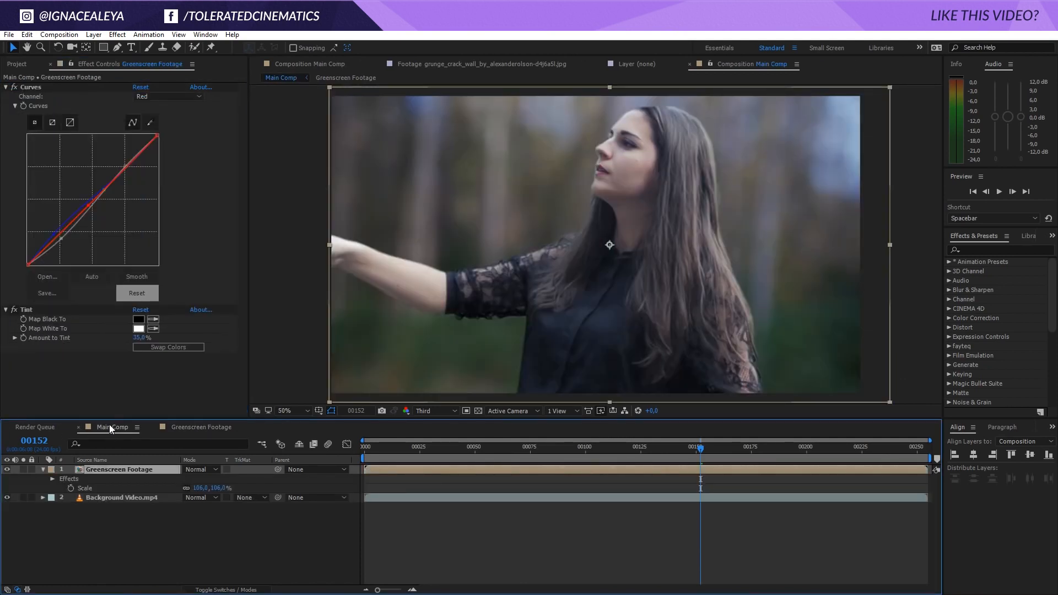
{"action": "left_click", "coordinate": [138, 338]}
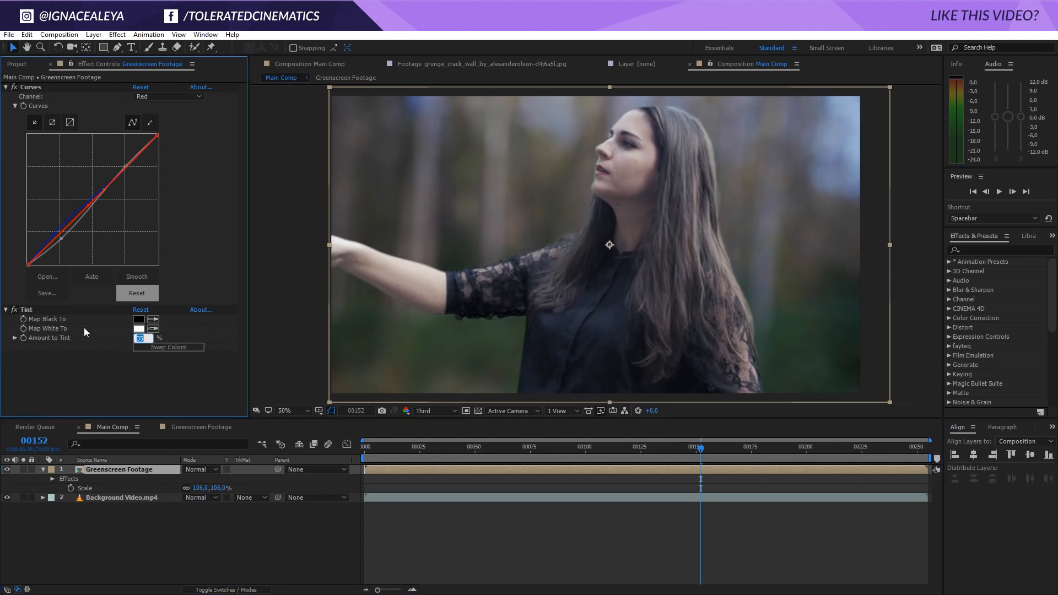
{"action": "left_click", "coordinate": [65, 367]}
{"action": "left_click", "coordinate": [27, 308]}
{"action": "key", "text": "Delete"}
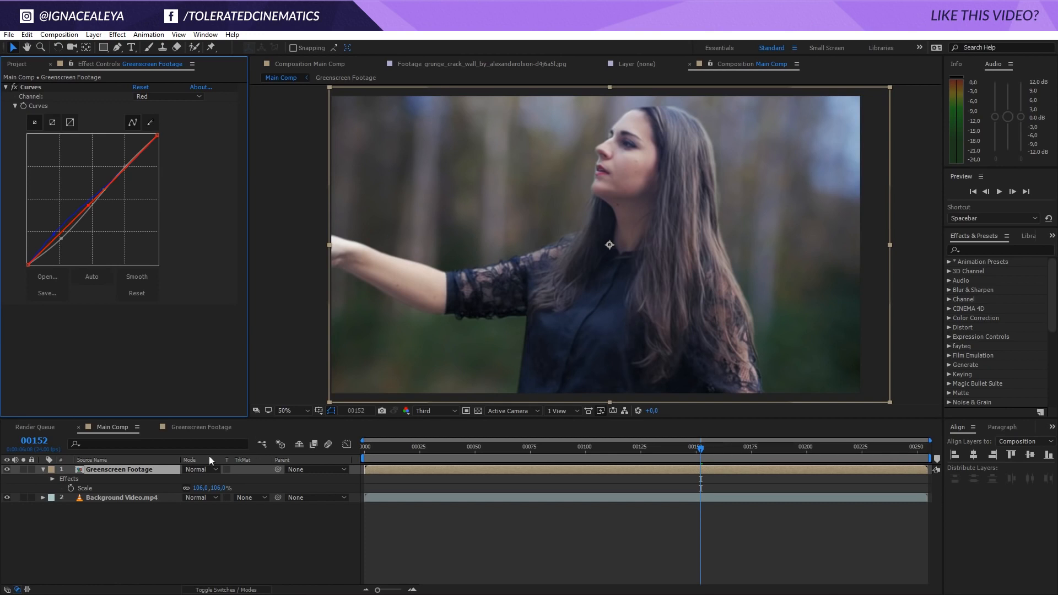
{"action": "left_click", "coordinate": [43, 469]}
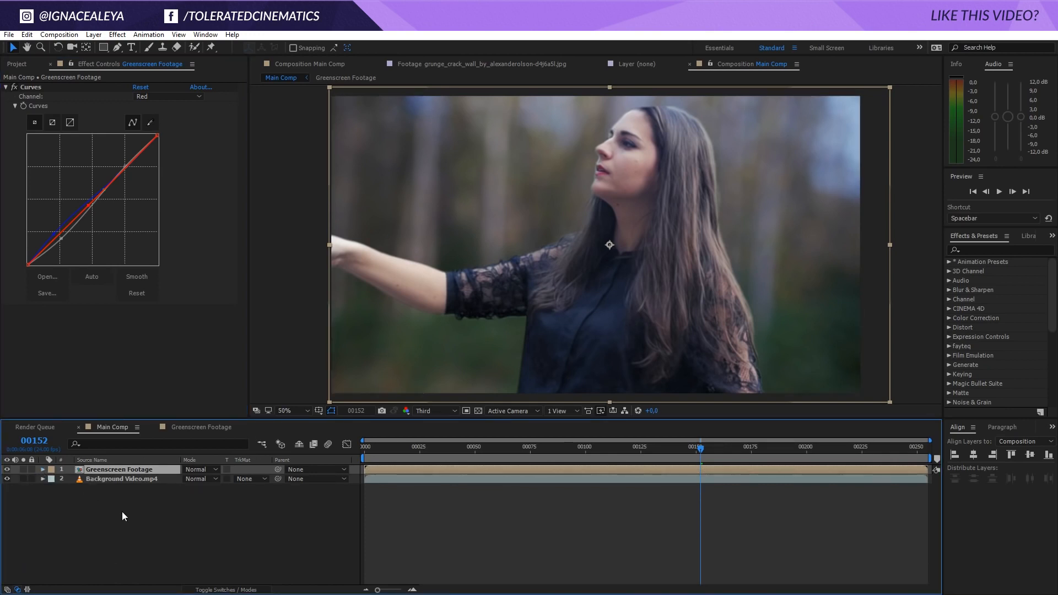
- Create a new 1920 x 1080, 24 fps composition named Transition Luma Key
{"action": "left_click", "coordinate": [17, 65]}
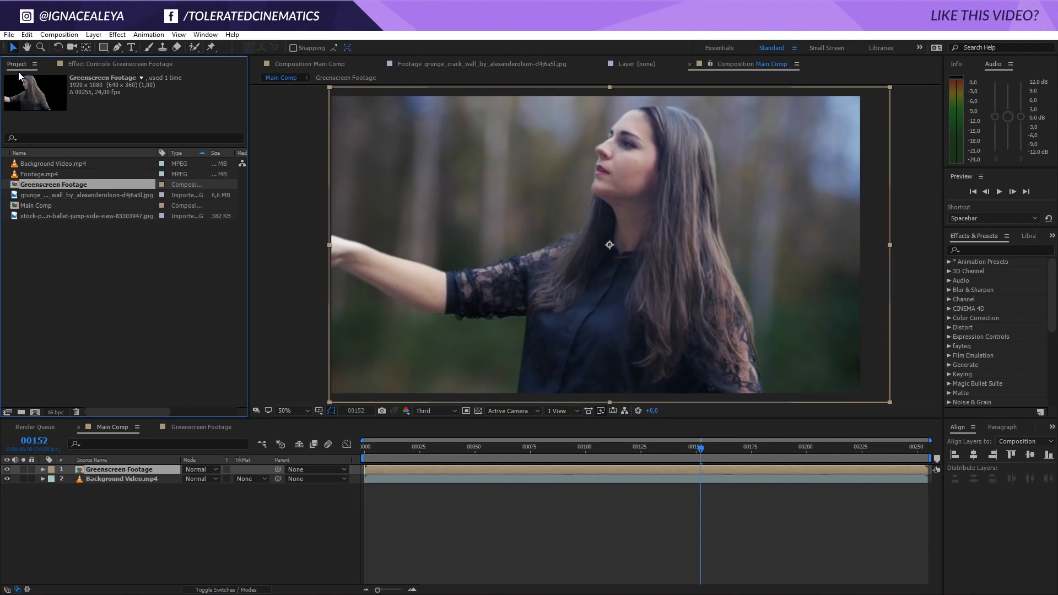
{"action": "left_click", "coordinate": [59, 34]}
{"action": "left_click", "coordinate": [60, 51]}
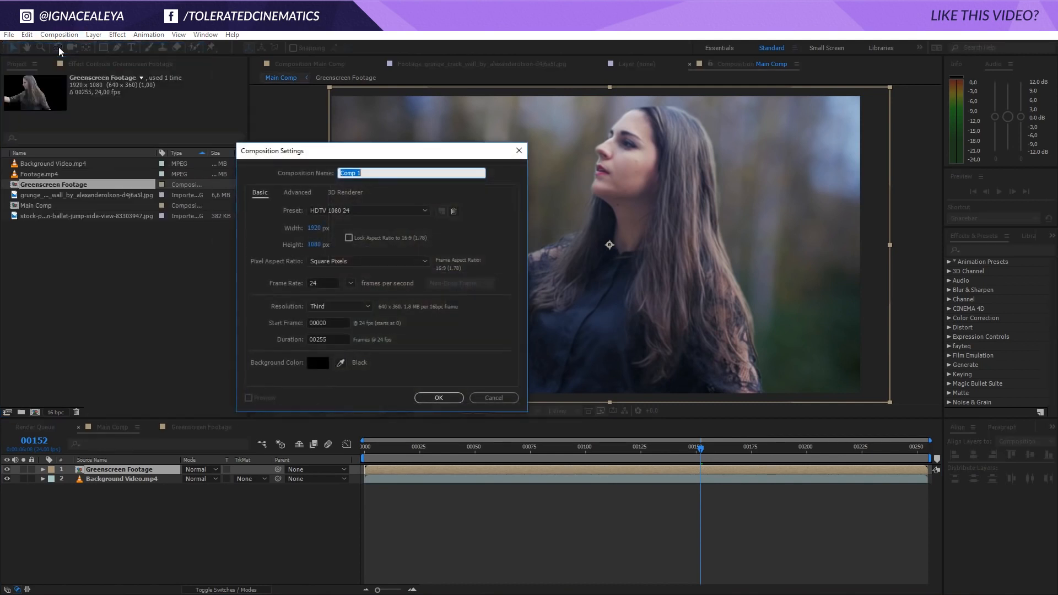
{"action": "type", "text": "Transition Luma"}
{"action": "left_click", "coordinate": [443, 396]}
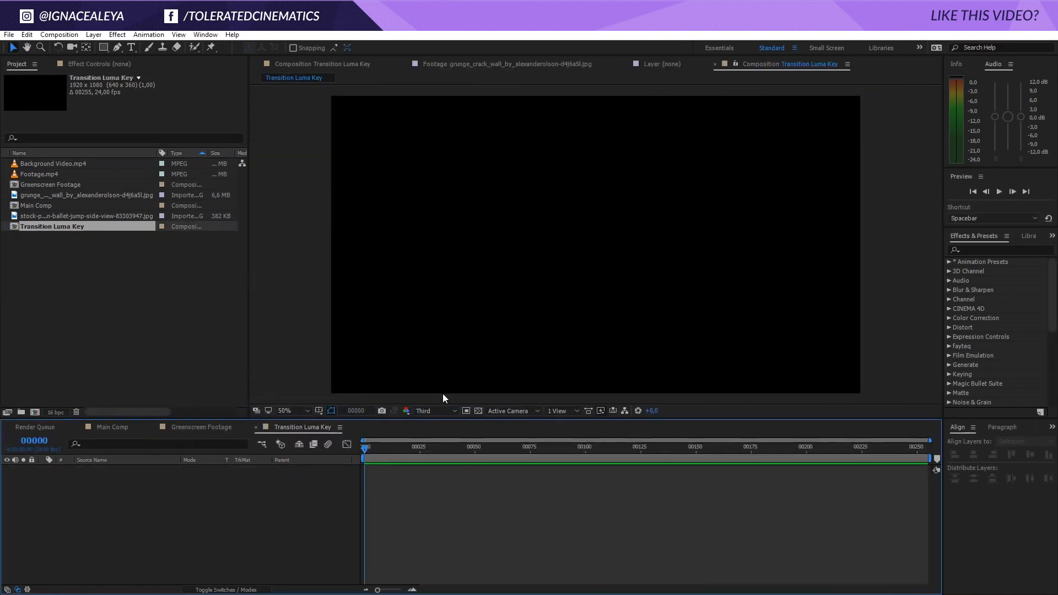
- Add a black 1920 x 1080 solid to the Transition Luma Key composition
{"action": "right_click", "coordinate": [300, 475]}
{"action": "mouse_move", "coordinate": [311, 481]}
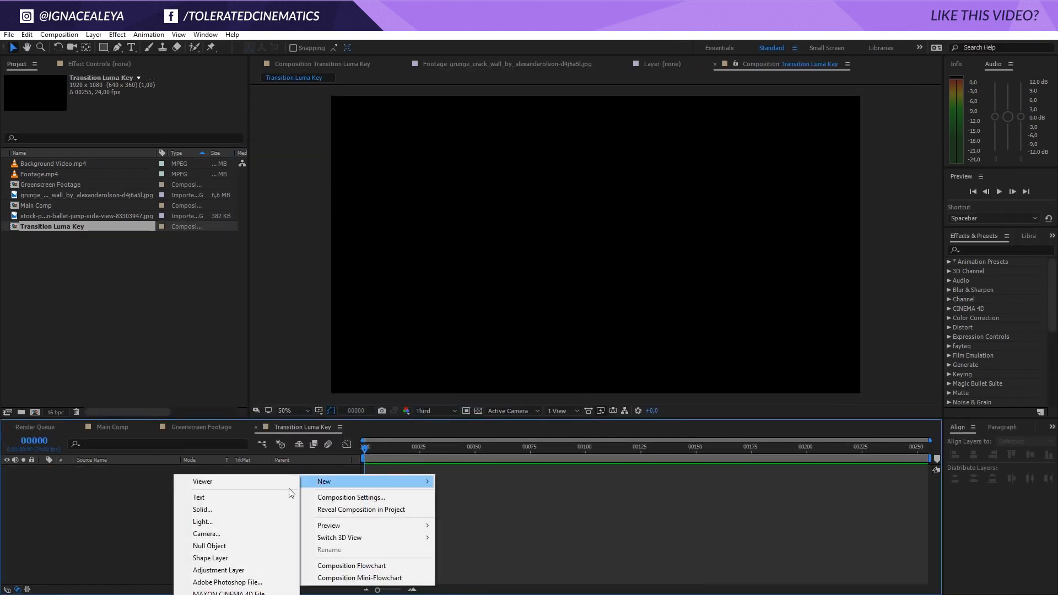
{"action": "left_click", "coordinate": [246, 509]}
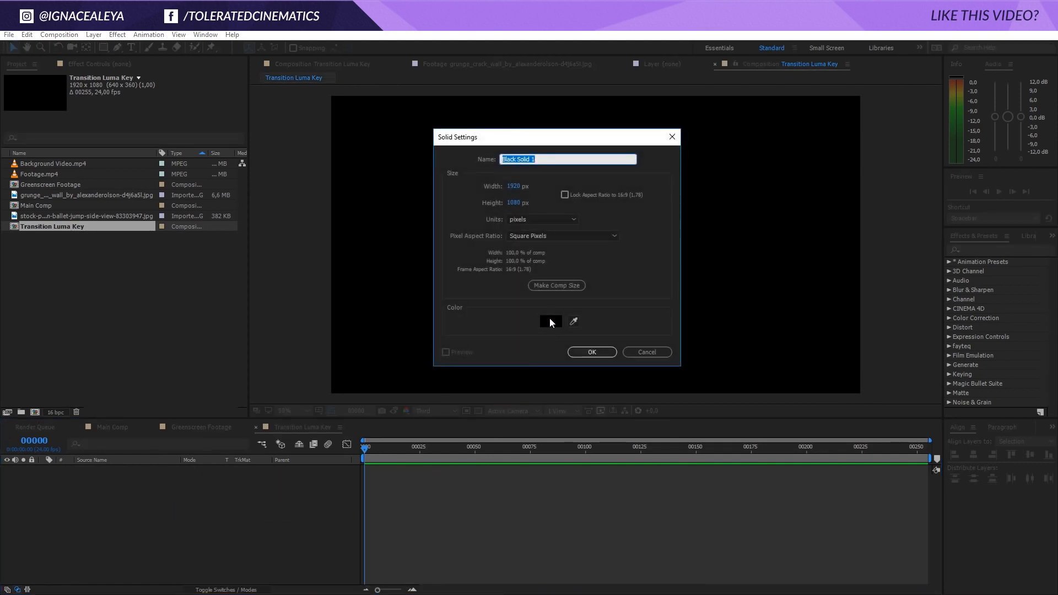
{"action": "left_click", "coordinate": [549, 321]}
{"action": "left_click", "coordinate": [537, 420]}
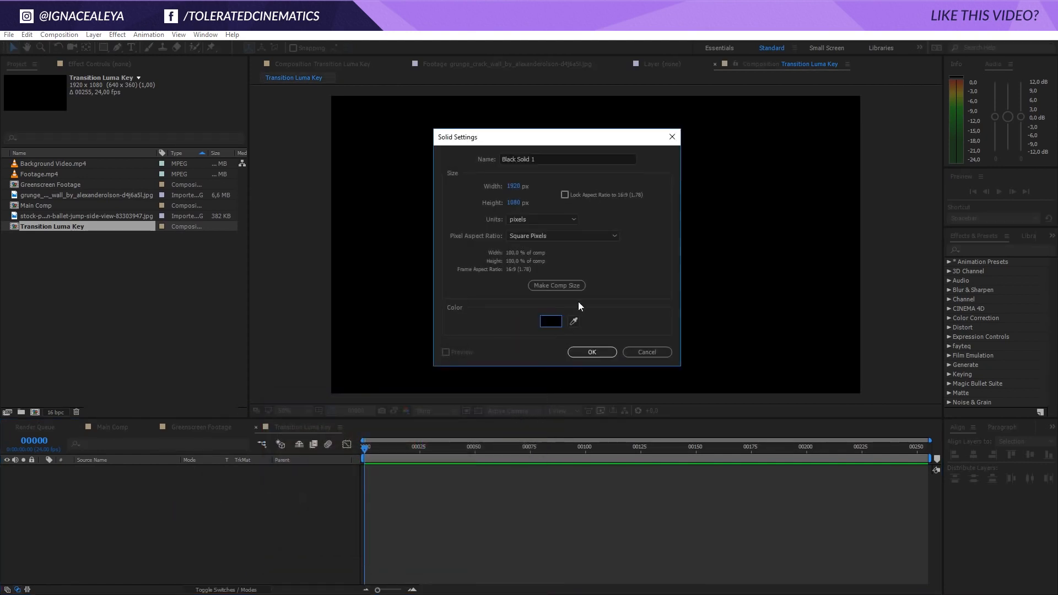
{"action": "left_click", "coordinate": [592, 353]}
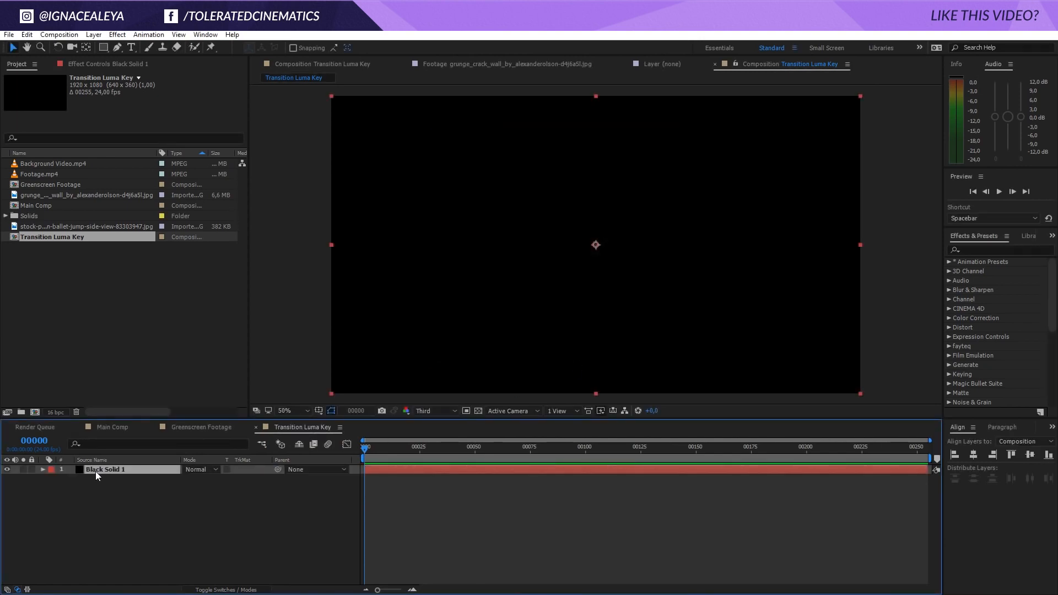
- Duplicate the black solid and change the upper copy's colour to white as a new solid
{"action": "key", "text": "ctrl+d"}
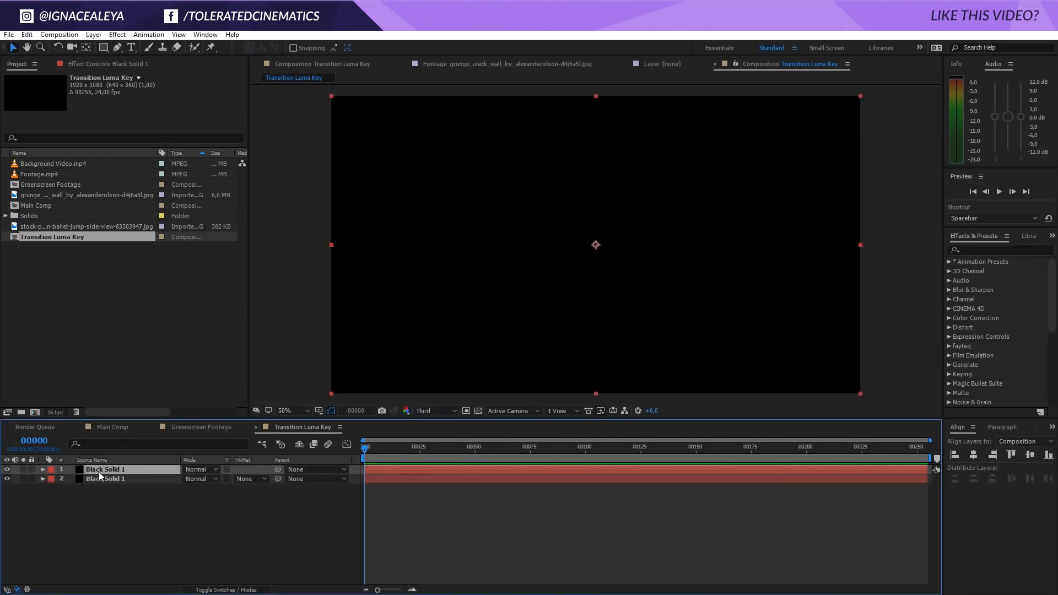
{"action": "left_click", "coordinate": [94, 34]}
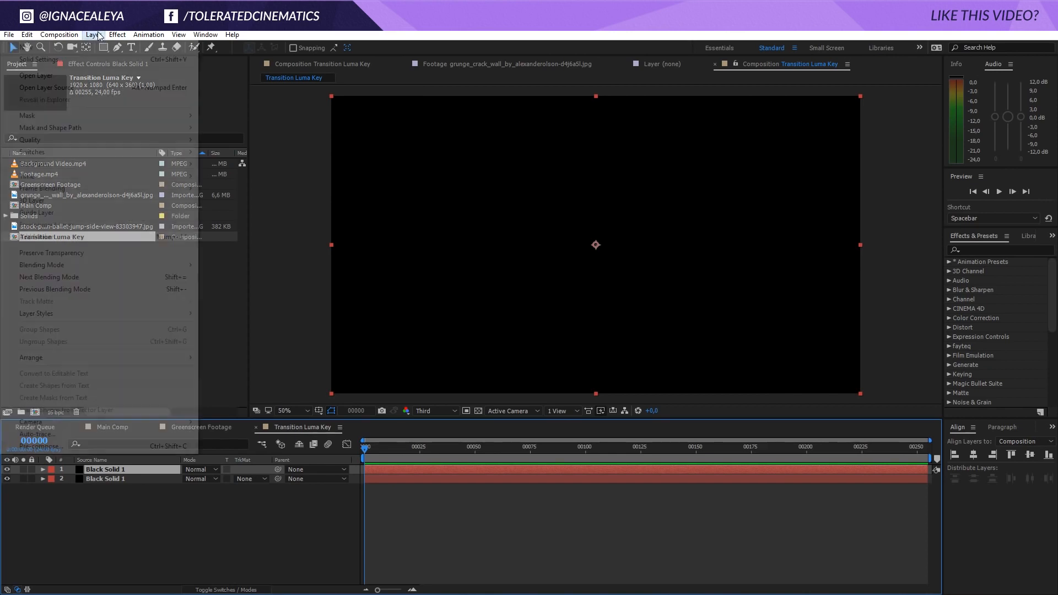
{"action": "left_click", "coordinate": [77, 59]}
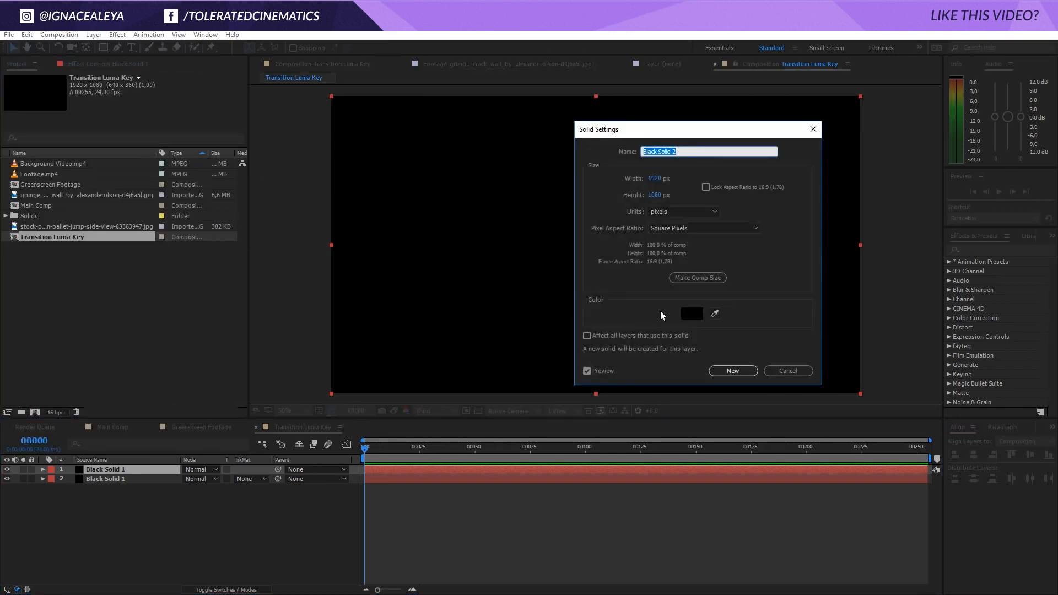
{"action": "left_click", "coordinate": [688, 314]}
{"action": "left_click", "coordinate": [325, 440]}
{"action": "left_click_drag", "start_coordinate": [325, 440], "coordinate": [275, 419]}
{"action": "left_click", "coordinate": [515, 421]}
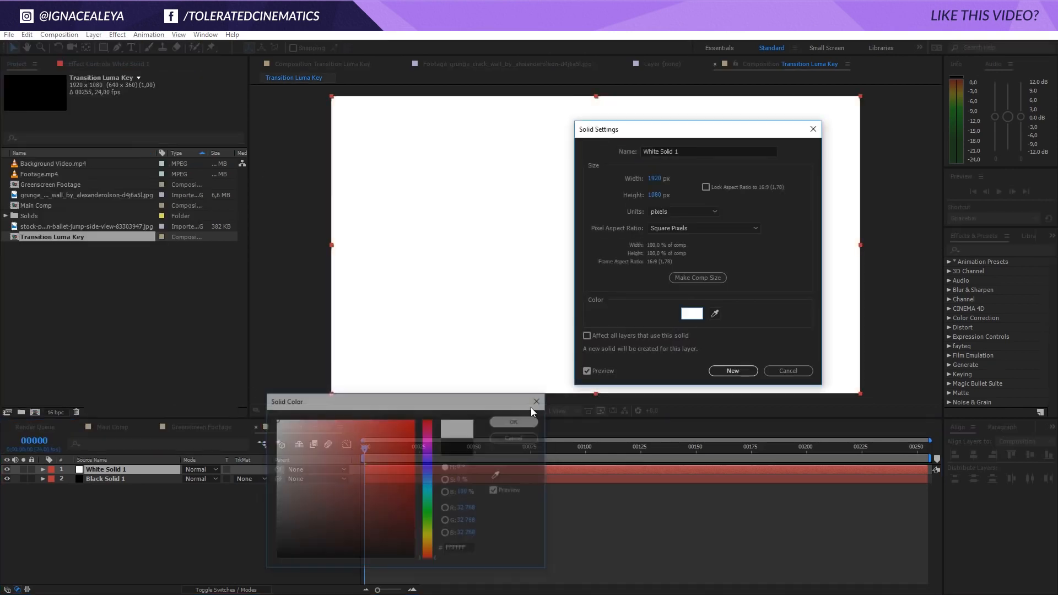
{"action": "left_click", "coordinate": [737, 371]}
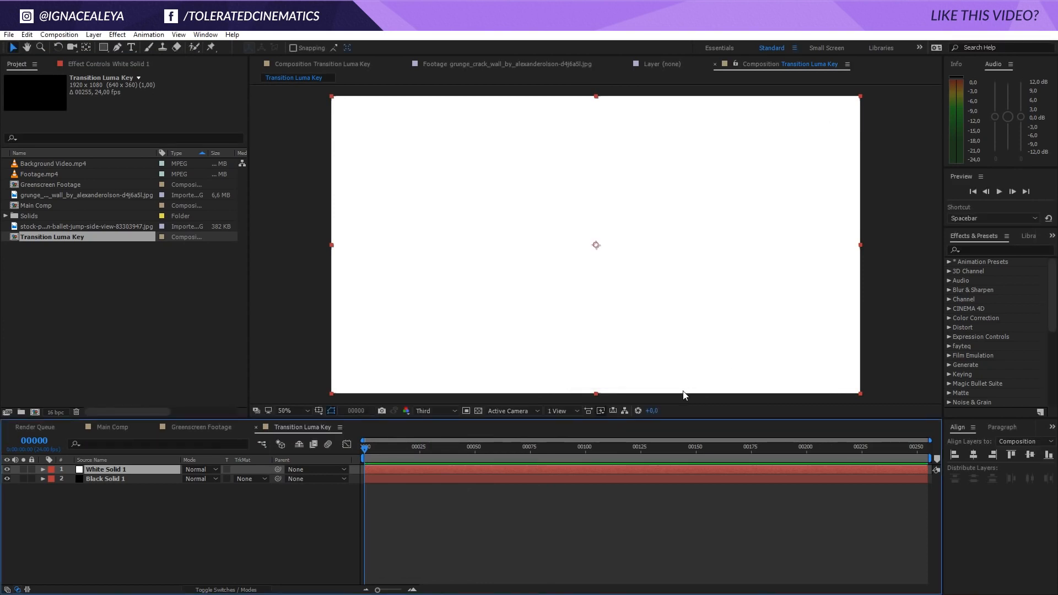
- Draw a small circular mask with the Ellipse tool on White Solid 1, in the lower-left part of the frame
{"action": "left_click", "coordinate": [104, 48]}
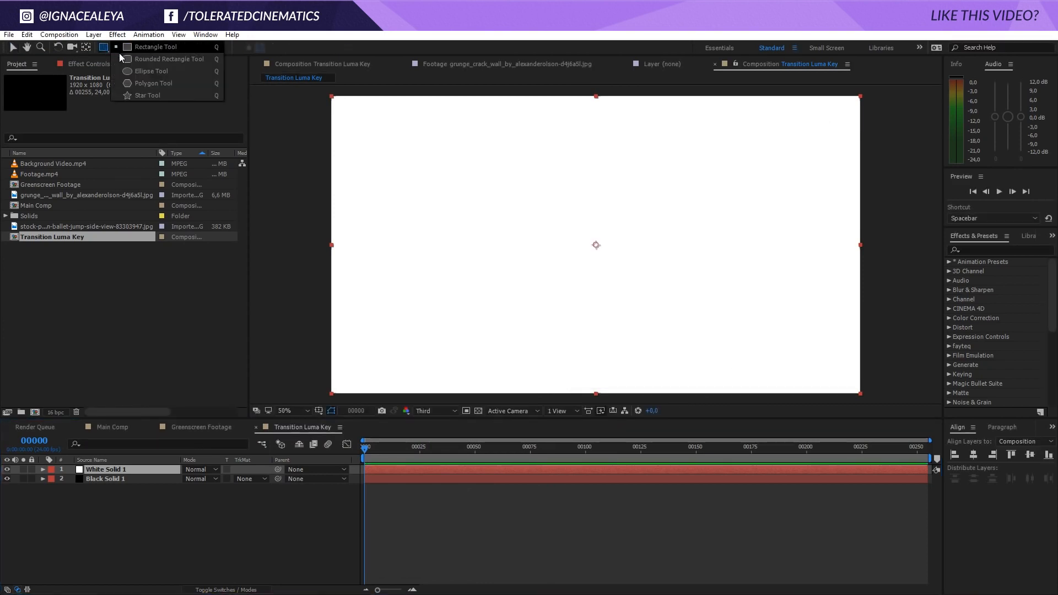
{"action": "left_click", "coordinate": [153, 71]}
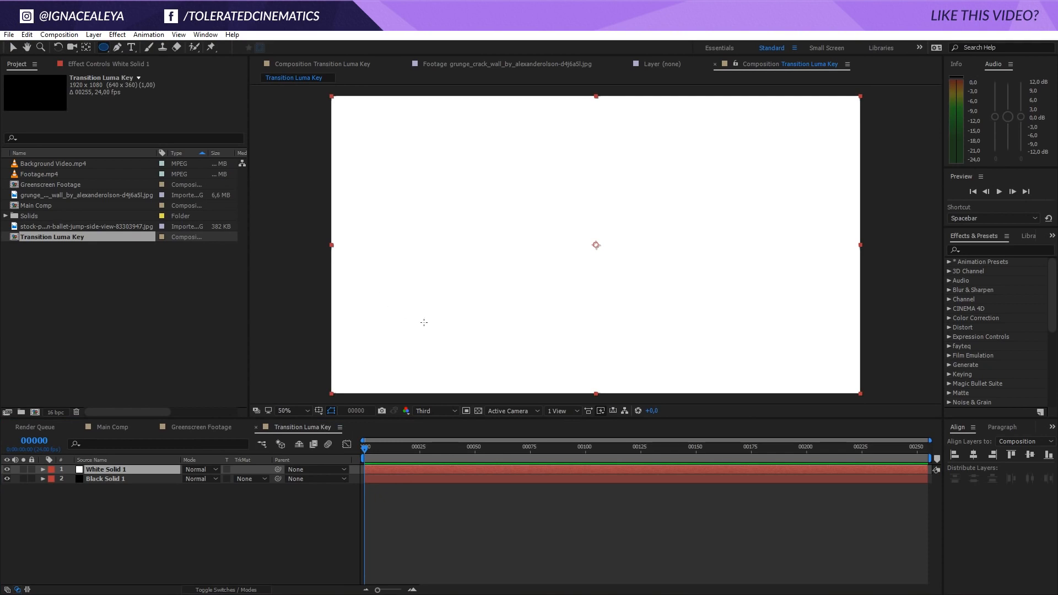
{"action": "mouse_move", "coordinate": [435, 316]}
{"action": "left_mouse_down"}
{"action": "mouse_move", "coordinate": [454, 333]}
{"action": "mouse_move", "coordinate": [466, 320]}
{"action": "mouse_move", "coordinate": [460, 336]}
{"action": "left_mouse_up"}
- Start Mask Path keyframing for Mask 1 on White Solid 1 at frame 35
{"action": "key", "text": "space"}
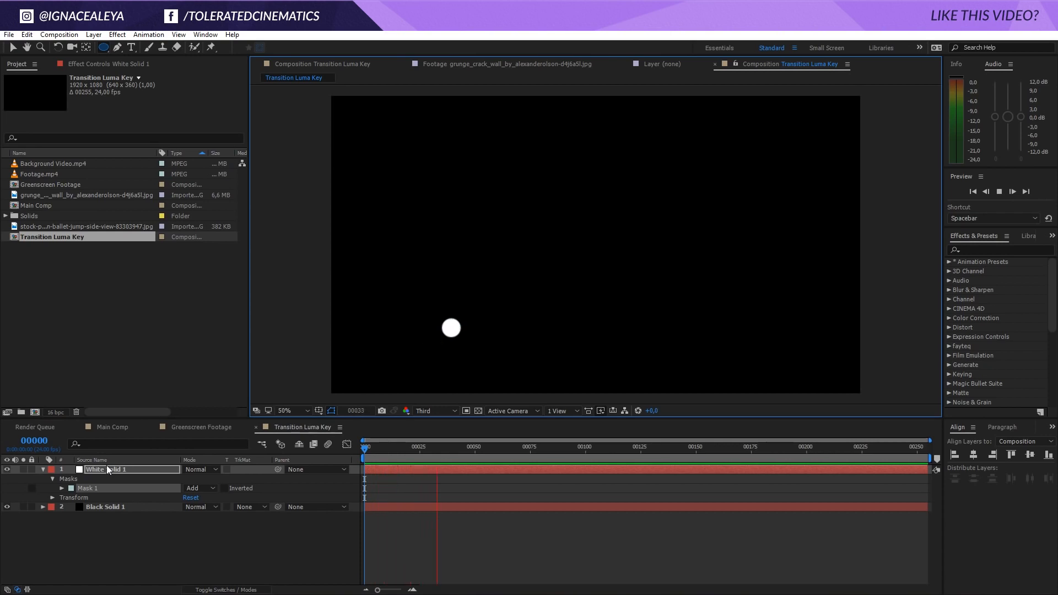
{"action": "key", "text": "m"}
{"action": "left_click", "coordinate": [72, 479]}
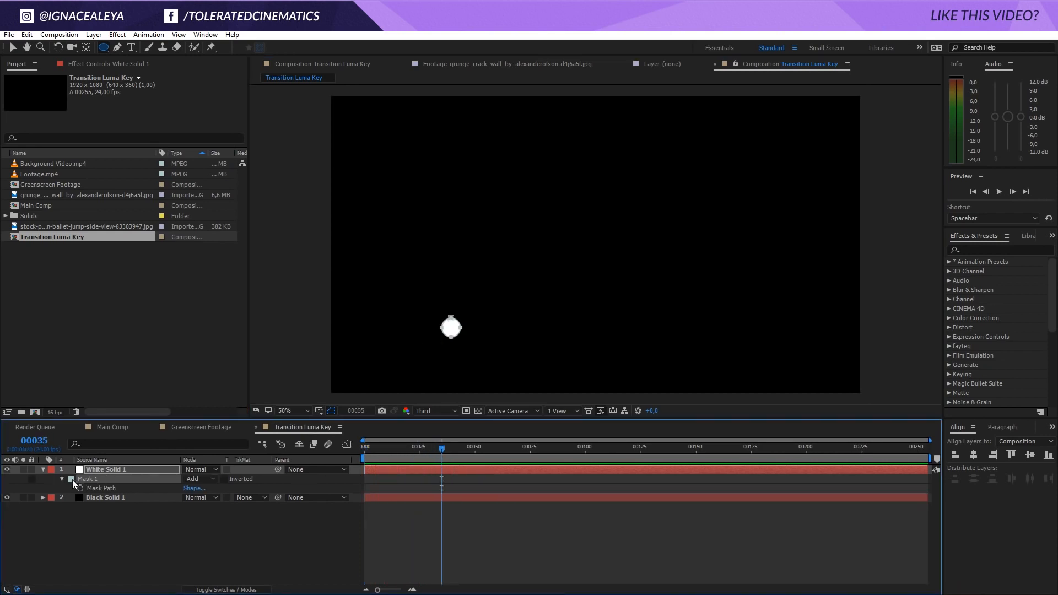
{"action": "left_click", "coordinate": [79, 488]}
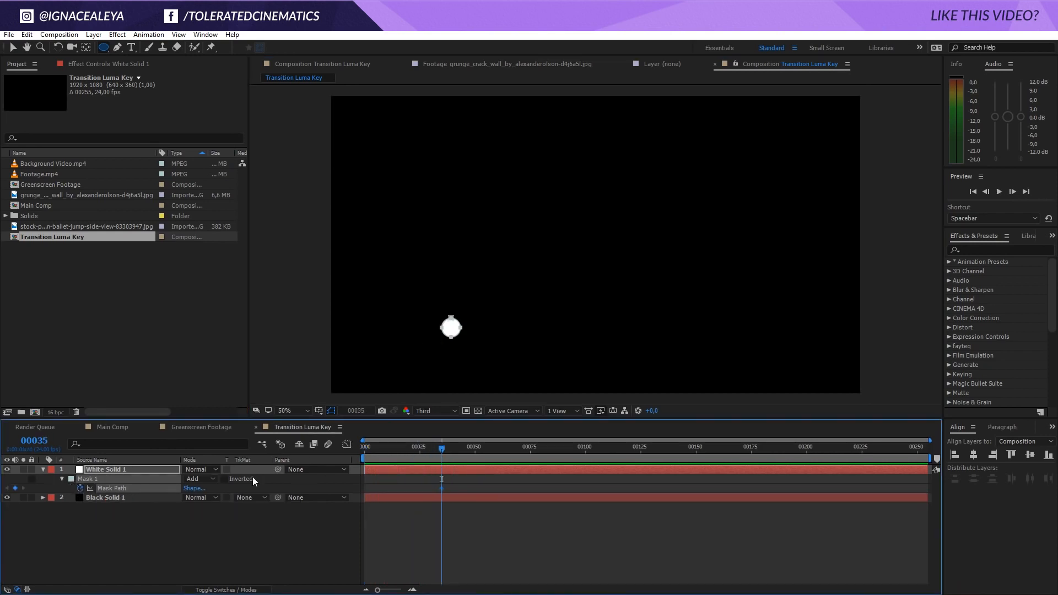
- At frame 165, scale the circular mask up around its centre until it covers the entire frame
{"action": "left_click_drag", "start_coordinate": [457, 454], "coordinate": [729, 461]}
{"action": "key", "text": "comma"}
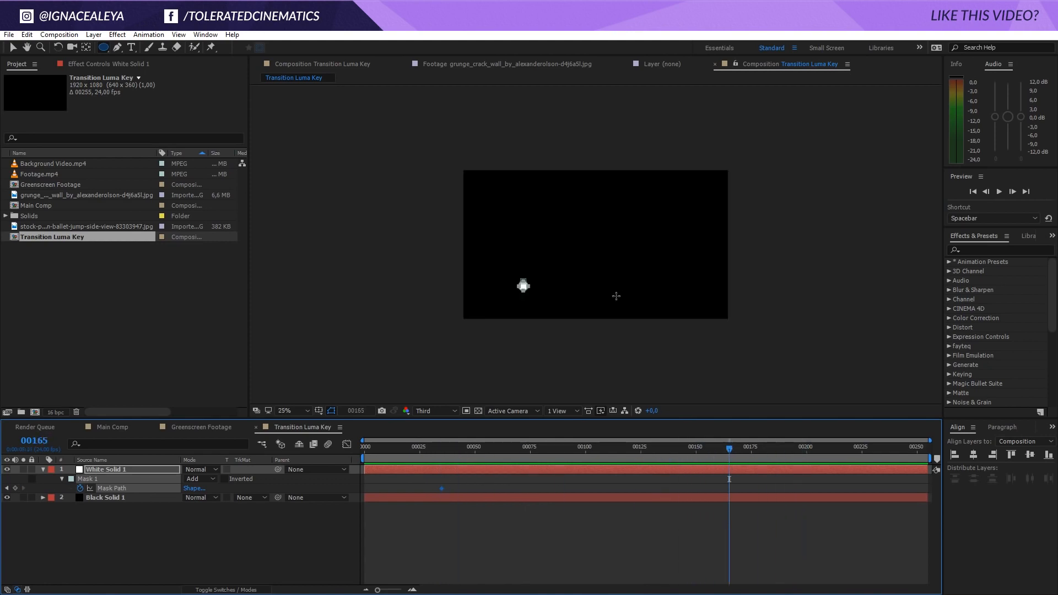
{"action": "key", "text": "v"}
{"action": "left_click", "coordinate": [524, 287]}
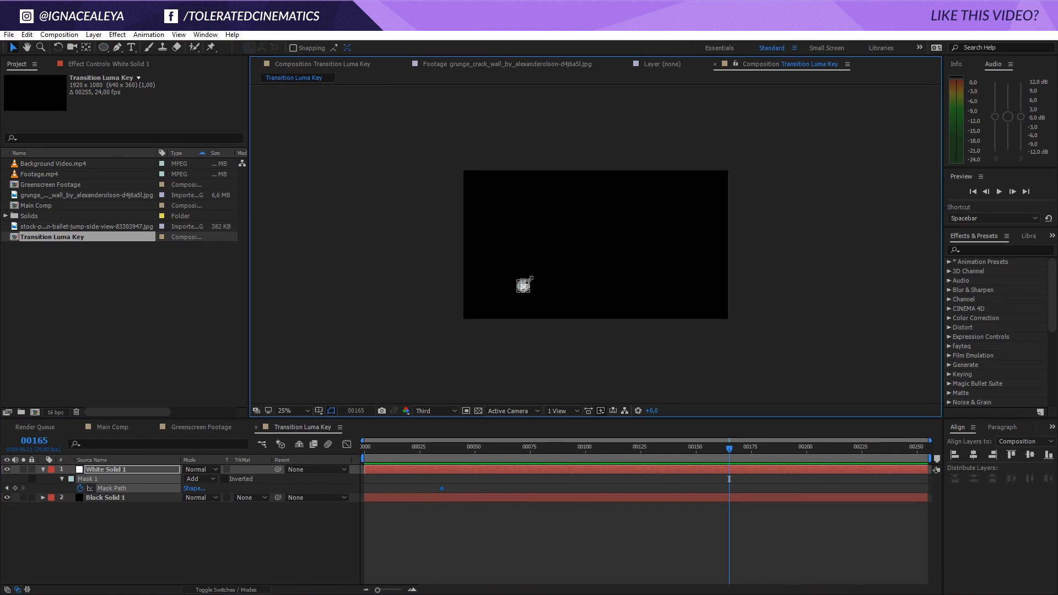
{"action": "left_click_drag", "start_coordinate": [531, 278], "coordinate": [858, 47]}
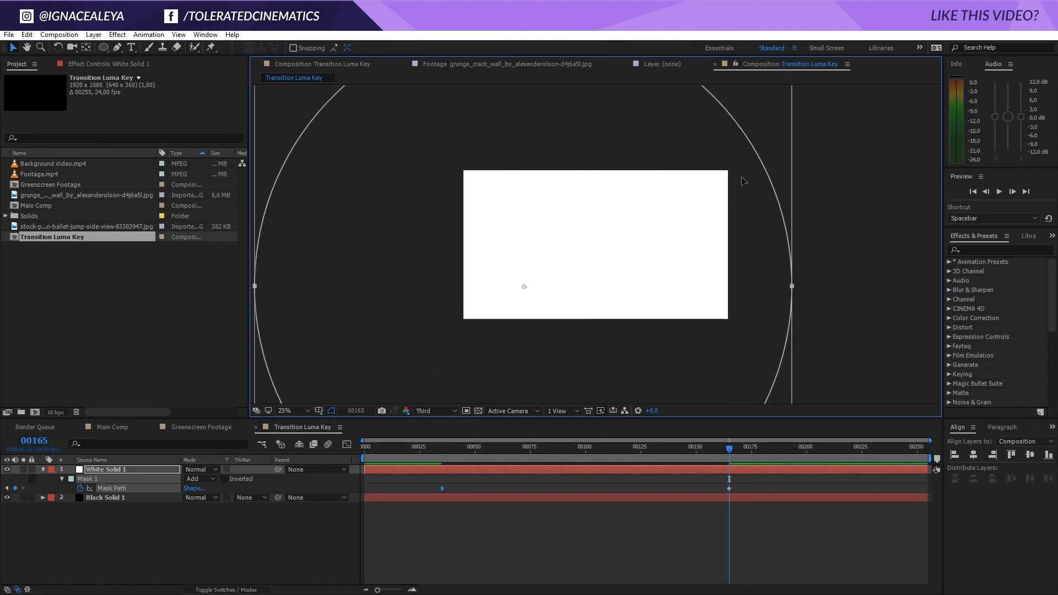
- Return to frame 35 and start keyframing Mask Expansion and Mask Feather for Mask 1 on White Solid 1
{"action": "left_click_drag", "start_coordinate": [702, 455], "coordinate": [436, 488]}
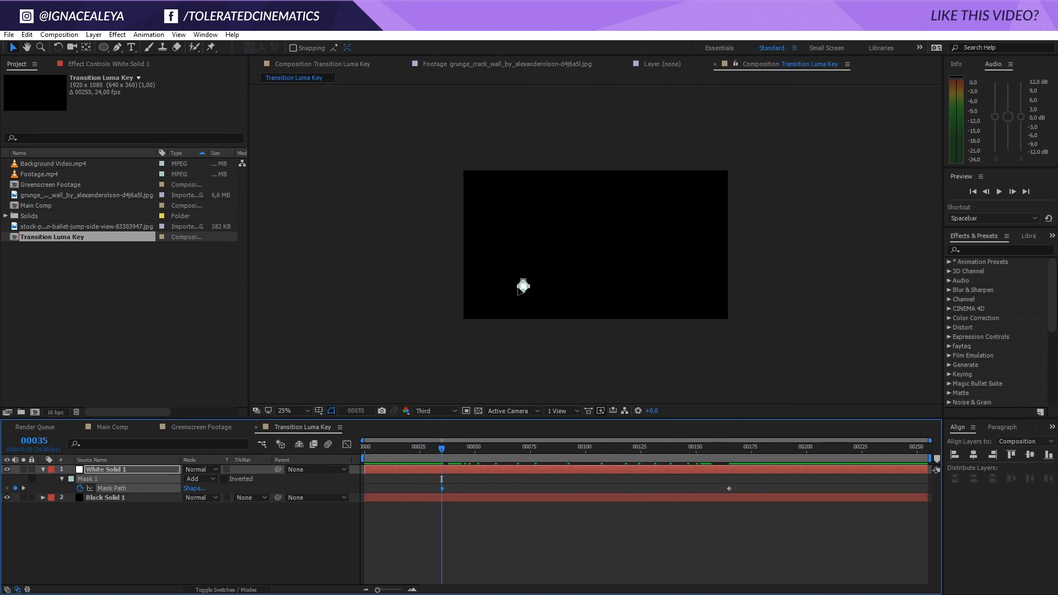
{"action": "key", "text": "period"}
{"action": "left_click", "coordinate": [159, 470]}
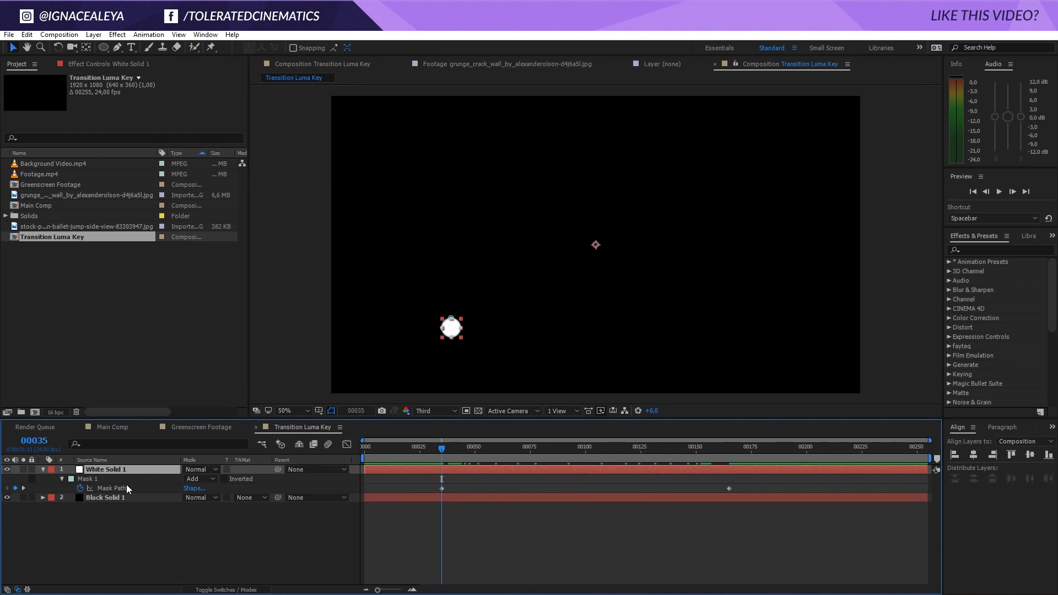
{"action": "key", "text": "m"}
{"action": "key", "text": "m"}
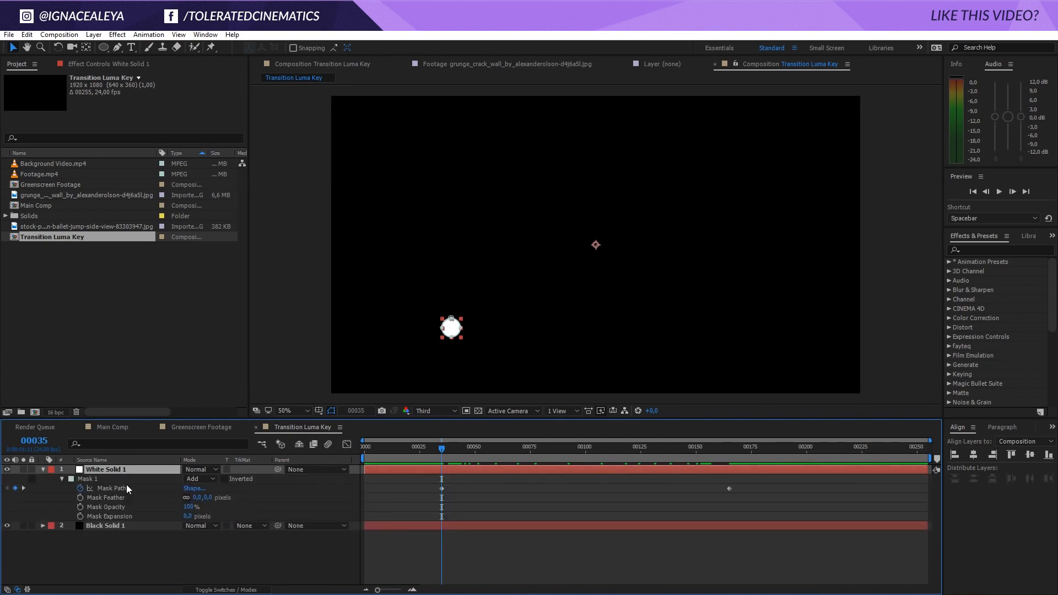
{"action": "left_click", "coordinate": [80, 516]}
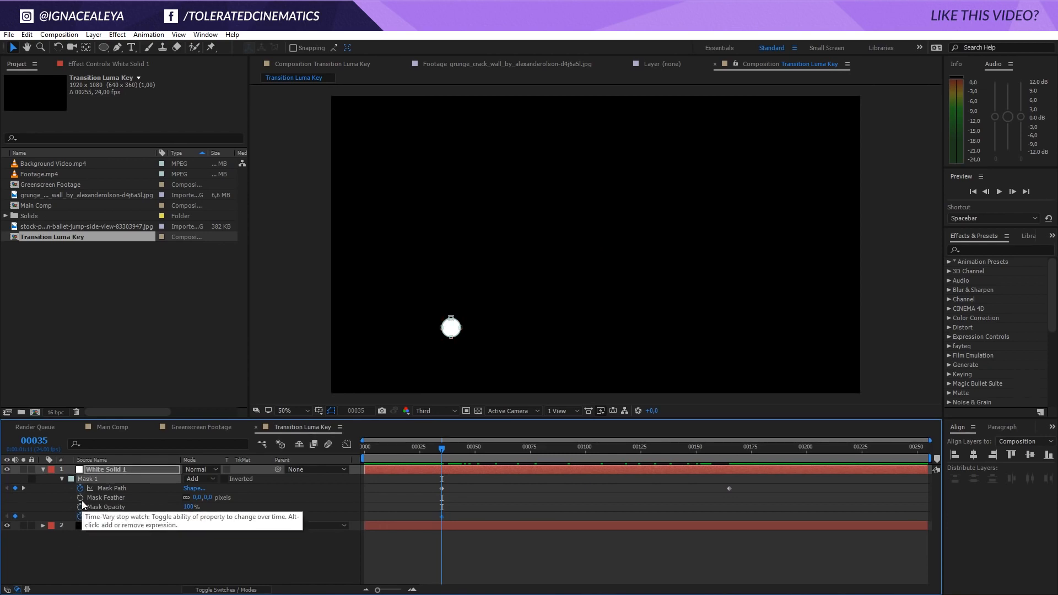
{"action": "left_click", "coordinate": [80, 498]}
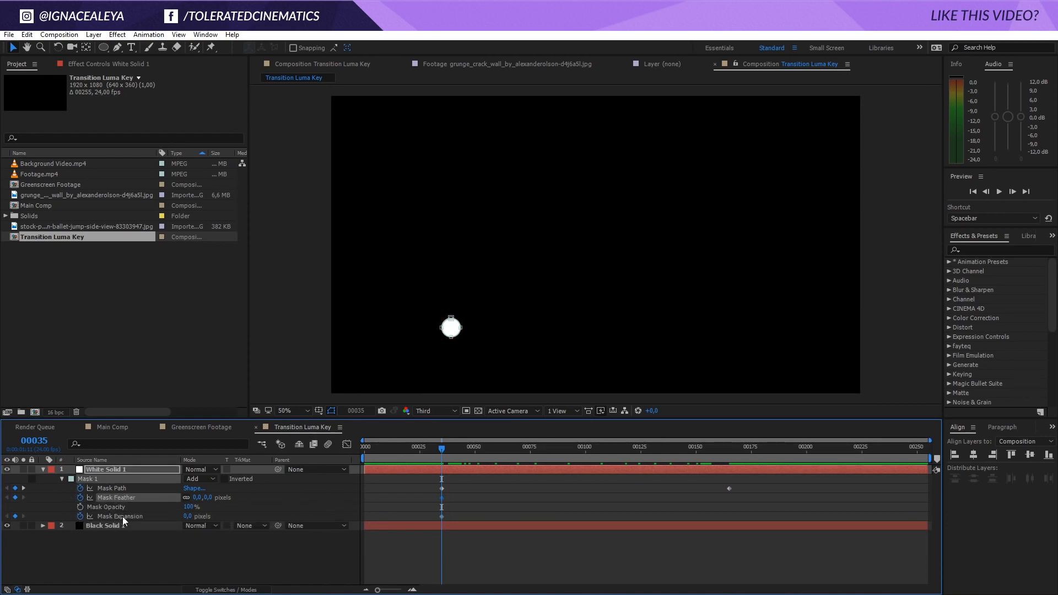
- At frame 35, set Mask Expansion to -37 pixels and Mask Feather to 130 pixels
{"action": "left_click_drag", "start_coordinate": [188, 516], "coordinate": [173, 520]}
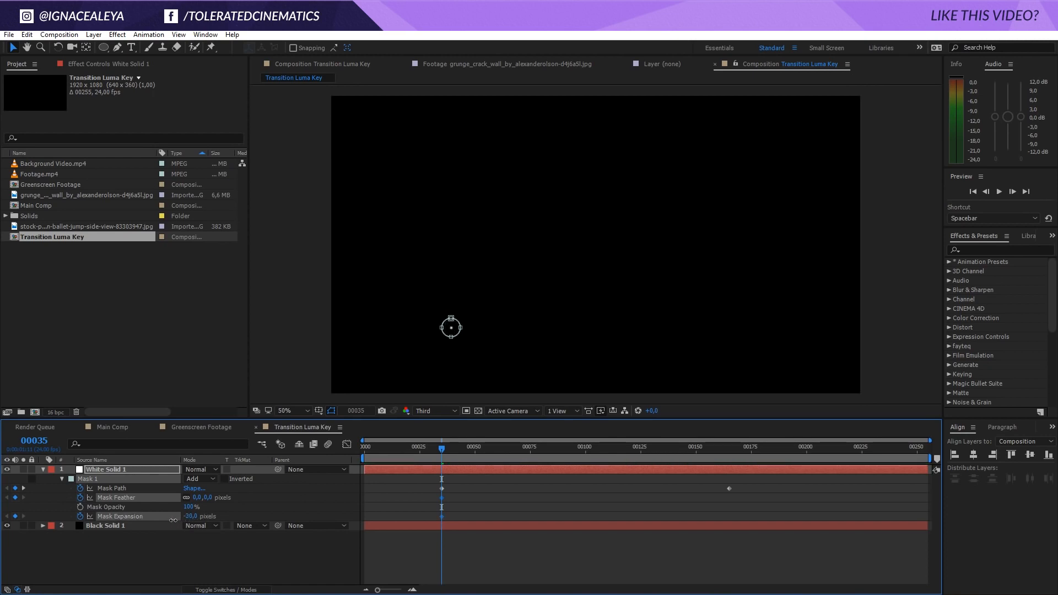
{"action": "left_click", "coordinate": [197, 497]}
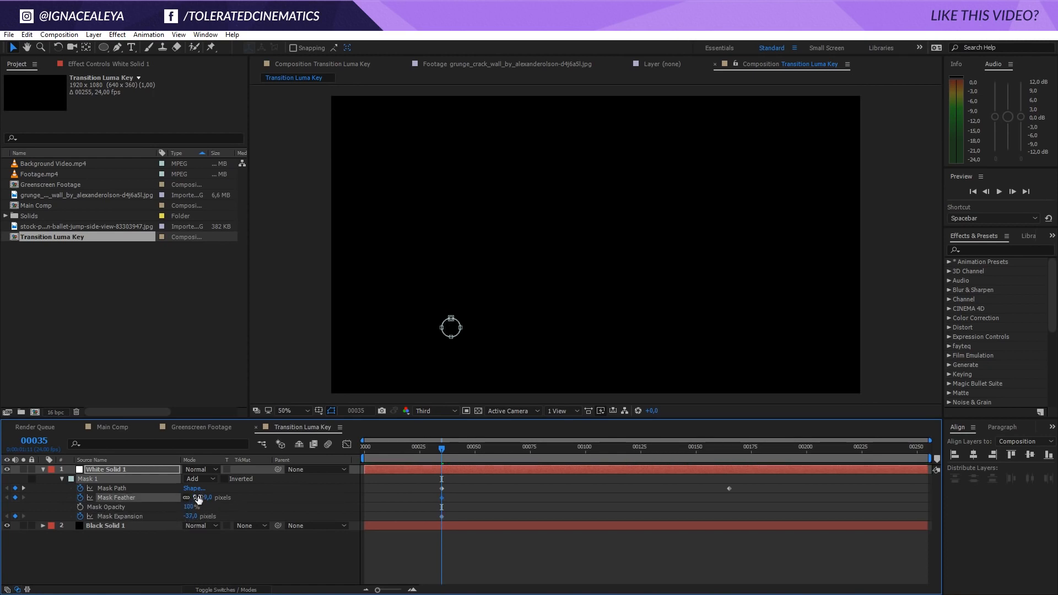
{"action": "type", "text": "90"}
{"action": "key", "text": "Return"}
- At frame 52, set Mask 1's Mask Feather to 1000 pixels
{"action": "left_click_drag", "start_coordinate": [445, 446], "coordinate": [480, 454]}
{"action": "left_click", "coordinate": [219, 497]}
{"action": "type", "text": "1000"}
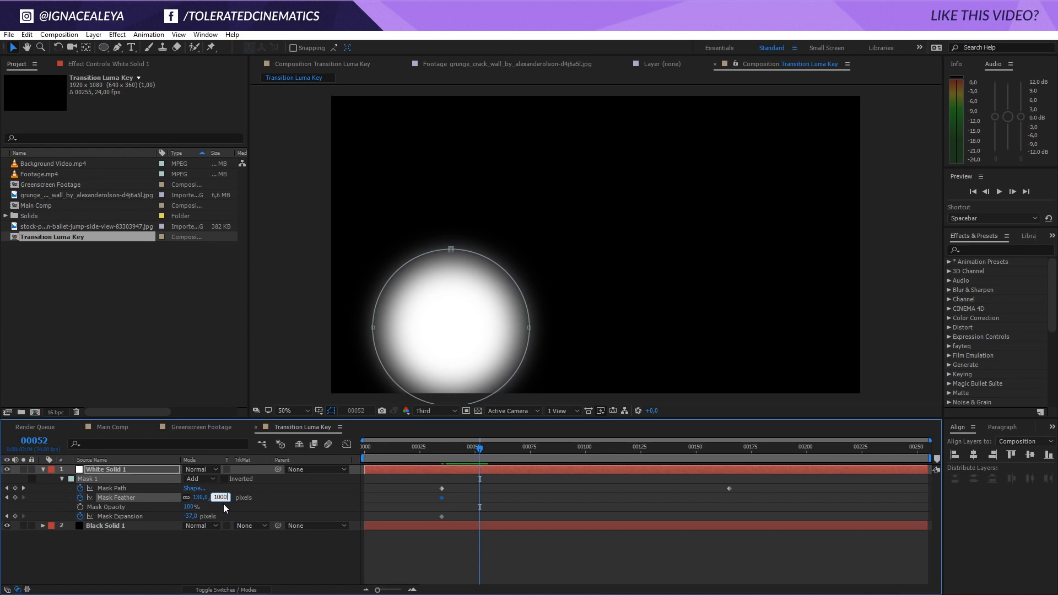
{"action": "key", "text": "Return"}
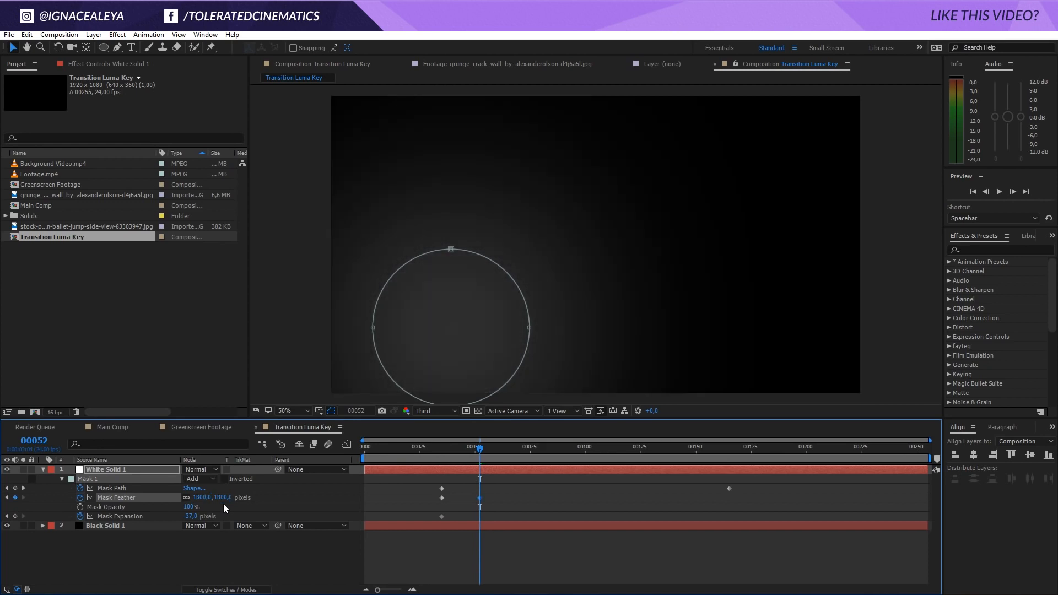
- Try Mask Expansion values of 0 and 500 pixels at frame 52
{"action": "left_click", "coordinate": [191, 516]}
{"action": "type", "text": "0"}
{"action": "key", "text": "Return"}
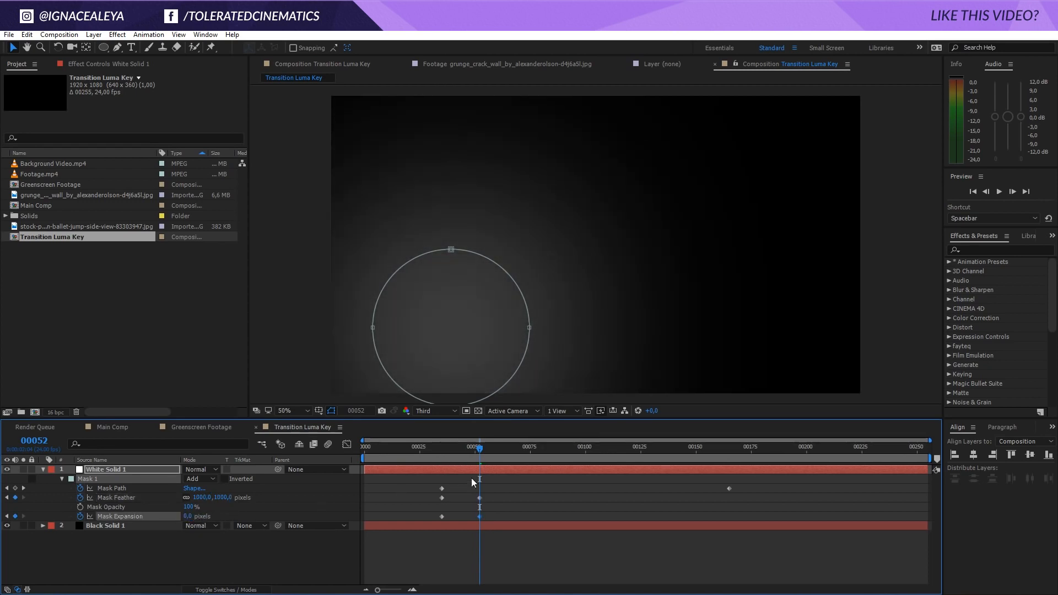
{"action": "left_click", "coordinate": [187, 516]}
{"action": "type", "text": "500"}
{"action": "key", "text": "Return"}
- Set Mask Expansion to 100 pixels at frame 52, check the spread at frame 141 and collapse White Solid 1's properties
{"action": "left_click", "coordinate": [190, 516]}
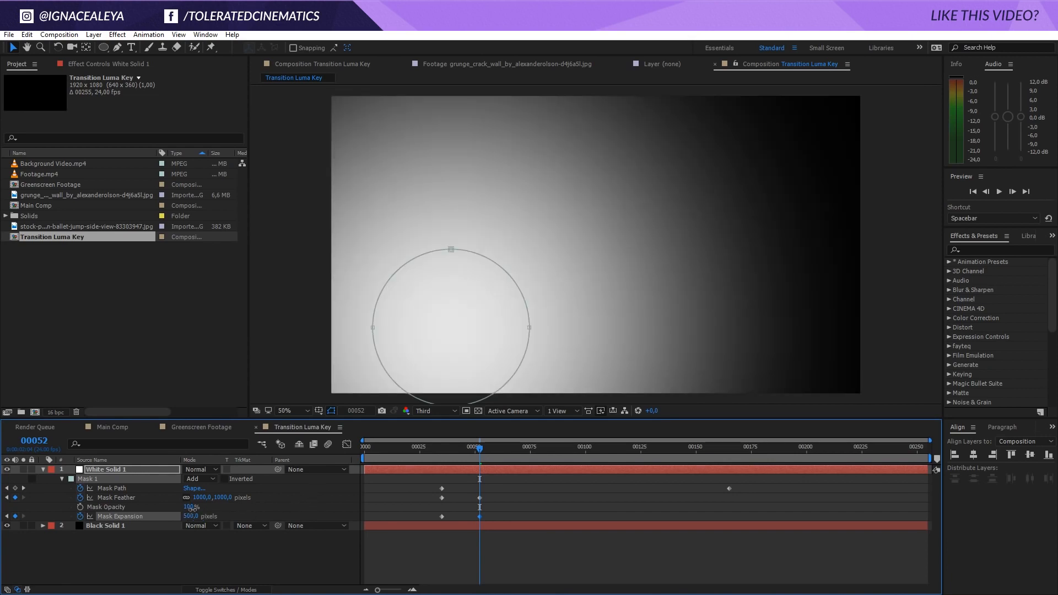
{"action": "type", "text": "100"}
{"action": "key", "text": "Return"}
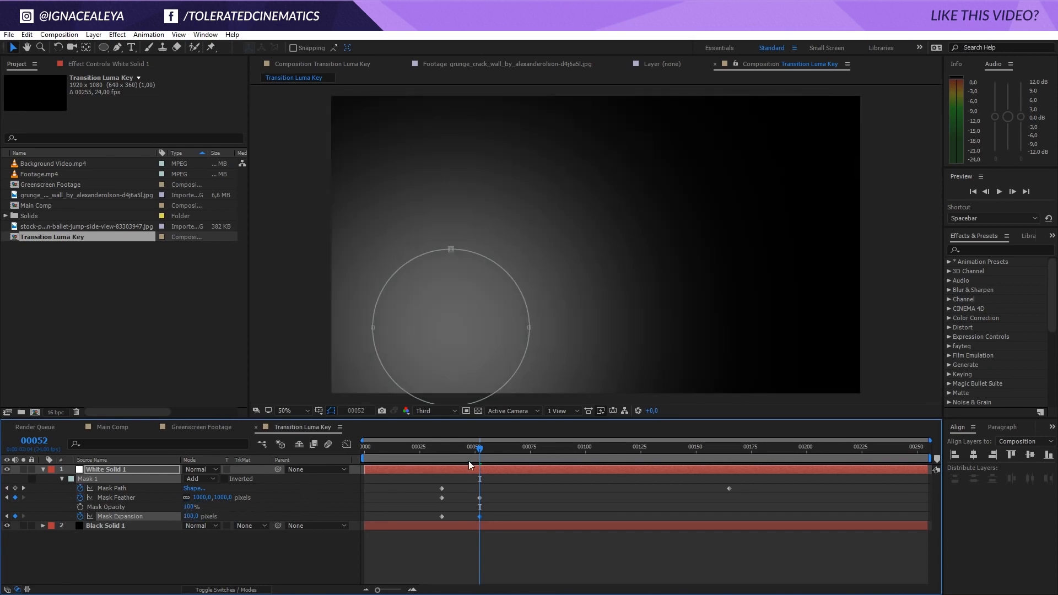
{"action": "left_click_drag", "start_coordinate": [468, 461], "coordinate": [676, 504]}
{"action": "left_click", "coordinate": [42, 469]}
- Add an adjustment layer above the two solids and name it Displacement
{"action": "left_click", "coordinate": [119, 506]}
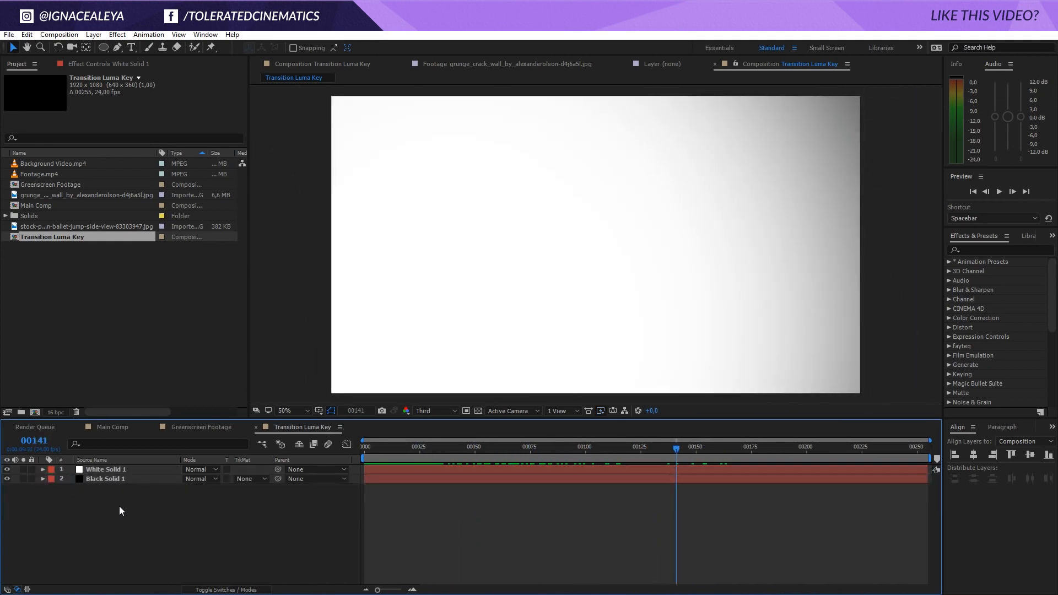
{"action": "right_click", "coordinate": [82, 517]}
{"action": "mouse_move", "coordinate": [166, 416]}
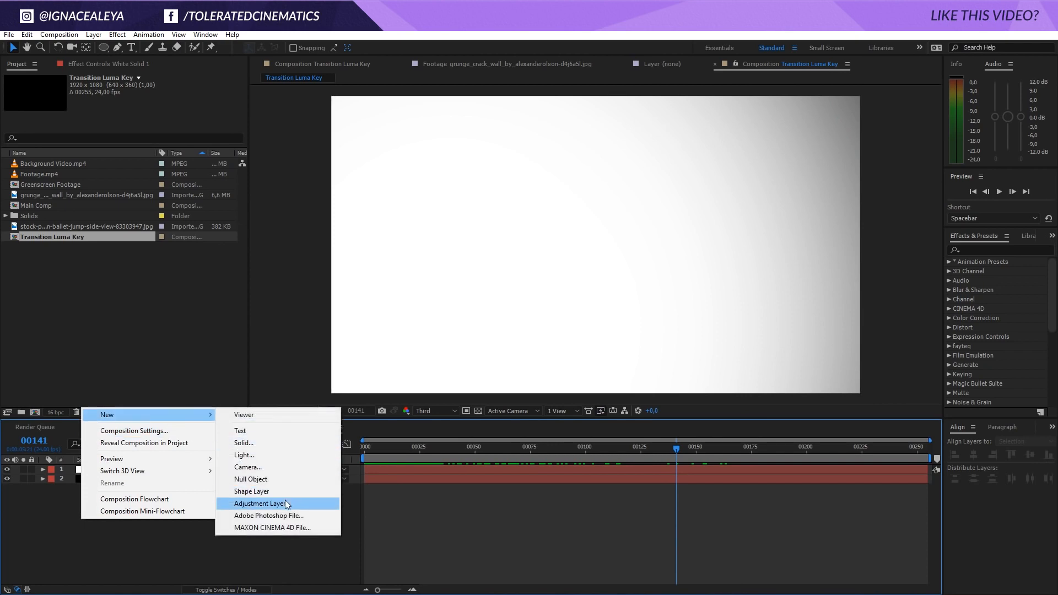
{"action": "left_click", "coordinate": [285, 500]}
{"action": "key", "text": "Return"}
{"action": "type", "text": "Dispal"}
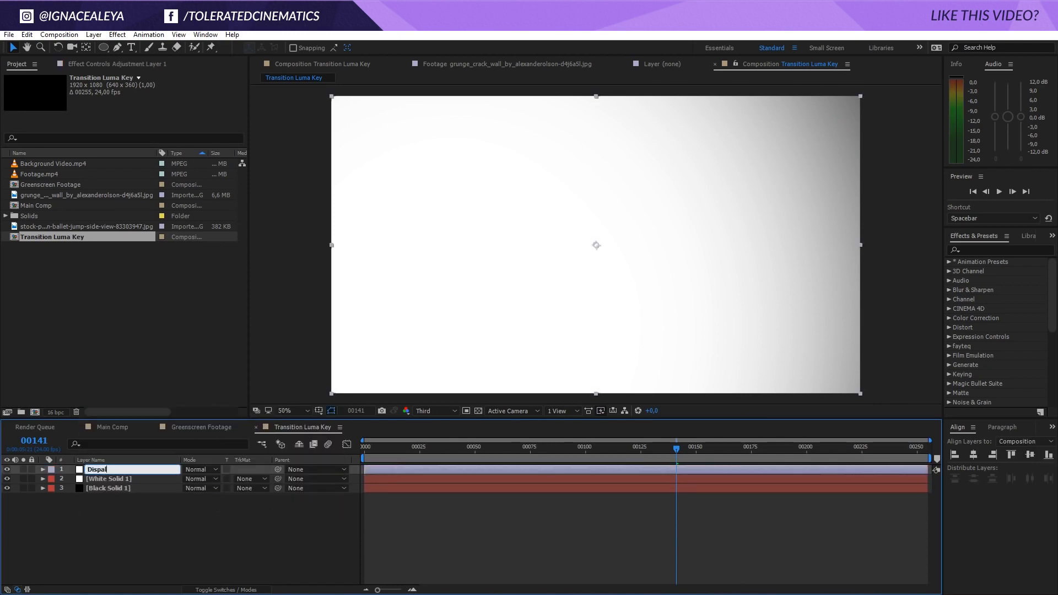
{"action": "type", "text": "cemennt"}
{"action": "key", "text": "Return"}
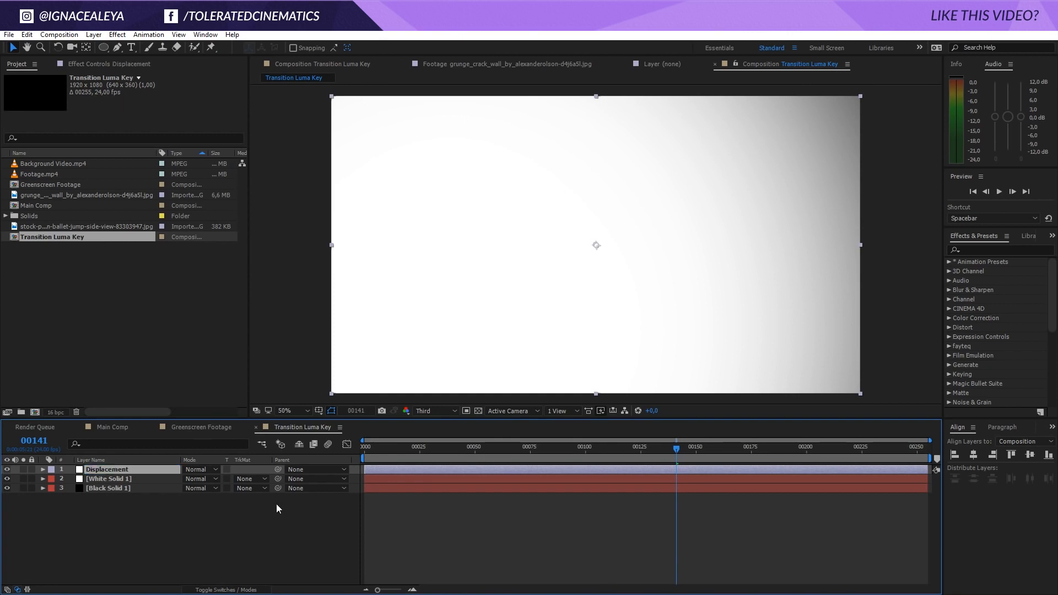
- Find the Turbulent Displace effect and apply it to the Displacement layer
{"action": "left_click", "coordinate": [1026, 248]}
{"action": "type", "text": "turbu"}
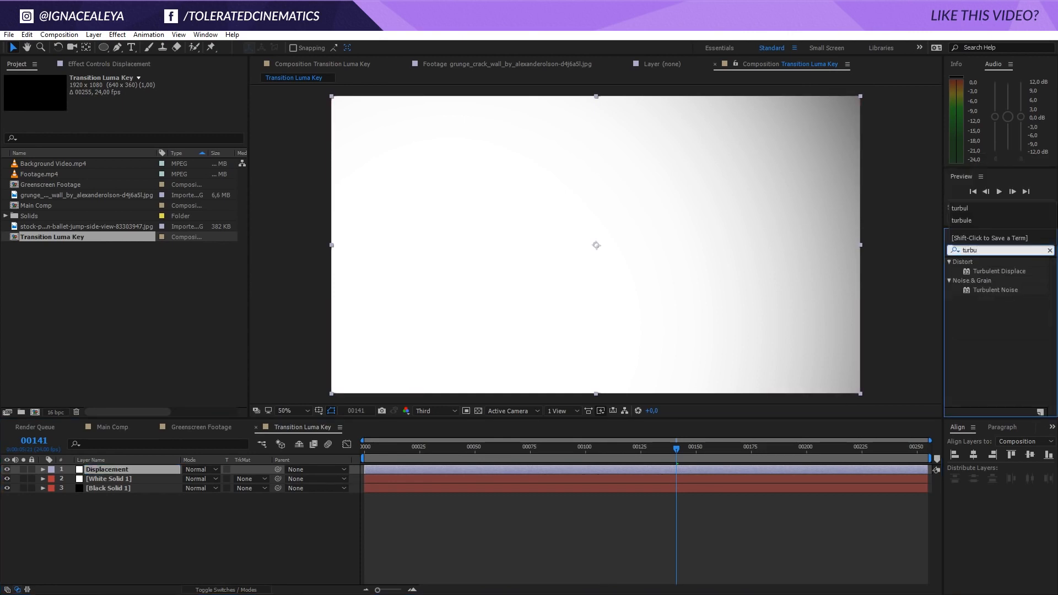
{"action": "left_click_drag", "start_coordinate": [1001, 274], "coordinate": [603, 403]}
- Viewing frame 55, set Turbulent Displace's Amount to 101 and Size to 84
{"action": "left_click_drag", "start_coordinate": [576, 473], "coordinate": [485, 449]}
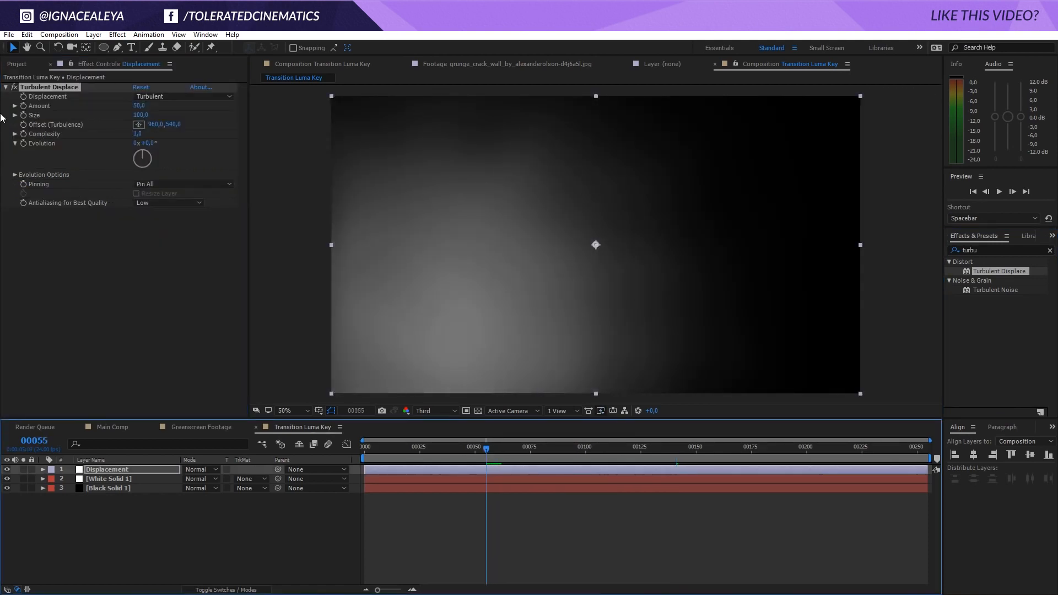
{"action": "left_click", "coordinate": [14, 88]}
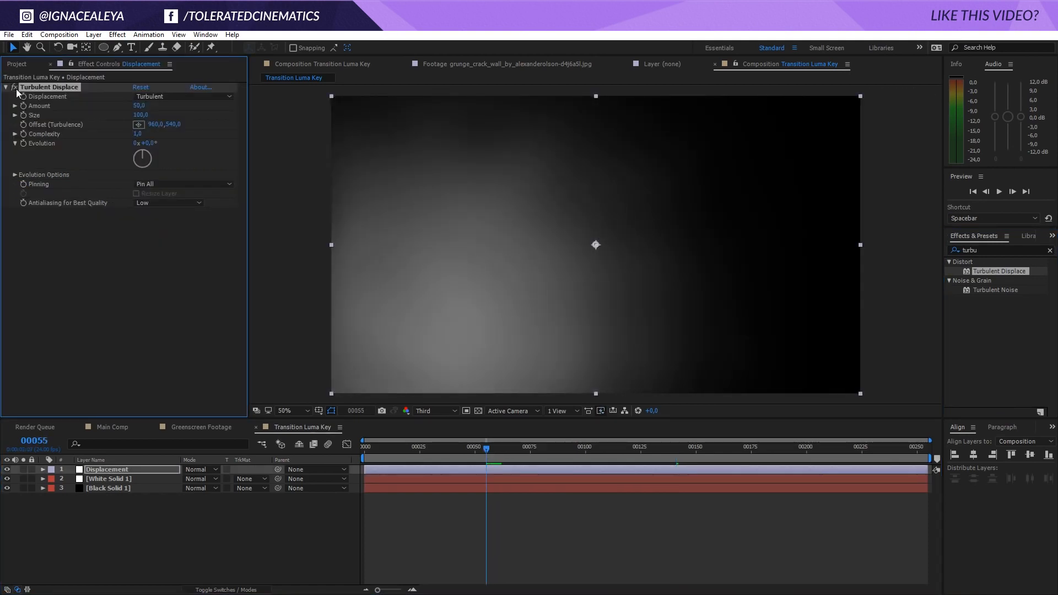
{"action": "left_click_drag", "start_coordinate": [142, 118], "coordinate": [123, 115]}
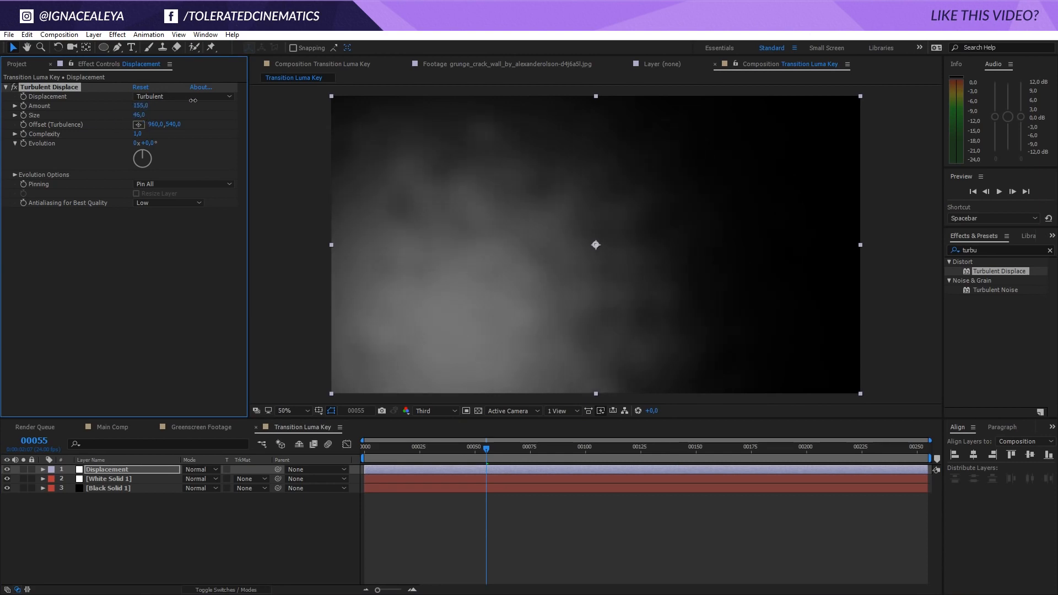
{"action": "left_click_drag", "start_coordinate": [137, 116], "coordinate": [160, 116]}
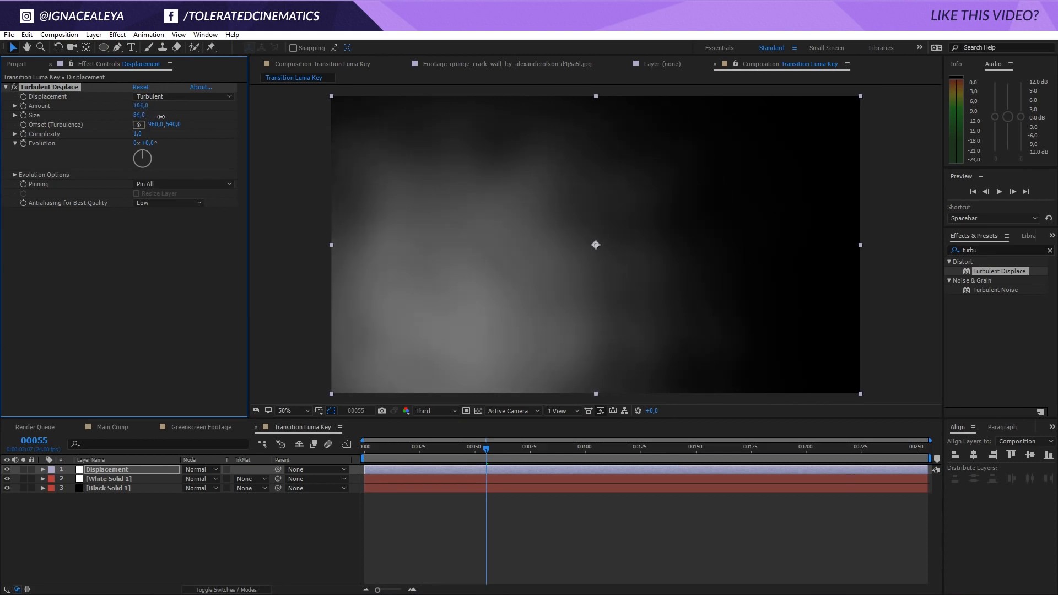
- Animate Turbulent Displace's Evolution with the expression time*250 and preview the motion
{"action": "left_click", "coordinate": [24, 142], "text": "alt"}
{"action": "type", "text": "tim"}
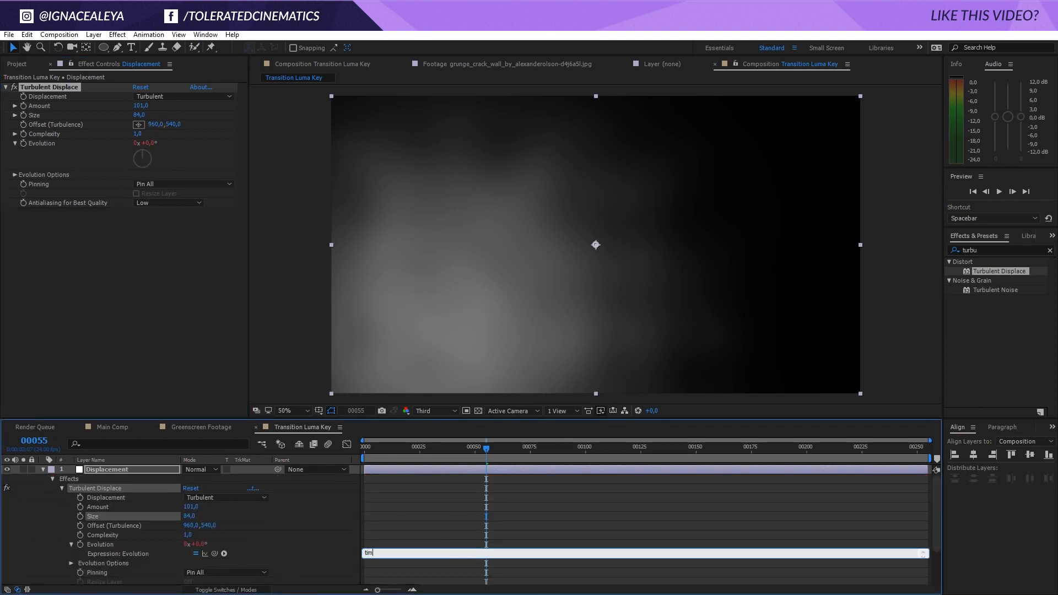
{"action": "type", "text": "e*250"}
{"action": "key", "text": "KP_Enter"}
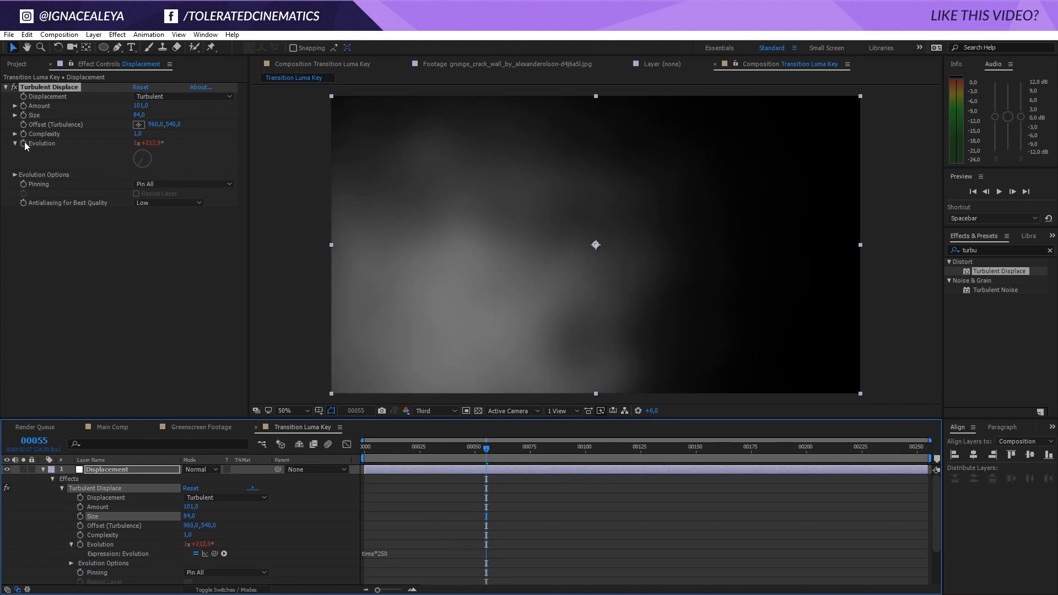
{"action": "key", "text": "space"}
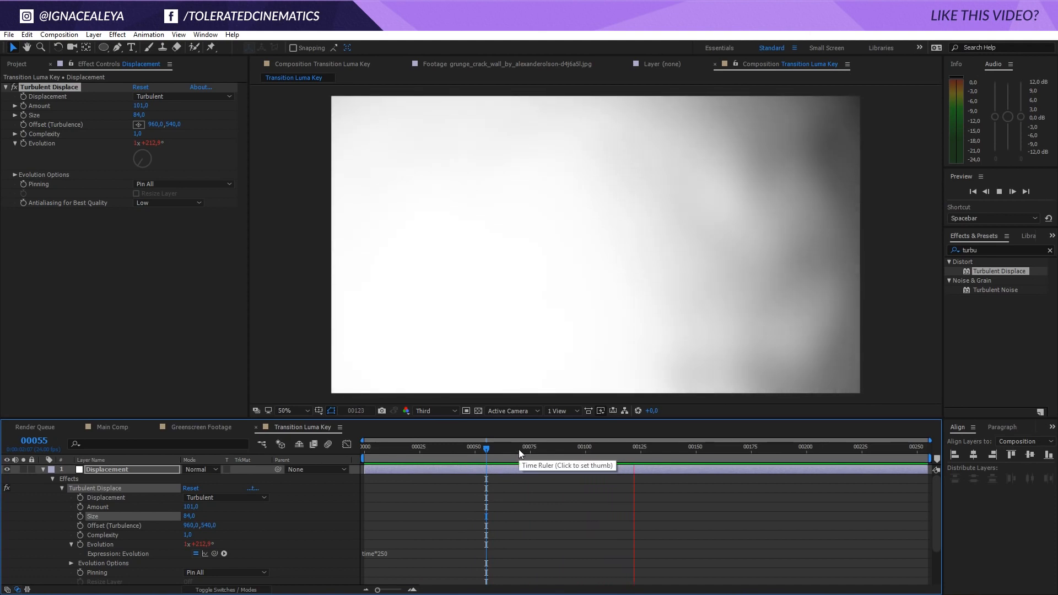
{"action": "left_click_drag", "start_coordinate": [524, 446], "coordinate": [540, 450]}
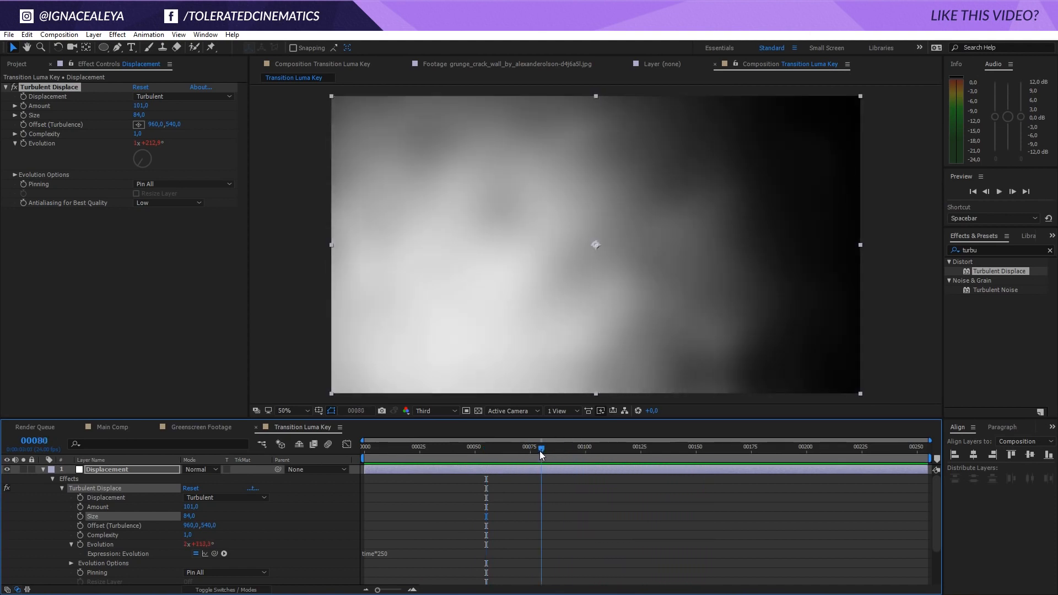
- Pre-compose the Displacement, White Solid 1 and Black Solid 1 layers into a composition named Luma Matte Transition
{"action": "left_click", "coordinate": [41, 470]}
{"action": "left_click_drag", "start_coordinate": [102, 510], "coordinate": [154, 460]}
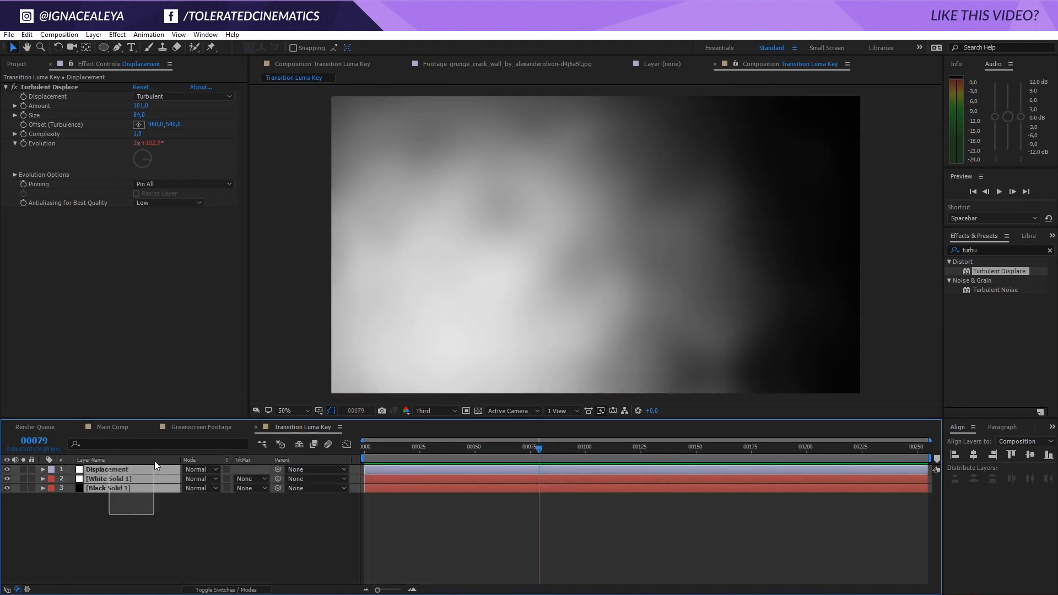
{"action": "left_click", "coordinate": [92, 34]}
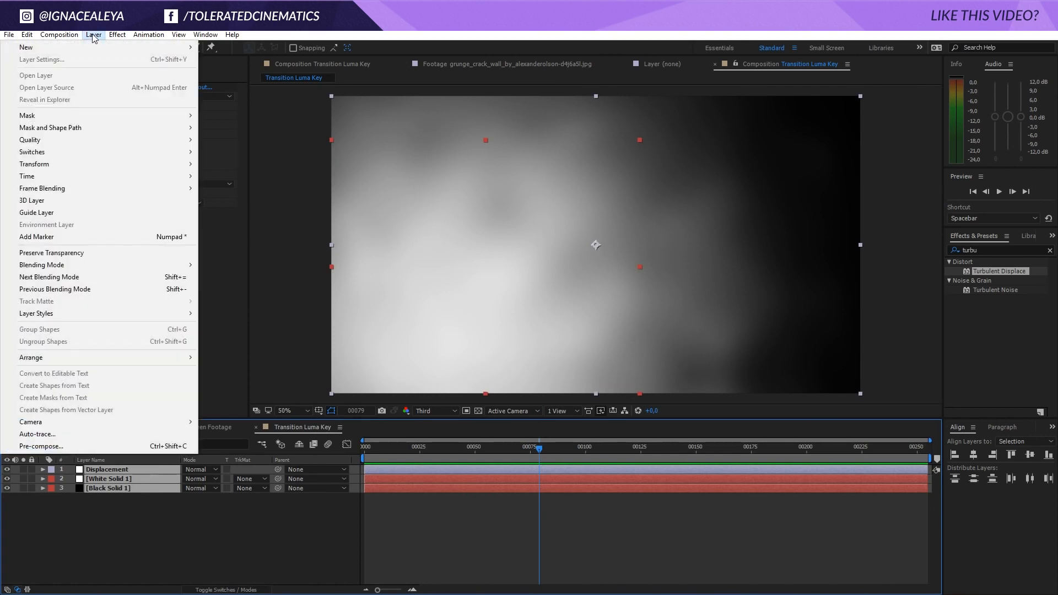
{"action": "left_click", "coordinate": [38, 444]}
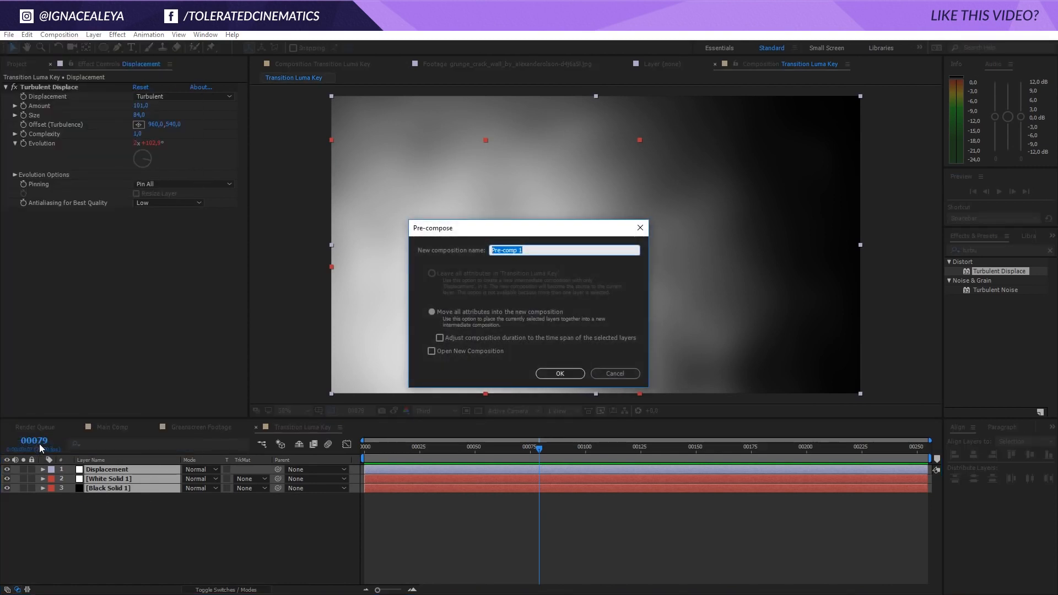
{"action": "type", "text": "Luma Matte Transiti"}
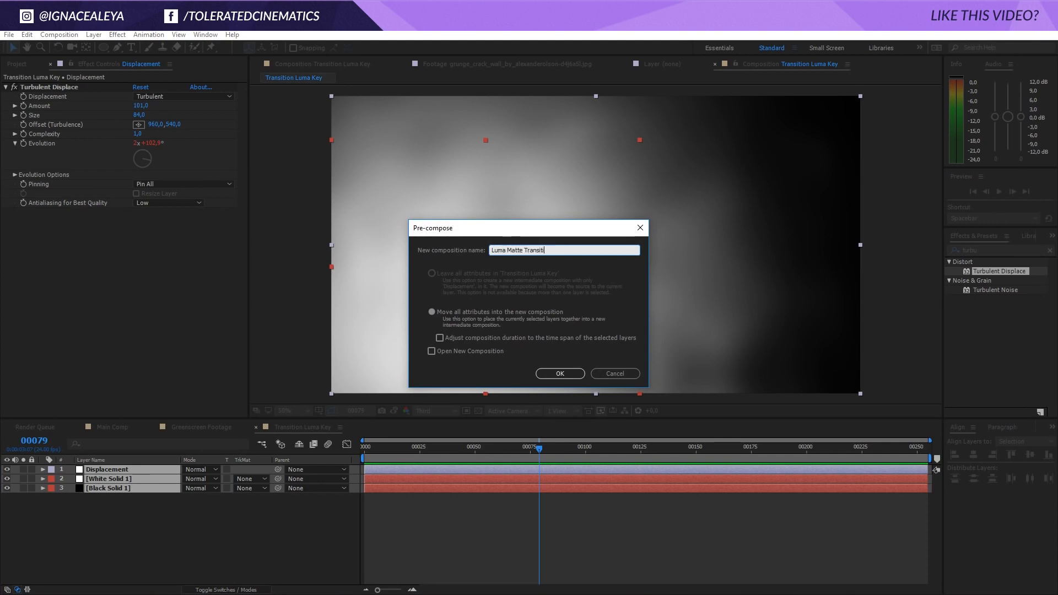
{"action": "type", "text": "on"}
{"action": "key", "text": "Return"}
- Add the grunge crack wall image to Transition Luma Key, below the Luma Matte Transition layer
{"action": "left_click", "coordinate": [18, 63]}
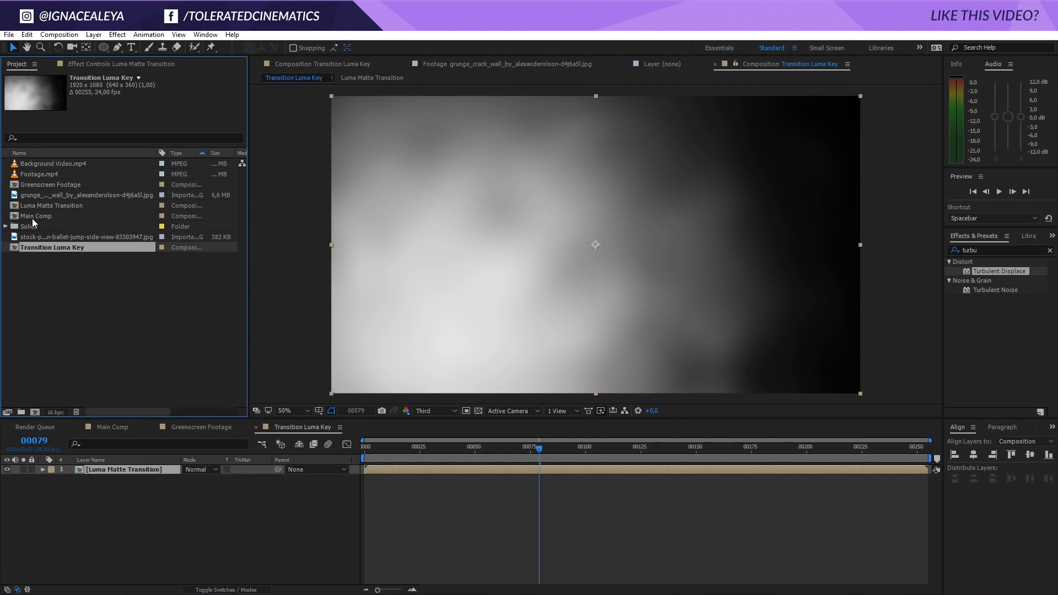
{"action": "left_click_drag", "start_coordinate": [45, 197], "coordinate": [101, 484]}
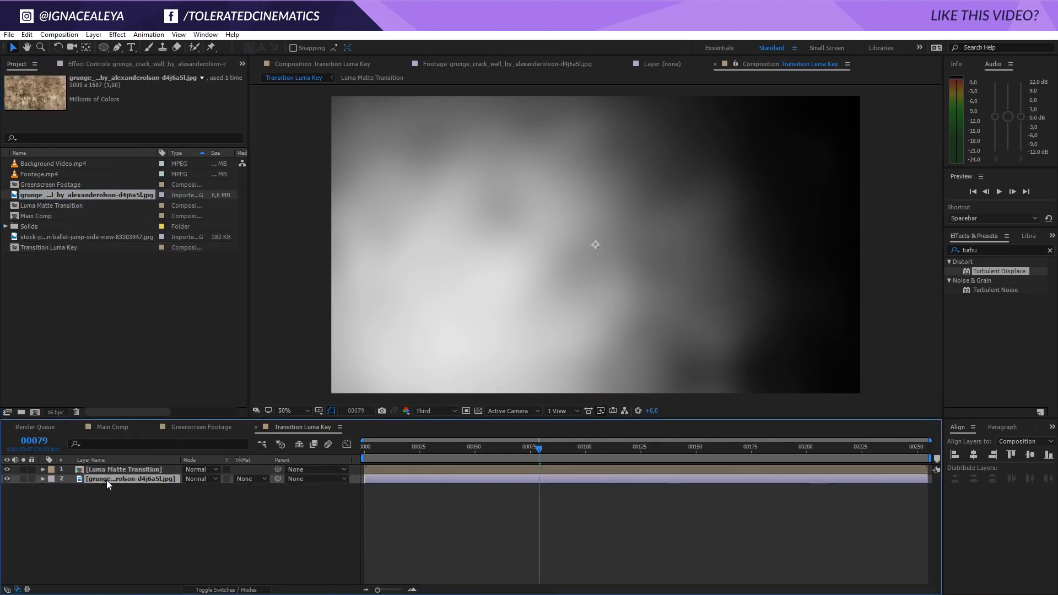
{"action": "left_click", "coordinate": [92, 469]}
- Apply the Tint colour correction effect to the grunge crack wall layer
{"action": "left_click", "coordinate": [109, 478]}
{"action": "left_click", "coordinate": [117, 35]}
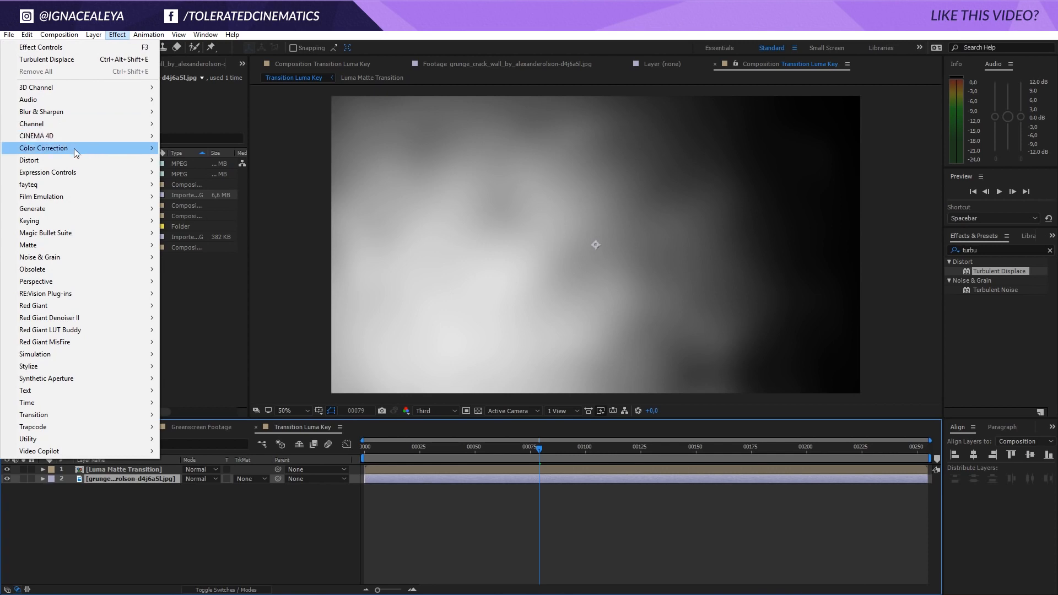
{"action": "mouse_move", "coordinate": [74, 148]}
{"action": "left_click", "coordinate": [214, 529]}
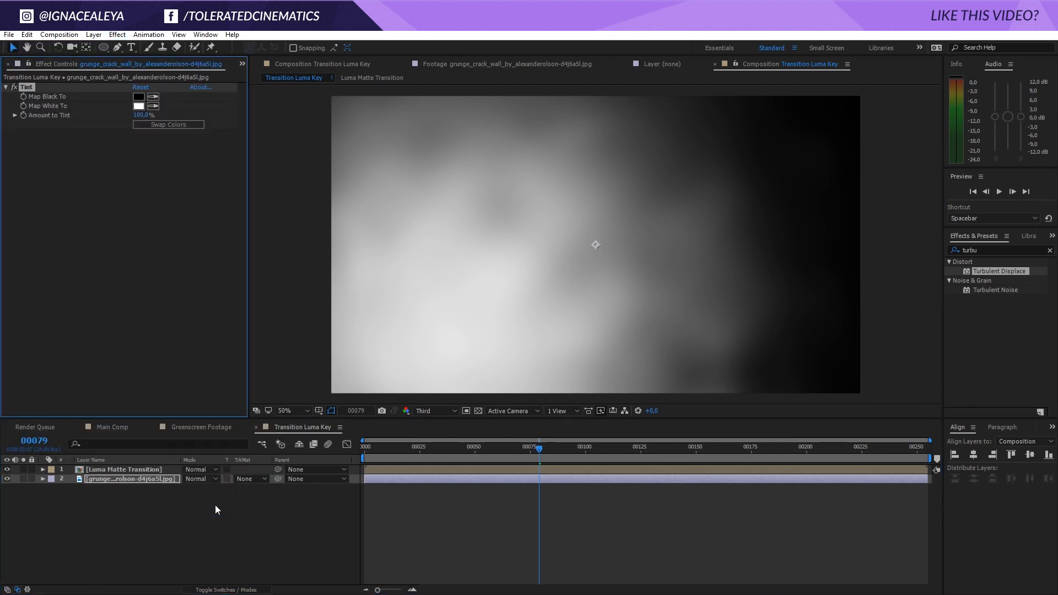
{"action": "left_click", "coordinate": [189, 512]}
- Try the Lighter Color blending mode on the Luma Matte Transition layer, settle on Linear Light, and preview the transition up to frame 106
{"action": "left_click", "coordinate": [118, 469]}
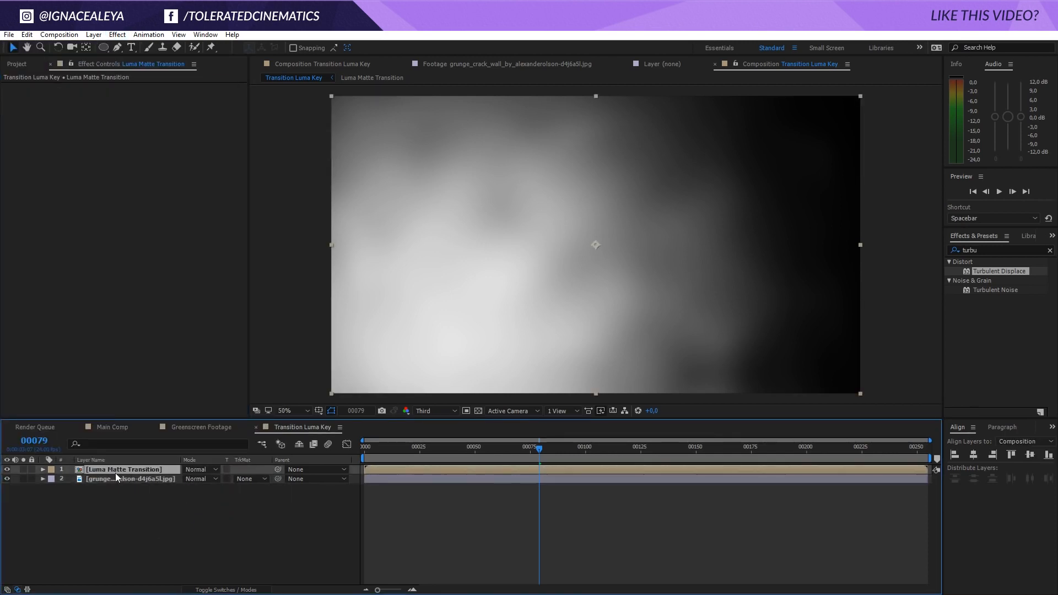
{"action": "left_click", "coordinate": [225, 589]}
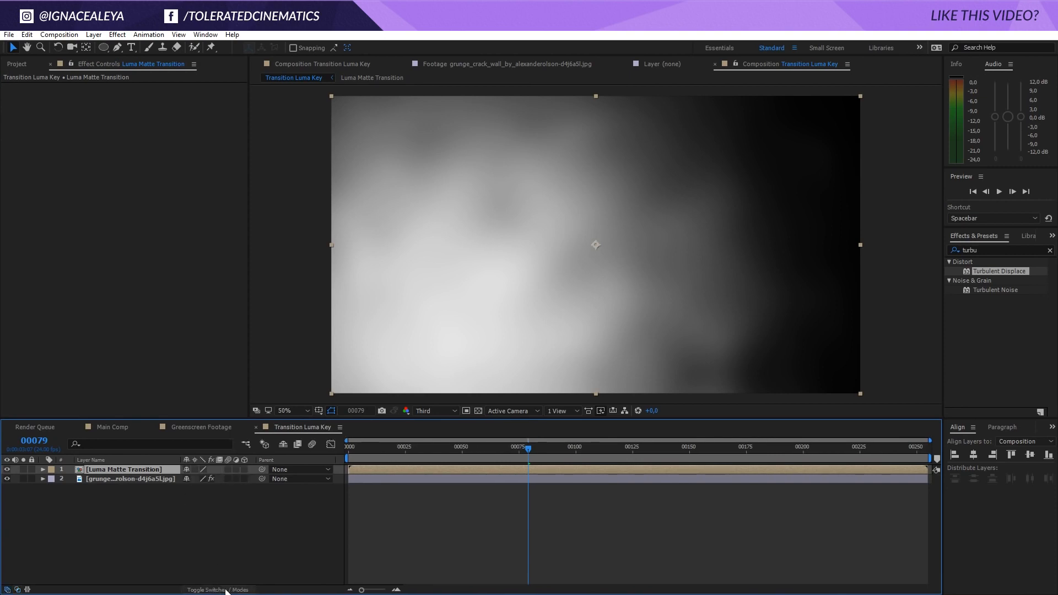
{"action": "left_click", "coordinate": [225, 590]}
{"action": "left_click", "coordinate": [225, 589]}
{"action": "left_click", "coordinate": [226, 590]}
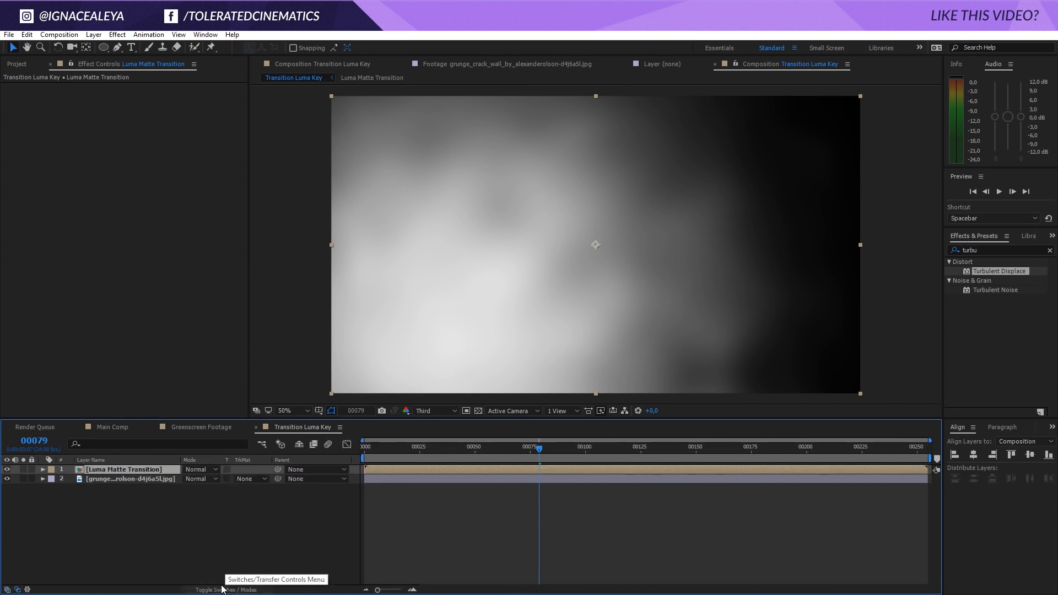
{"action": "left_click", "coordinate": [199, 470]}
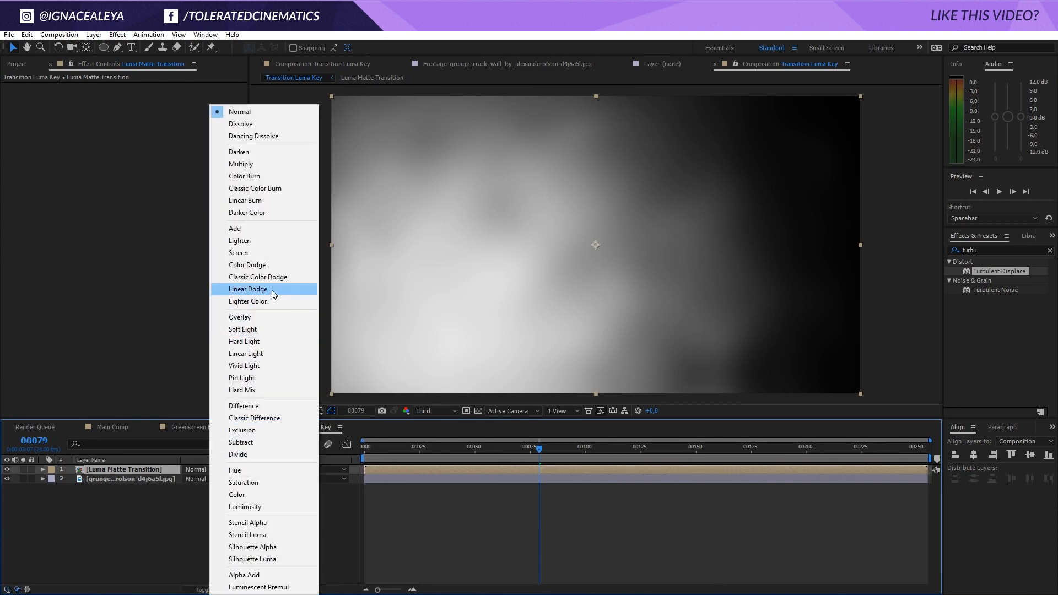
{"action": "left_click", "coordinate": [273, 300]}
{"action": "left_click", "coordinate": [198, 469]}
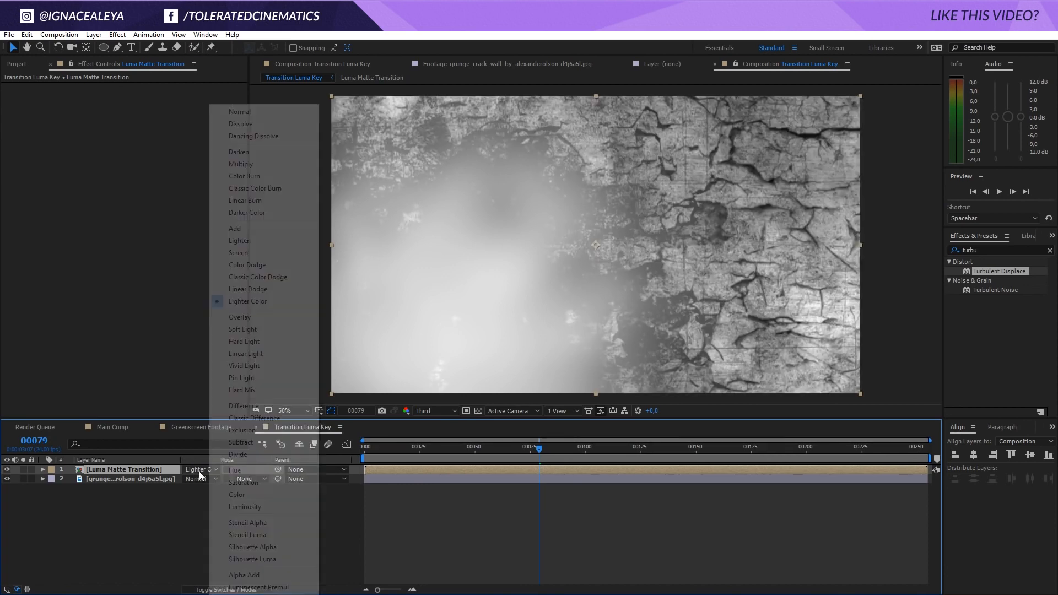
{"action": "left_click", "coordinate": [260, 353]}
{"action": "left_click", "coordinate": [242, 533]}
{"action": "left_click_drag", "start_coordinate": [538, 444], "coordinate": [600, 473]}
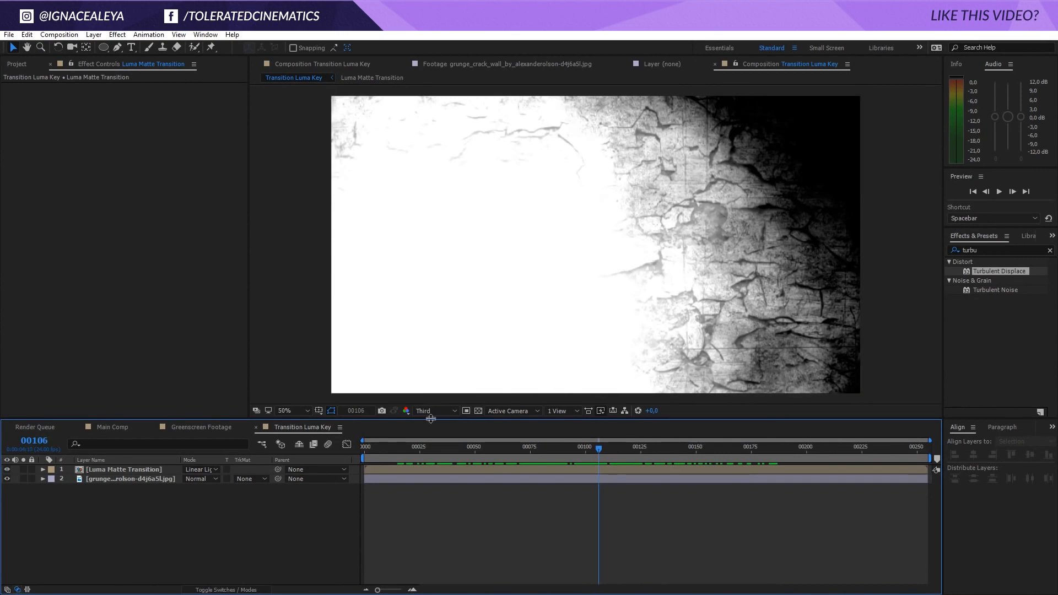
{"action": "left_click", "coordinate": [149, 480]}
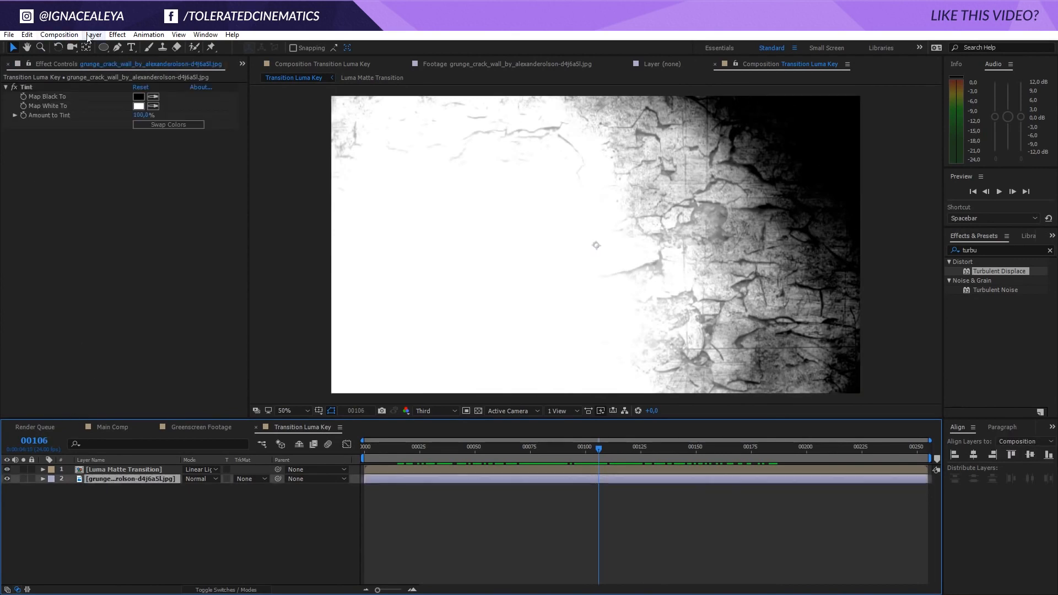
{"action": "key", "text": "alt+t"}
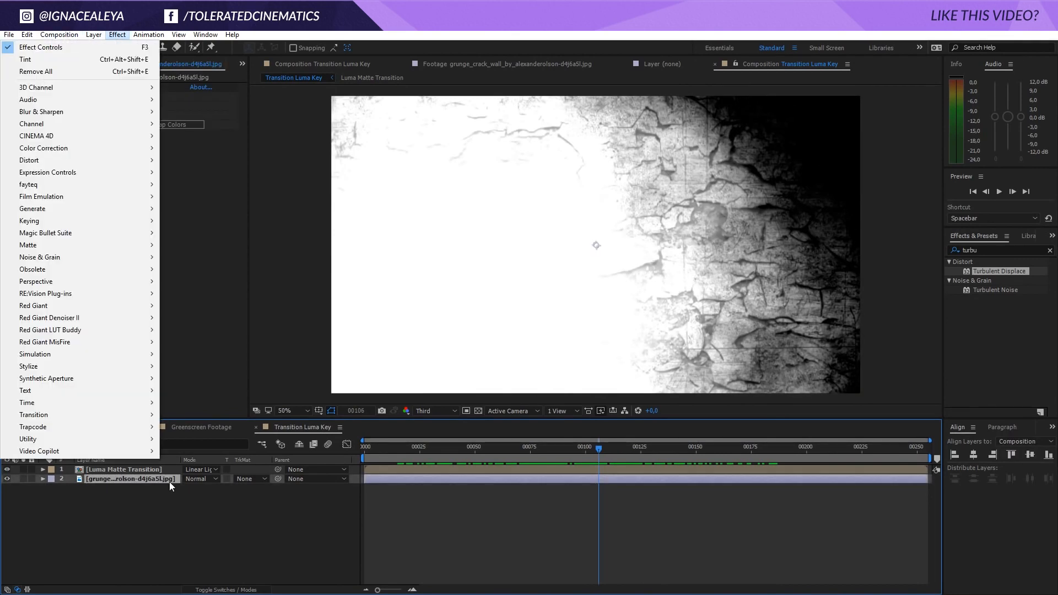
{"action": "left_click", "coordinate": [175, 499]}
- Add the Luma Matte Transition composition to Main Comp above Greenscreen Footage and preview its black-and-white wipe
{"action": "left_click", "coordinate": [116, 427]}
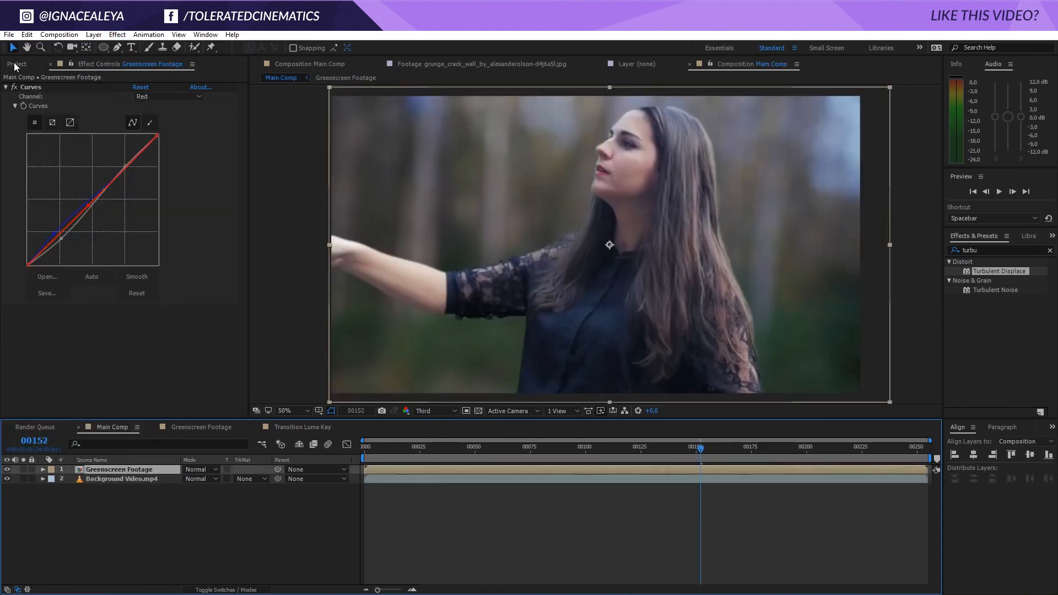
{"action": "left_click", "coordinate": [16, 65]}
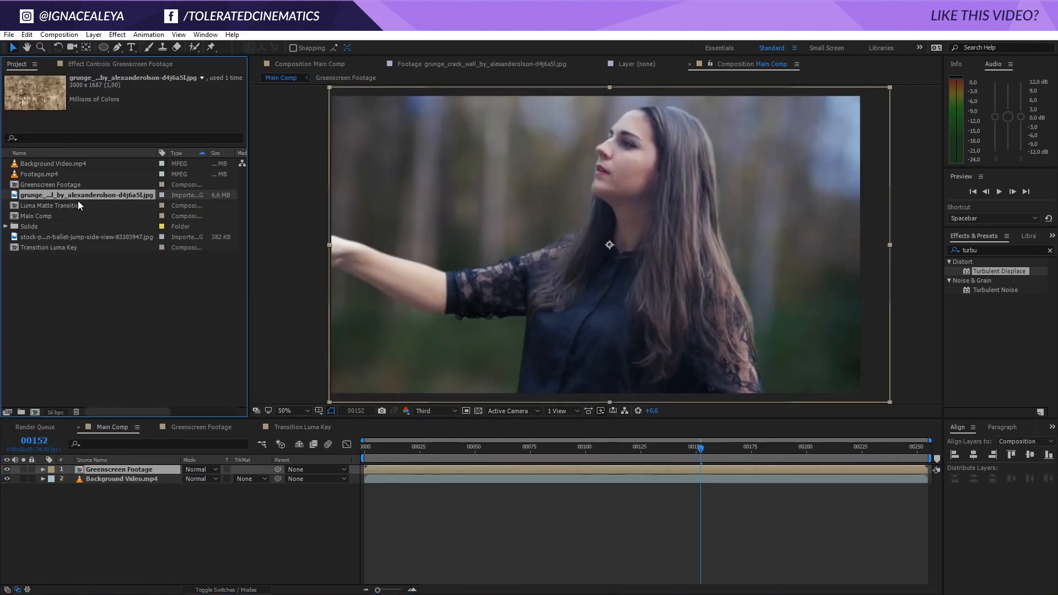
{"action": "left_click", "coordinate": [61, 206]}
{"action": "left_click_drag", "start_coordinate": [61, 206], "coordinate": [113, 469]}
{"action": "left_click", "coordinate": [137, 476]}
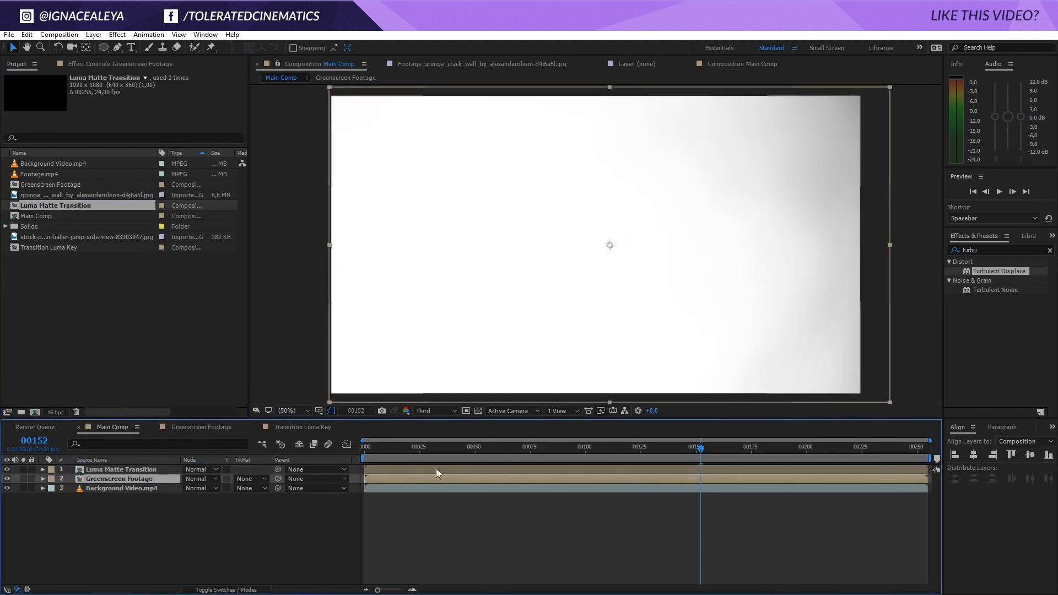
{"action": "left_click_drag", "start_coordinate": [433, 455], "coordinate": [590, 492]}
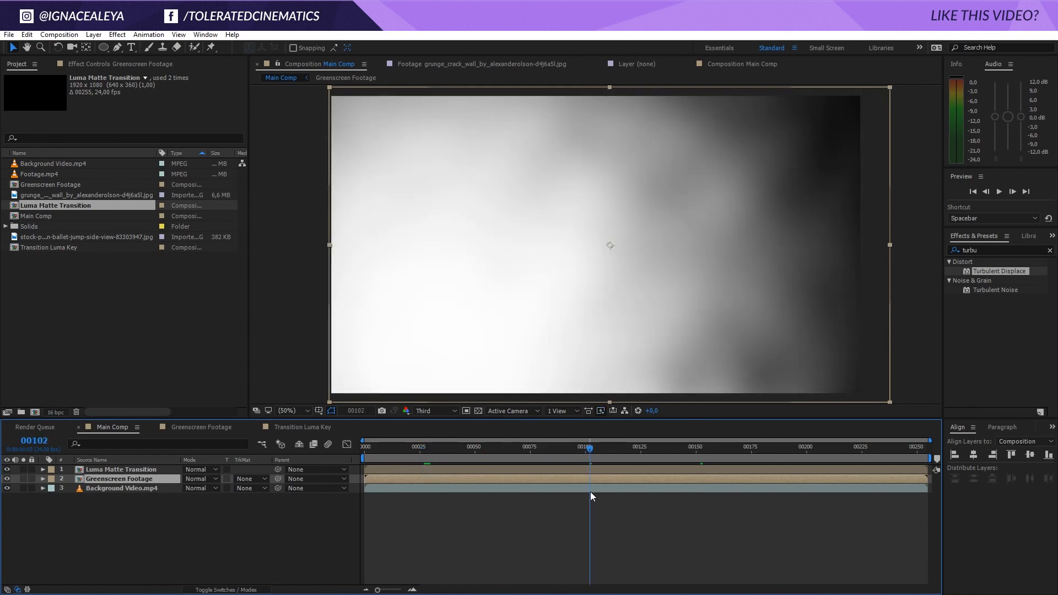
{"action": "left_click_drag", "start_coordinate": [590, 492], "coordinate": [460, 507]}
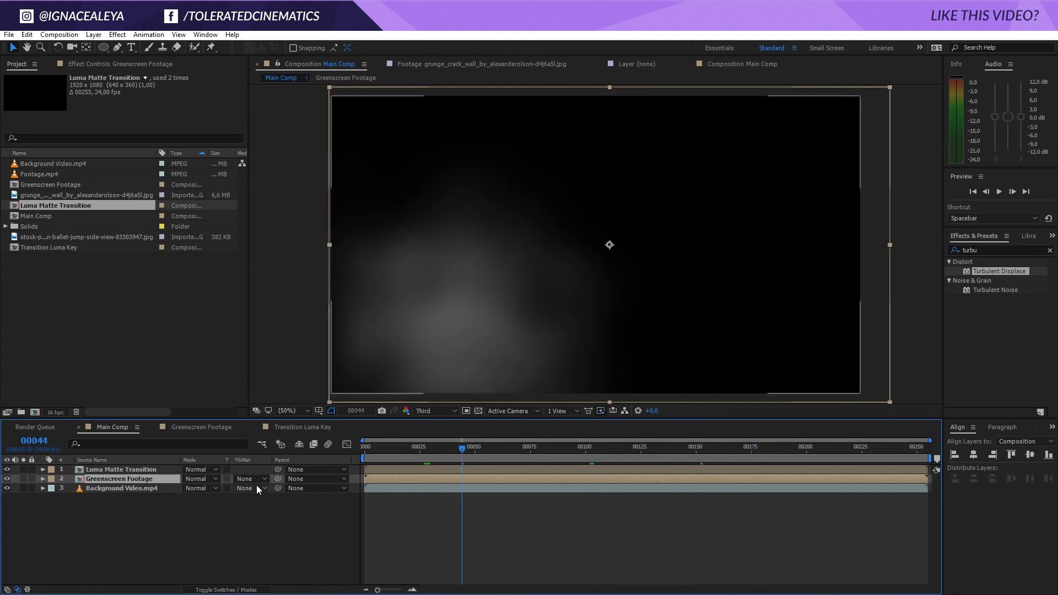
- Set Greenscreen Footage's track matte to Luma Matte "Luma Matte Transition" and preview the woman's reveal up to frame 117
{"action": "left_click", "coordinate": [250, 477]}
{"action": "left_click", "coordinate": [269, 531]}
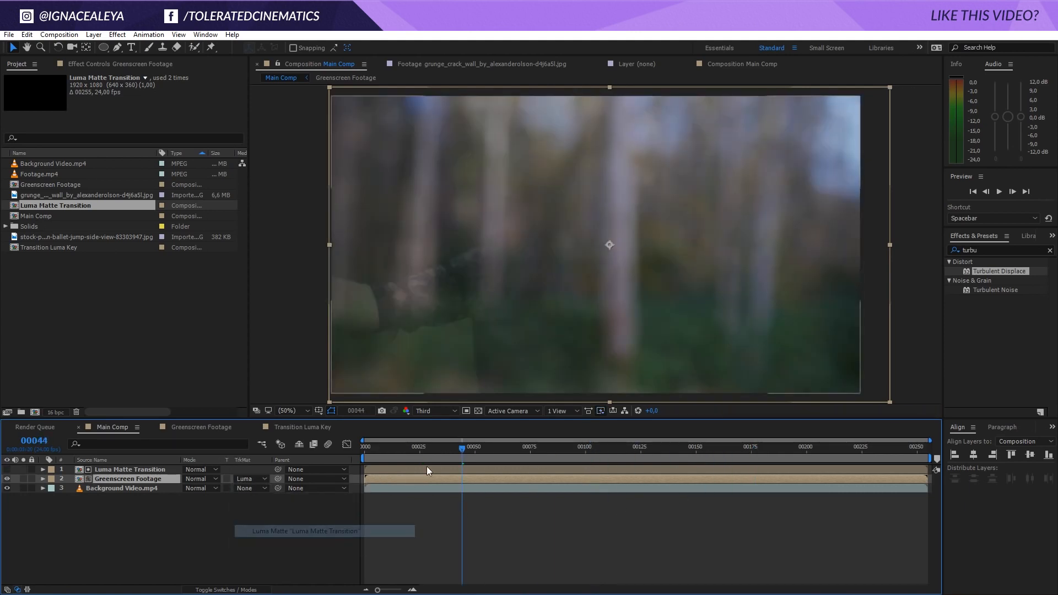
{"action": "left_click_drag", "start_coordinate": [458, 445], "coordinate": [623, 474]}
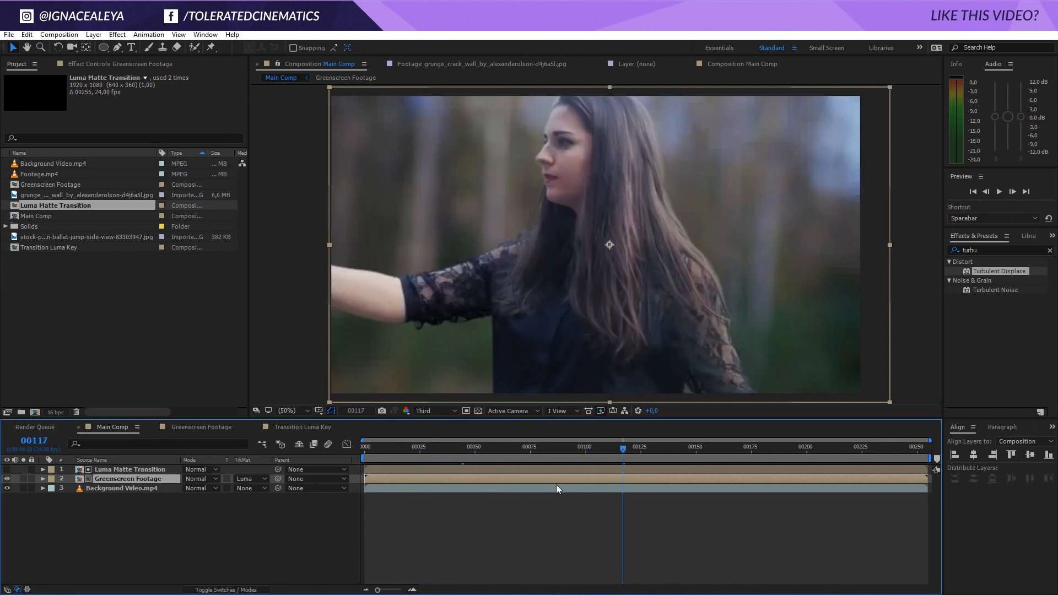
- Switch Greenscreen Footage's track matte to Luma Inverted Matte "Luma Matte Transition" and preview the woman's disappearance
{"action": "left_click", "coordinate": [264, 478]}
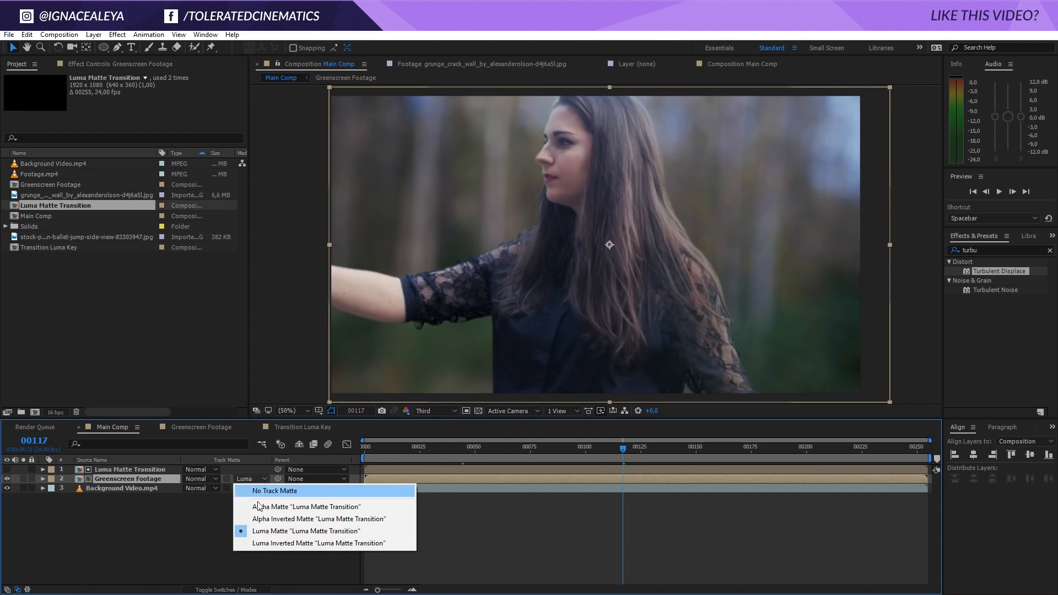
{"action": "left_click", "coordinate": [267, 543]}
{"action": "left_click", "coordinate": [392, 447]}
{"action": "left_click_drag", "start_coordinate": [392, 447], "coordinate": [532, 458]}
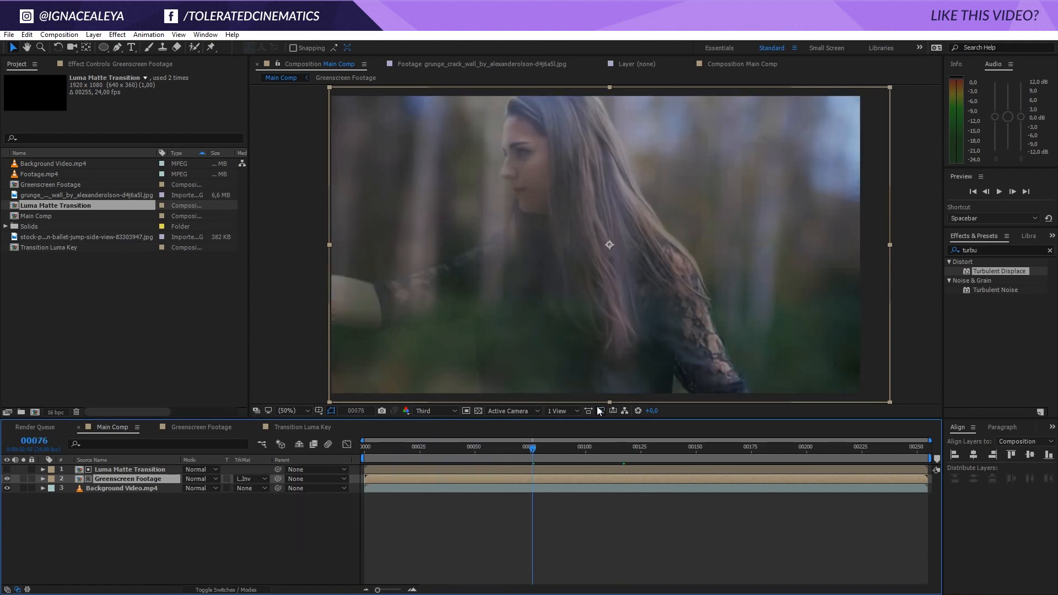
{"action": "left_click_drag", "start_coordinate": [539, 448], "coordinate": [633, 458]}
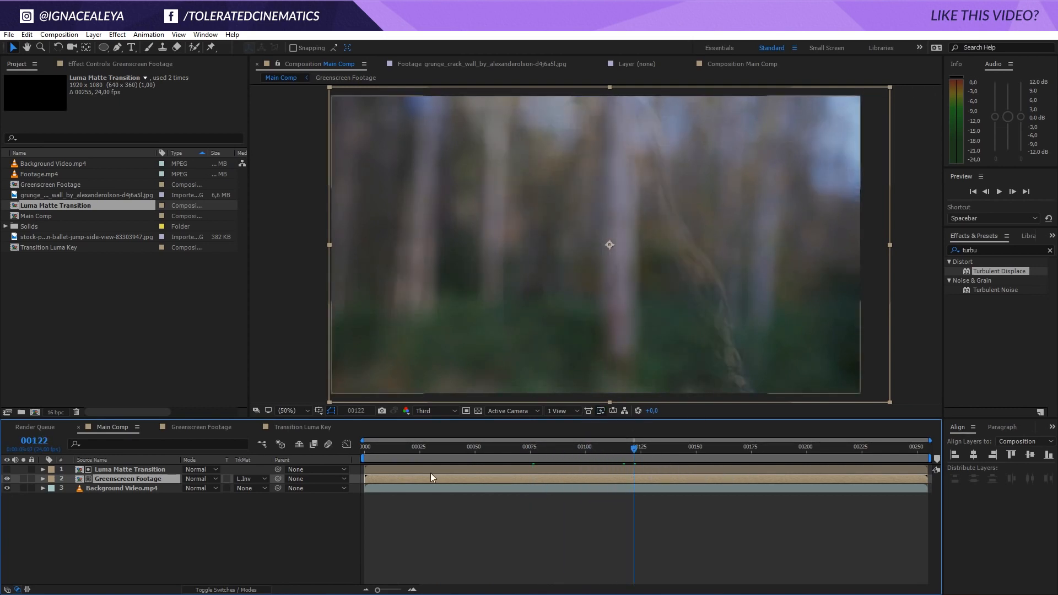
{"action": "left_click", "coordinate": [574, 447]}
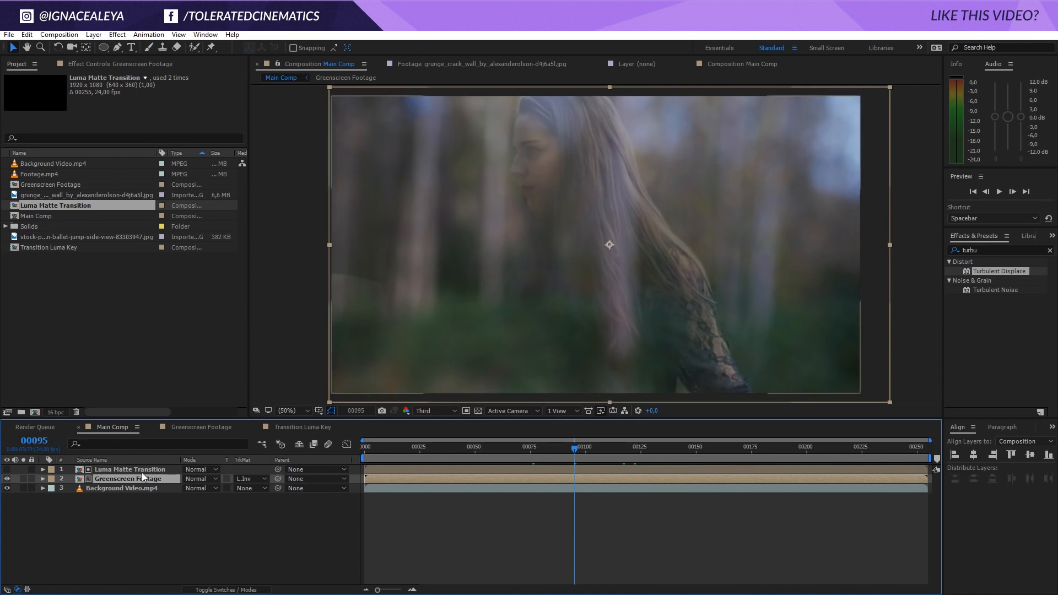
- Apply Curves to the Luma Matte Transition layer, shape a steep RGB S-curve for a harder matte edge, and go to frame 72
{"action": "left_click", "coordinate": [120, 471]}
{"action": "left_click", "coordinate": [119, 36]}
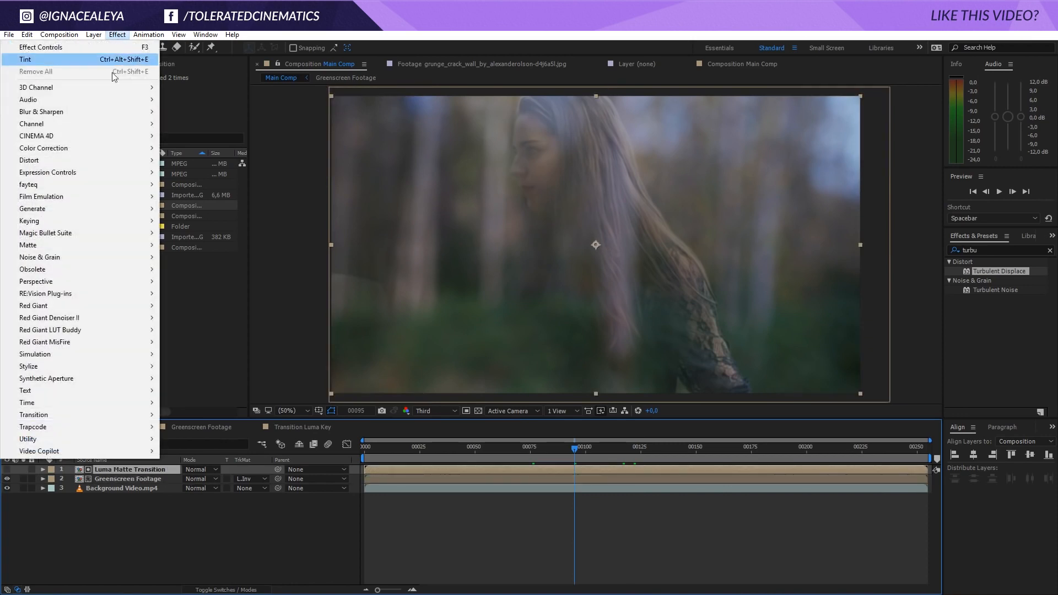
{"action": "mouse_move", "coordinate": [85, 148]}
{"action": "left_click", "coordinate": [203, 367]}
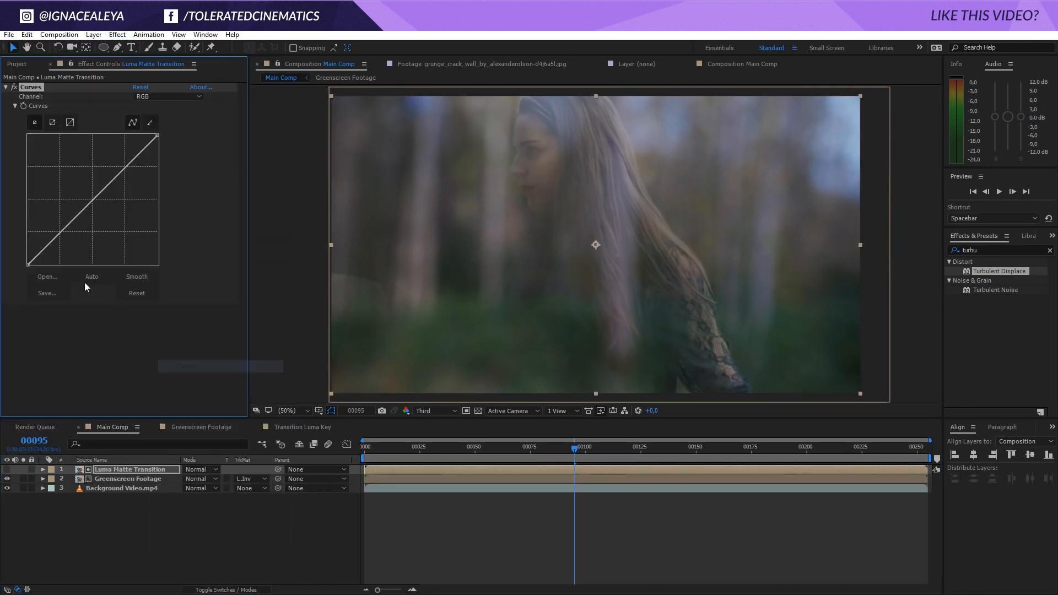
{"action": "left_click_drag", "start_coordinate": [78, 214], "coordinate": [104, 194]}
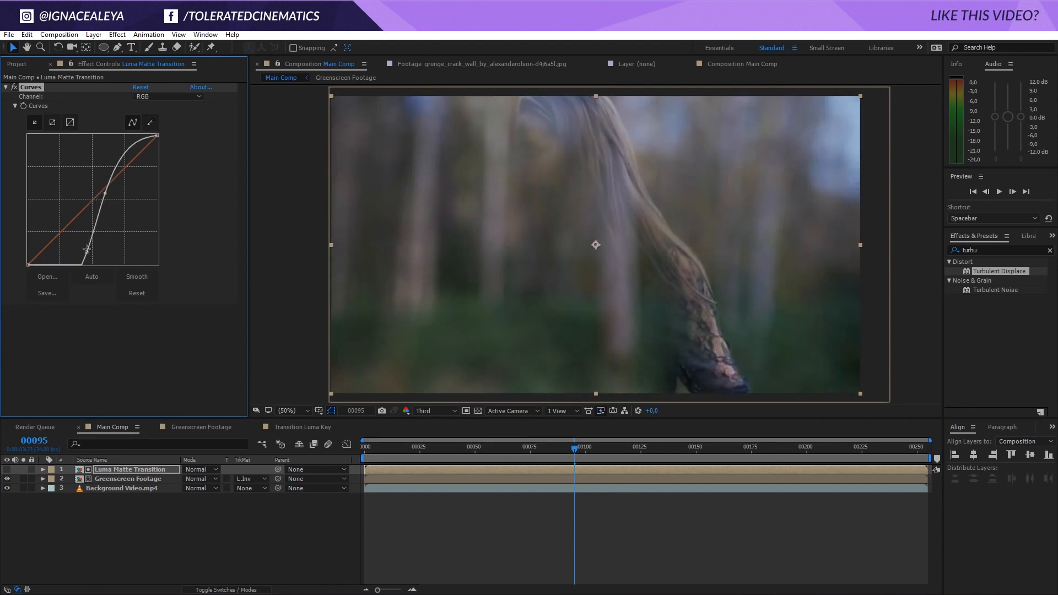
{"action": "left_click_drag", "start_coordinate": [87, 249], "coordinate": [82, 247]}
{"action": "left_click_drag", "start_coordinate": [104, 193], "coordinate": [113, 158]}
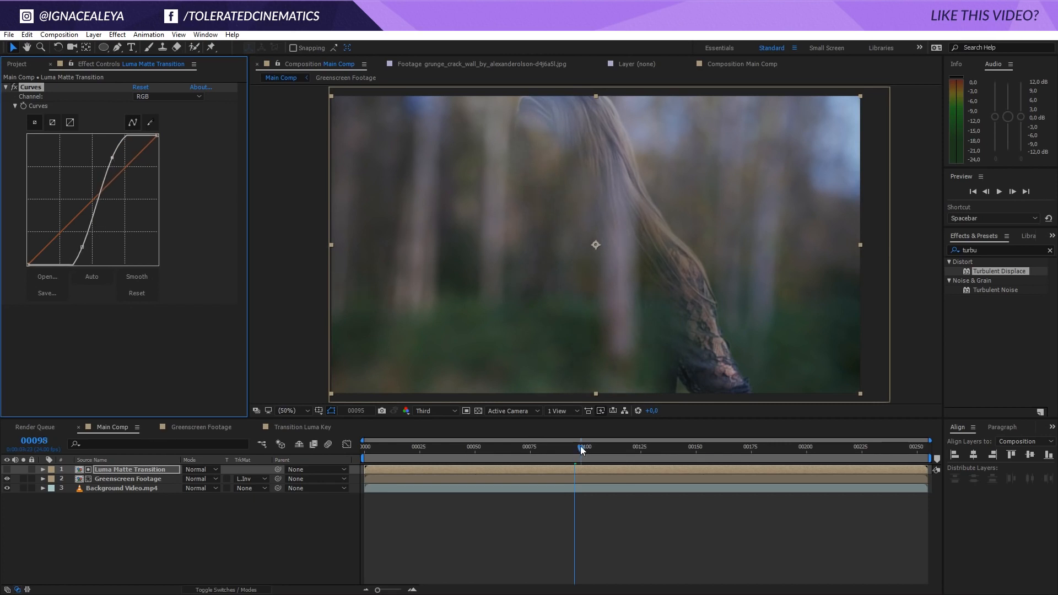
{"action": "left_click_drag", "start_coordinate": [580, 446], "coordinate": [520, 451]}
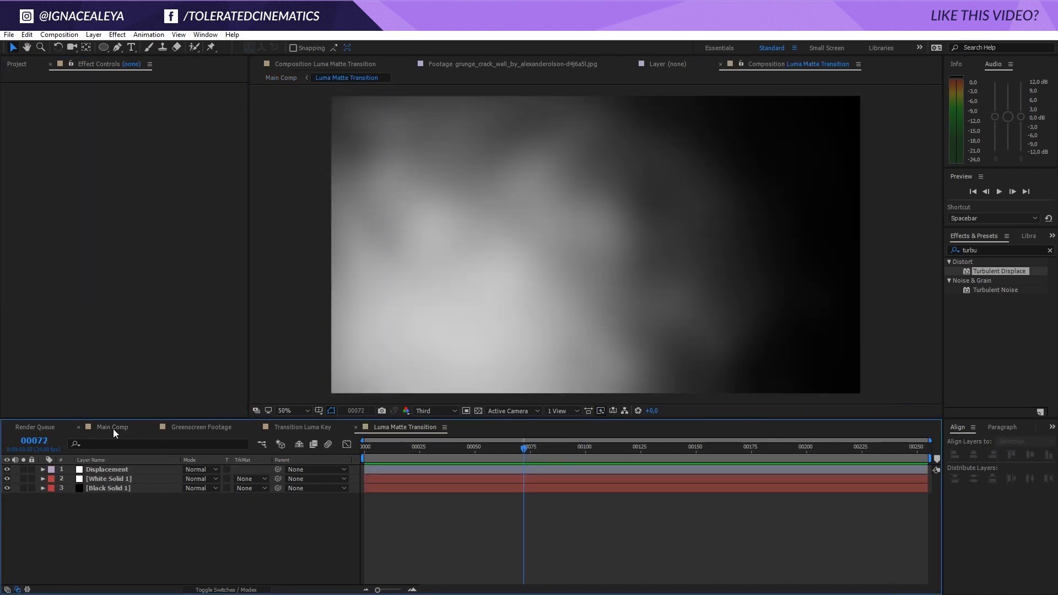
- Replace the Luma Matte Transition layer in Main Comp with the Transition Luma Key composition, keeping its Curves effect
{"action": "left_click", "coordinate": [112, 428]}
{"action": "left_click", "coordinate": [115, 471]}
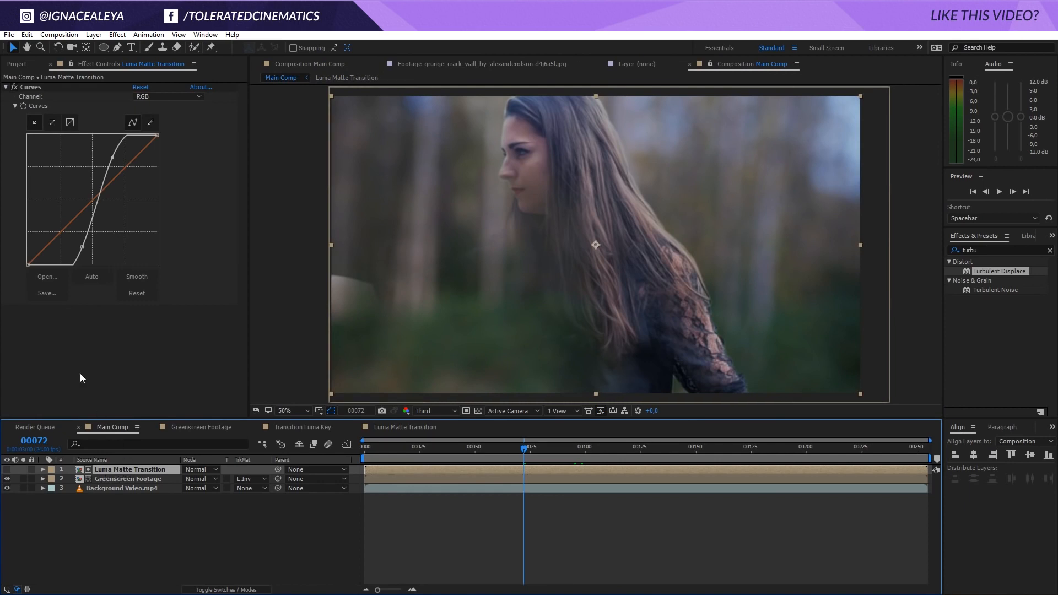
{"action": "left_click", "coordinate": [17, 65]}
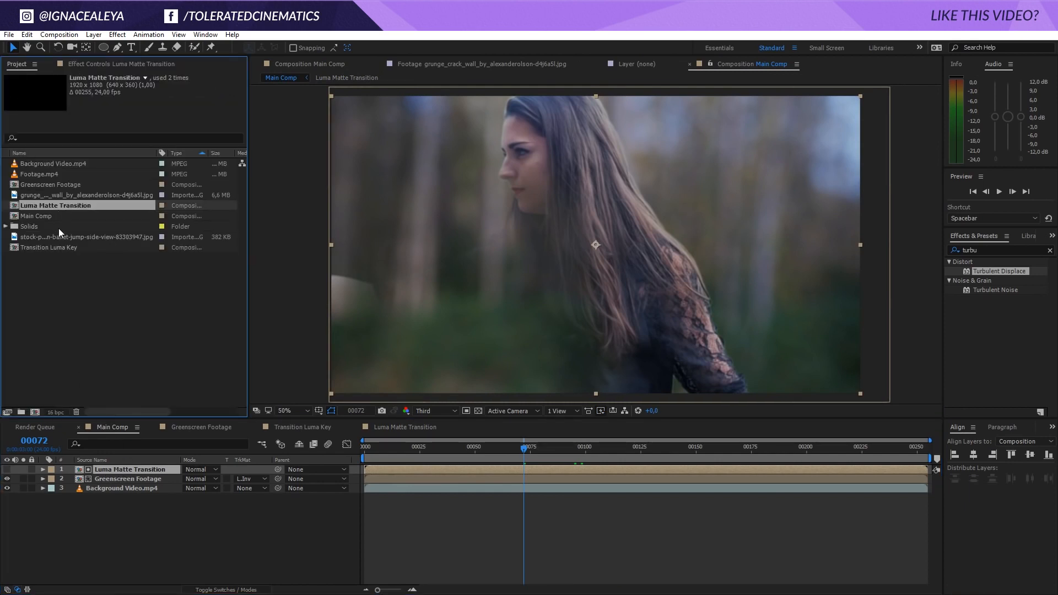
{"action": "left_click", "coordinate": [43, 247]}
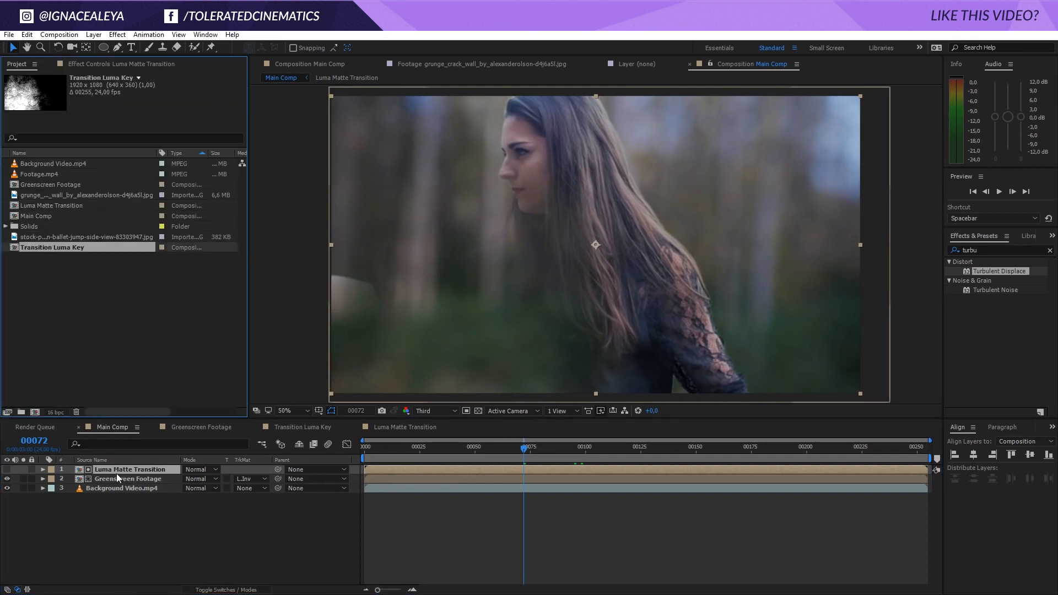
{"action": "left_click_drag", "start_coordinate": [87, 249], "coordinate": [143, 471]}
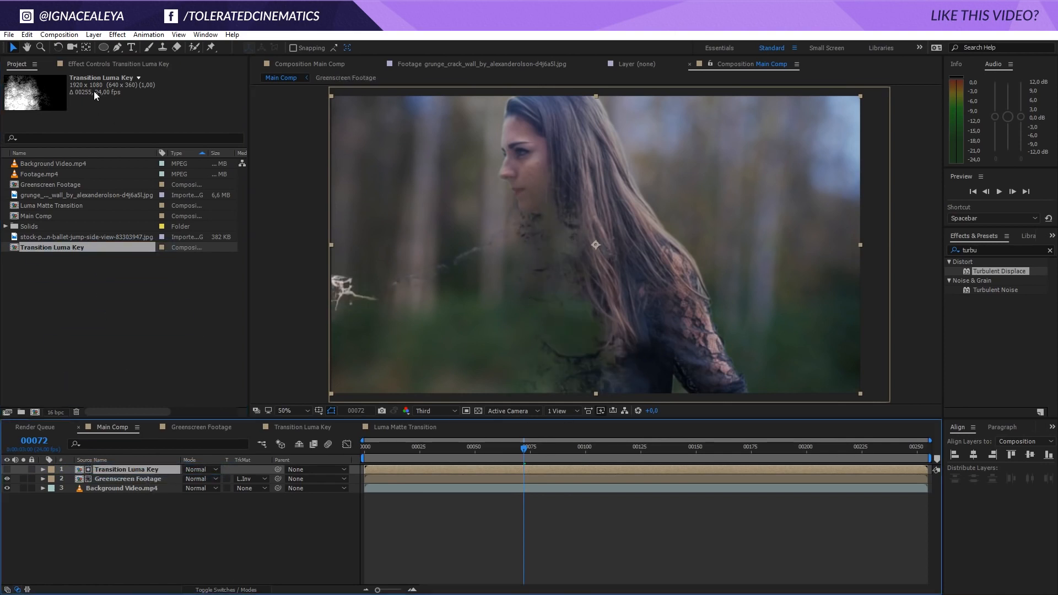
- Make the RGB S-curve on the Transition Luma Key layer gentler and preview the grunge dissolve up to frame 89
{"action": "left_click", "coordinate": [108, 63]}
{"action": "left_click_drag", "start_coordinate": [116, 157], "coordinate": [120, 163]}
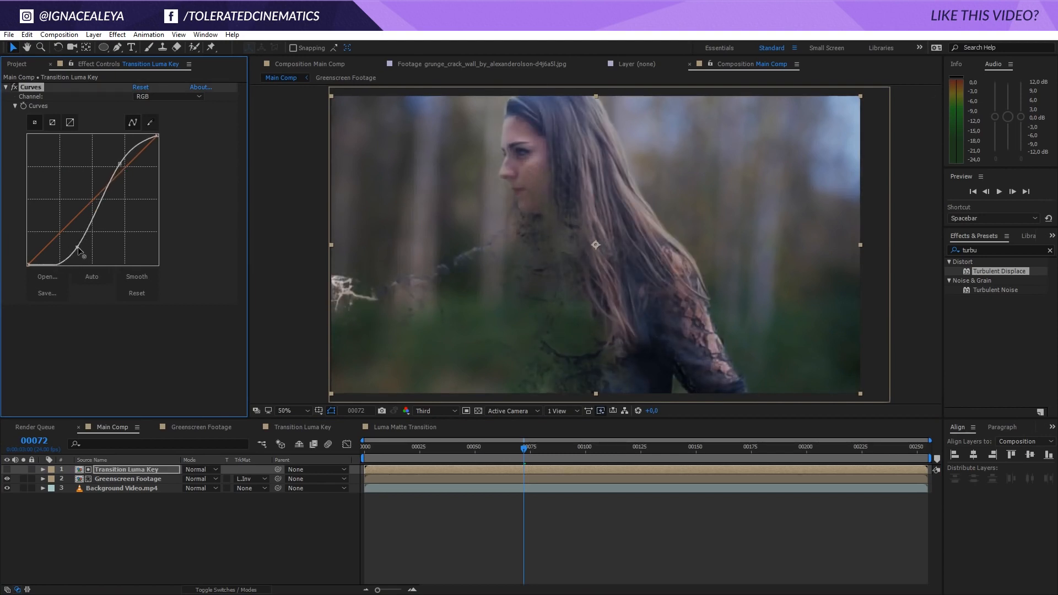
{"action": "left_click_drag", "start_coordinate": [81, 248], "coordinate": [82, 250]}
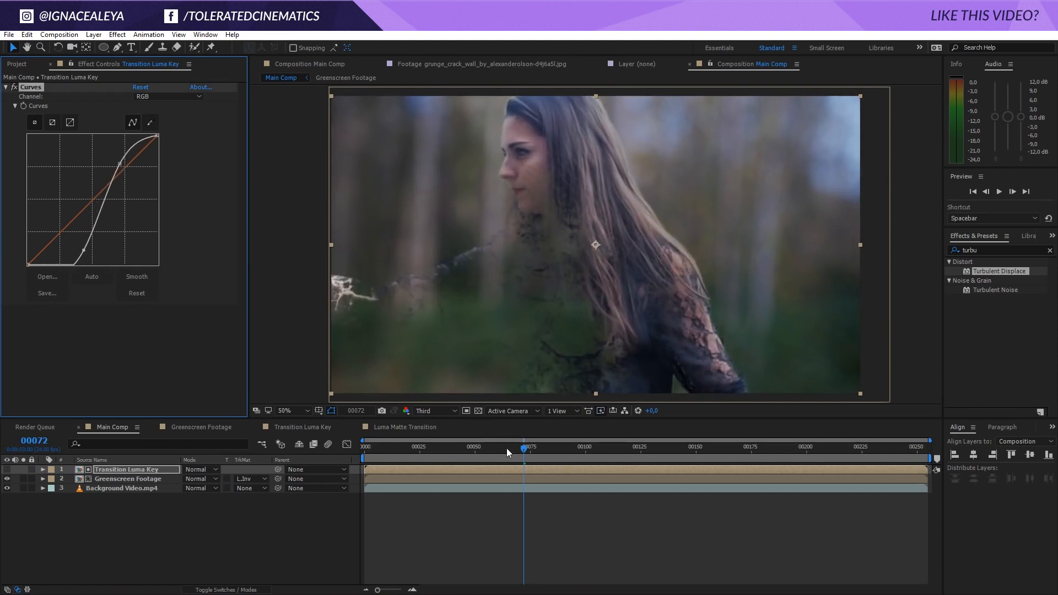
{"action": "mouse_move", "coordinate": [507, 447]}
{"action": "left_mouse_down"}
{"action": "mouse_move", "coordinate": [423, 458]}
{"action": "mouse_move", "coordinate": [510, 464]}
{"action": "left_mouse_up"}
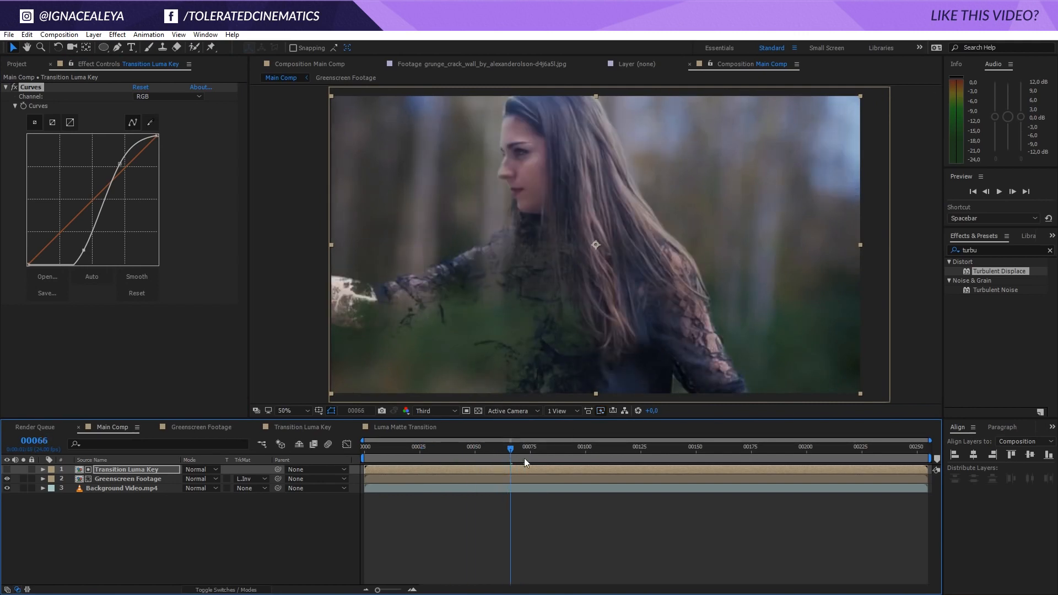
{"action": "left_click_drag", "start_coordinate": [524, 458], "coordinate": [563, 454]}
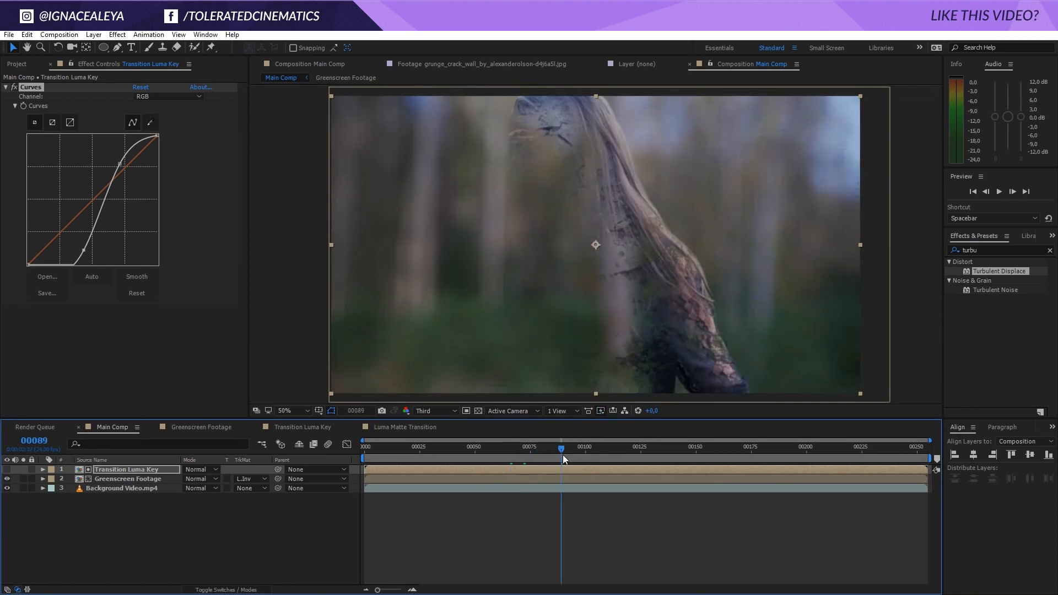
- Apply Gaussian Blur to the Transition Luma Key layer with Blurriness 10 and check the matte at frame 71
{"action": "left_click", "coordinate": [146, 478]}
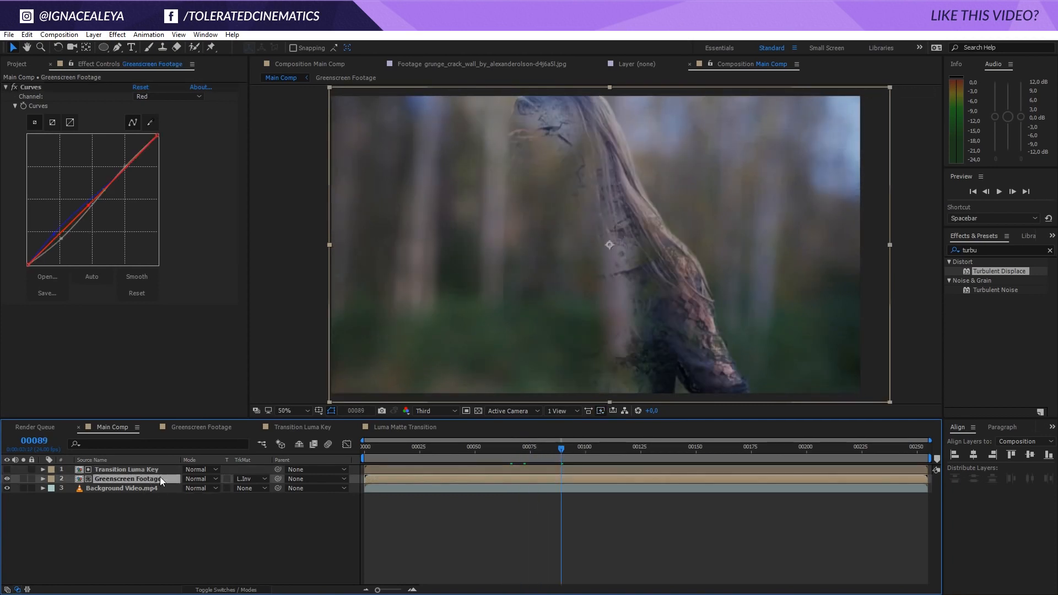
{"action": "left_click", "coordinate": [156, 469]}
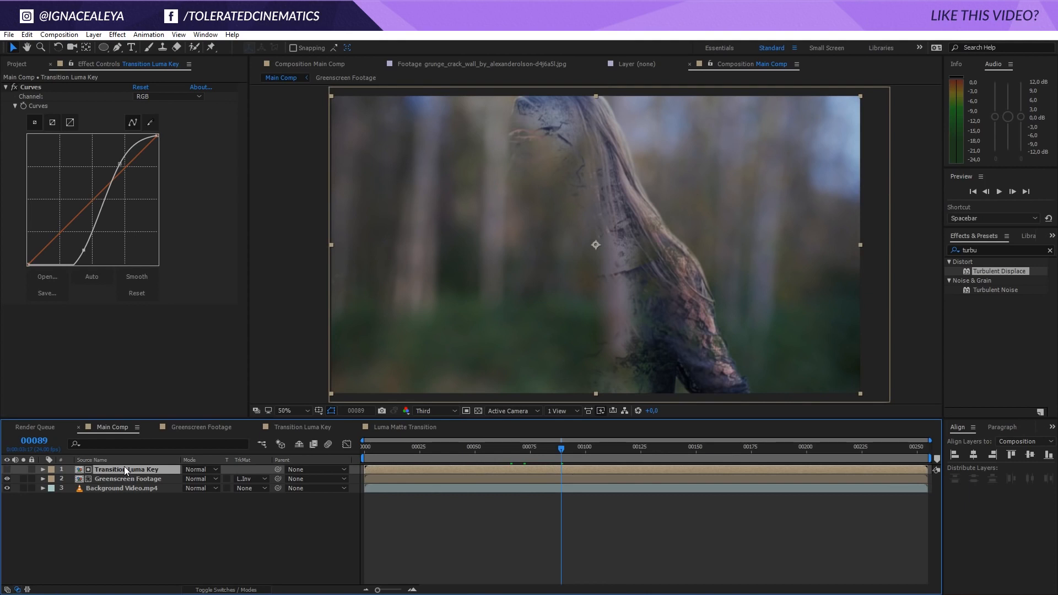
{"action": "left_click", "coordinate": [117, 35]}
{"action": "mouse_move", "coordinate": [118, 112]}
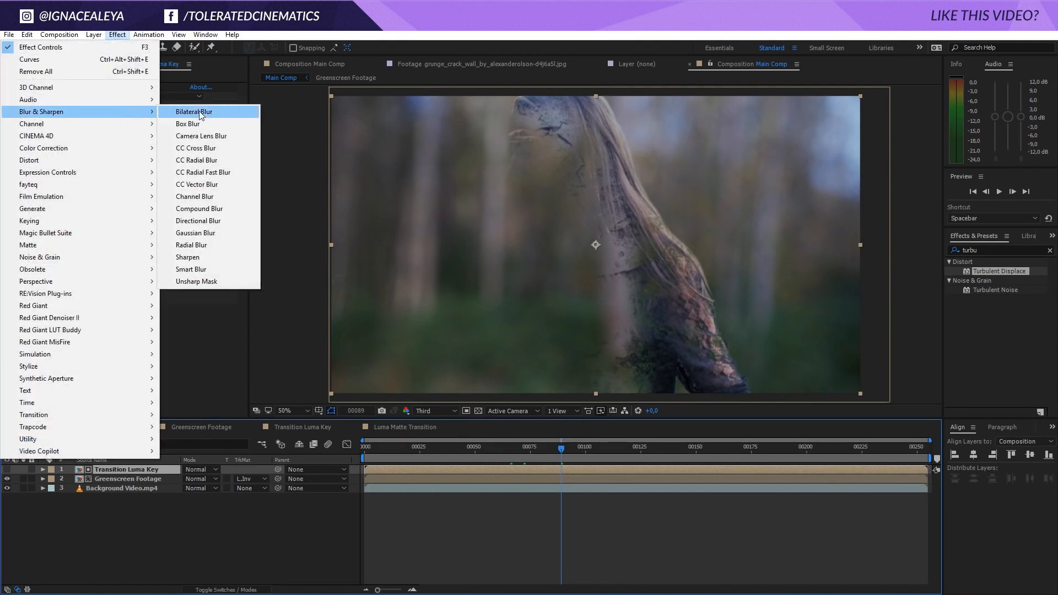
{"action": "left_click", "coordinate": [214, 233]}
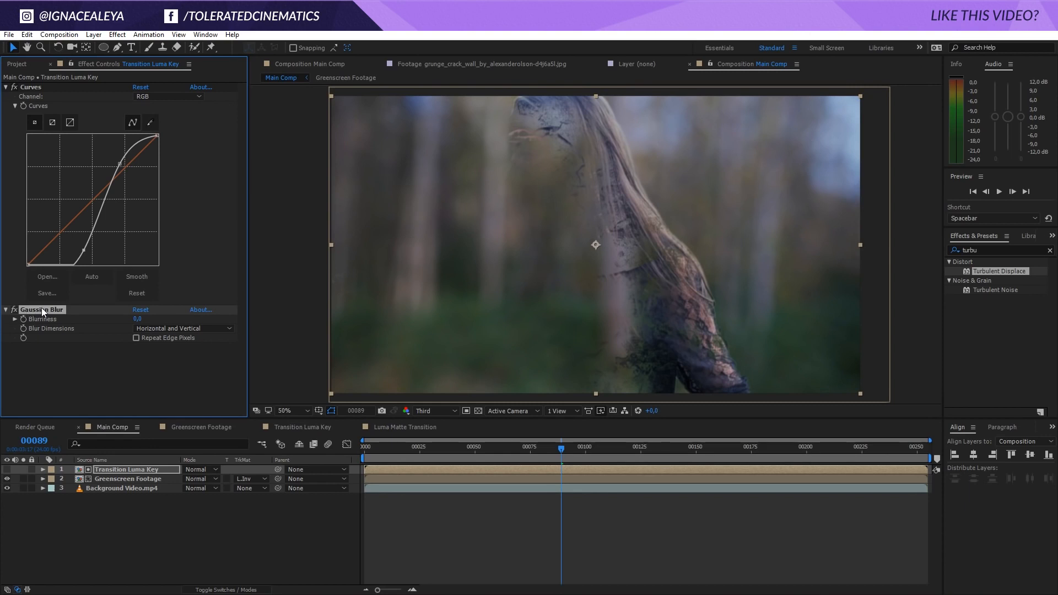
{"action": "left_click", "coordinate": [139, 318]}
{"action": "type", "text": "10"}
{"action": "key", "text": "Return"}
{"action": "left_click", "coordinate": [132, 382]}
{"action": "left_click_drag", "start_coordinate": [566, 448], "coordinate": [520, 448]}
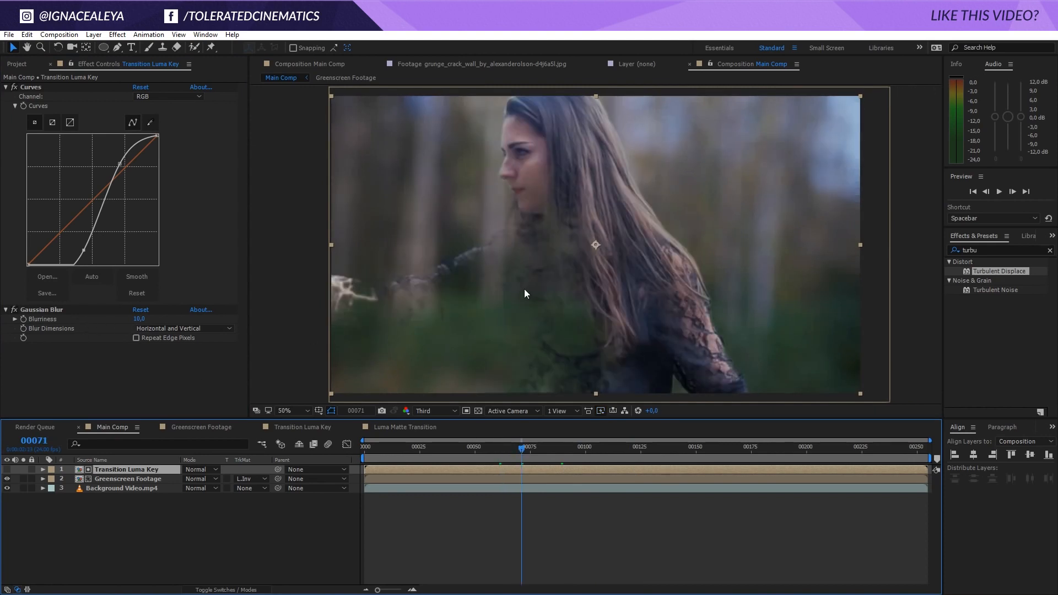
- Apply a Fill effect to Greenscreen Footage and set its colour to the very dark brown 140A07
{"action": "left_click", "coordinate": [114, 479]}
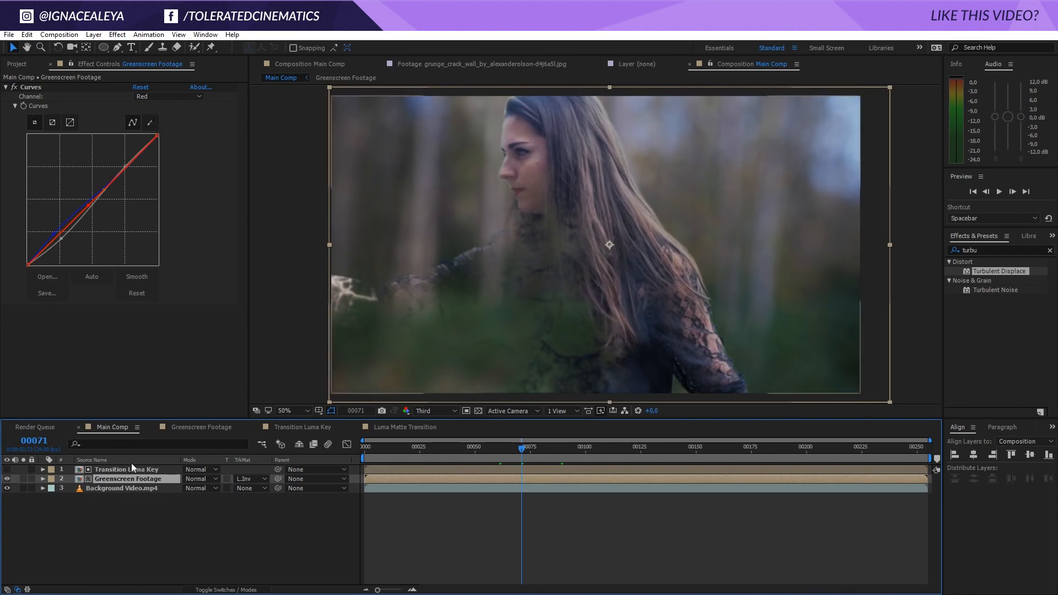
{"action": "left_click", "coordinate": [117, 35]}
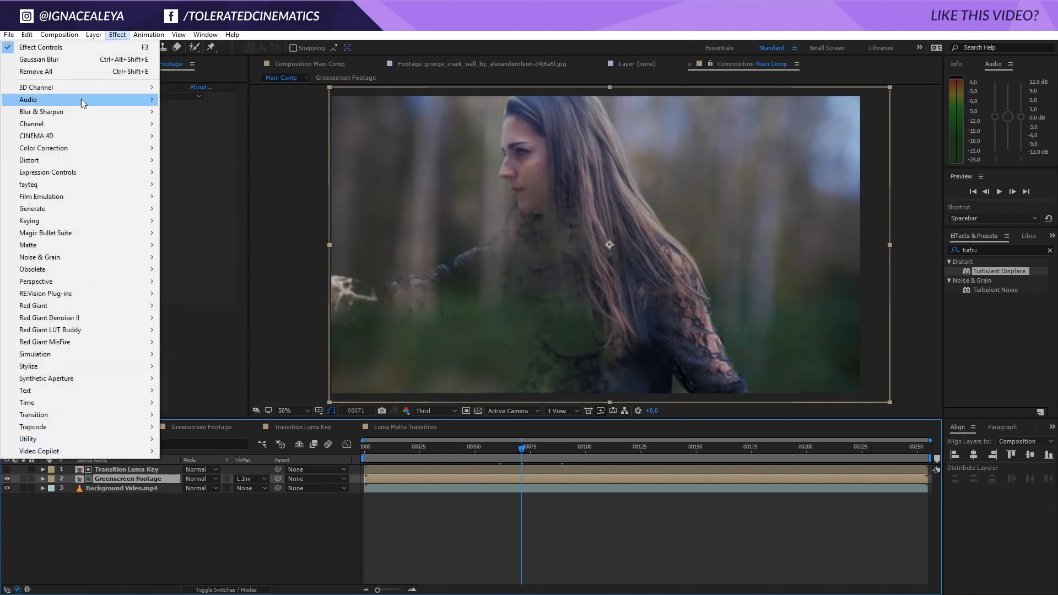
{"action": "mouse_move", "coordinate": [44, 211]}
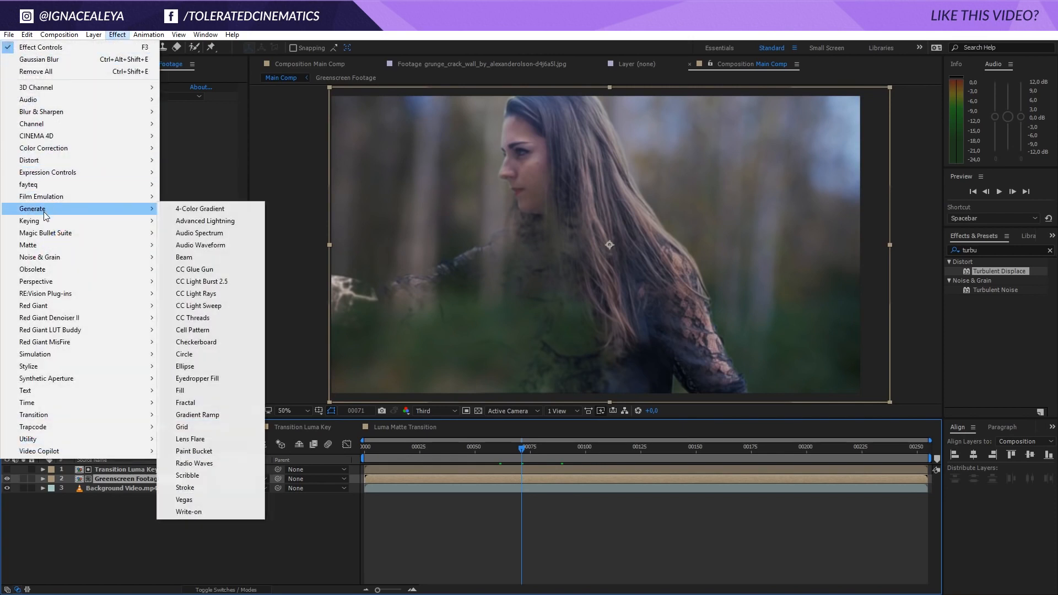
{"action": "left_click", "coordinate": [192, 389]}
{"action": "left_click", "coordinate": [139, 338]}
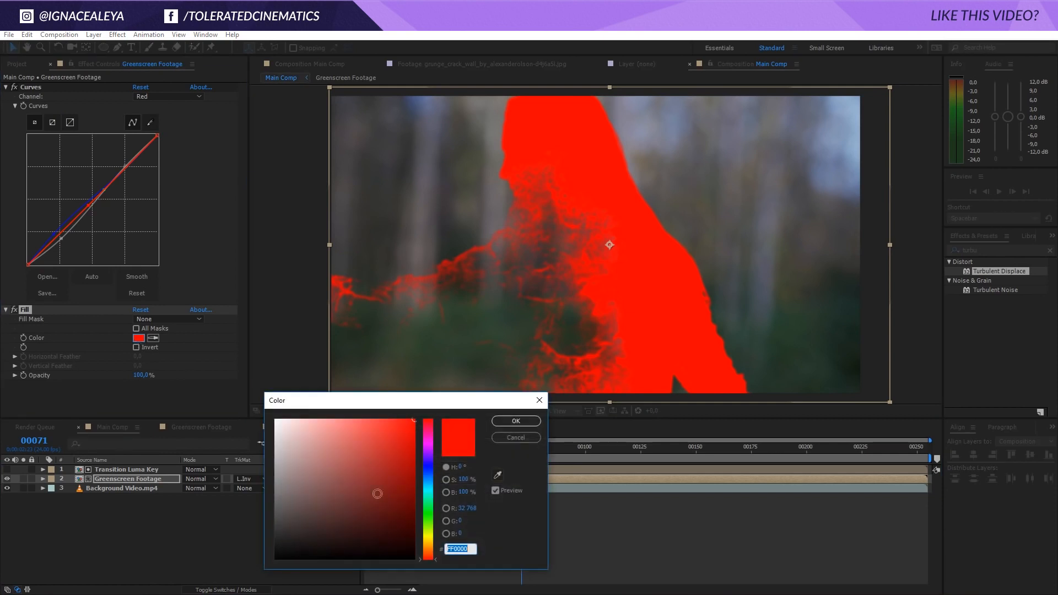
{"action": "mouse_move", "coordinate": [377, 494]}
{"action": "left_mouse_down"}
{"action": "mouse_move", "coordinate": [386, 550]}
{"action": "mouse_move", "coordinate": [427, 555]}
{"action": "mouse_move", "coordinate": [365, 549]}
{"action": "left_mouse_up"}
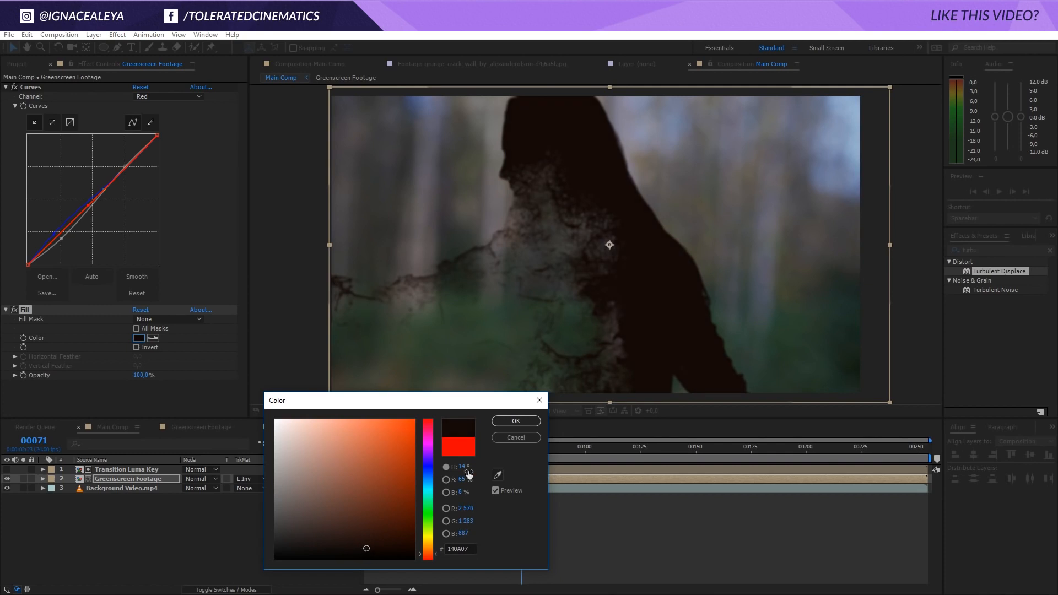
{"action": "left_click", "coordinate": [516, 421]}
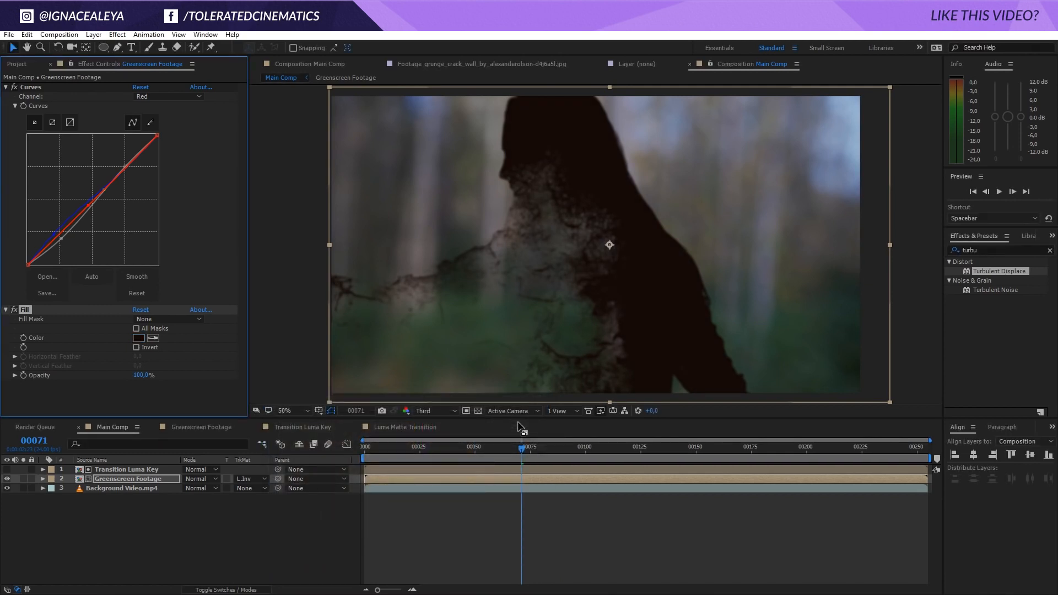
{"action": "left_click", "coordinate": [506, 523]}
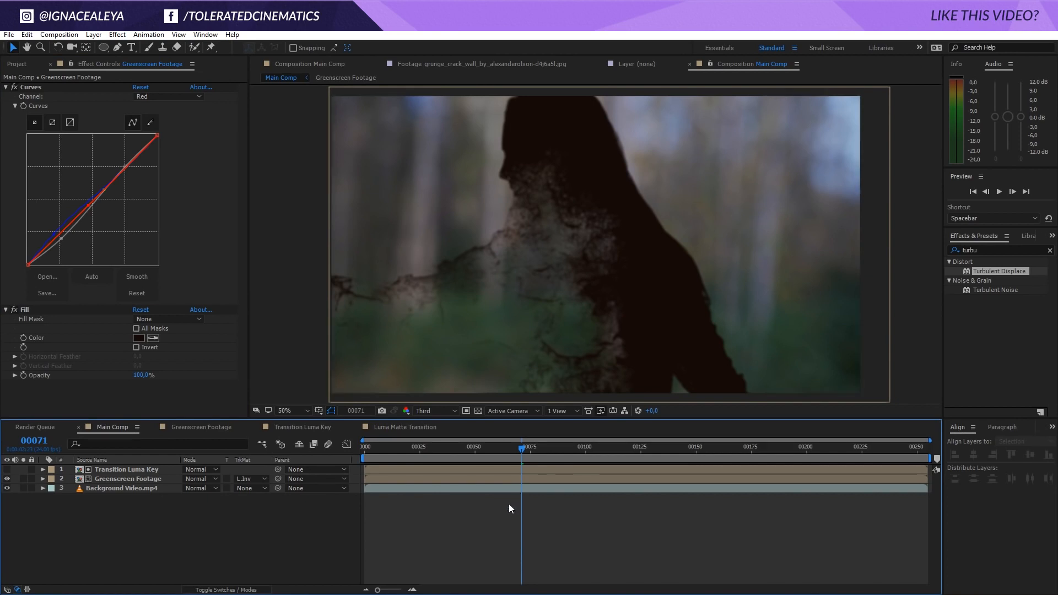
- Duplicate the Transition Luma Key and Greenscreen Footage layers together and give the upper pair a Brown label
{"action": "left_click", "coordinate": [155, 478]}
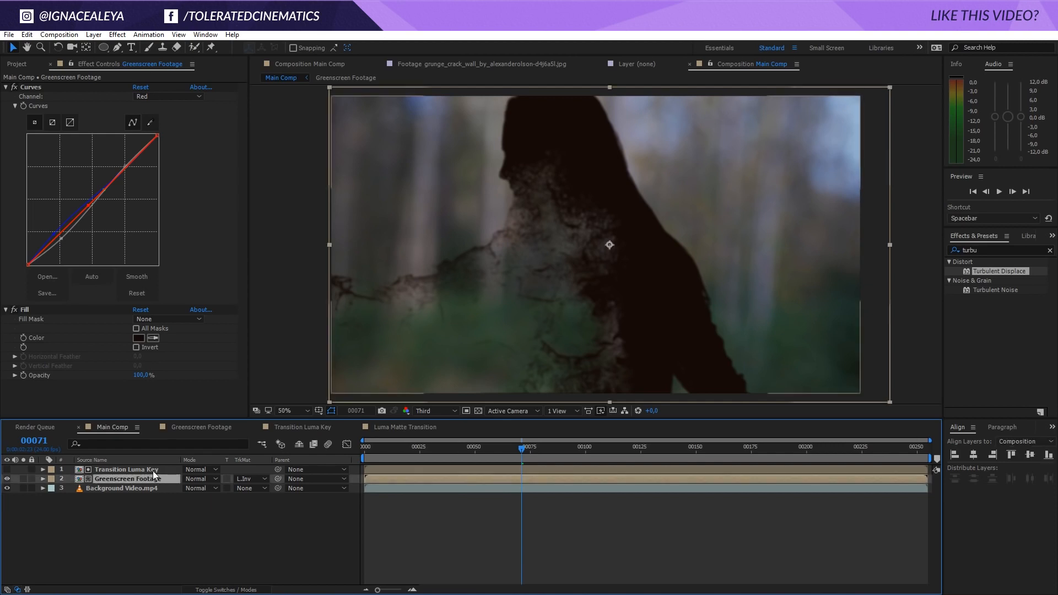
{"action": "left_click", "coordinate": [153, 470], "text": "shift"}
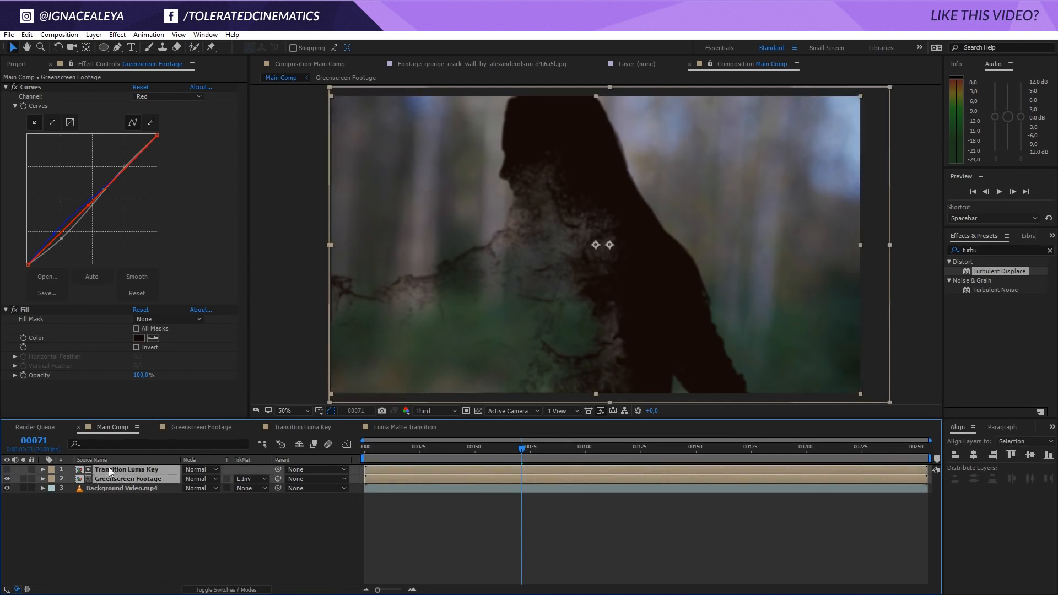
{"action": "key", "text": "ctrl+d"}
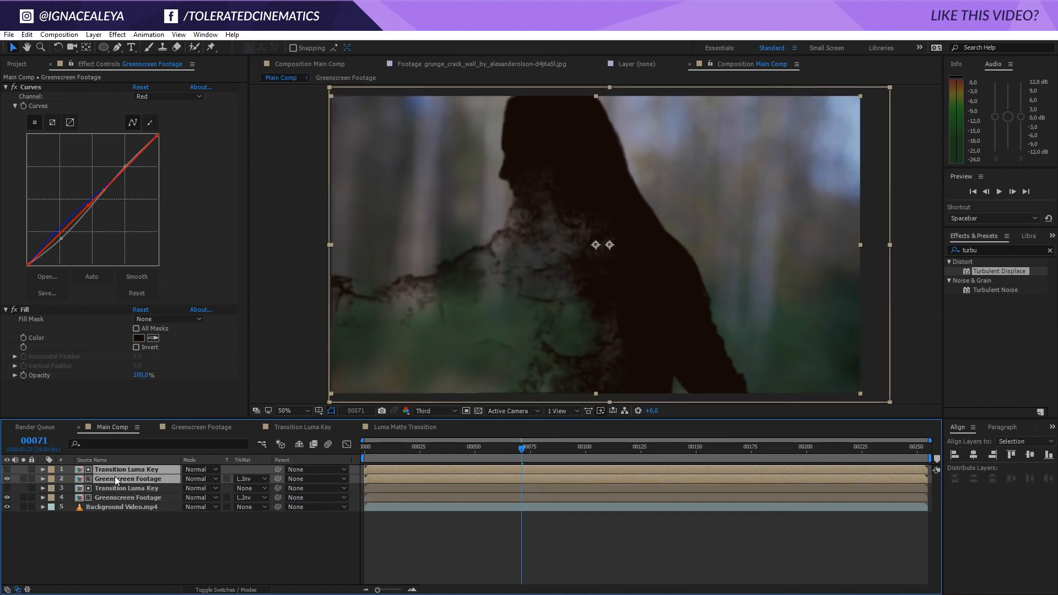
{"action": "left_click", "coordinate": [53, 480]}
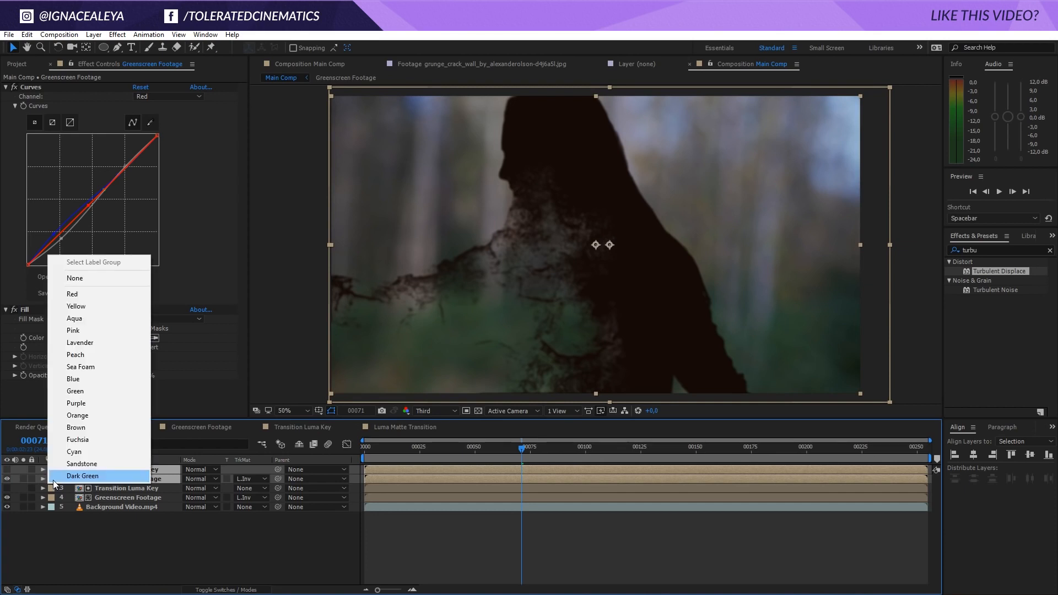
{"action": "left_click", "coordinate": [104, 427]}
{"action": "left_click", "coordinate": [88, 518]}
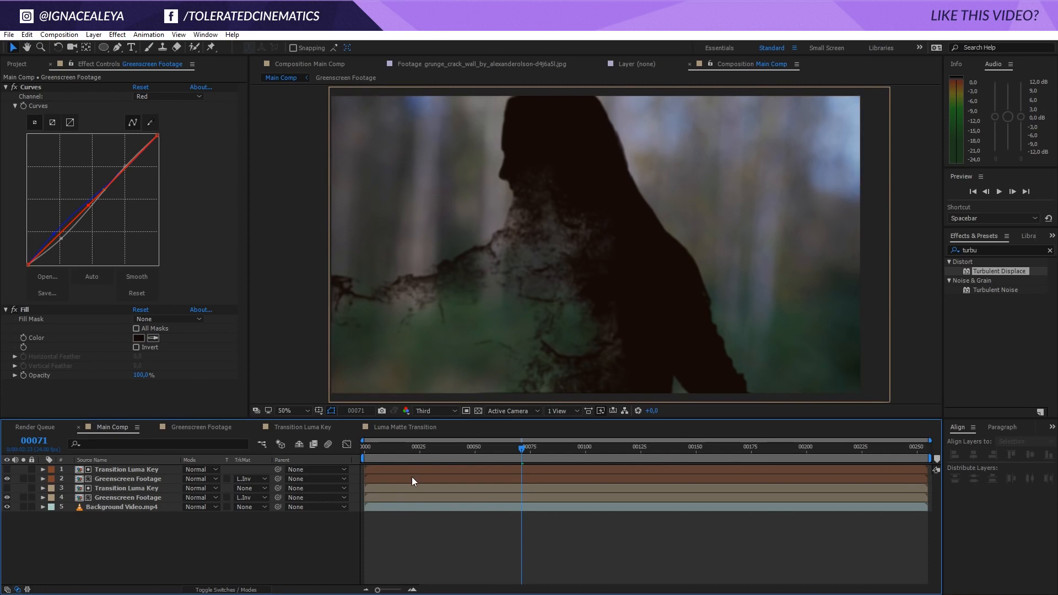
- Delete the Fill effect from the upper, brown-labelled Greenscreen Footage layer
{"action": "left_click", "coordinate": [130, 477]}
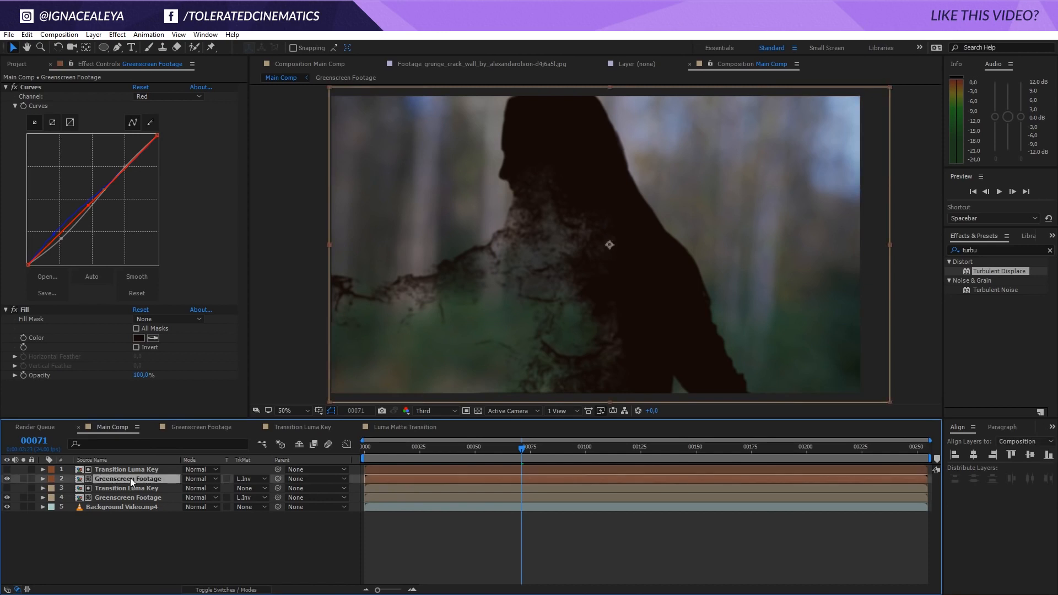
{"action": "left_click", "coordinate": [28, 309]}
{"action": "key", "text": "Delete"}
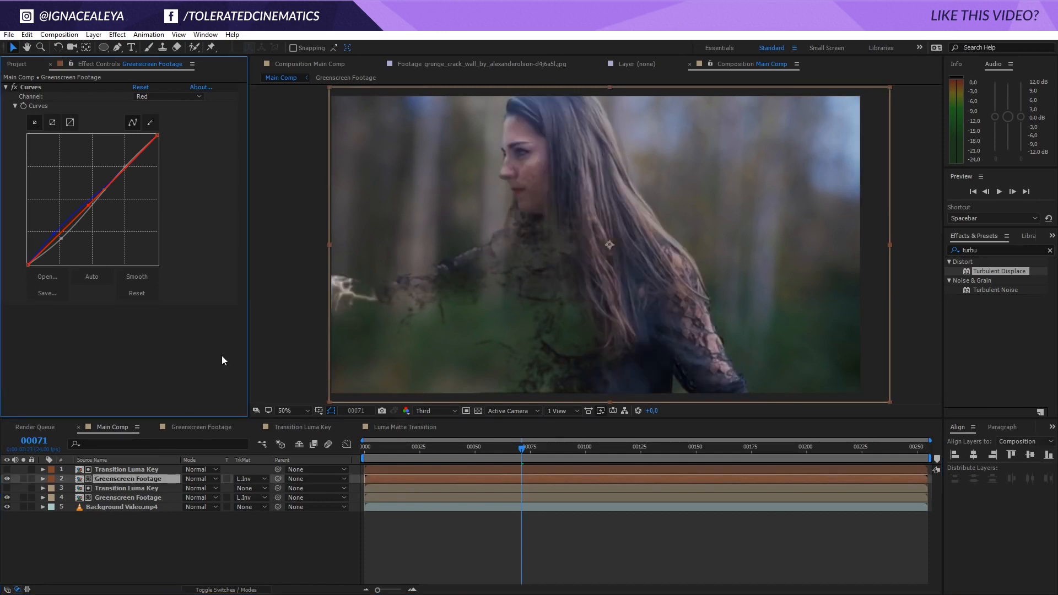
- Delay the lower Transition Luma Key layer by a few frames relative to the upper pair and check the burnt edge at frame 83
{"action": "left_click", "coordinate": [399, 468]}
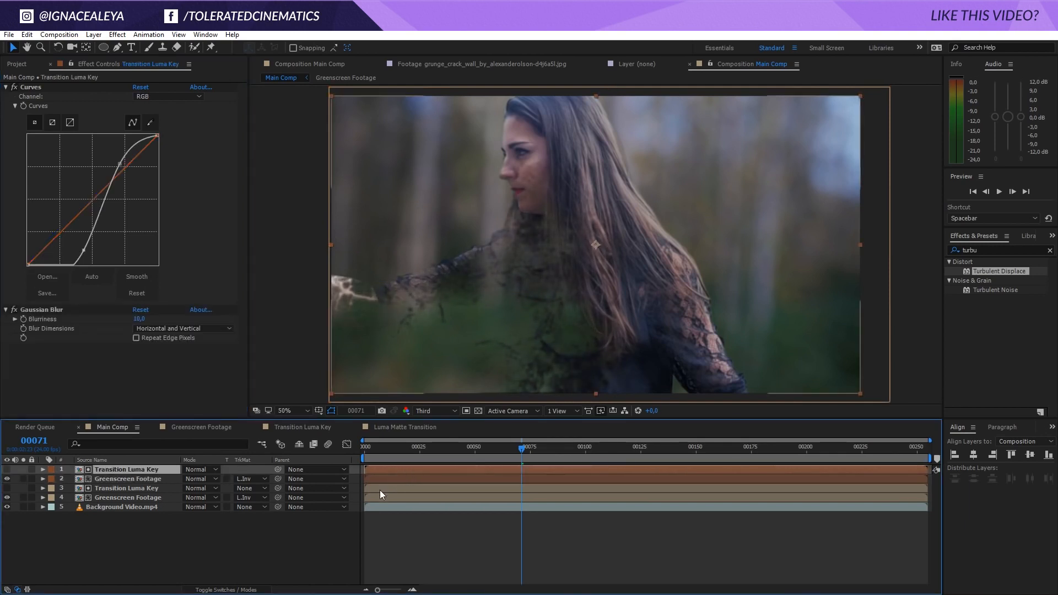
{"action": "left_click", "coordinate": [111, 495]}
{"action": "left_click", "coordinate": [98, 489]}
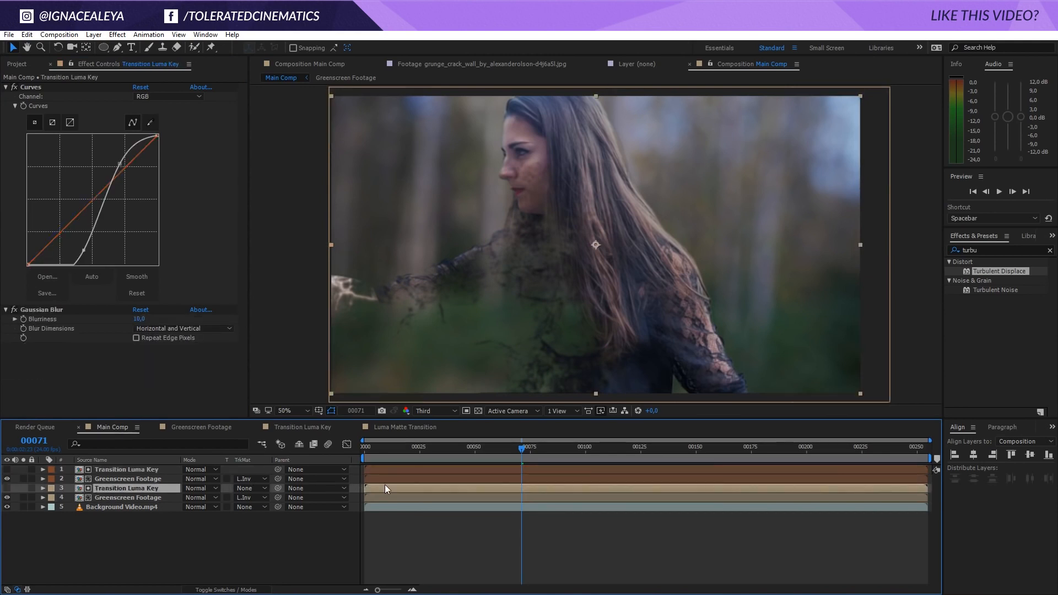
{"action": "left_click_drag", "start_coordinate": [390, 491], "coordinate": [393, 494]}
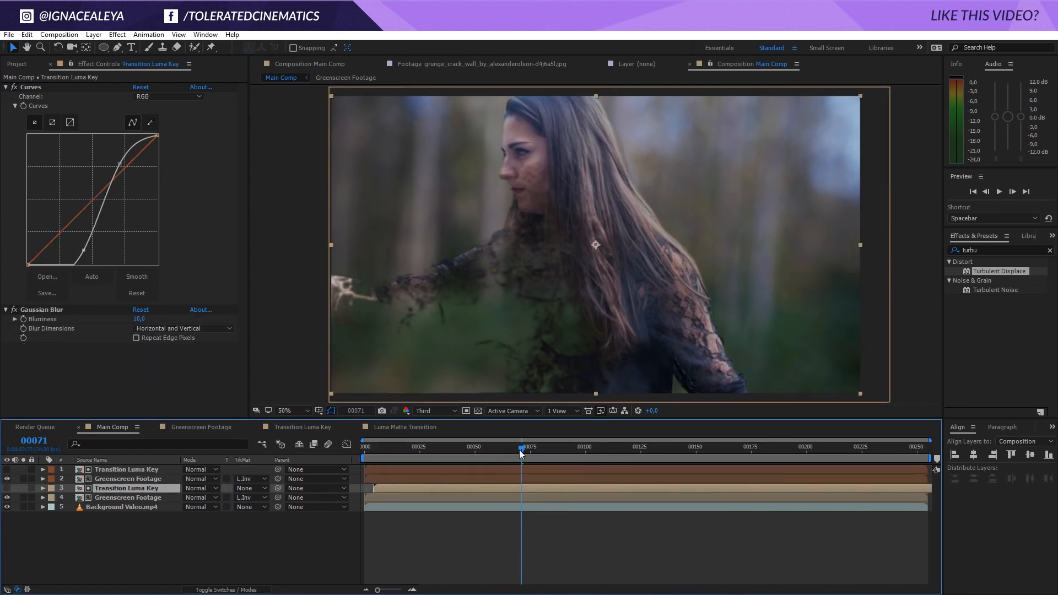
{"action": "left_click_drag", "start_coordinate": [519, 449], "coordinate": [547, 448]}
{"action": "left_click_drag", "start_coordinate": [483, 492], "coordinate": [548, 446]}
- Steepen the RGB curves on both Transition Luma Key layers, the upper one most strongly, and play back the transition
{"action": "left_click", "coordinate": [138, 471]}
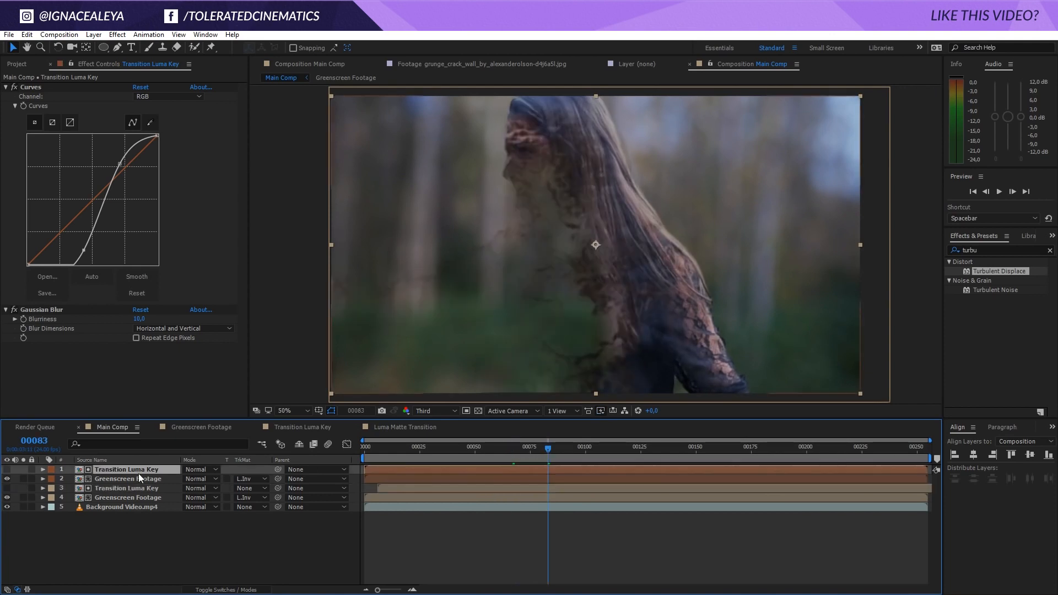
{"action": "left_click_drag", "start_coordinate": [120, 164], "coordinate": [102, 159]}
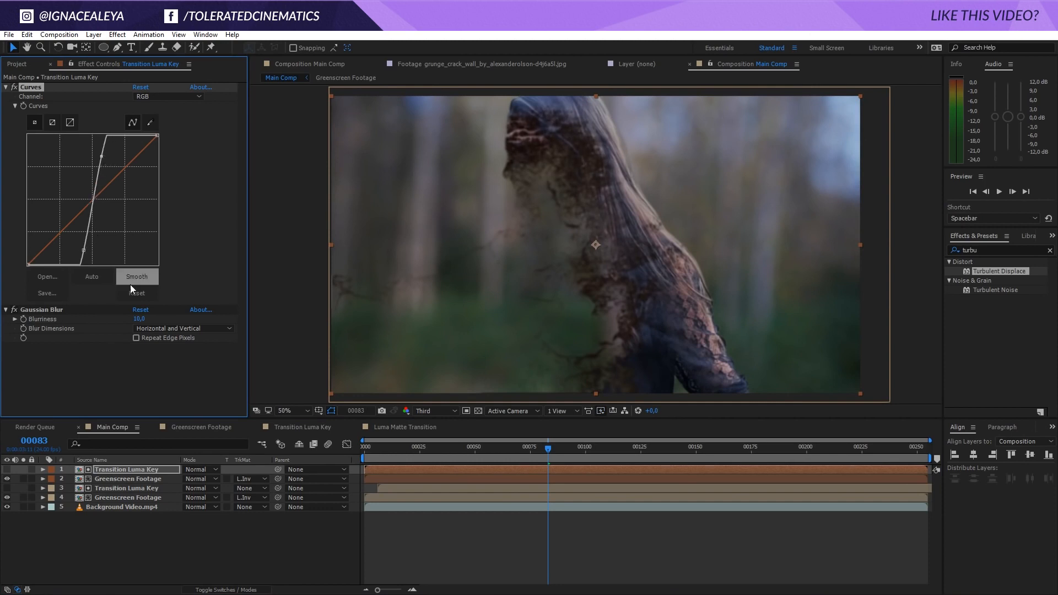
{"action": "left_click", "coordinate": [490, 488]}
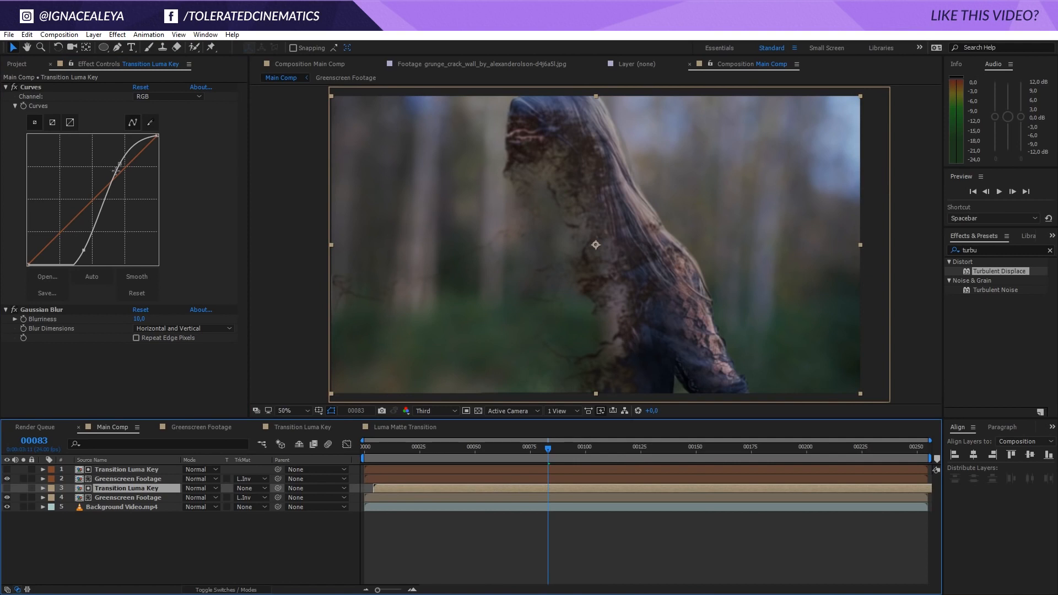
{"action": "left_click_drag", "start_coordinate": [120, 164], "coordinate": [113, 161]}
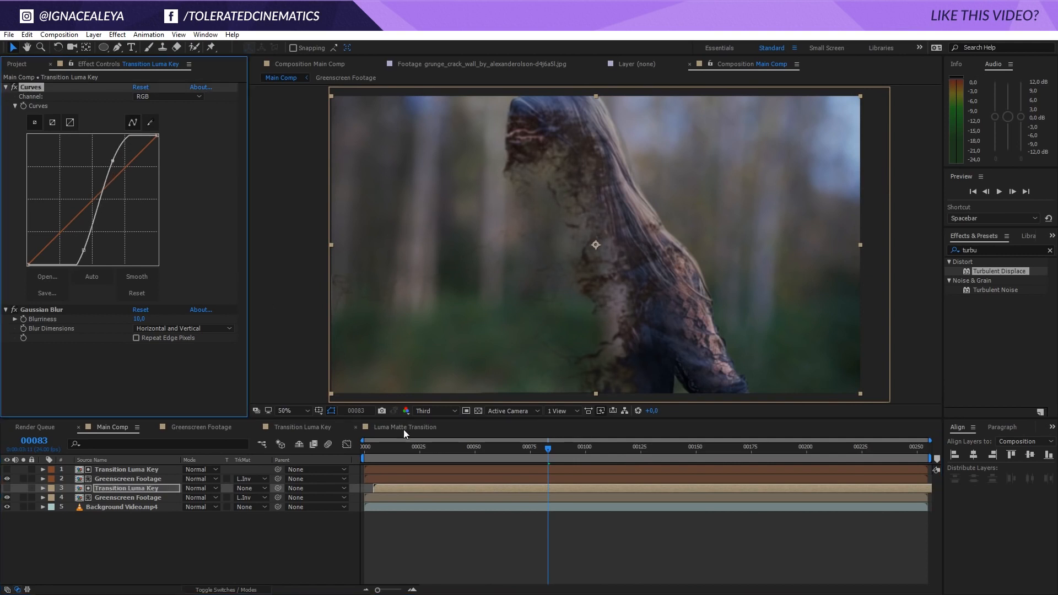
{"action": "key", "text": "space"}
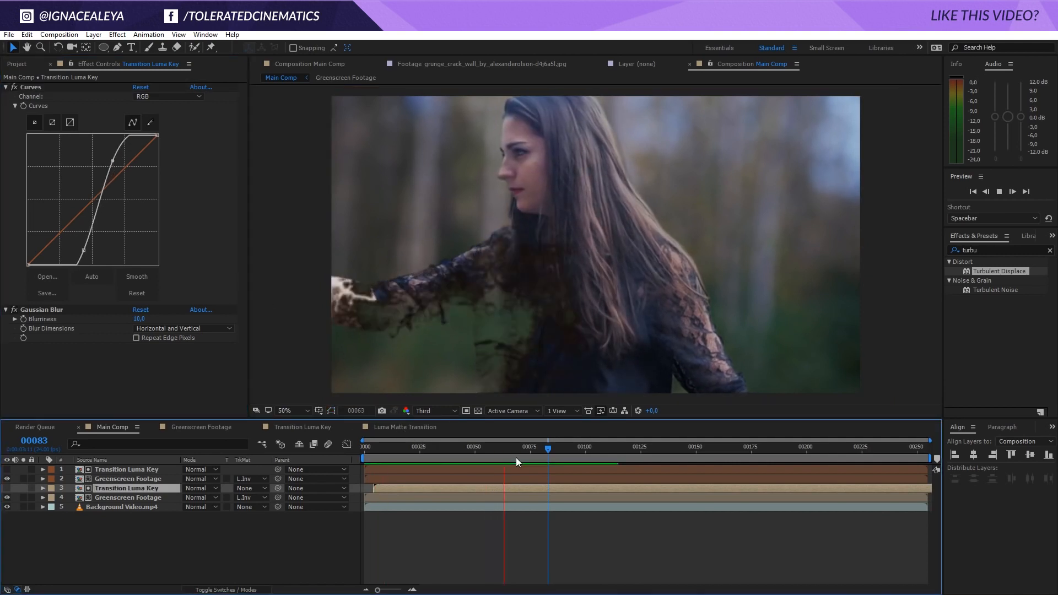
- Set Keylight's Clip White to 60 on Footage.mp4 in the Greenscreen Footage composition and play the result back in Main Comp
{"action": "left_click_drag", "start_coordinate": [526, 452], "coordinate": [485, 464]}
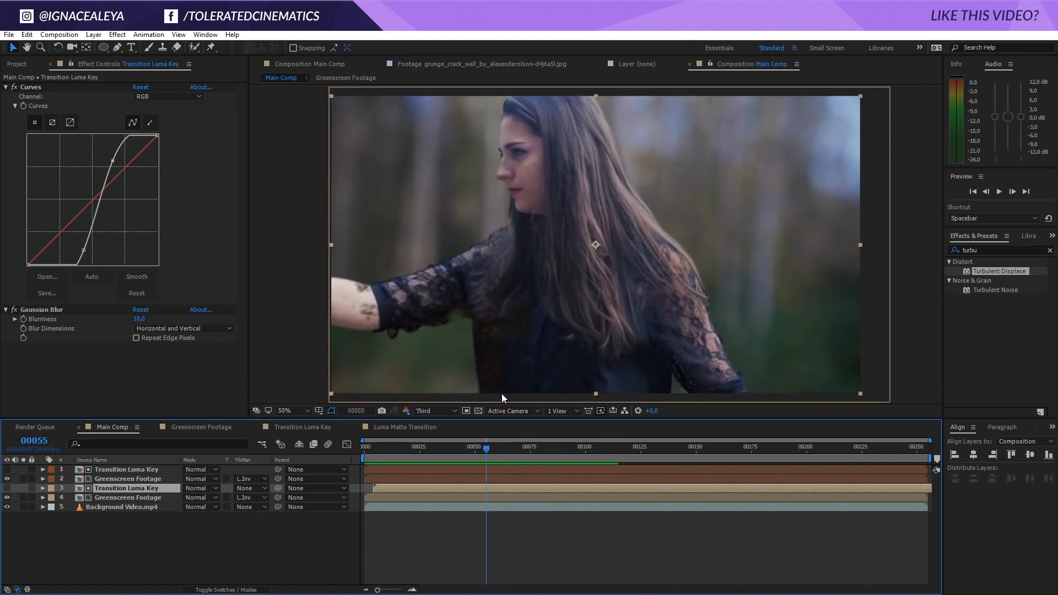
{"action": "left_click_drag", "start_coordinate": [484, 447], "coordinate": [461, 472]}
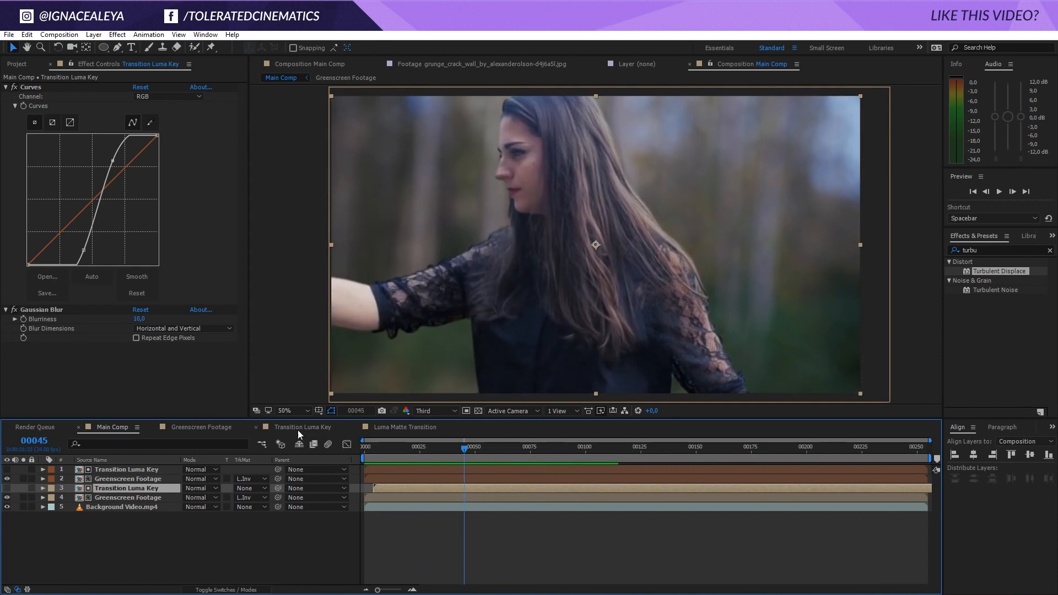
{"action": "left_click", "coordinate": [206, 428]}
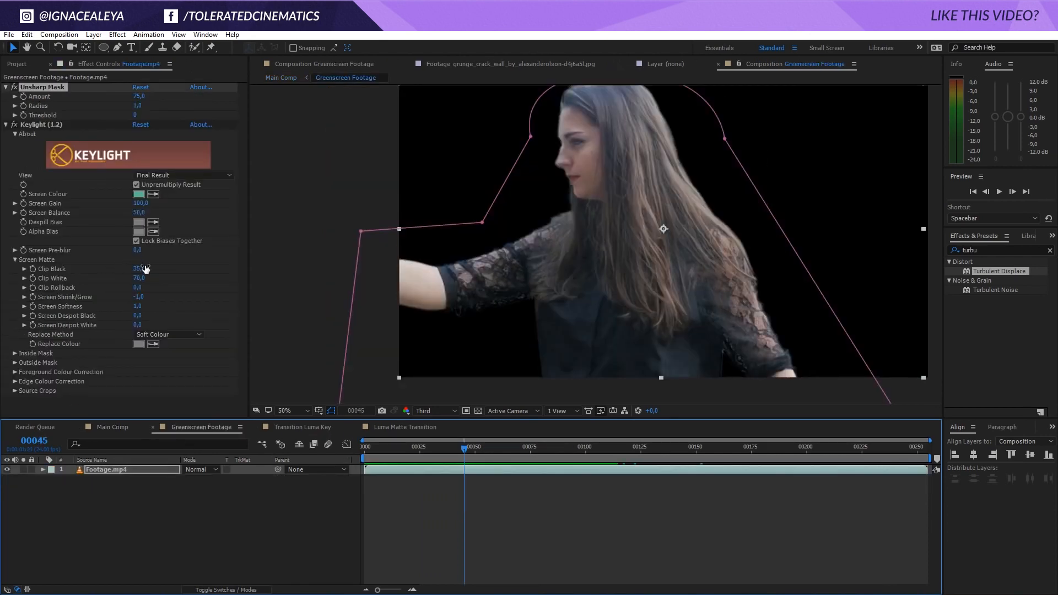
{"action": "left_click", "coordinate": [139, 279]}
{"action": "type", "text": "60"}
{"action": "key", "text": "Return"}
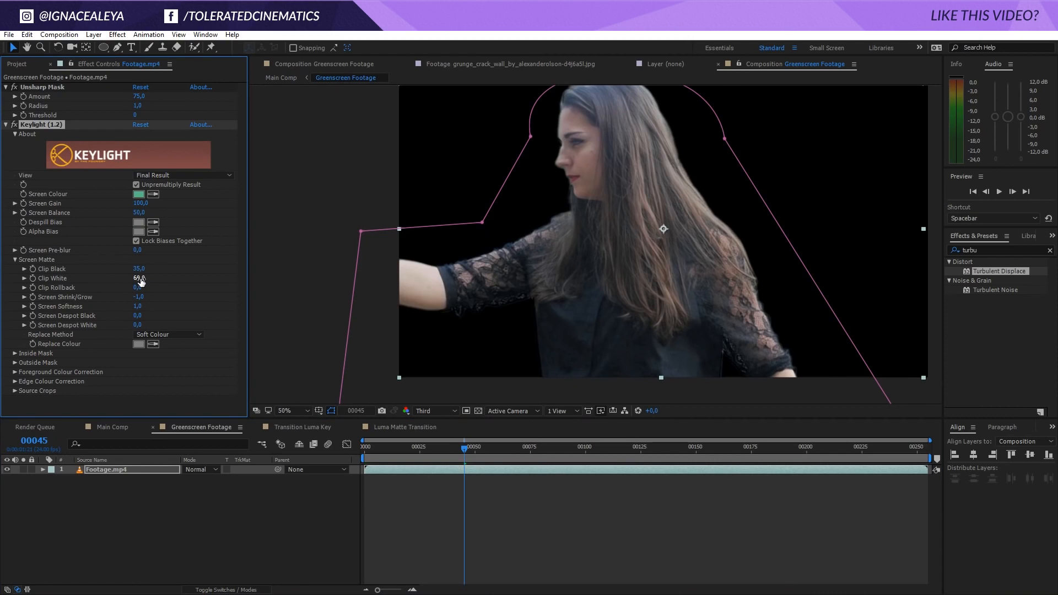
{"action": "left_click", "coordinate": [105, 426]}
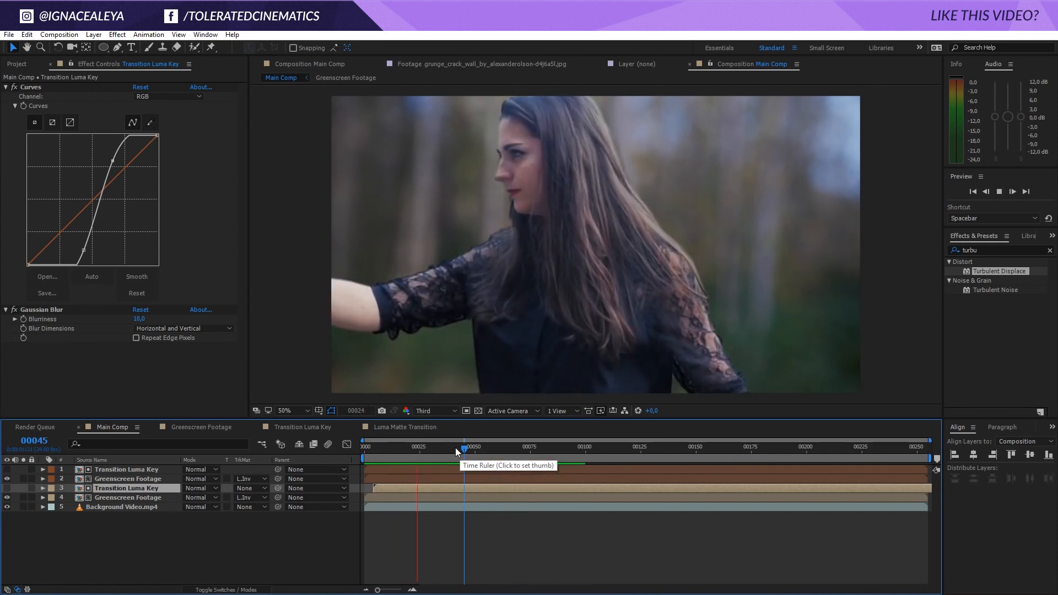
{"action": "left_click", "coordinate": [467, 448]}
- Apply the Remove Grain effect to the Footage.mp4 layer in the Greenscreen Footage composition
{"action": "left_click", "coordinate": [196, 427]}
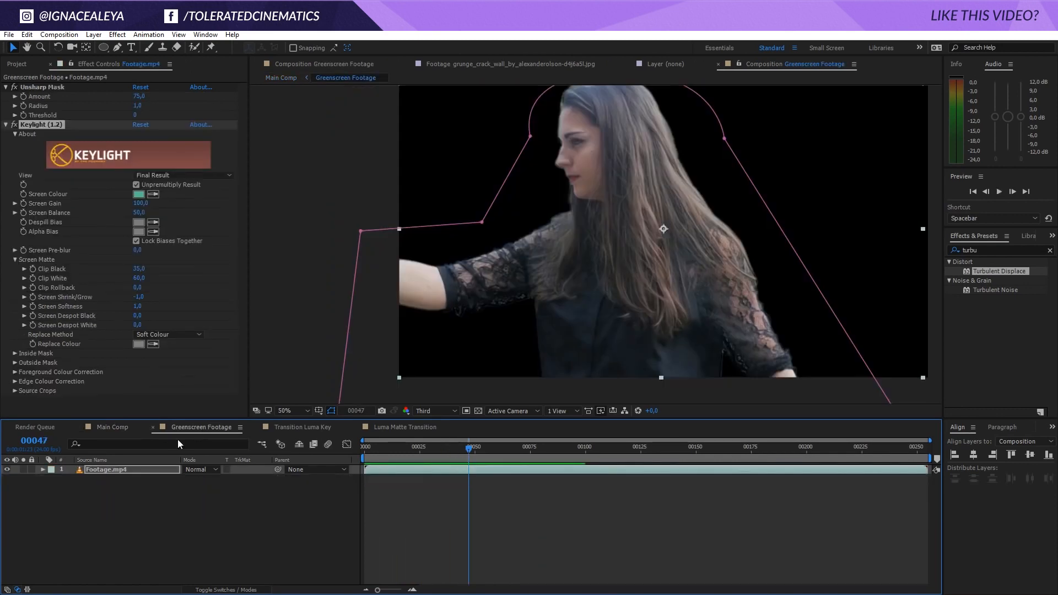
{"action": "left_click", "coordinate": [116, 469]}
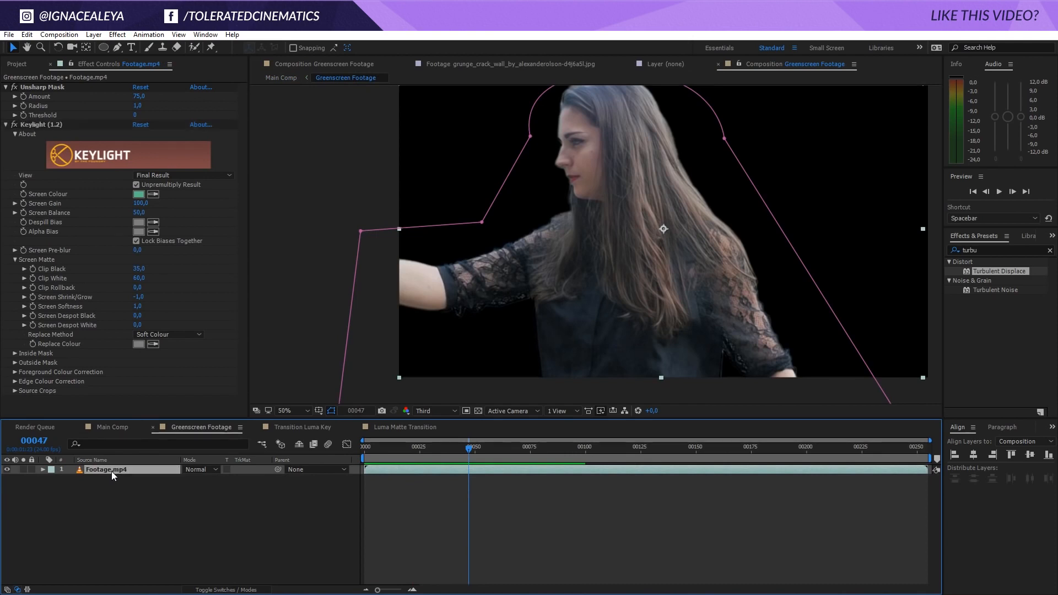
{"action": "left_click", "coordinate": [117, 35]}
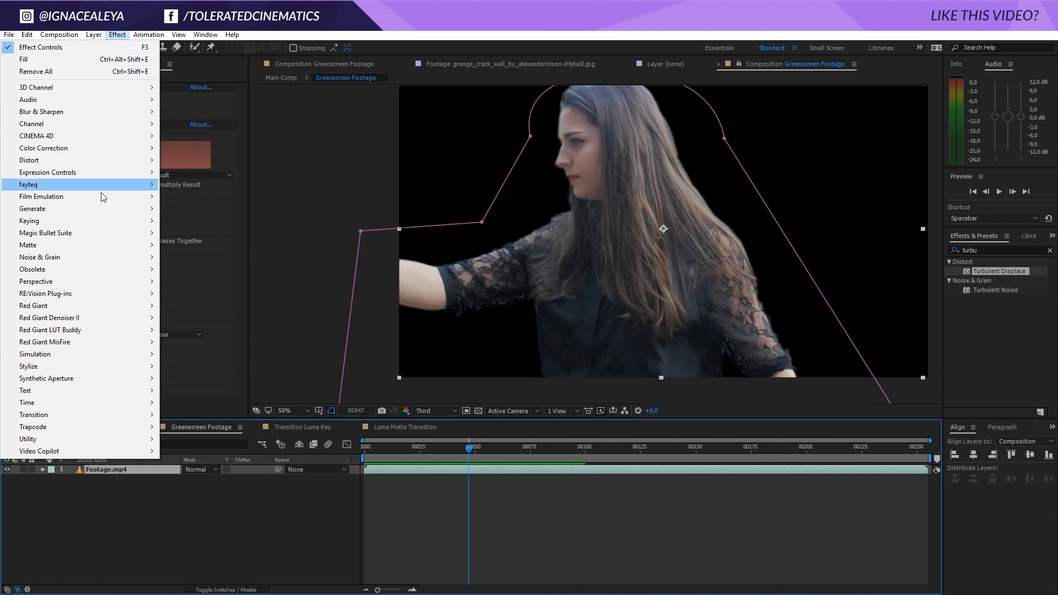
{"action": "mouse_move", "coordinate": [59, 258]}
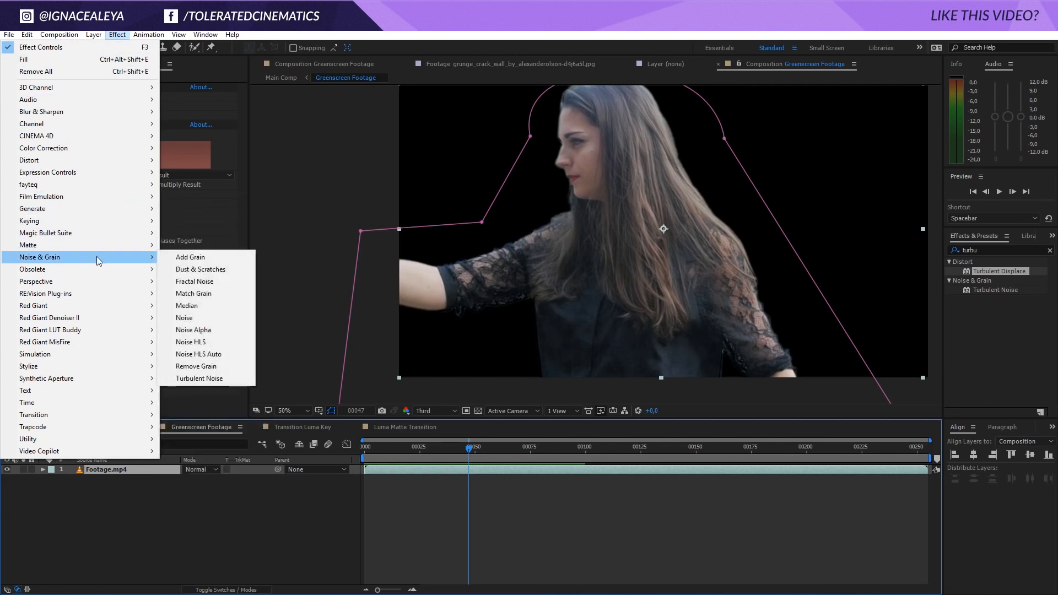
{"action": "left_click", "coordinate": [206, 367]}
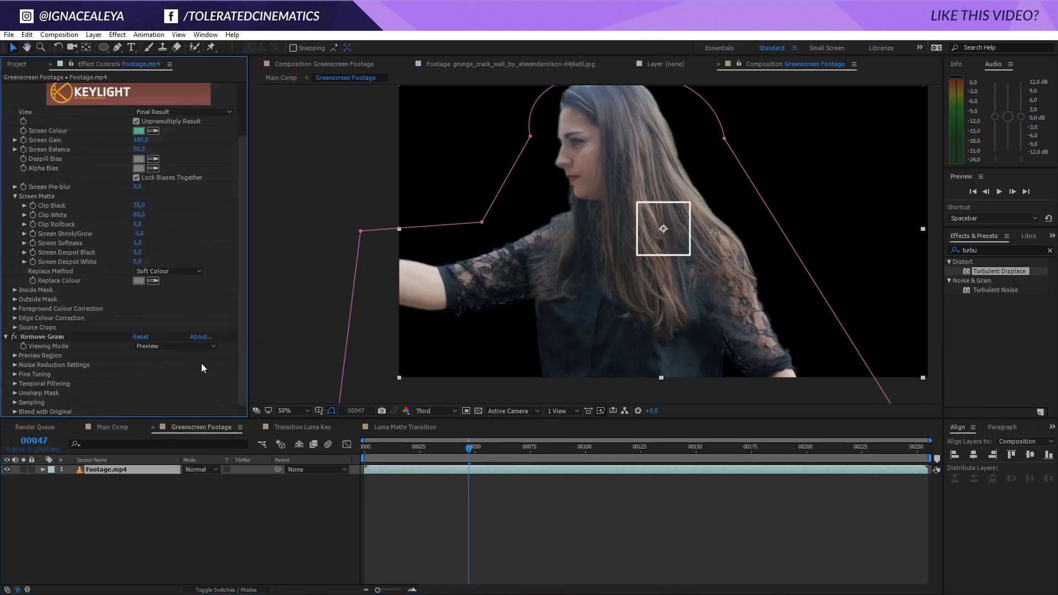
- Set Remove Grain's viewing mode to Final Output and move the effect above Unsharp Mask
{"action": "left_click", "coordinate": [170, 346]}
{"action": "left_click", "coordinate": [166, 395]}
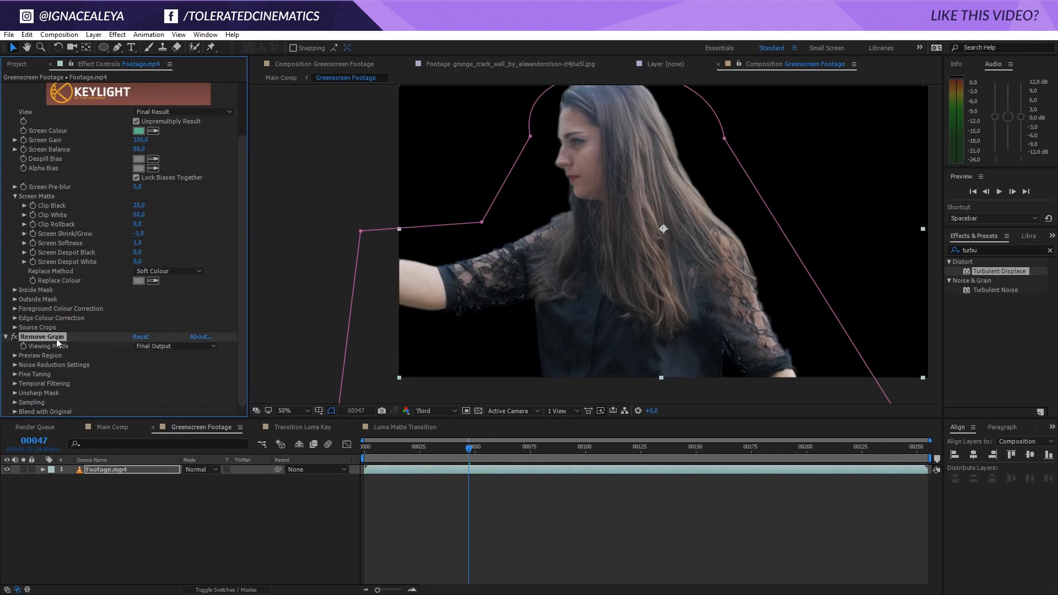
{"action": "left_click_drag", "start_coordinate": [44, 337], "coordinate": [39, 84]}
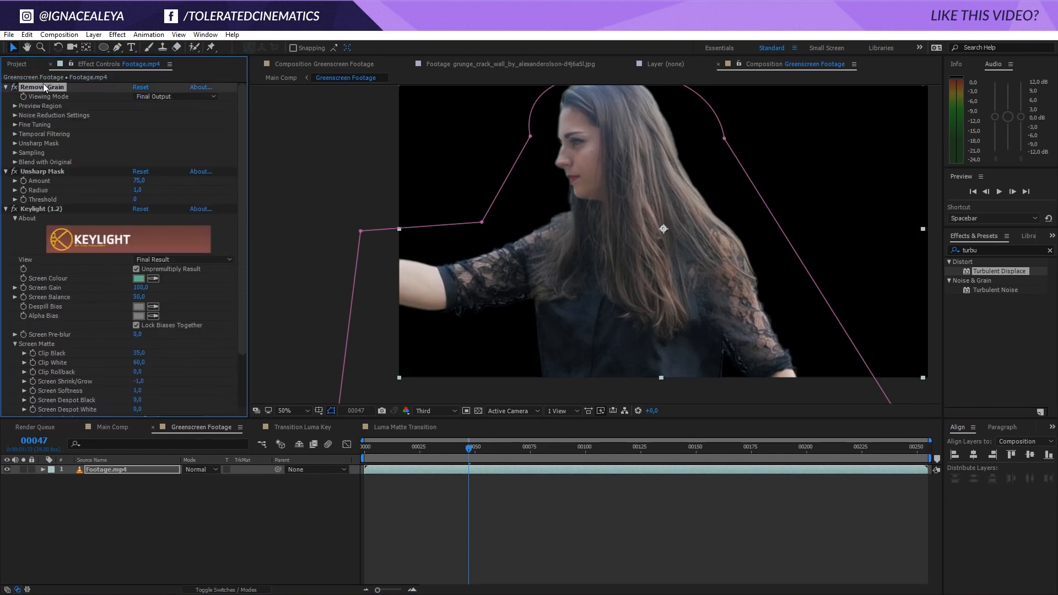
- Preview the grain removal in Main Comp and delete the Remove Grain effect from Footage.mp4 in the Greenscreen Footage composition
{"action": "left_click", "coordinate": [116, 425]}
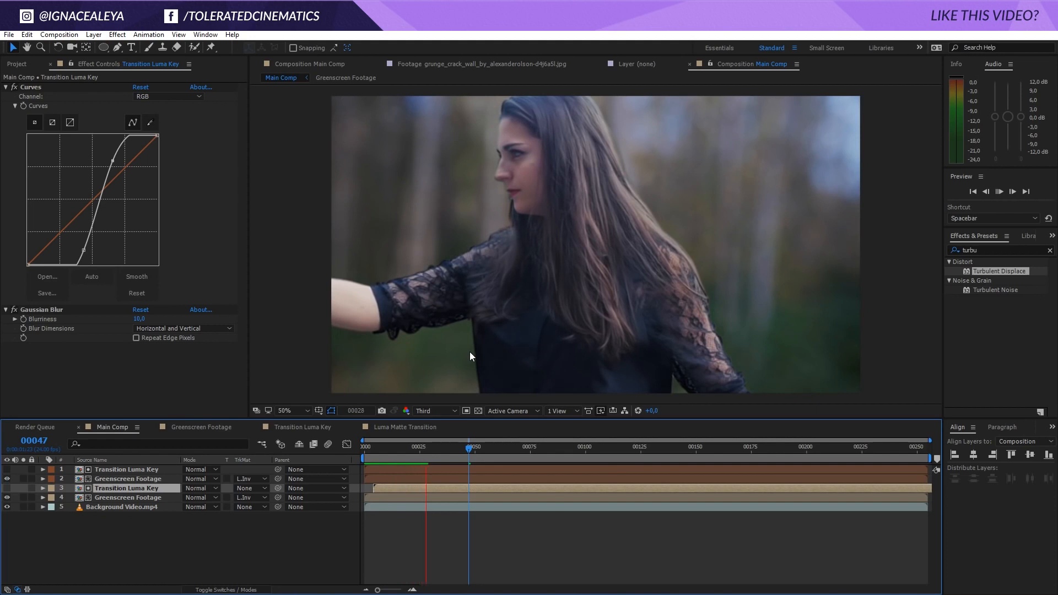
{"action": "left_click", "coordinate": [419, 447]}
{"action": "left_click_drag", "start_coordinate": [438, 448], "coordinate": [474, 453]}
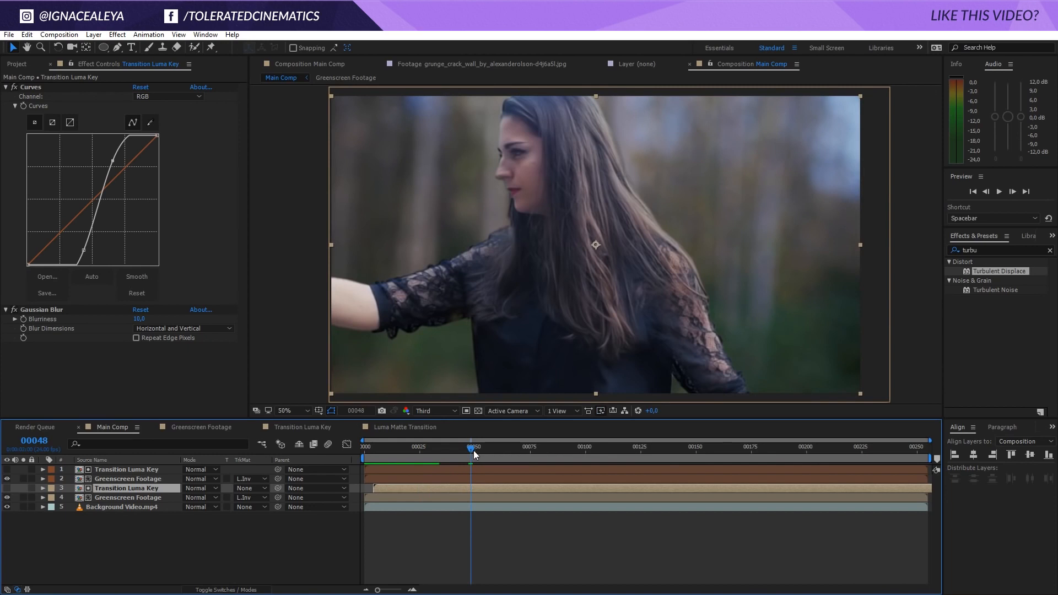
{"action": "double_click", "coordinate": [133, 495]}
{"action": "scroll", "coordinate": [56, 87], "scroll_direction": "down", "scroll_amount": 3}
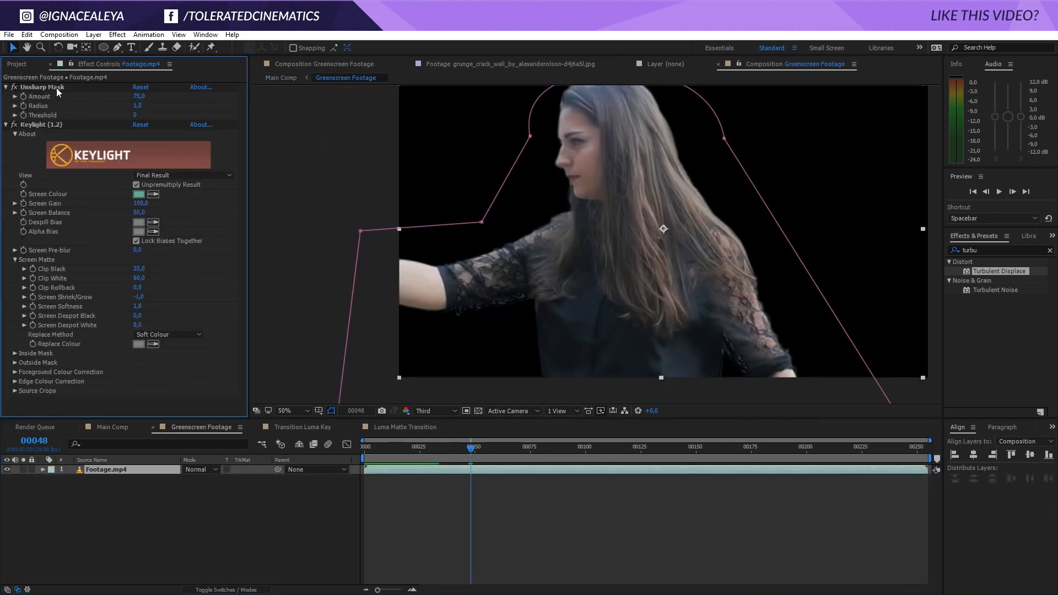
- Play back the transition in Main Comp and inspect the dissolving woman at frame 80
{"action": "left_click", "coordinate": [116, 427]}
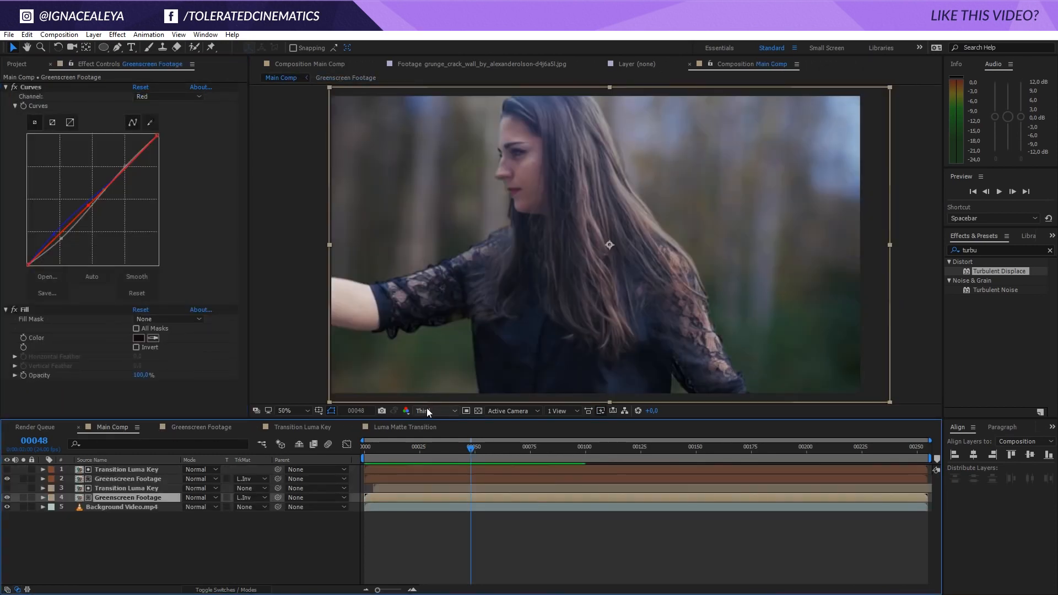
{"action": "key", "text": "space"}
{"action": "left_click_drag", "start_coordinate": [433, 451], "coordinate": [541, 460]}
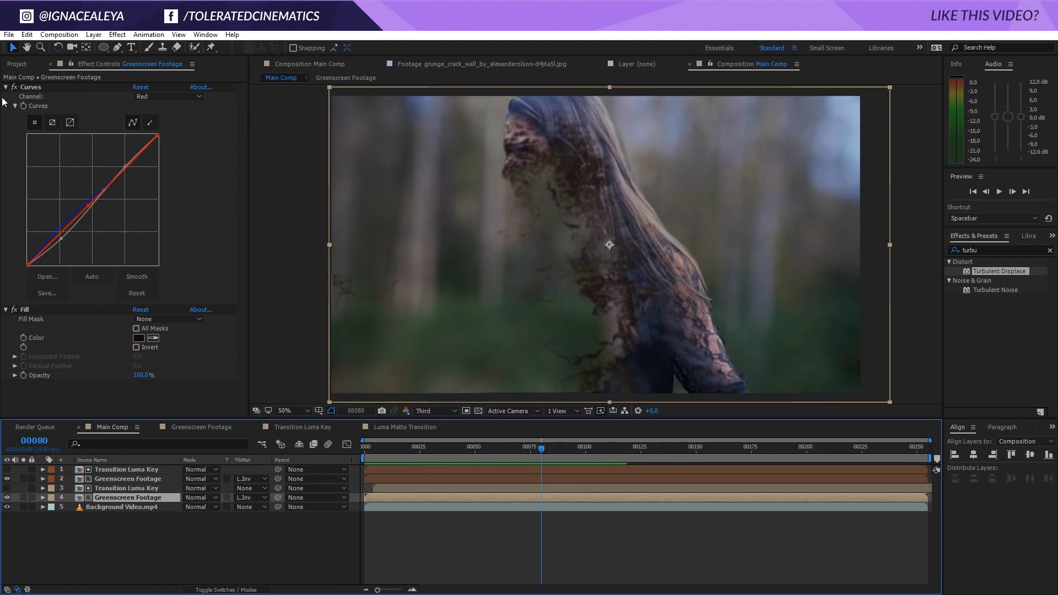
- Create a new composition from the stock skeleton image and mask out its Shutterstock banner with a rectangular mask
{"action": "left_click", "coordinate": [16, 64]}
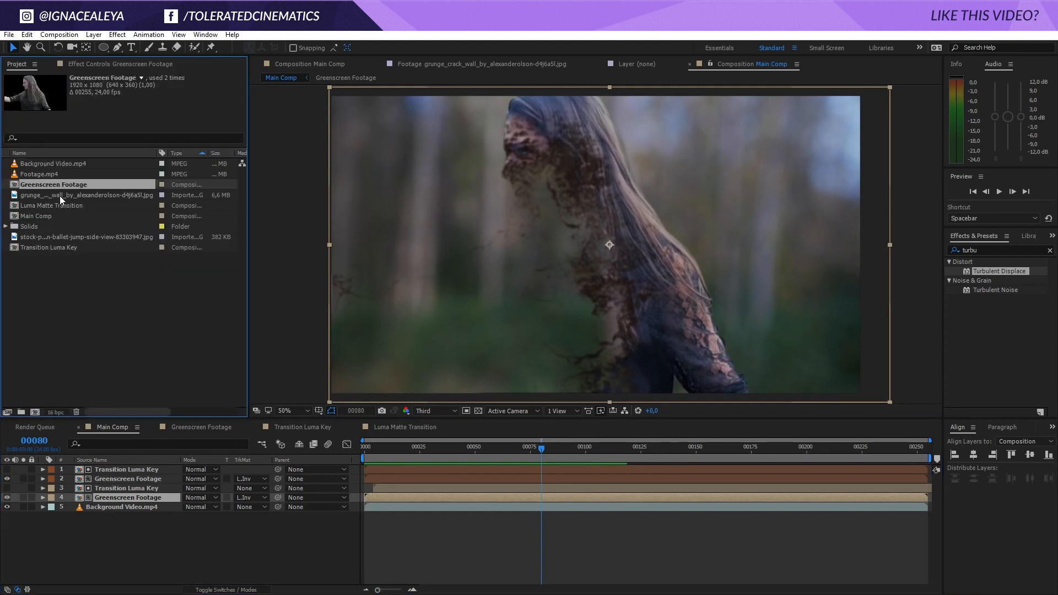
{"action": "left_click_drag", "start_coordinate": [40, 236], "coordinate": [35, 415]}
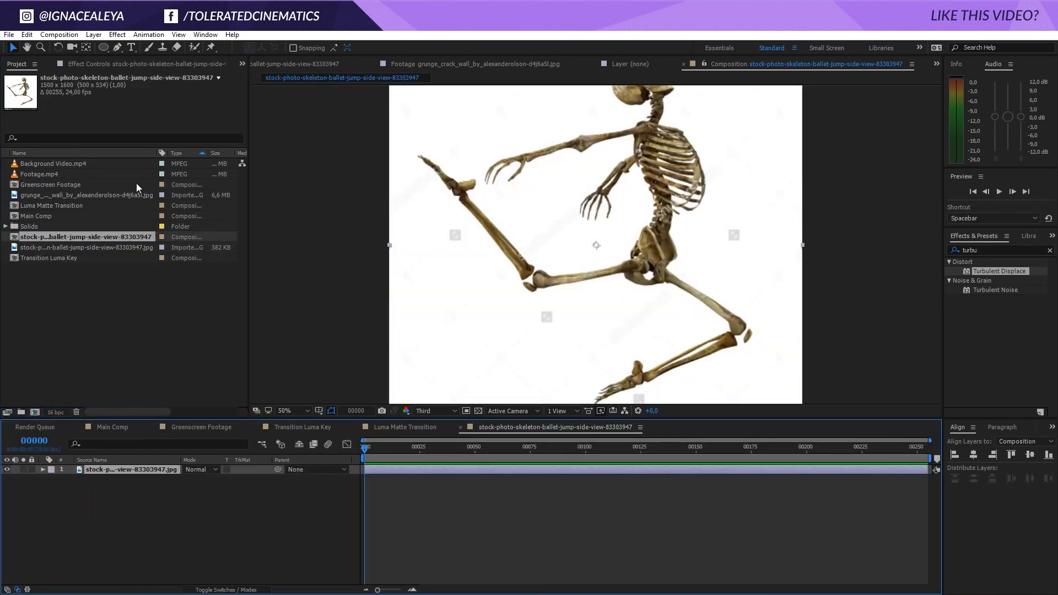
{"action": "left_click_drag", "start_coordinate": [102, 48], "coordinate": [145, 55]}
{"action": "key", "text": "comma"}
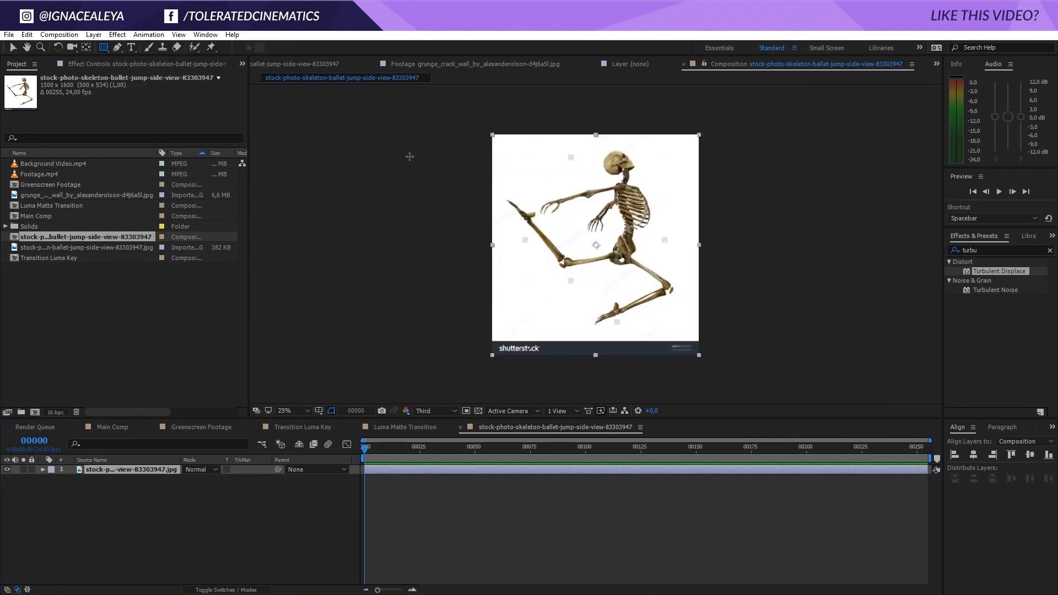
{"action": "left_click_drag", "start_coordinate": [749, 314], "coordinate": [759, 328]}
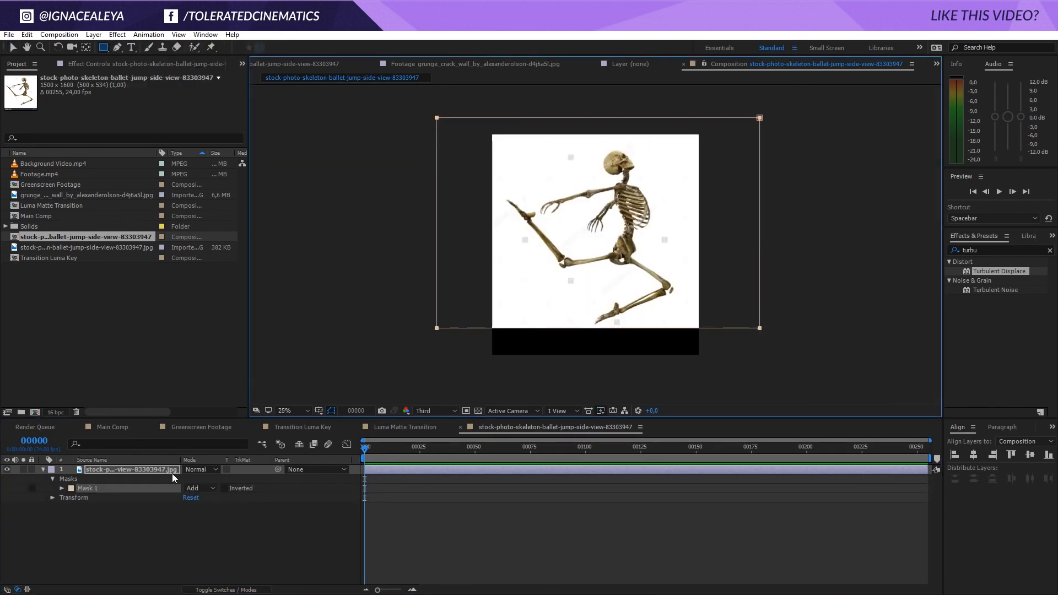
- Draw a second, closed mask around both of the skeleton's arms with the Pen tool, following the front of the ribcage
{"action": "left_click", "coordinate": [173, 472]}
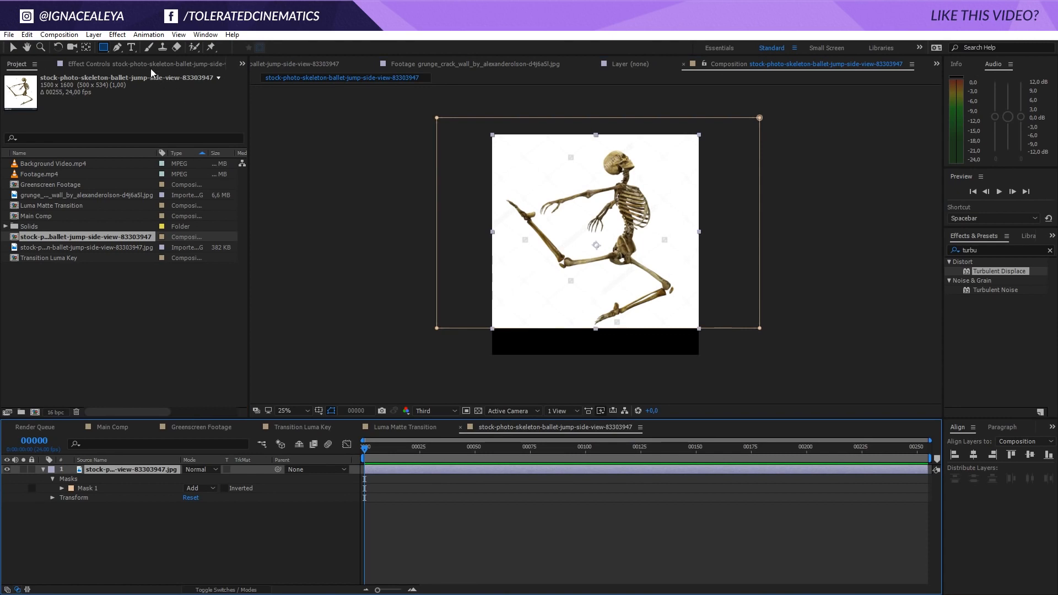
{"action": "left_click", "coordinate": [118, 48]}
{"action": "key", "text": "period"}
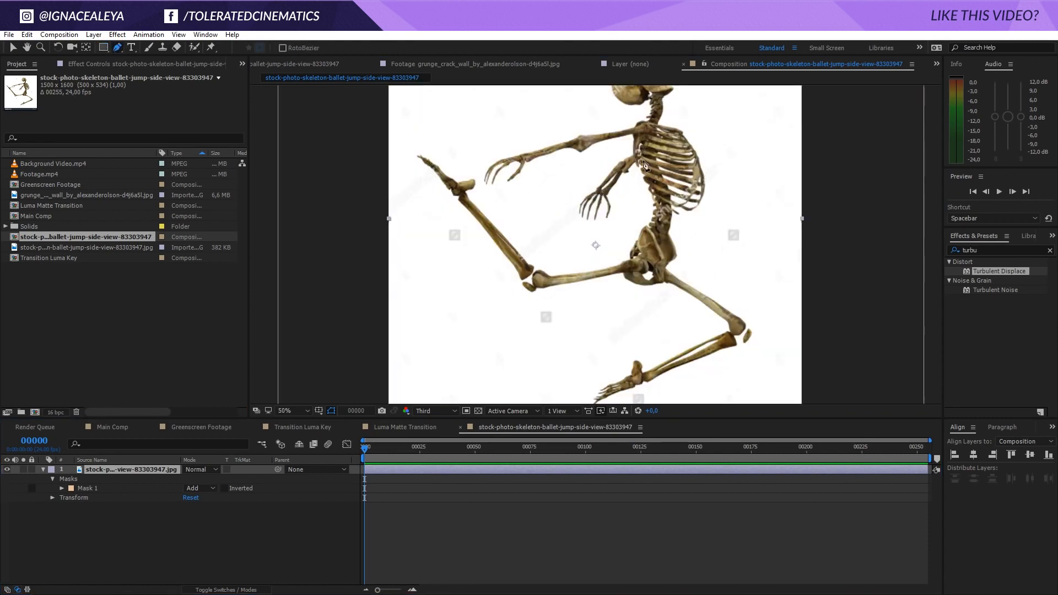
{"action": "key", "text": "space"}
{"action": "left_click_drag", "start_coordinate": [633, 167], "coordinate": [617, 236]}
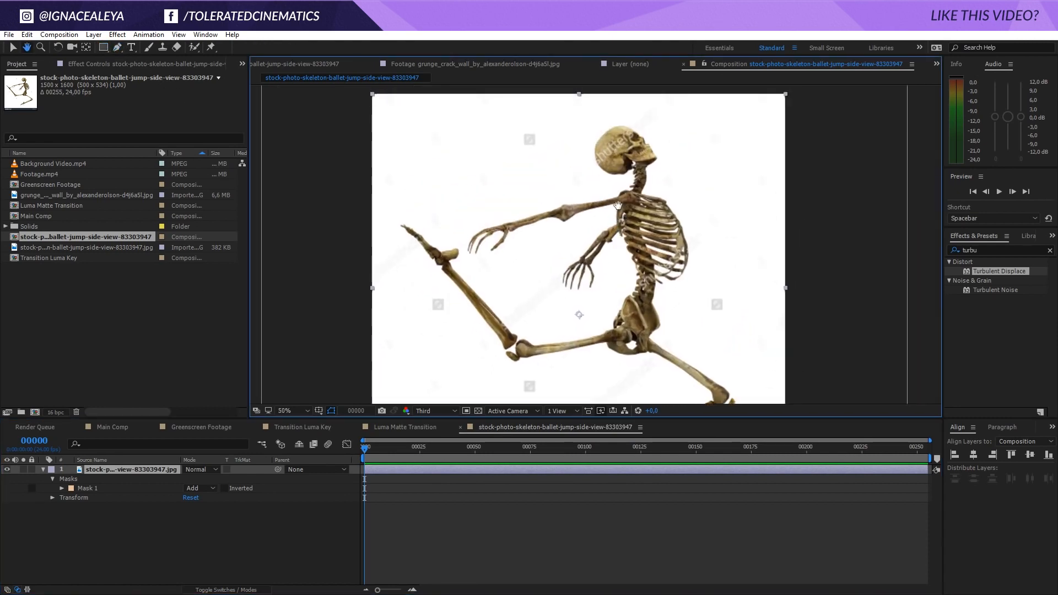
{"action": "left_click", "coordinate": [597, 174]}
{"action": "left_click_drag", "start_coordinate": [617, 192], "coordinate": [617, 214]}
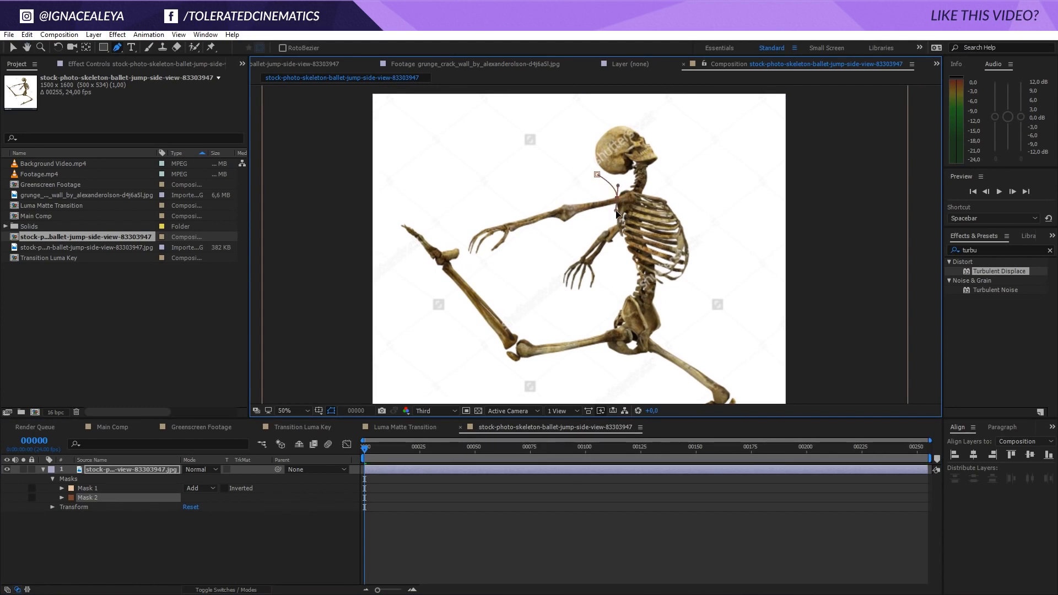
{"action": "left_click", "coordinate": [610, 273]}
{"action": "left_click", "coordinate": [587, 310]}
{"action": "left_click", "coordinate": [517, 309]}
{"action": "left_click", "coordinate": [461, 257]}
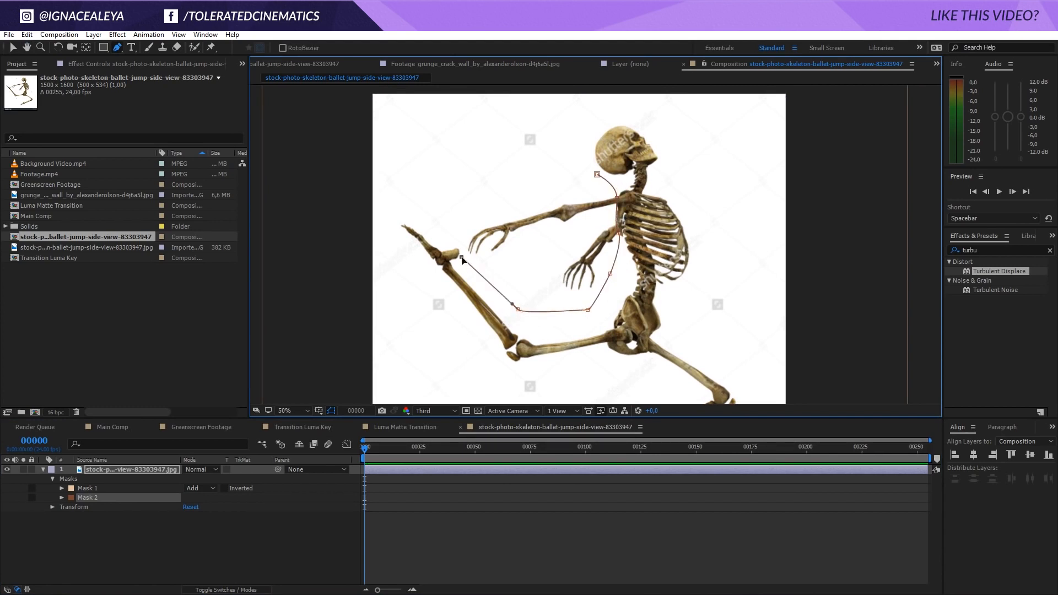
{"action": "left_click", "coordinate": [465, 205]}
{"action": "left_click", "coordinate": [596, 174]}
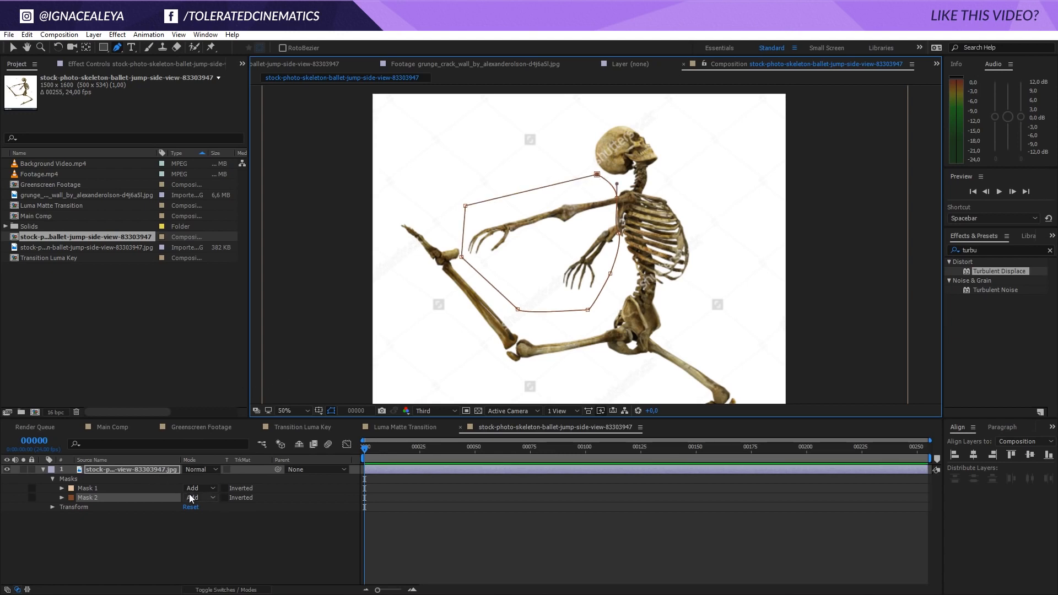
- Set the mask around the skeleton's arms to Subtract and deselect the layer to check the cut-out
{"action": "left_click", "coordinate": [196, 497]}
{"action": "left_click", "coordinate": [209, 532]}
{"action": "key", "text": "v"}
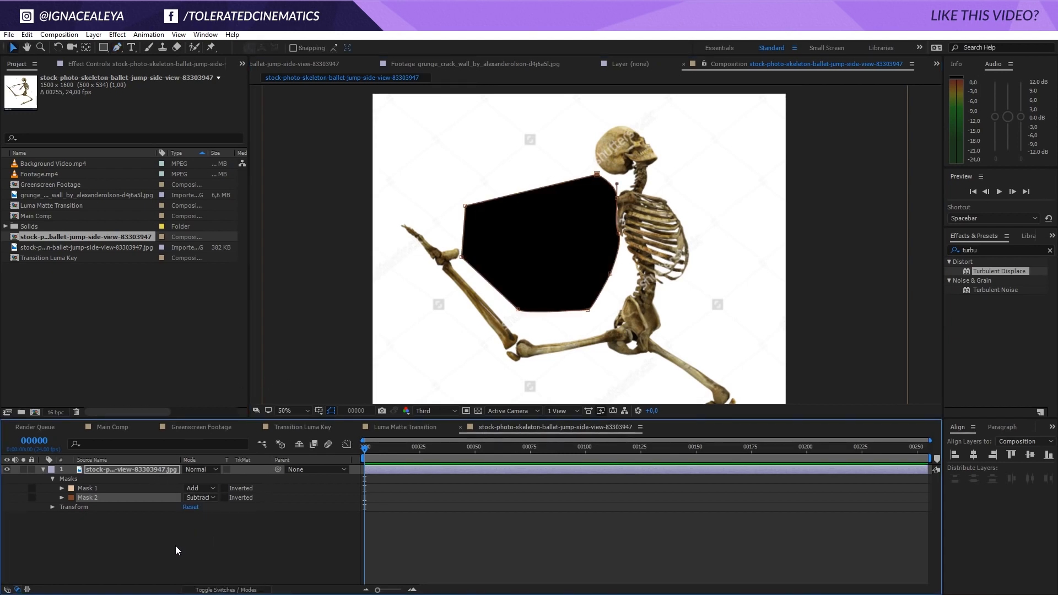
{"action": "left_click", "coordinate": [175, 545]}
{"action": "key", "text": "comma"}
{"action": "key", "text": "period"}
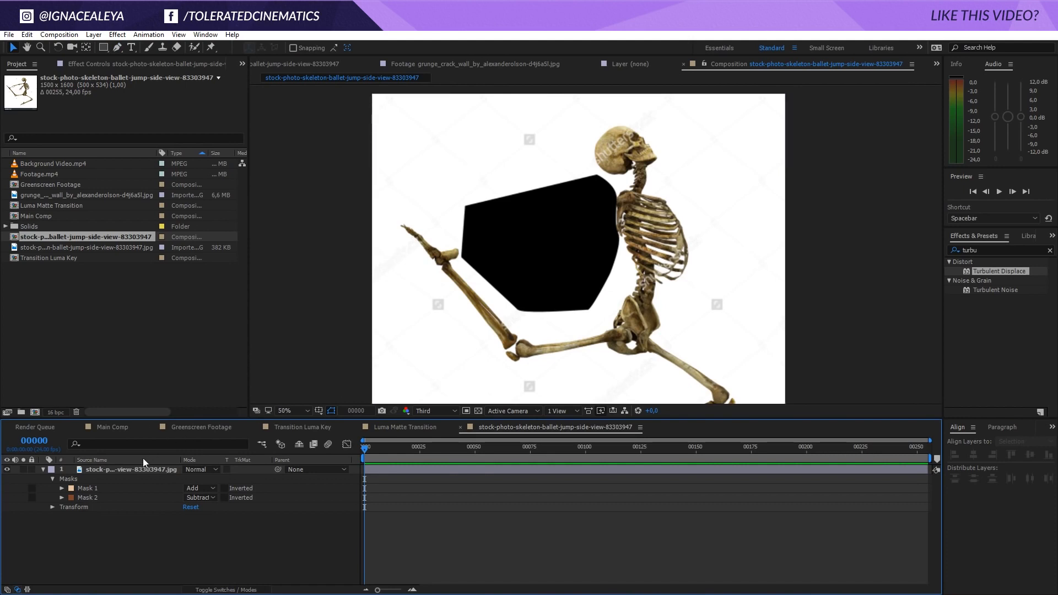
- Pre-compose the masked skeleton image as Skeleton, moving all attributes into the new composition
{"action": "left_click", "coordinate": [104, 467]}
{"action": "left_click", "coordinate": [94, 34]}
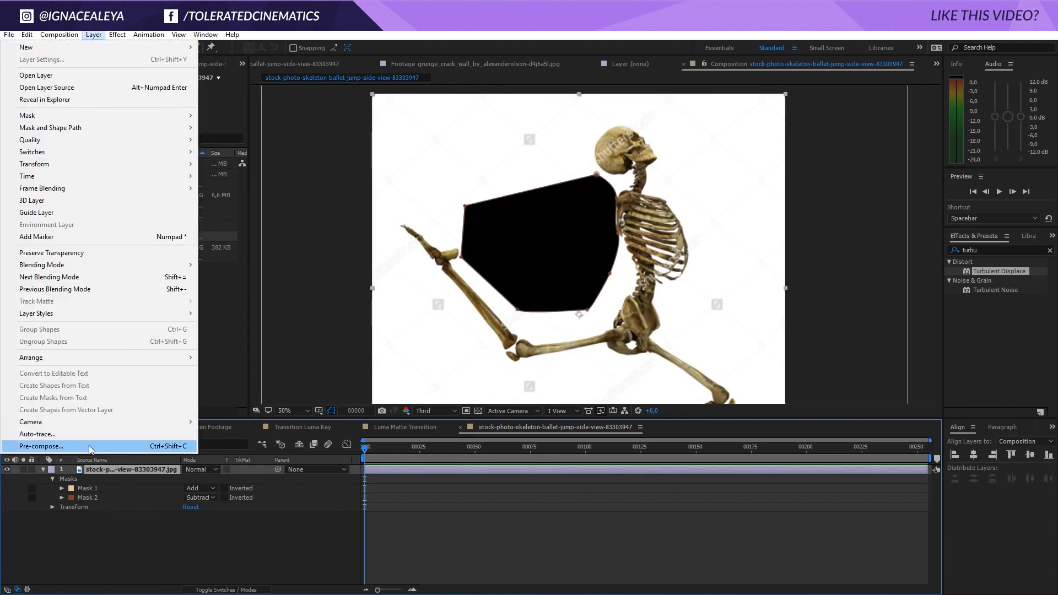
{"action": "left_click", "coordinate": [55, 448]}
{"action": "left_click", "coordinate": [451, 313]}
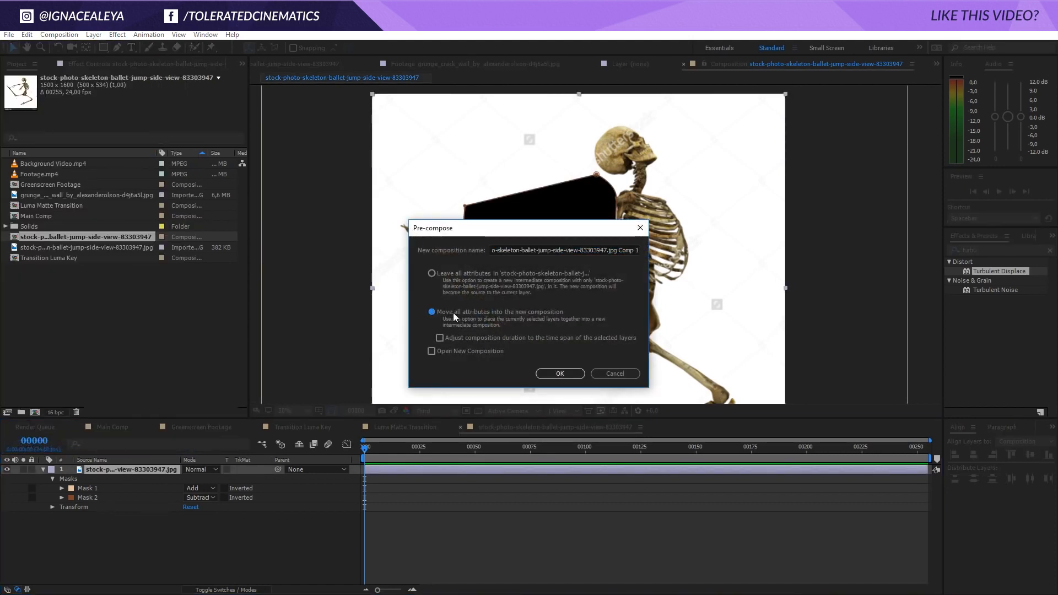
{"action": "triple_click", "coordinate": [531, 247]}
{"action": "type", "text": "Skeleton"}
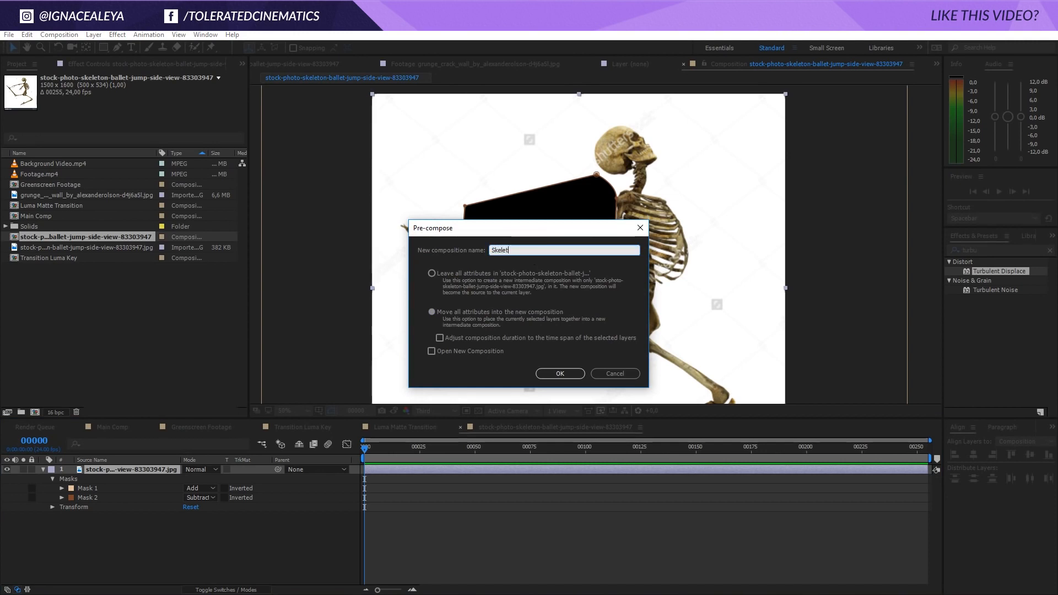
{"action": "key", "text": "Return"}
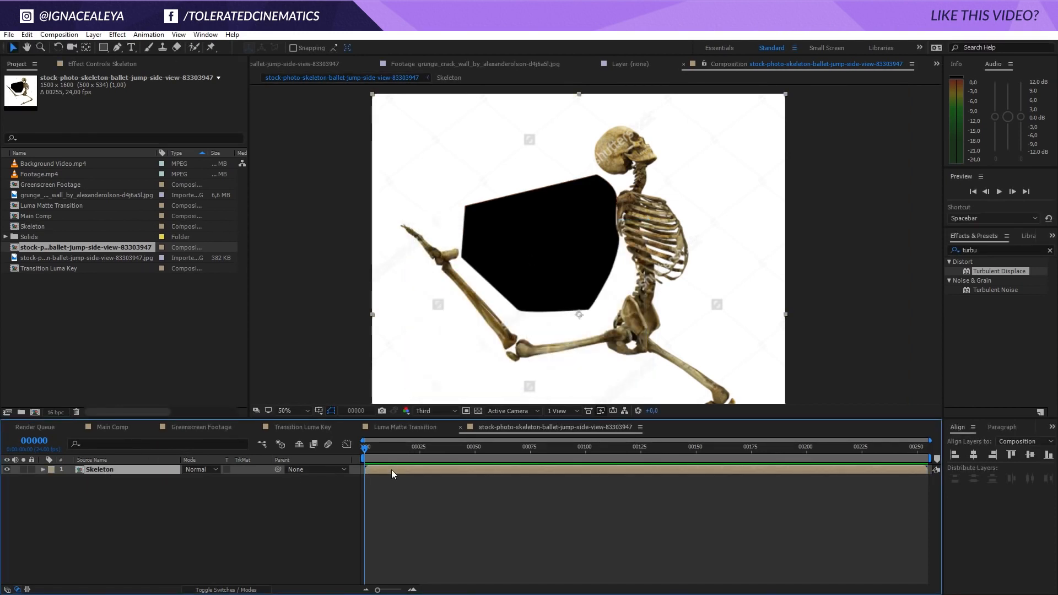
- Rename the composition that holds the Skeleton layer as Skeleton Comp in its composition settings
{"action": "left_click", "coordinate": [119, 37]}
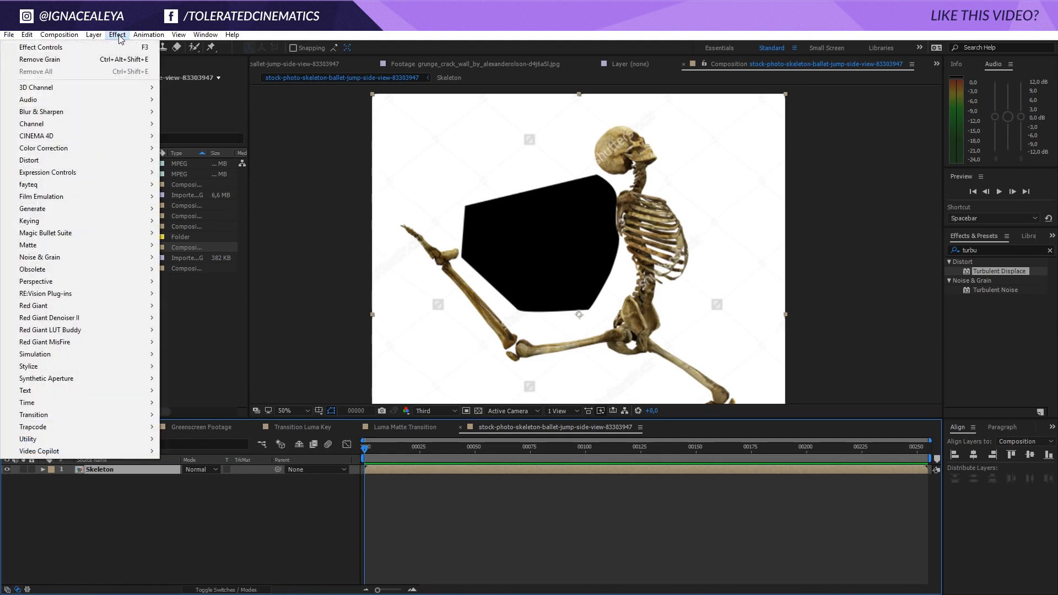
{"action": "right_click", "coordinate": [394, 545]}
{"action": "left_click", "coordinate": [454, 449]}
{"action": "type", "text": "S"}
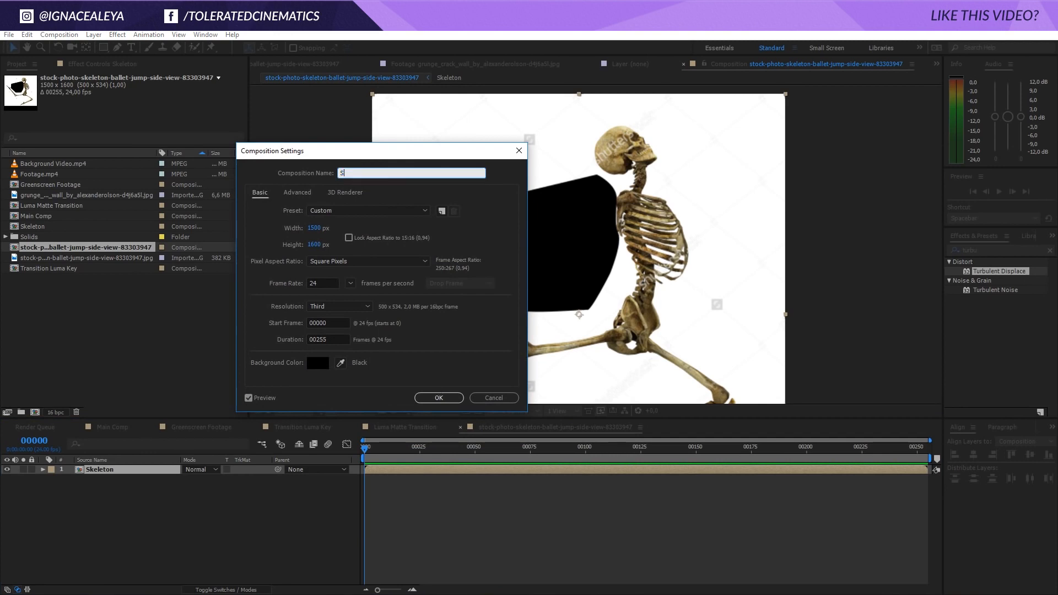
{"action": "type", "text": "keleton Comp"}
{"action": "left_click", "coordinate": [438, 397]}
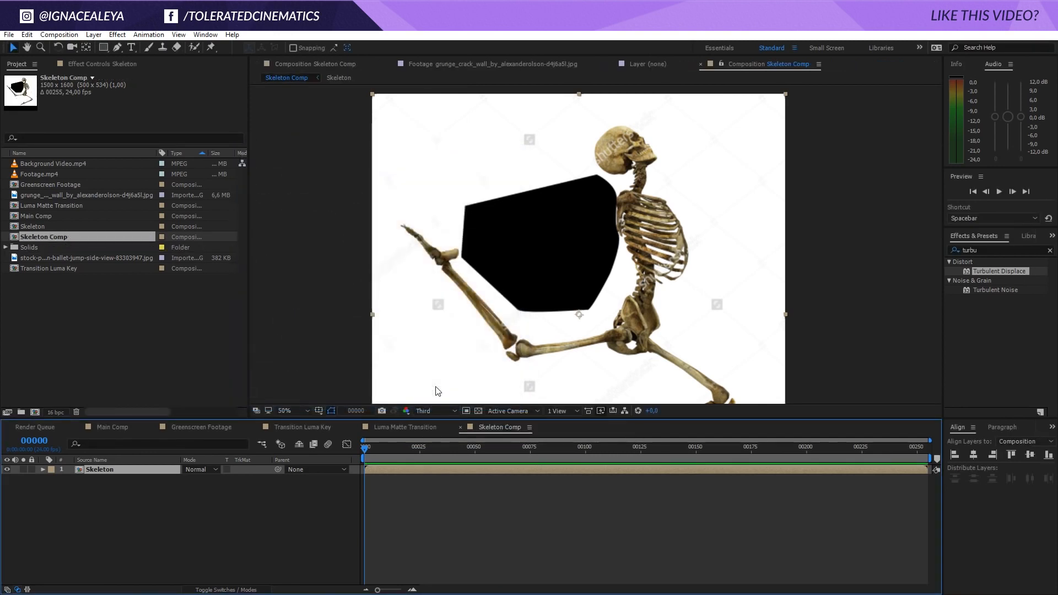
- Apply the Extract keying effect to the Skeleton layer and lower its White Point to 224 to remove the white background
{"action": "left_click", "coordinate": [117, 34]}
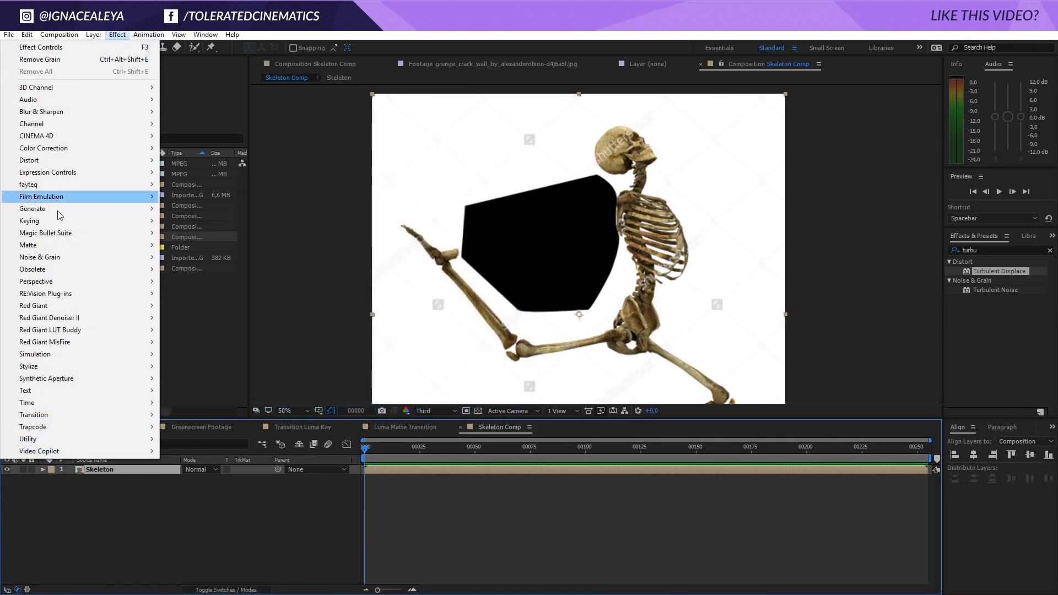
{"action": "mouse_move", "coordinate": [58, 226]}
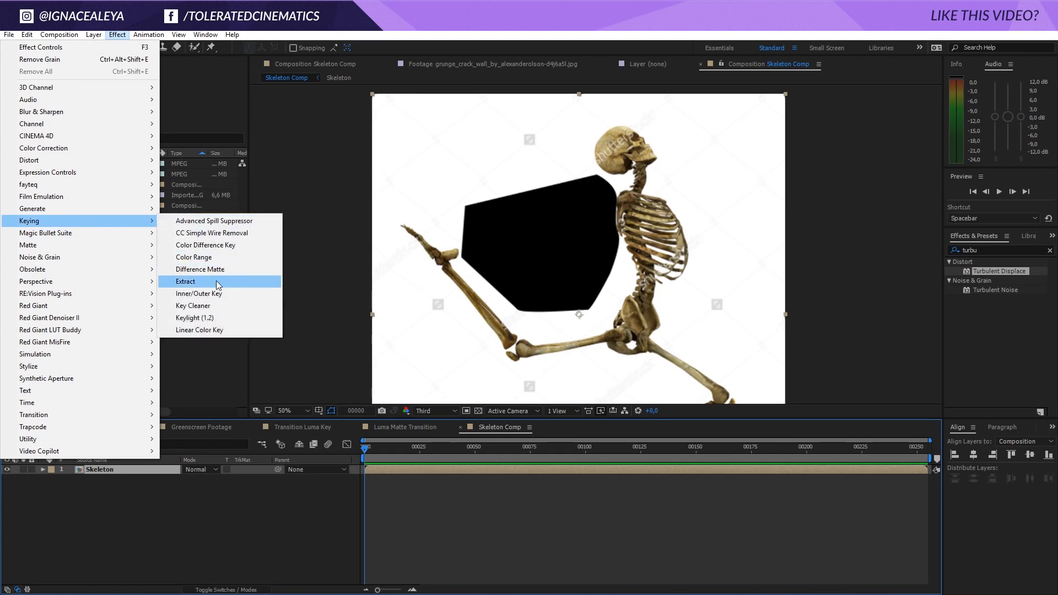
{"action": "left_click", "coordinate": [200, 282]}
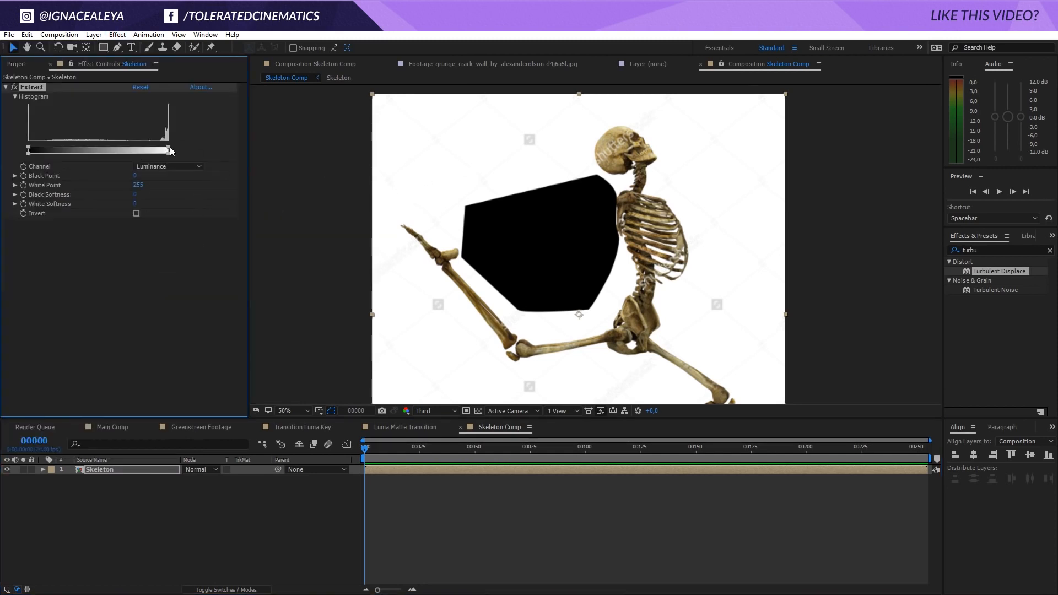
{"action": "left_click_drag", "start_coordinate": [169, 146], "coordinate": [158, 148]}
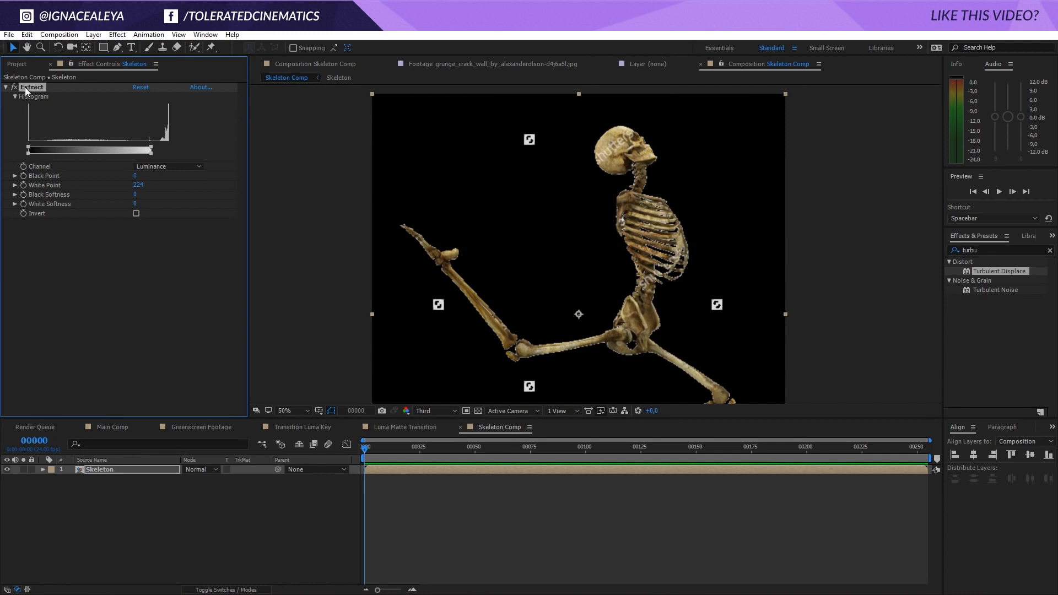
- Move the Extract effect from the Skeleton layer onto the stock image inside the Skeleton composition and check it in Skeleton Comp
{"action": "key", "text": "Delete"}
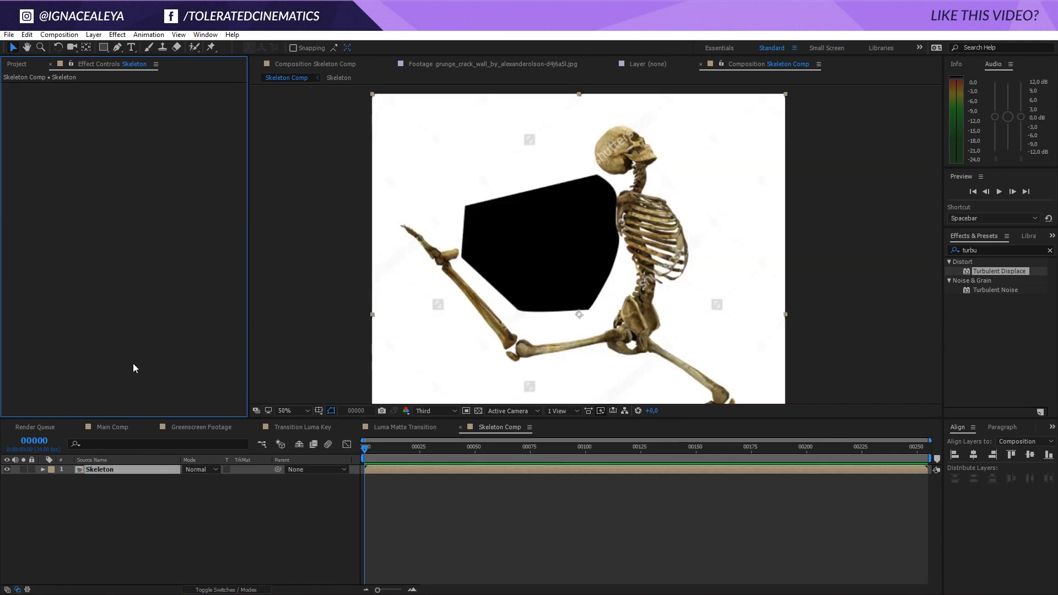
{"action": "double_click", "coordinate": [120, 470]}
{"action": "left_click", "coordinate": [122, 469]}
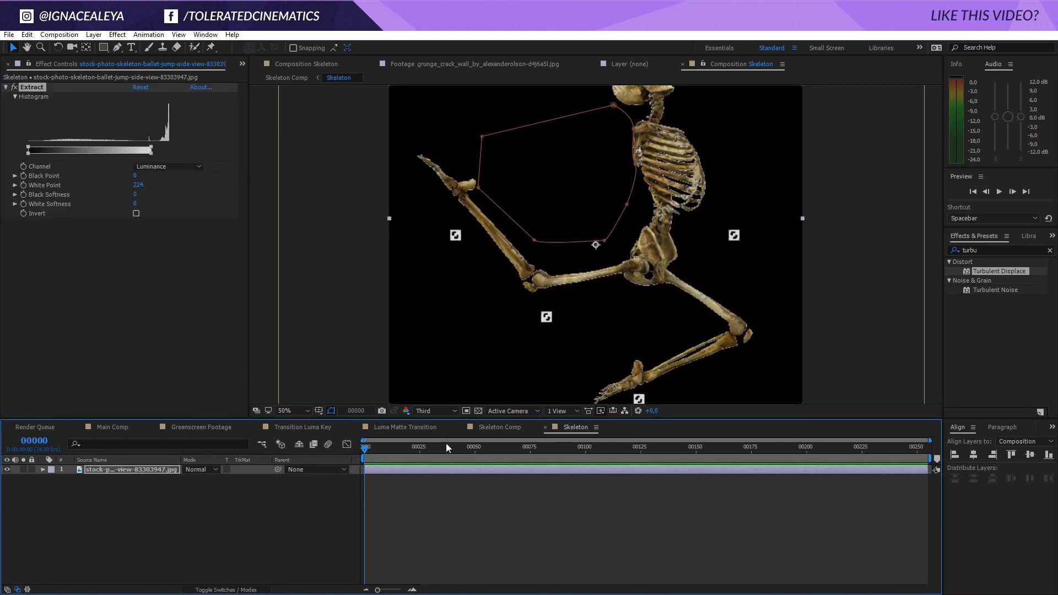
{"action": "left_click", "coordinate": [500, 427]}
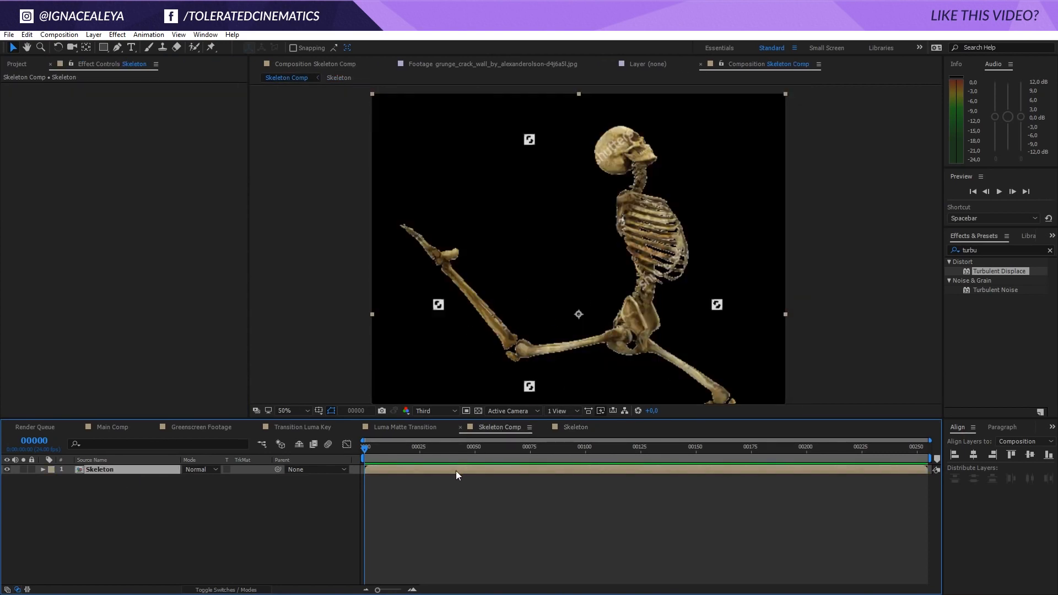
- Lower the Extract effect's White Point to 209 on the stock image inside Skeleton and return to Skeleton Comp
{"action": "left_click", "coordinate": [572, 428]}
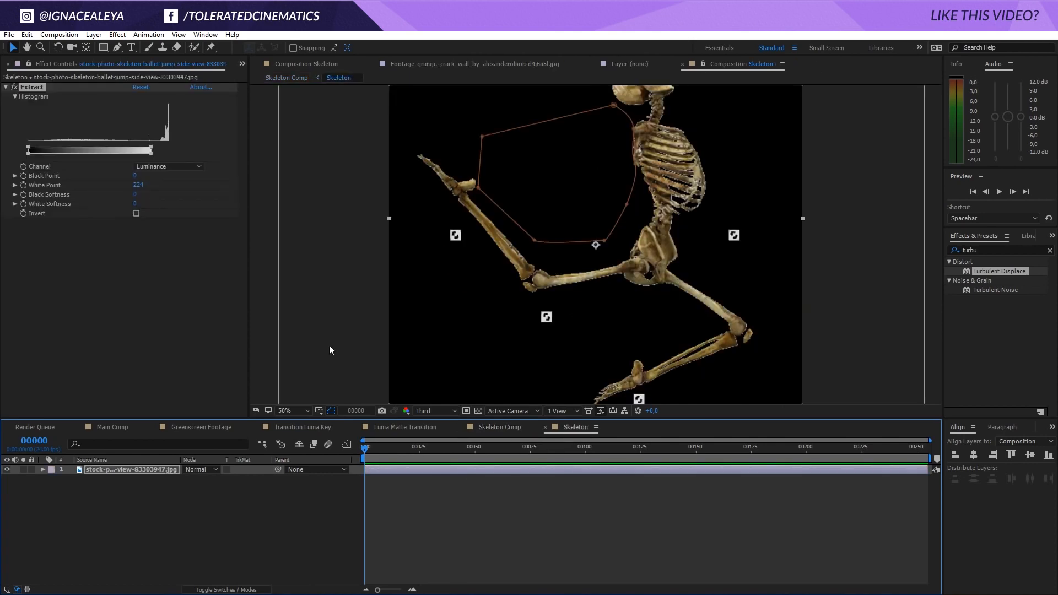
{"action": "left_click_drag", "start_coordinate": [148, 145], "coordinate": [143, 147]}
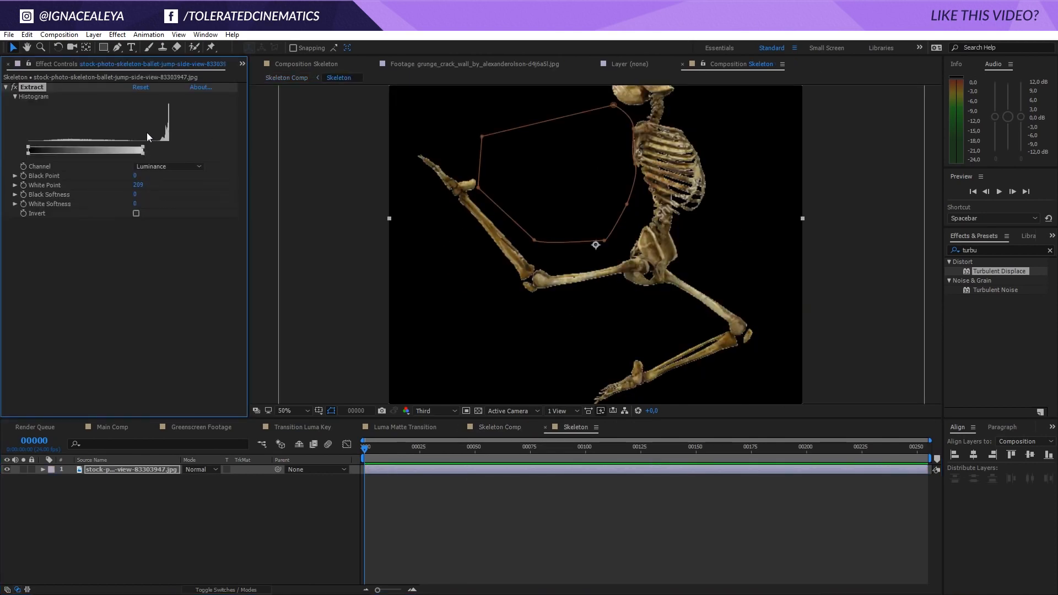
{"action": "left_click", "coordinate": [507, 424]}
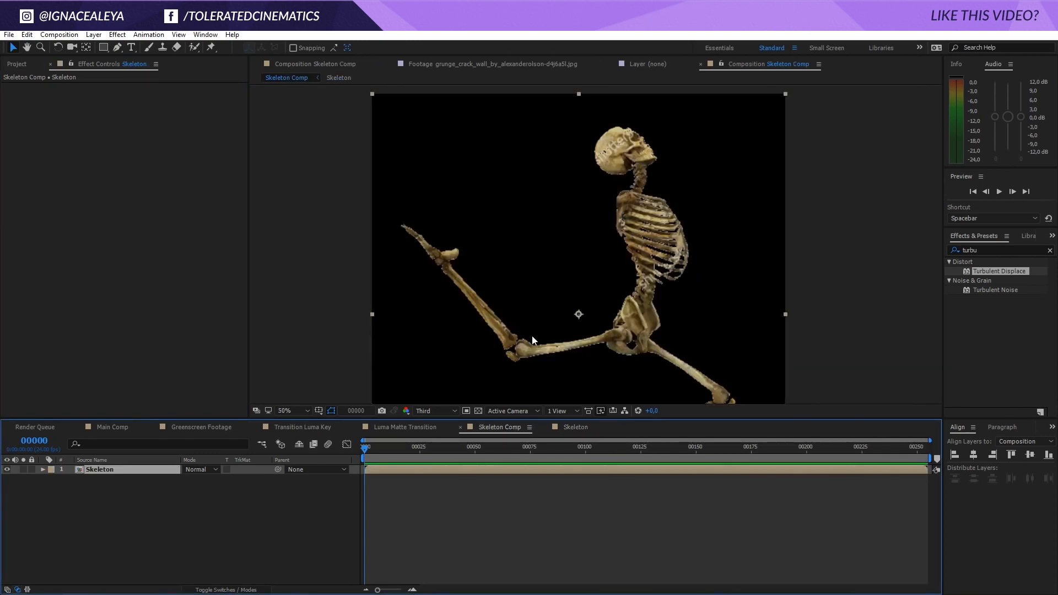
- Find the Matte Choker effect and apply it to the Skeleton layer in Skeleton Comp
{"action": "left_click", "coordinate": [985, 248]}
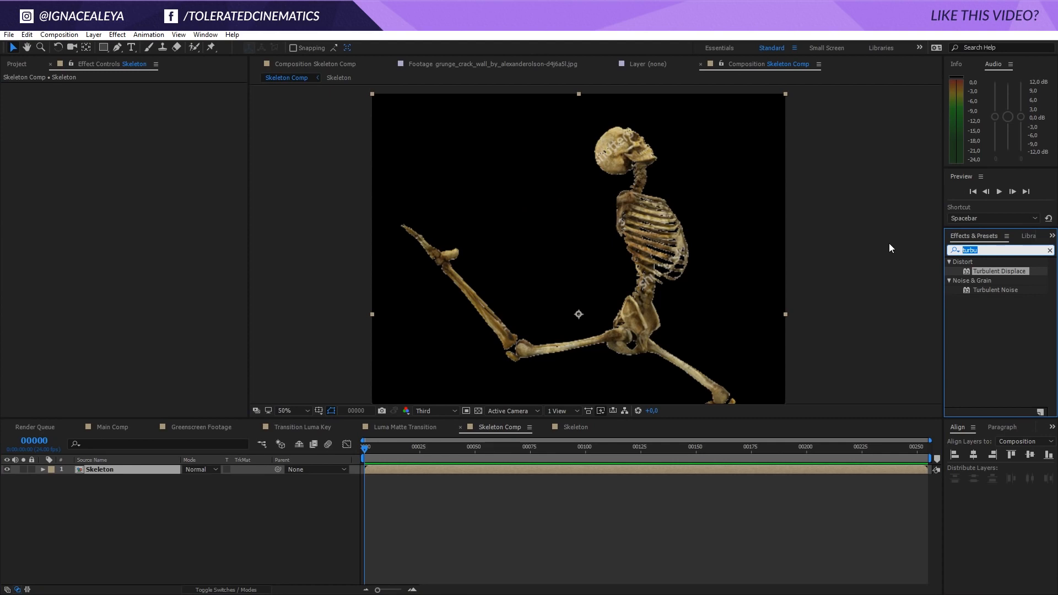
{"action": "type", "text": "choker"}
{"action": "left_click_drag", "start_coordinate": [979, 269], "coordinate": [543, 471]}
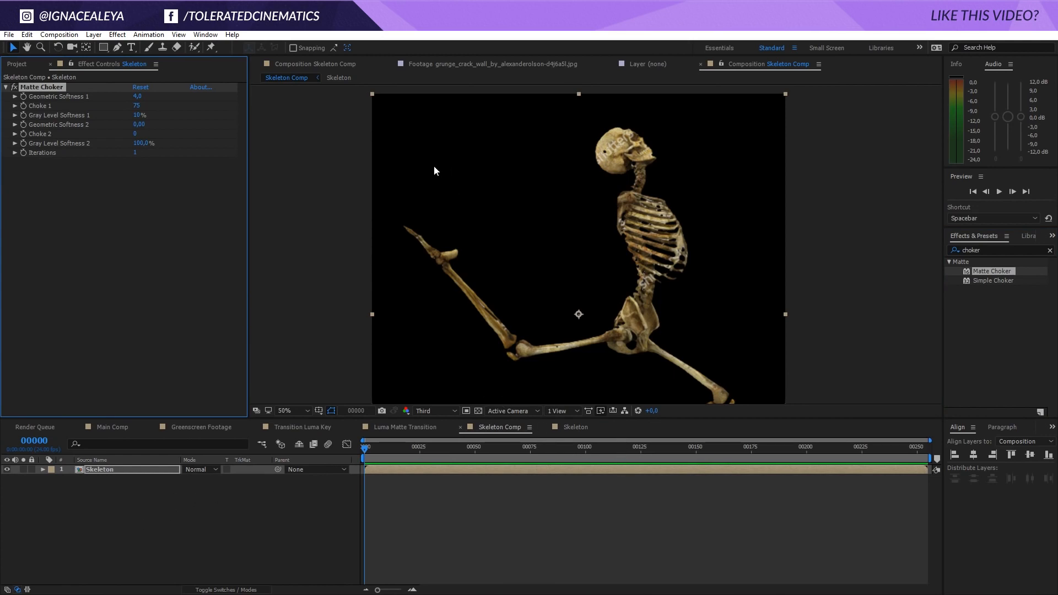
- Add the Skeleton composition as the top layer of Main Comp
{"action": "left_click", "coordinate": [103, 423]}
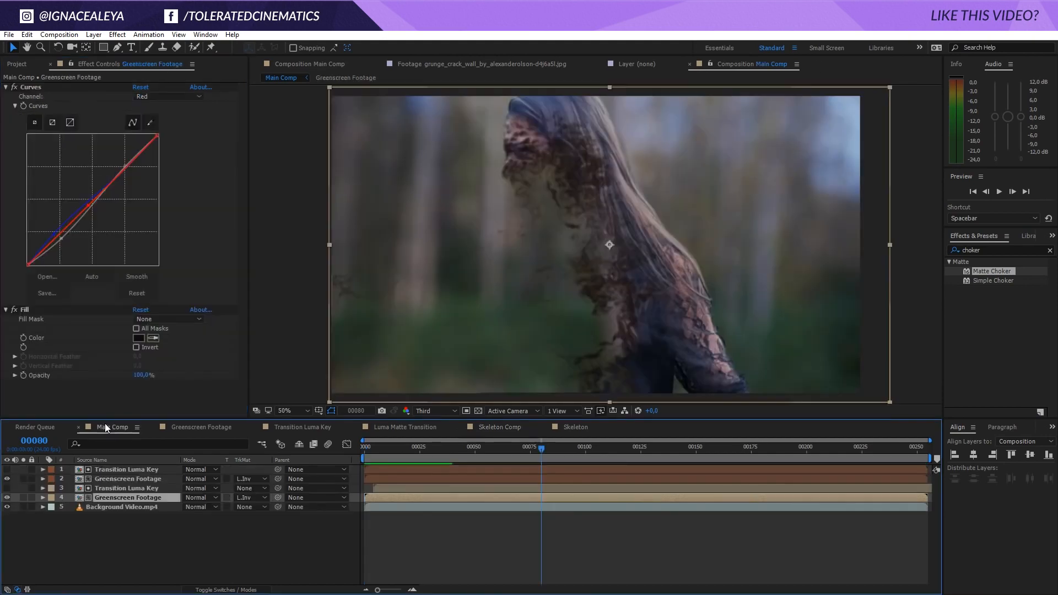
{"action": "left_click", "coordinate": [15, 64]}
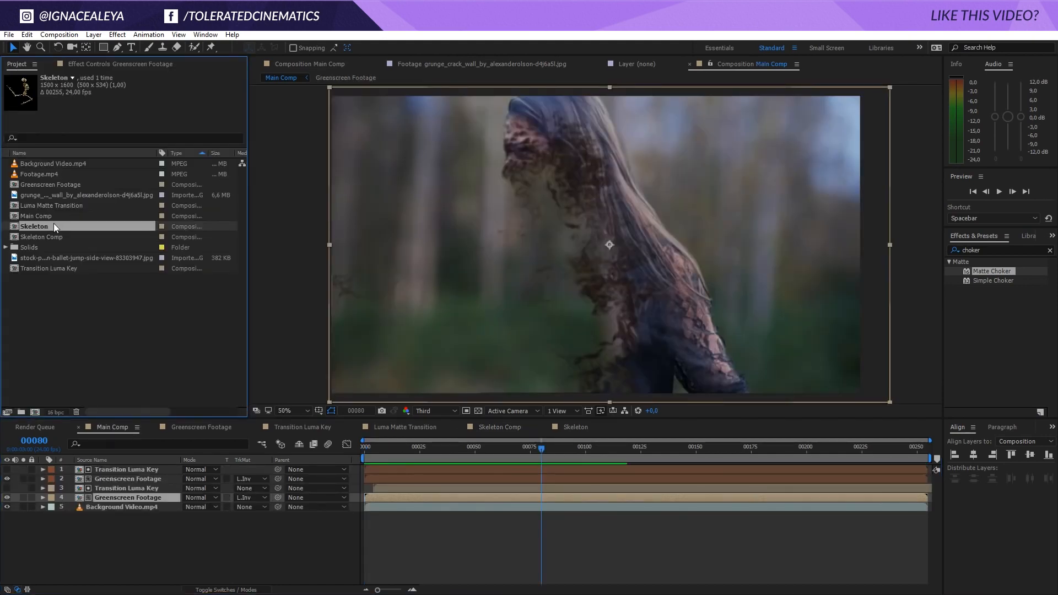
{"action": "left_click_drag", "start_coordinate": [49, 224], "coordinate": [117, 468]}
{"action": "scroll", "coordinate": [484, 253], "scroll_direction": "down", "scroll_amount": 2}
{"action": "scroll", "coordinate": [483, 253], "scroll_direction": "up", "scroll_amount": 2}
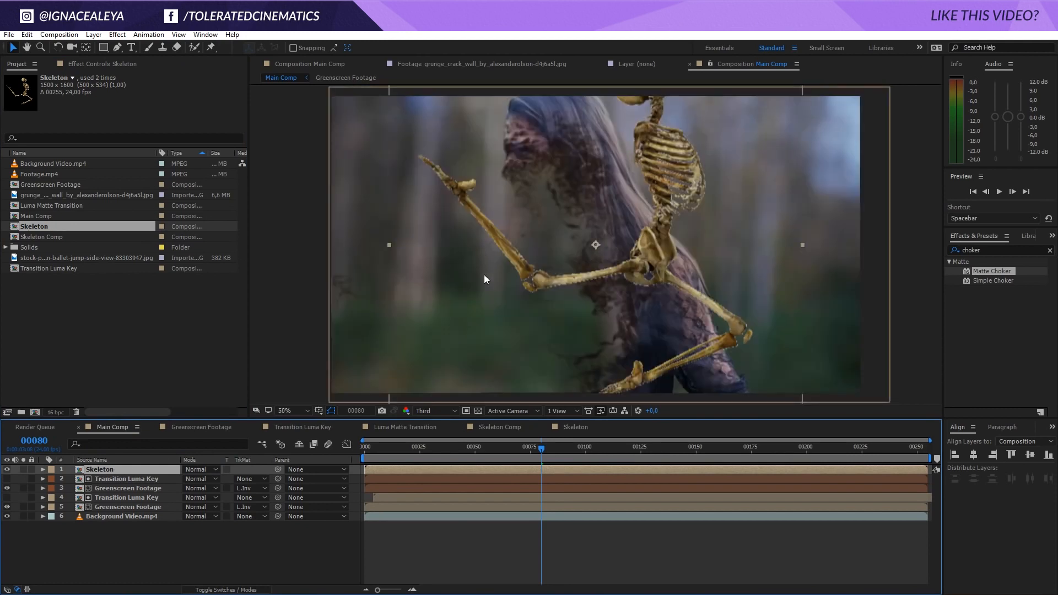
- Set the upper Greenscreen Footage layer's track matte to None and solo it together with the Skeleton layer
{"action": "left_click", "coordinate": [101, 478]}
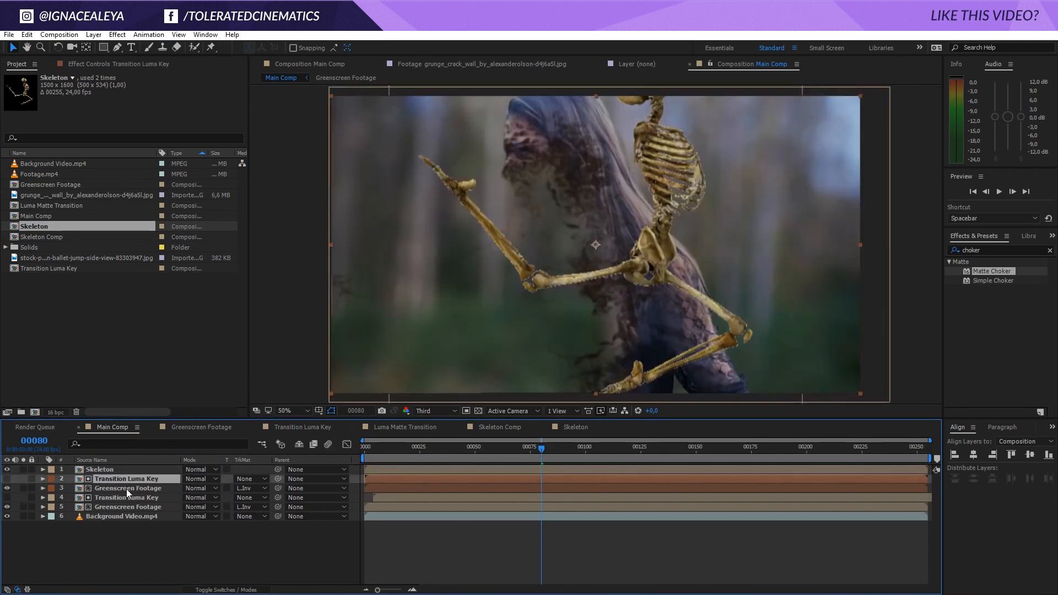
{"action": "left_click", "coordinate": [127, 488]}
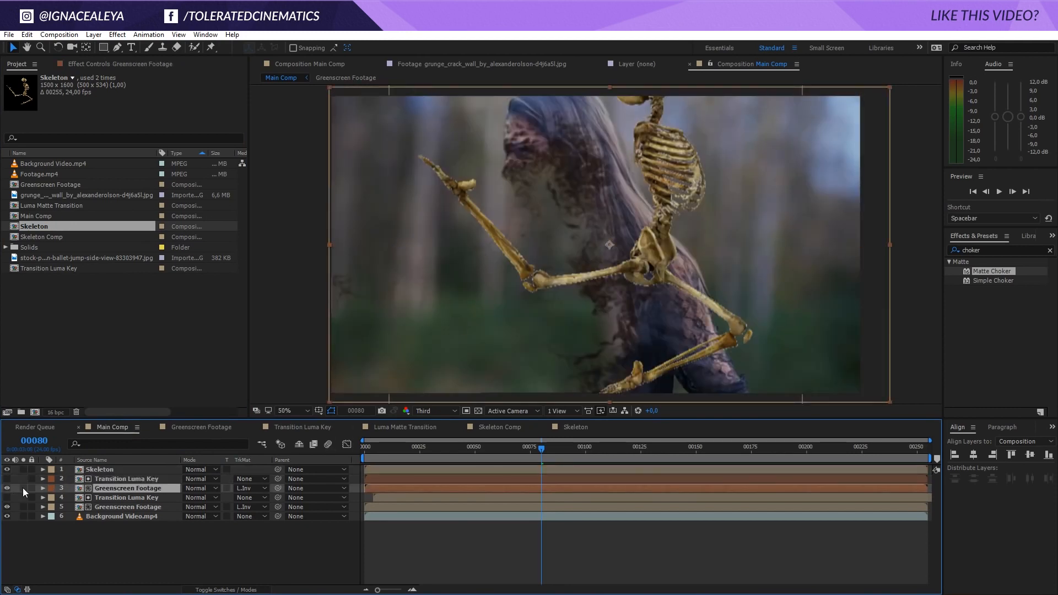
{"action": "left_click", "coordinate": [23, 488]}
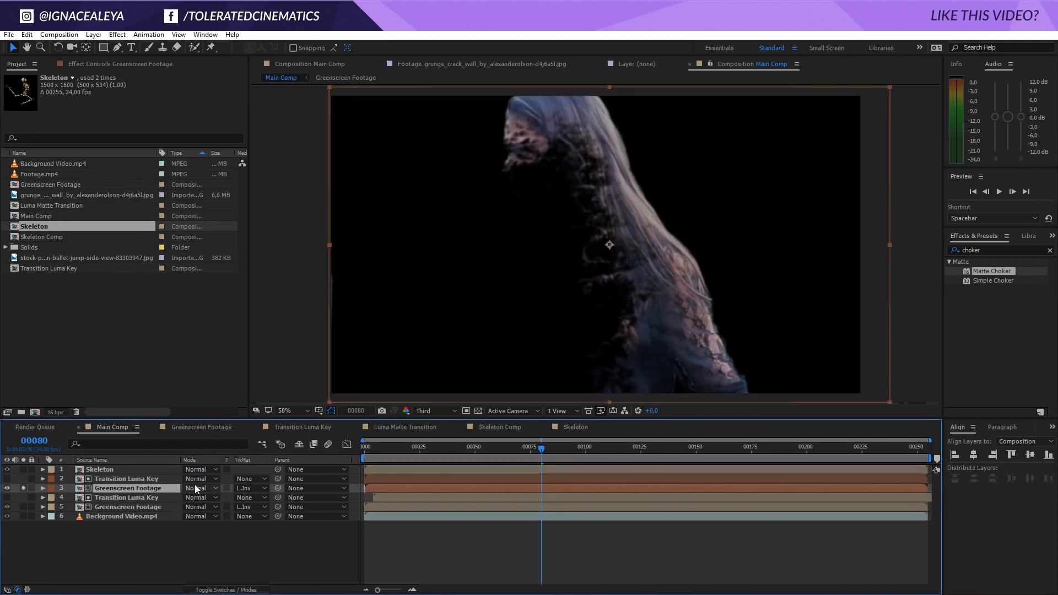
{"action": "left_click", "coordinate": [252, 488]}
{"action": "left_click", "coordinate": [246, 497]}
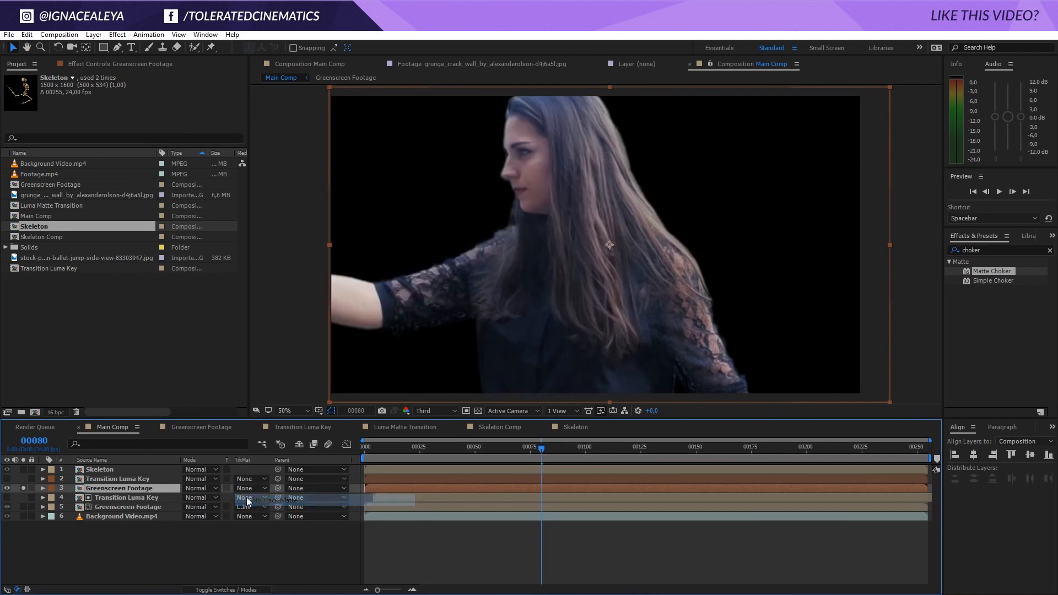
{"action": "left_click", "coordinate": [124, 469]}
{"action": "left_click", "coordinate": [24, 469]}
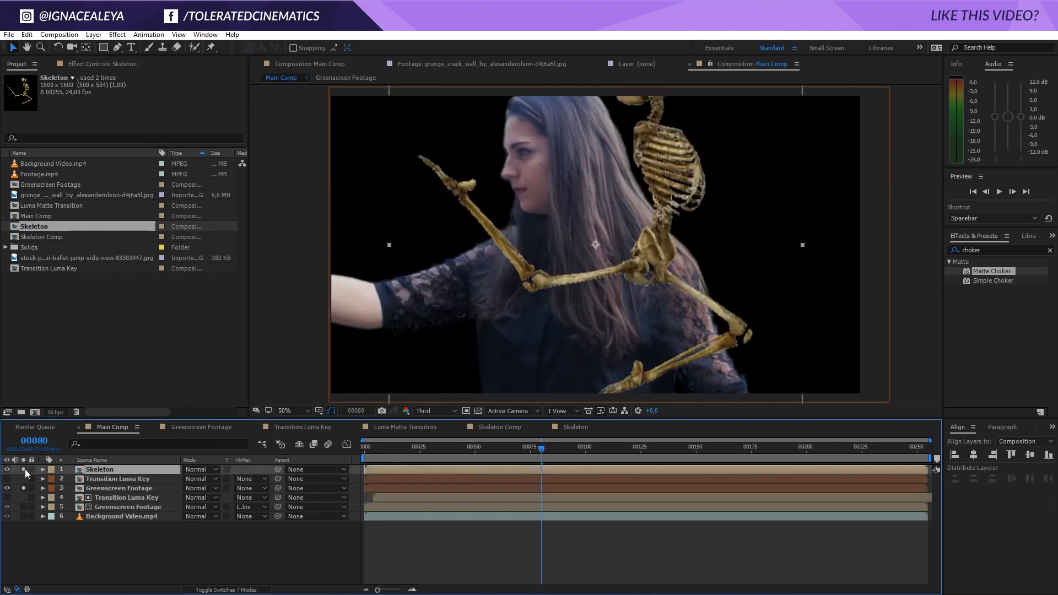
- Flip the Skeleton layer horizontally, enlarge it and position its ribcage over the woman's torso
{"action": "key", "text": "comma"}
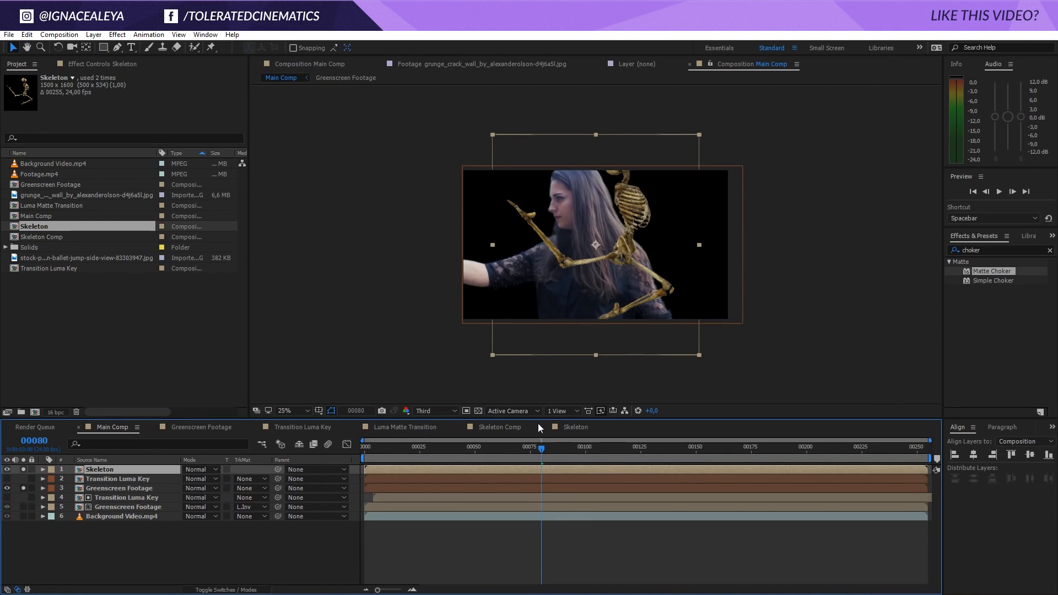
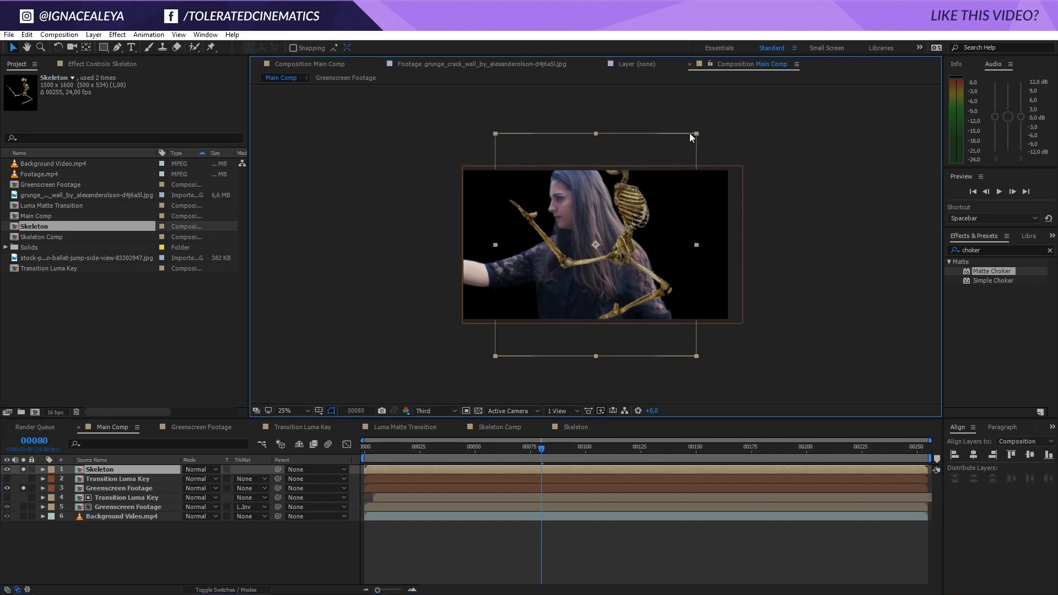
{"action": "left_click_drag", "start_coordinate": [689, 133], "coordinate": [438, 117]}
{"action": "left_click_drag", "start_coordinate": [481, 148], "coordinate": [551, 259]}
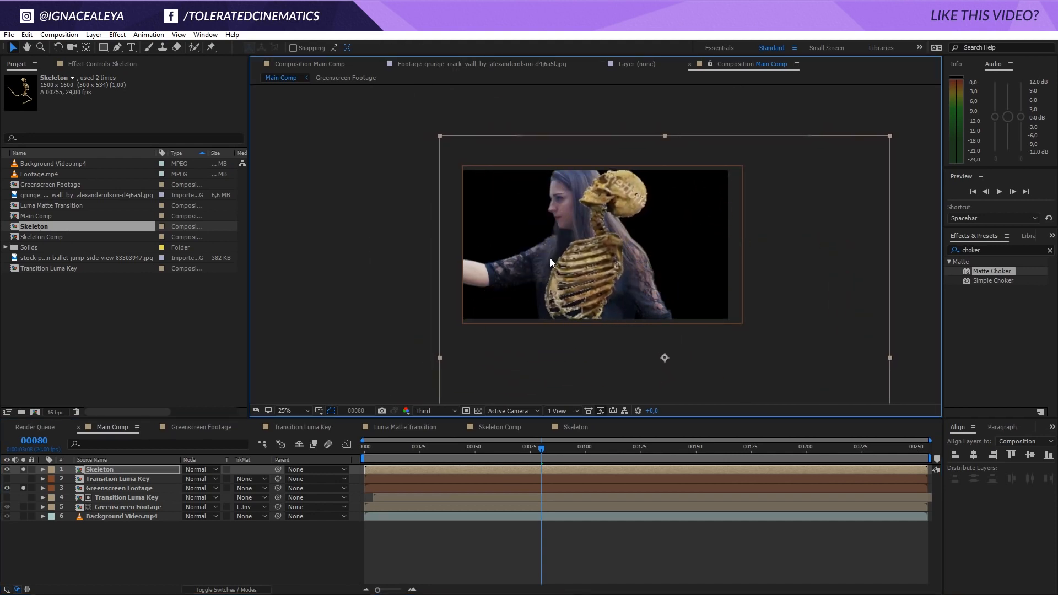
{"action": "left_click", "coordinate": [890, 134]}
{"action": "left_click_drag", "start_coordinate": [888, 136], "coordinate": [874, 145]}
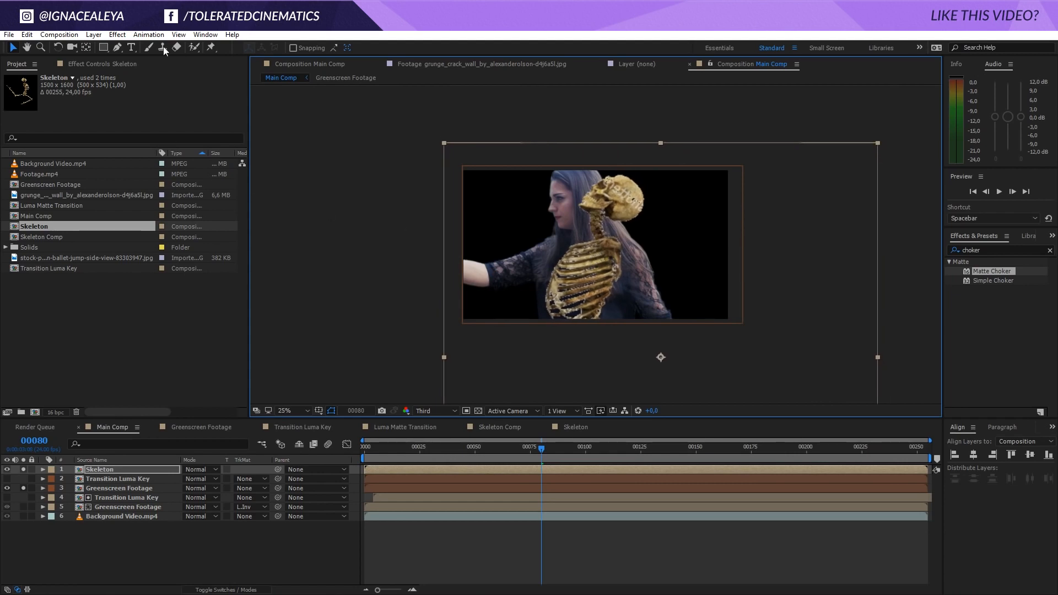
- Place puppet pins on the skeleton's skull, jaw, upper ribcage, middle ribs and just below the ribcage
{"action": "left_click", "coordinate": [211, 47]}
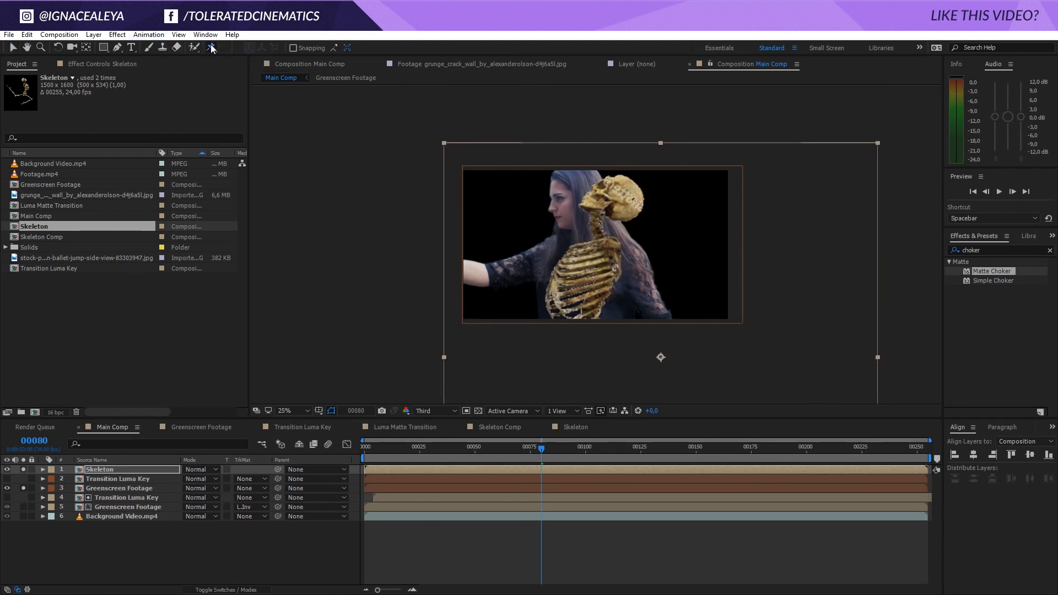
{"action": "left_click", "coordinate": [630, 185]}
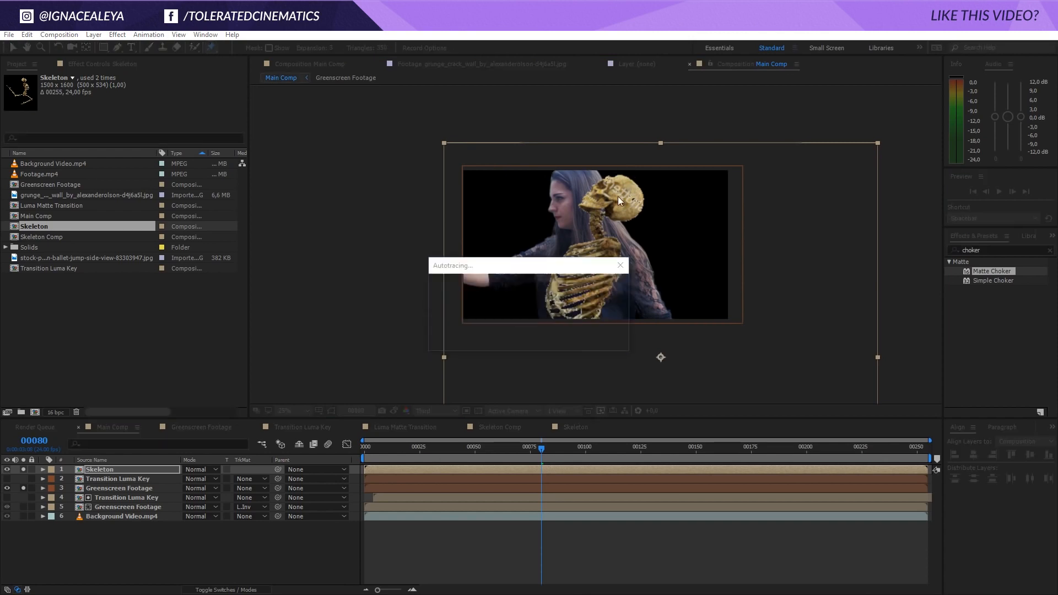
{"action": "left_click", "coordinate": [608, 198]}
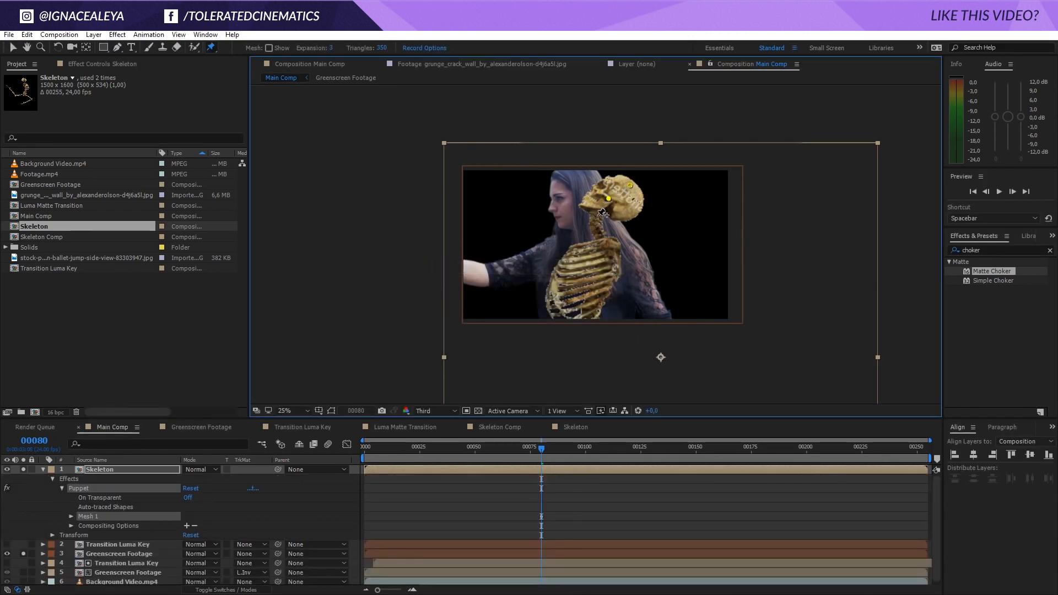
{"action": "left_click", "coordinate": [597, 247]}
{"action": "left_click", "coordinate": [580, 287]}
{"action": "left_click", "coordinate": [581, 327]}
- Add a neck pin and reposition the puppet pins so the skull matches the woman's face and the ribcage her torso
{"action": "left_click_drag", "start_coordinate": [596, 215], "coordinate": [575, 208]}
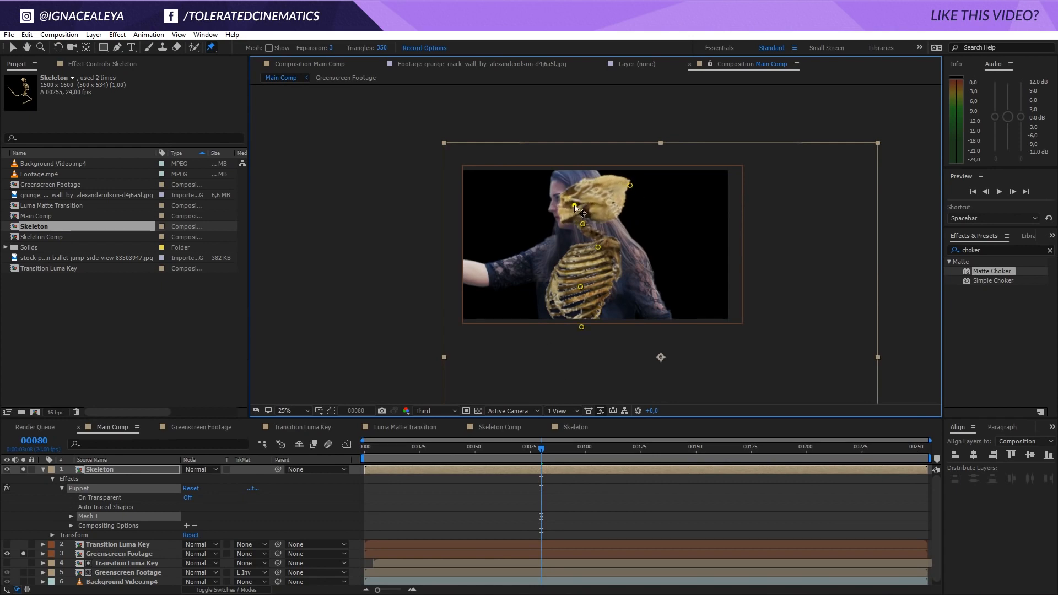
{"action": "left_click_drag", "start_coordinate": [630, 185], "coordinate": [562, 173]}
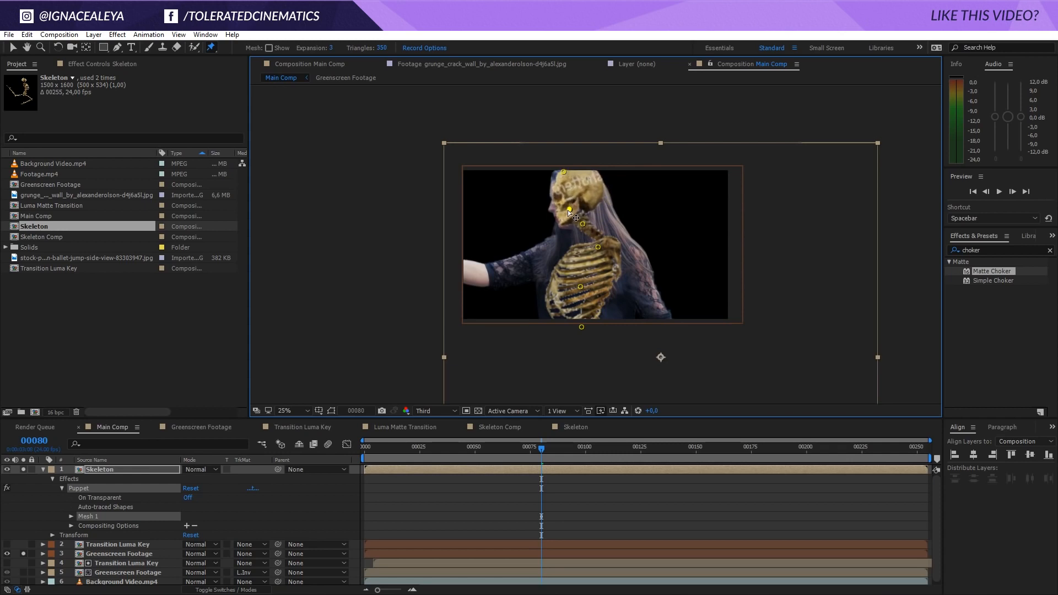
{"action": "left_click_drag", "start_coordinate": [568, 208], "coordinate": [567, 210]}
{"action": "left_click_drag", "start_coordinate": [595, 249], "coordinate": [580, 245]}
{"action": "left_click_drag", "start_coordinate": [580, 287], "coordinate": [573, 286]}
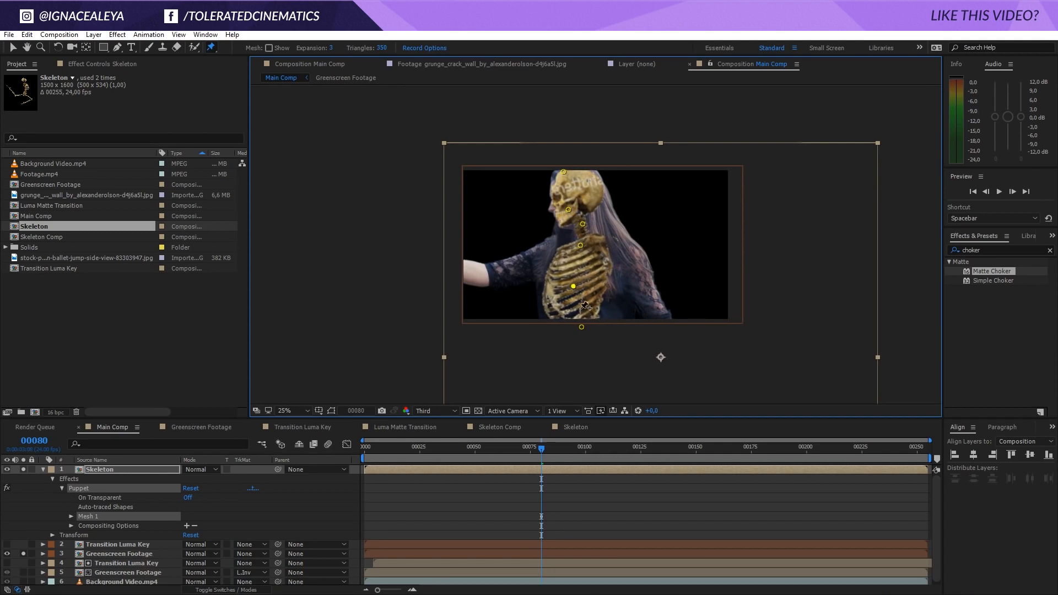
{"action": "left_click_drag", "start_coordinate": [581, 328], "coordinate": [592, 331]}
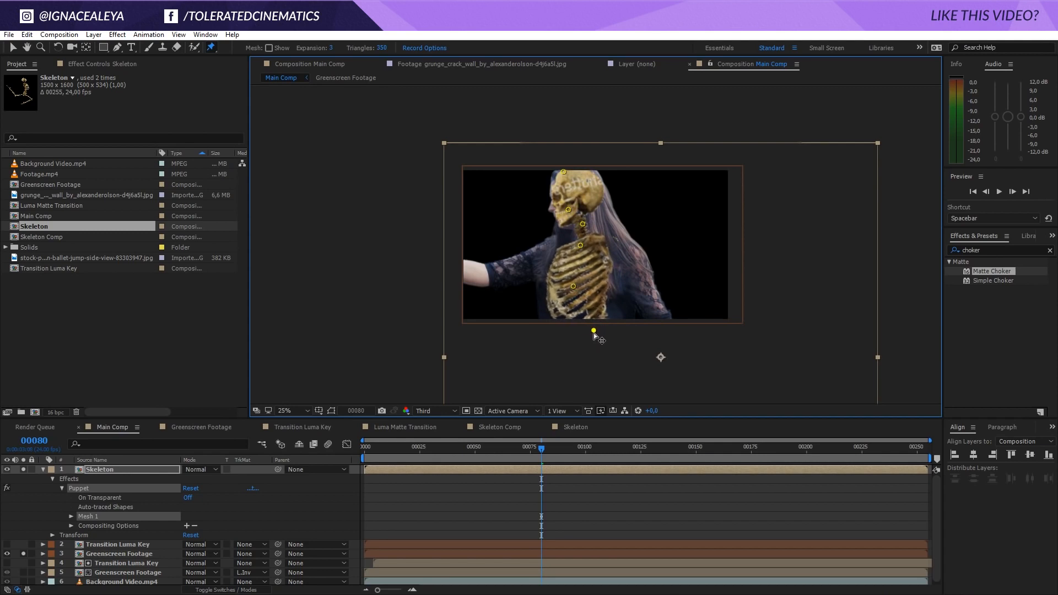
- Key the skeleton's jaw pin at frame 0 so it lines up with the woman's face
{"action": "left_click", "coordinate": [530, 451]}
{"action": "left_click_drag", "start_coordinate": [524, 455], "coordinate": [364, 457]}
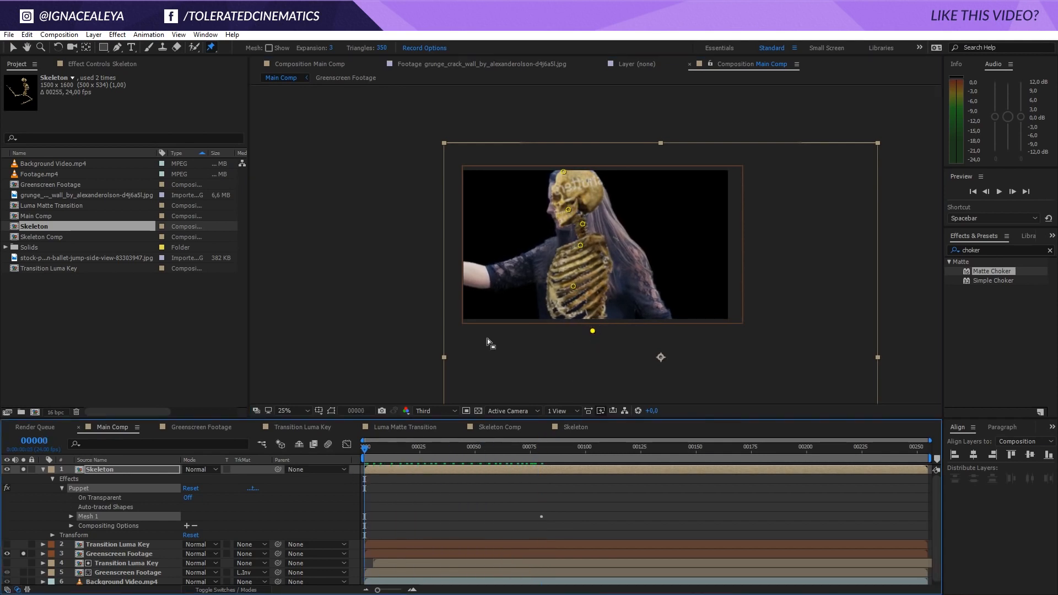
{"action": "left_click", "coordinate": [567, 210]}
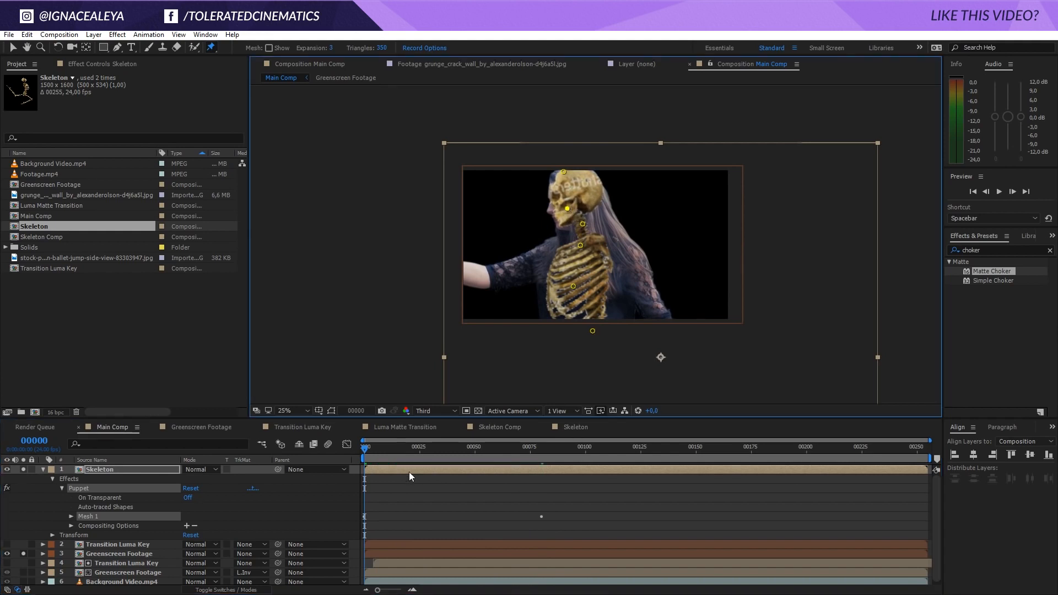
- At the last frame, reposition the skeleton's skull, jaw and neck pins to follow the woman as she leans back
{"action": "left_click_drag", "start_coordinate": [463, 449], "coordinate": [954, 484]}
{"action": "left_click_drag", "start_coordinate": [565, 173], "coordinate": [781, 273]}
{"action": "left_click_drag", "start_coordinate": [568, 210], "coordinate": [737, 270]}
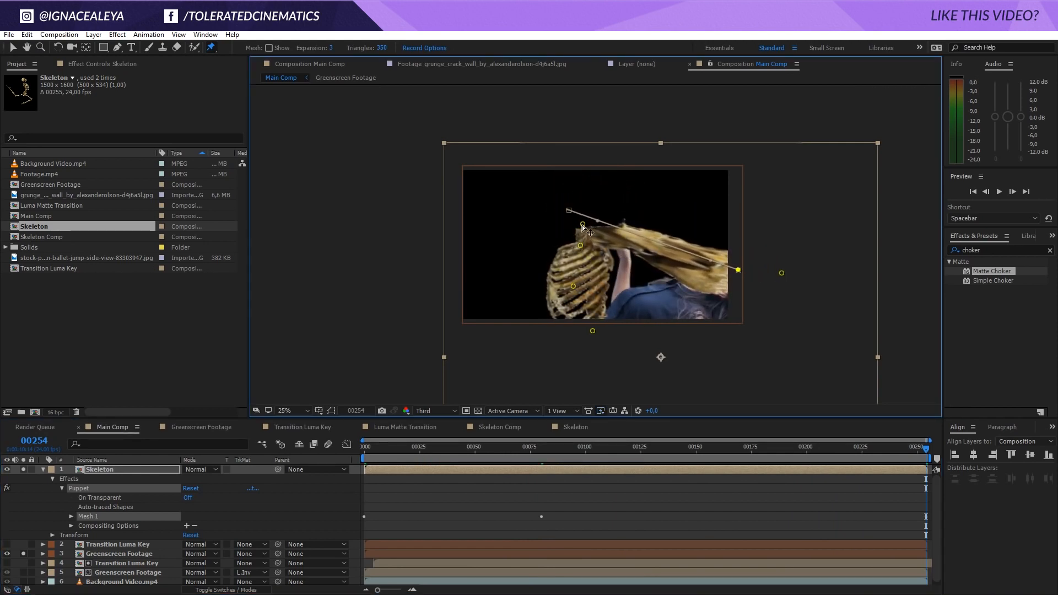
{"action": "left_click_drag", "start_coordinate": [582, 223], "coordinate": [746, 271]}
- At frame 222, fit the middle-rib pin and the pin below the ribcage to the woman's leaning torso
{"action": "left_click_drag", "start_coordinate": [662, 312], "coordinate": [656, 308]}
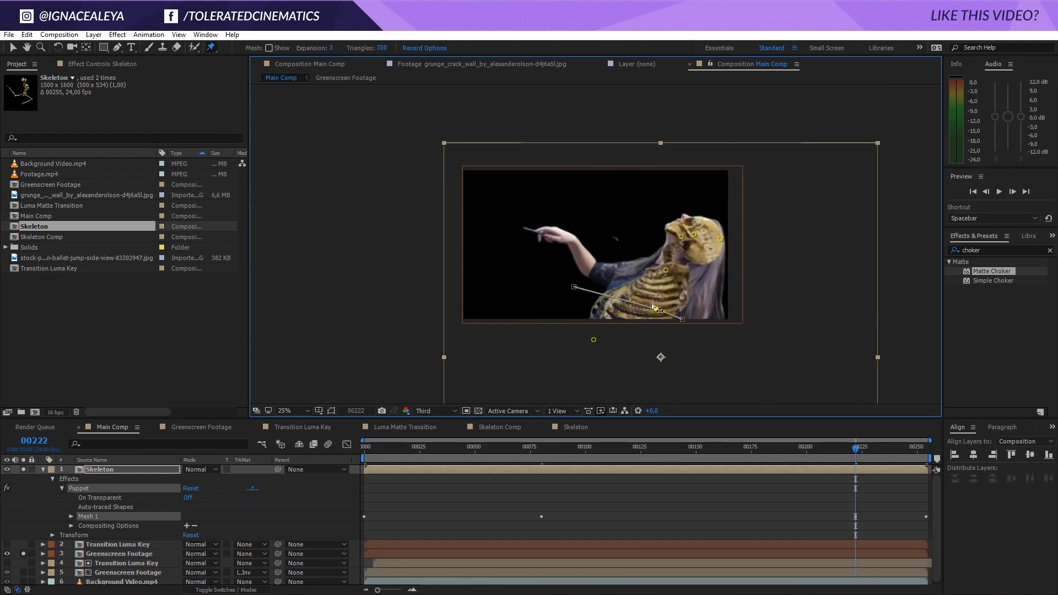
{"action": "left_click_drag", "start_coordinate": [593, 339], "coordinate": [625, 363]}
{"action": "left_click", "coordinate": [696, 241]}
- Refine the skull and jaw pins at frame 175 and about frame 200 to track the woman's head
{"action": "left_click_drag", "start_coordinate": [855, 448], "coordinate": [751, 448]}
{"action": "left_click_drag", "start_coordinate": [668, 217], "coordinate": [655, 192]}
{"action": "left_click_drag", "start_coordinate": [641, 212], "coordinate": [617, 207]}
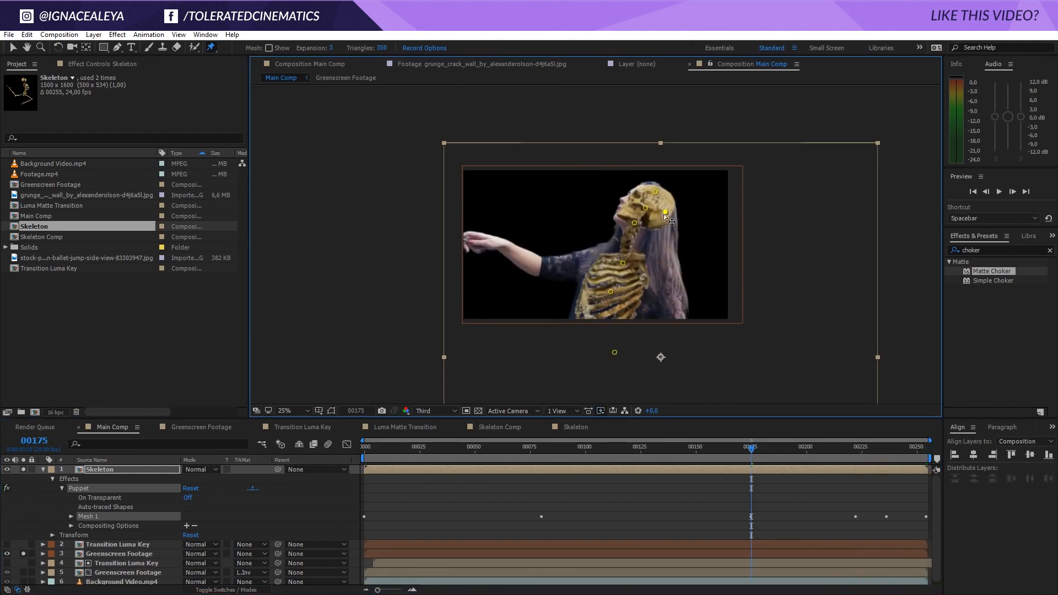
{"action": "left_click", "coordinate": [806, 448]}
{"action": "left_click_drag", "start_coordinate": [692, 215], "coordinate": [696, 220]}
{"action": "left_click", "coordinate": [926, 448]}
{"action": "left_click_drag", "start_coordinate": [823, 448], "coordinate": [515, 460]}
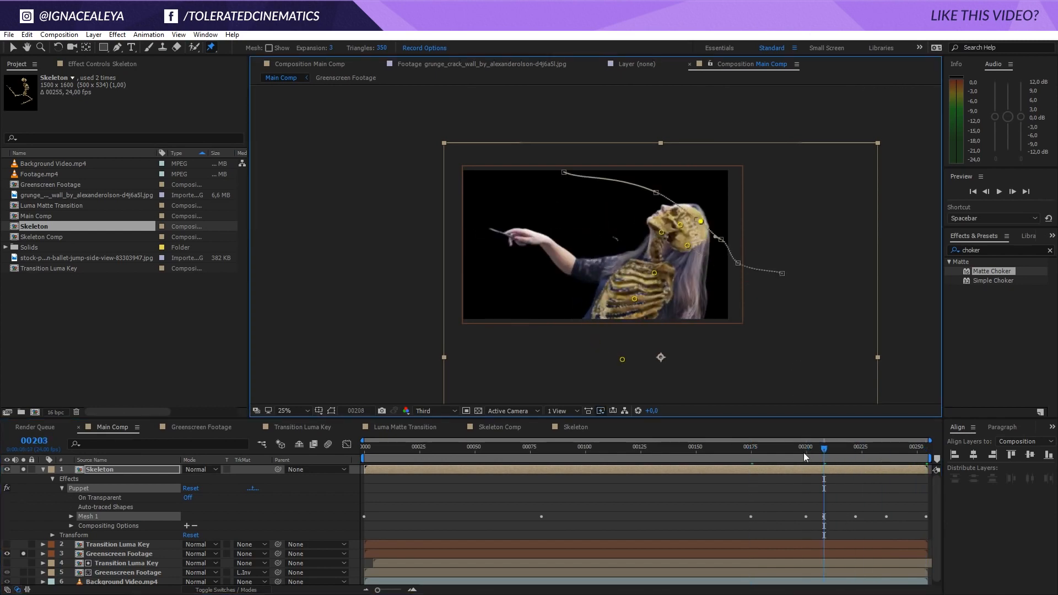
- Set the spatial interpolation of Puppet Pin 3's position keyframes at frames 80 and 102 to Linear
{"action": "key", "text": "u"}
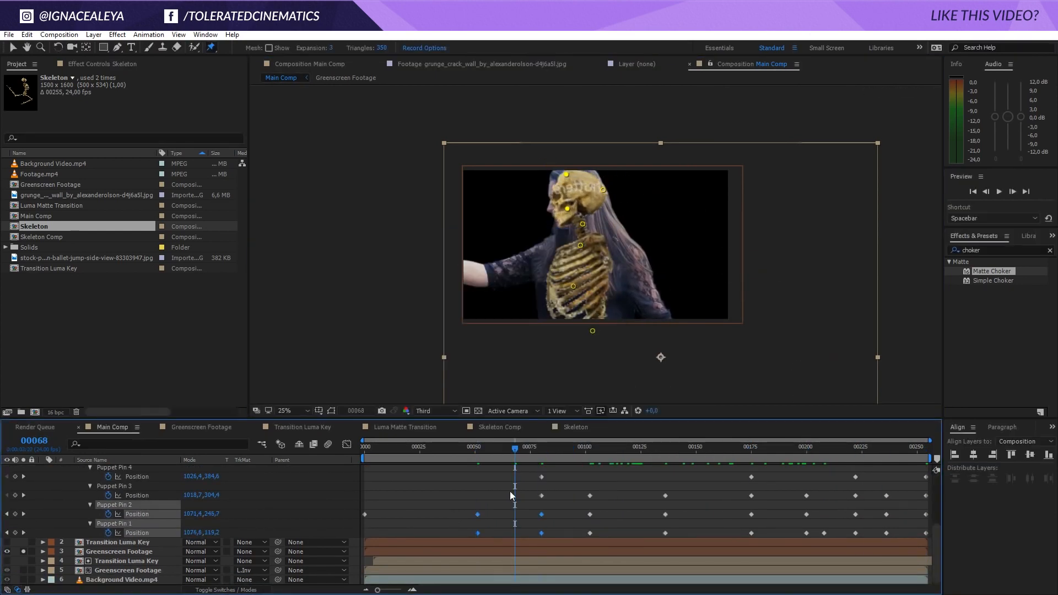
{"action": "left_click", "coordinate": [498, 495]}
{"action": "left_click_drag", "start_coordinate": [515, 443], "coordinate": [634, 498]}
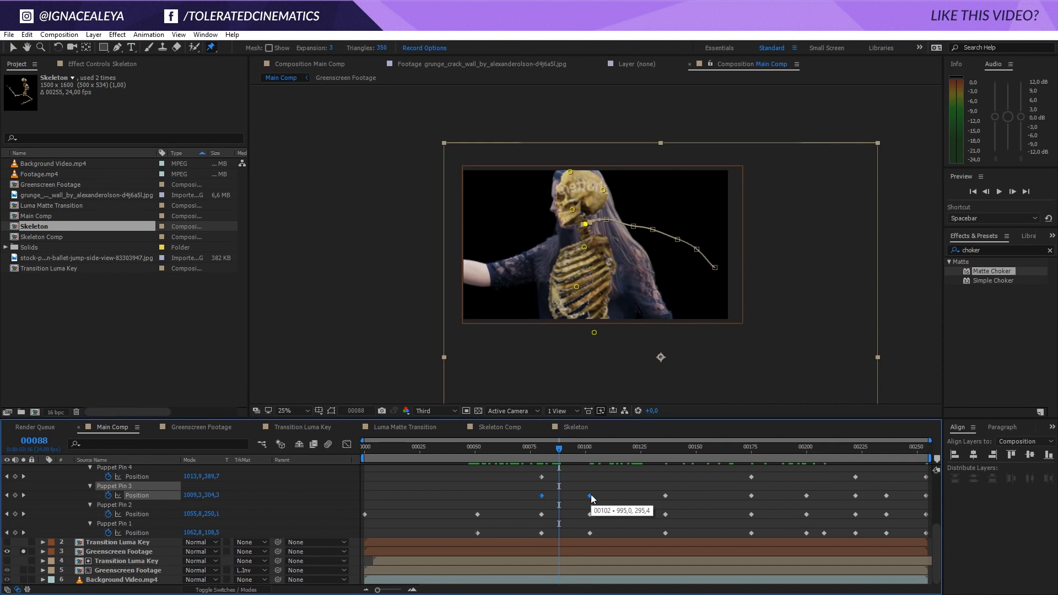
{"action": "right_click", "coordinate": [590, 494]}
{"action": "left_click", "coordinate": [650, 450]}
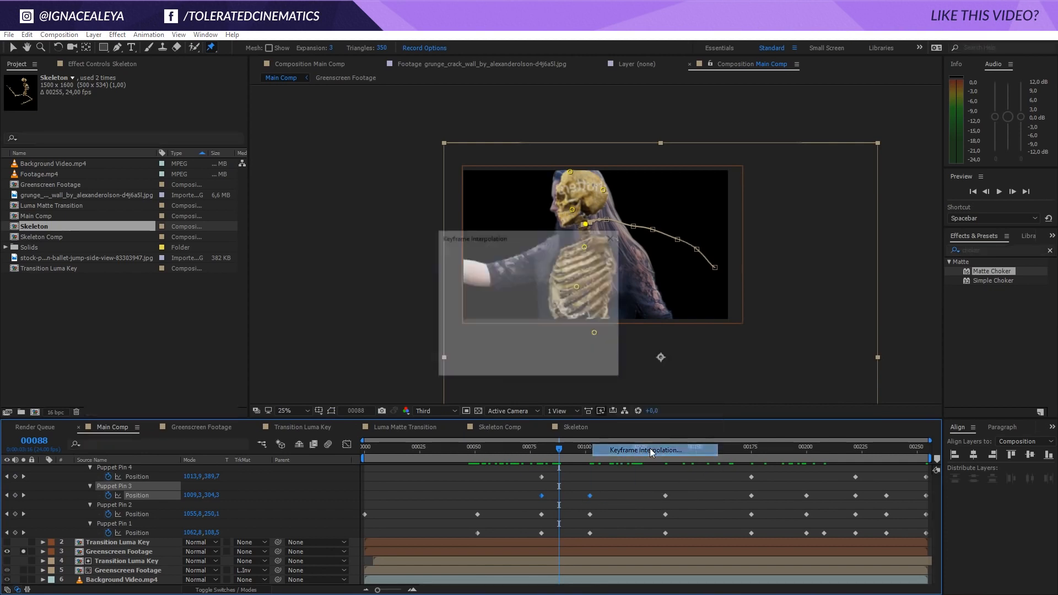
{"action": "left_click", "coordinate": [534, 293]}
{"action": "left_click", "coordinate": [544, 322]}
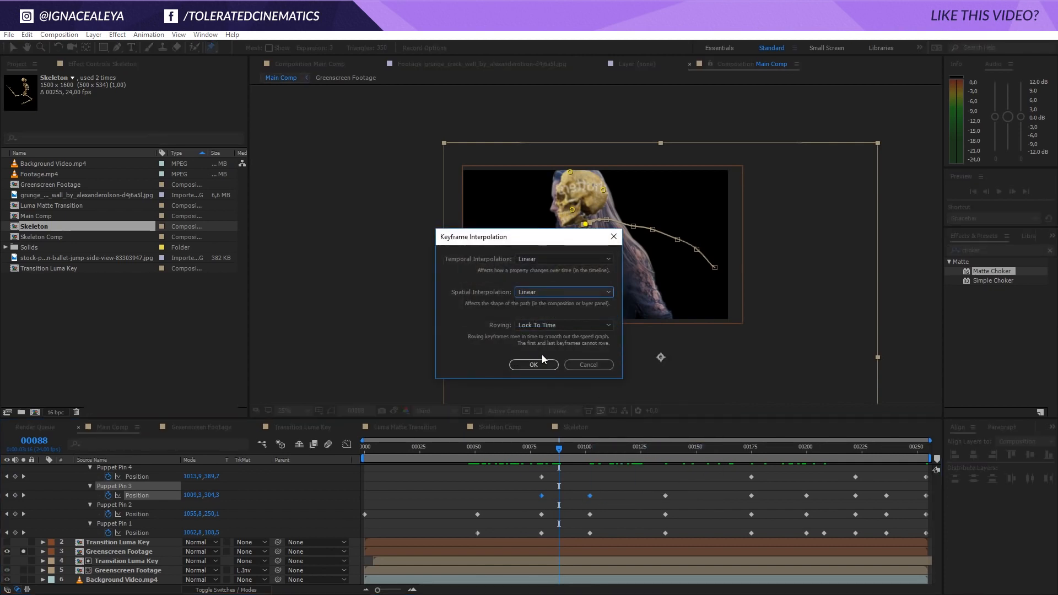
{"action": "left_click", "coordinate": [537, 362]}
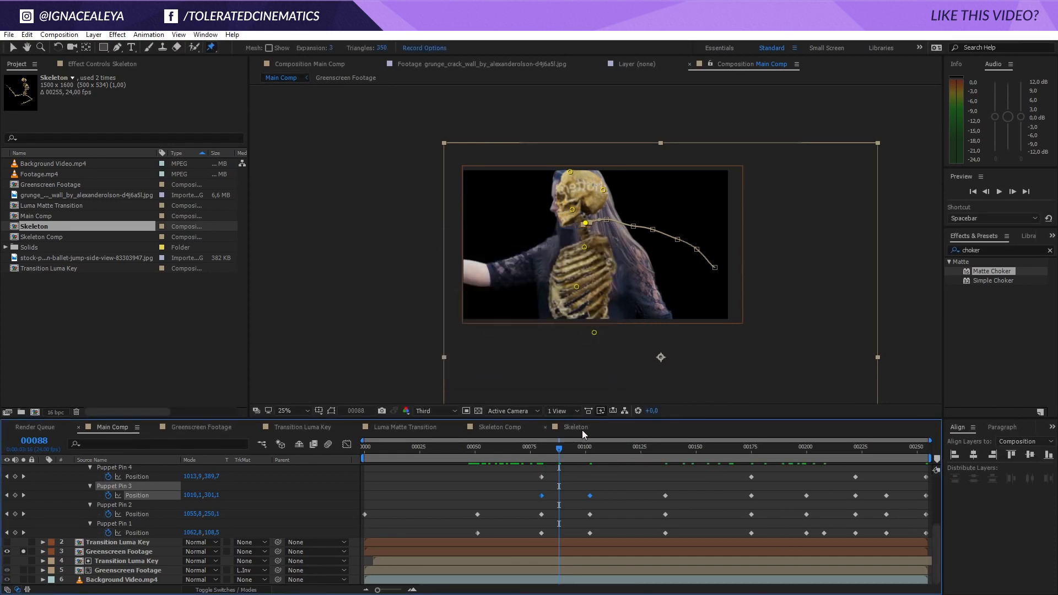
{"action": "left_click", "coordinate": [587, 471]}
{"action": "left_click_drag", "start_coordinate": [566, 448], "coordinate": [574, 495]}
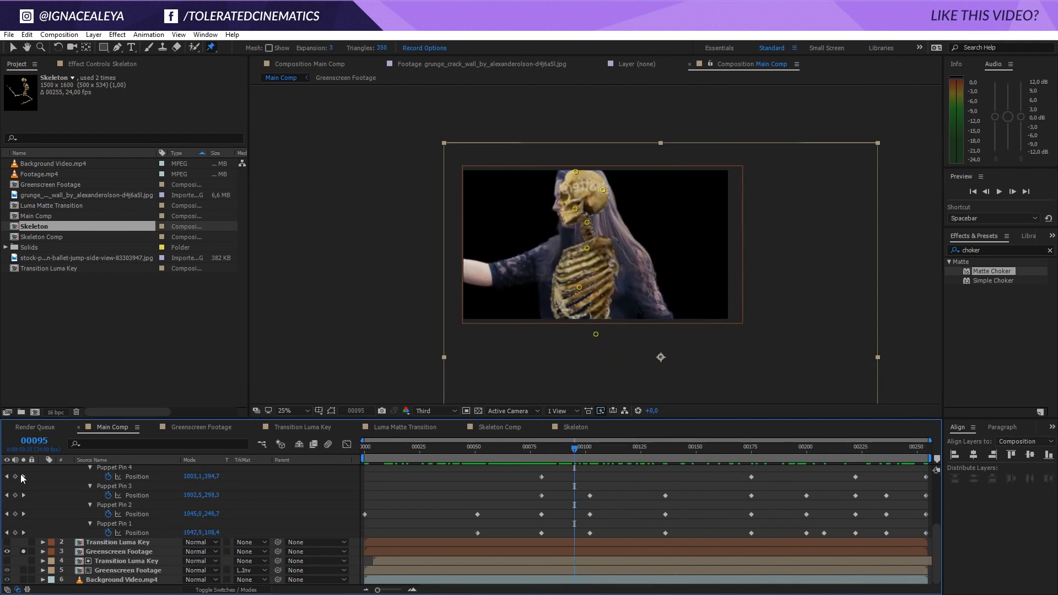
- Collapse the Skeleton layer, set the upper Greenscreen Footage track matte to Luma Inverted and turn off the solos
{"action": "scroll", "coordinate": [59, 490], "scroll_direction": "up", "scroll_amount": 3}
{"action": "left_click", "coordinate": [50, 469]}
{"action": "left_click", "coordinate": [43, 469]}
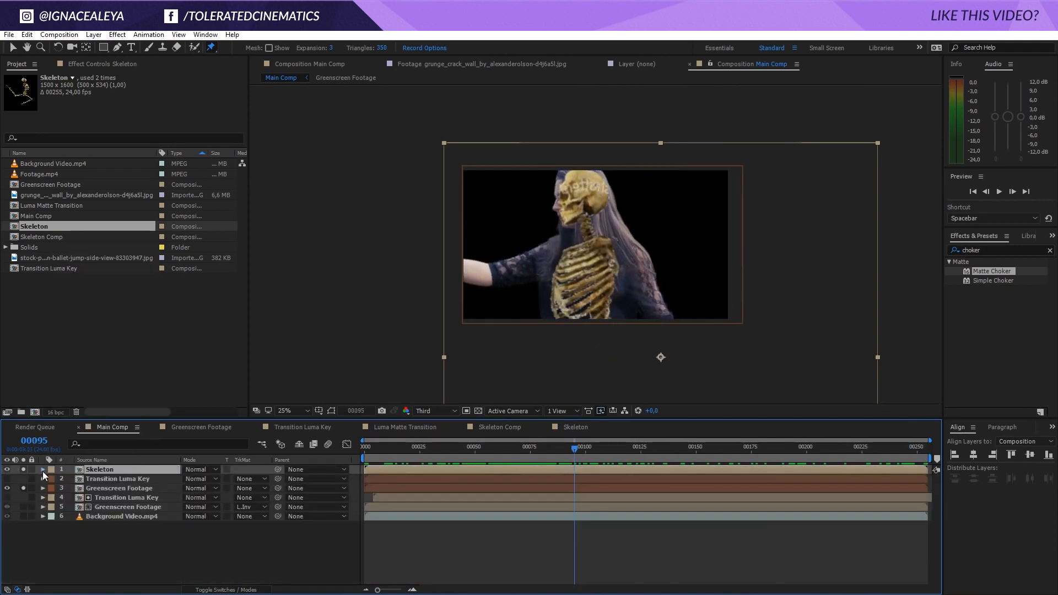
{"action": "left_click", "coordinate": [249, 489]}
{"action": "left_click", "coordinate": [284, 553]}
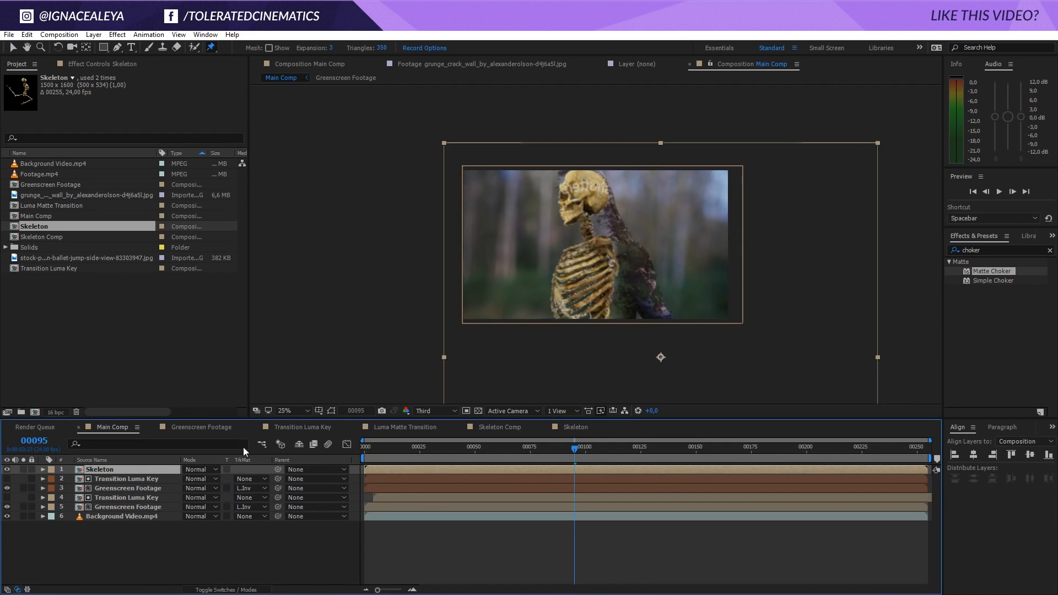
- At frame 102, shift the skeleton's ribcage, lower and neck pins toward the woman's back to match her torso
{"action": "key", "text": "u"}
{"action": "scroll", "coordinate": [479, 490], "scroll_direction": "down", "scroll_amount": 2}
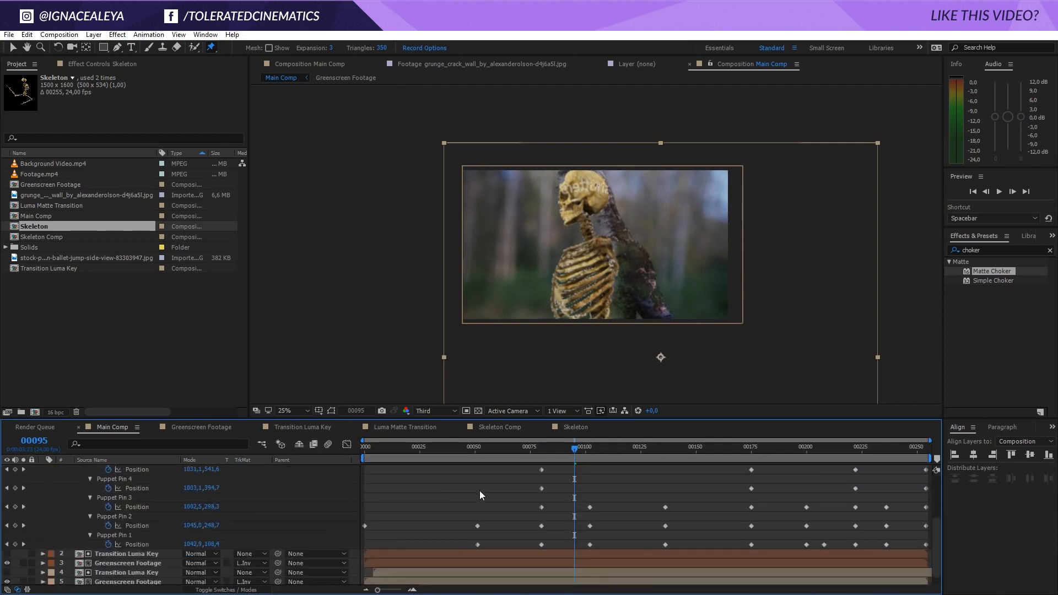
{"action": "left_click", "coordinate": [24, 544]}
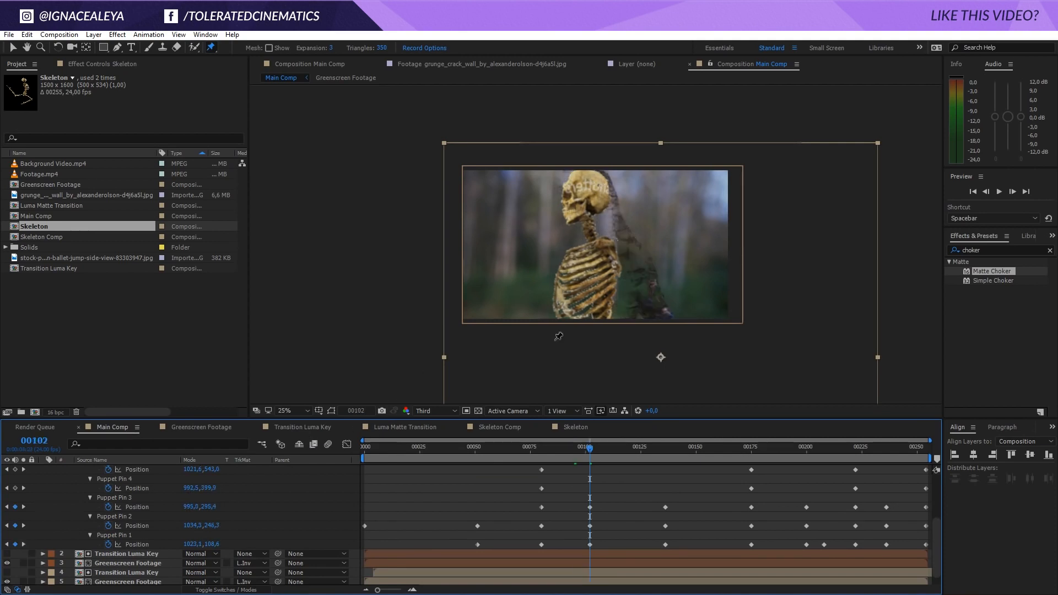
{"action": "scroll", "coordinate": [484, 496], "scroll_direction": "up", "scroll_amount": 3}
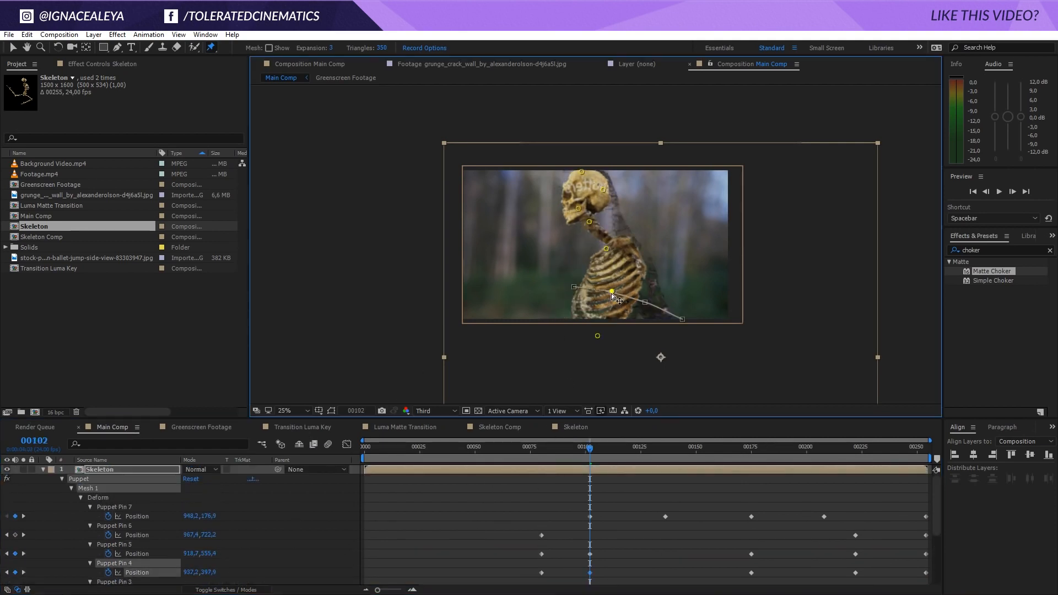
{"action": "left_click", "coordinate": [612, 292]}
{"action": "left_click_drag", "start_coordinate": [597, 338], "coordinate": [656, 358]}
{"action": "left_click_drag", "start_coordinate": [588, 224], "coordinate": [593, 223]}
{"action": "left_click_drag", "start_coordinate": [589, 449], "coordinate": [538, 468]}
{"action": "key", "text": "End"}
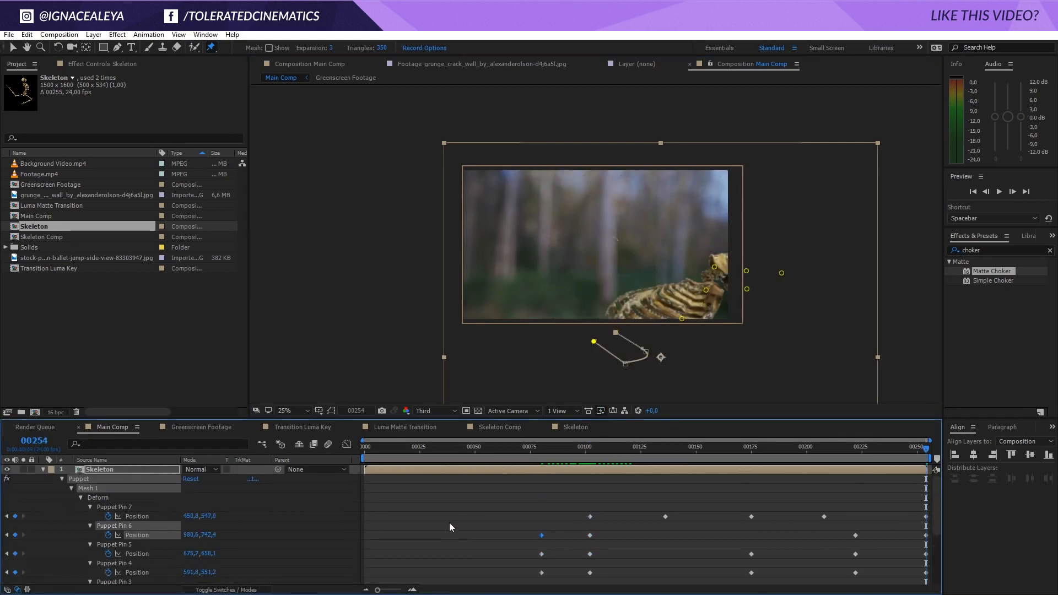
- In the Luma Matte Transition comp, delay the White Solid 1 layer to start at about frame 100
{"action": "left_click", "coordinate": [417, 427]}
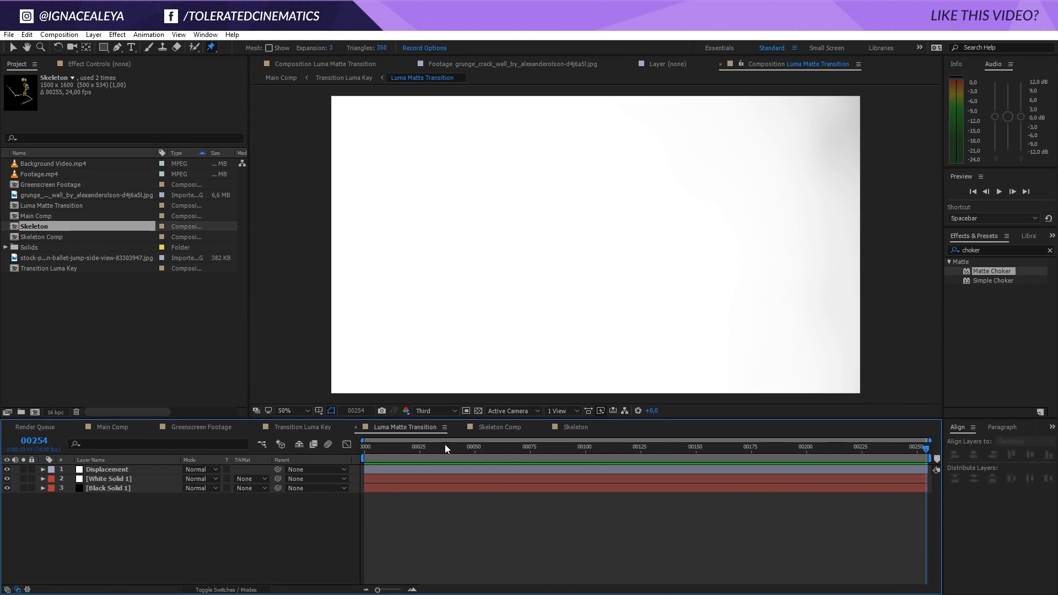
{"action": "left_click_drag", "start_coordinate": [425, 464], "coordinate": [563, 462]}
{"action": "left_click", "coordinate": [385, 477]}
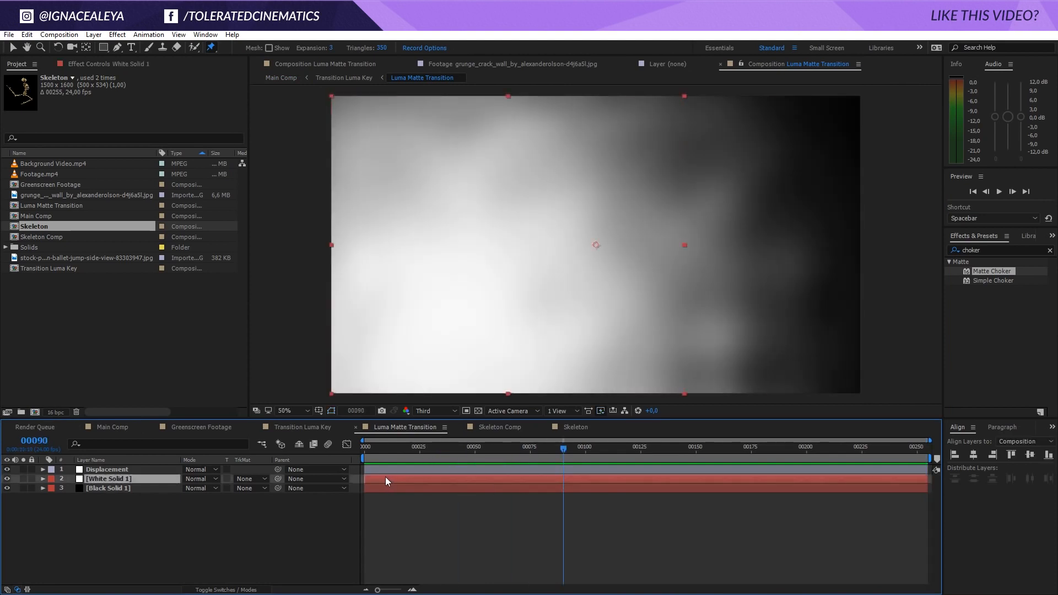
{"action": "left_click_drag", "start_coordinate": [377, 480], "coordinate": [857, 479]}
{"action": "left_click", "coordinate": [116, 427]}
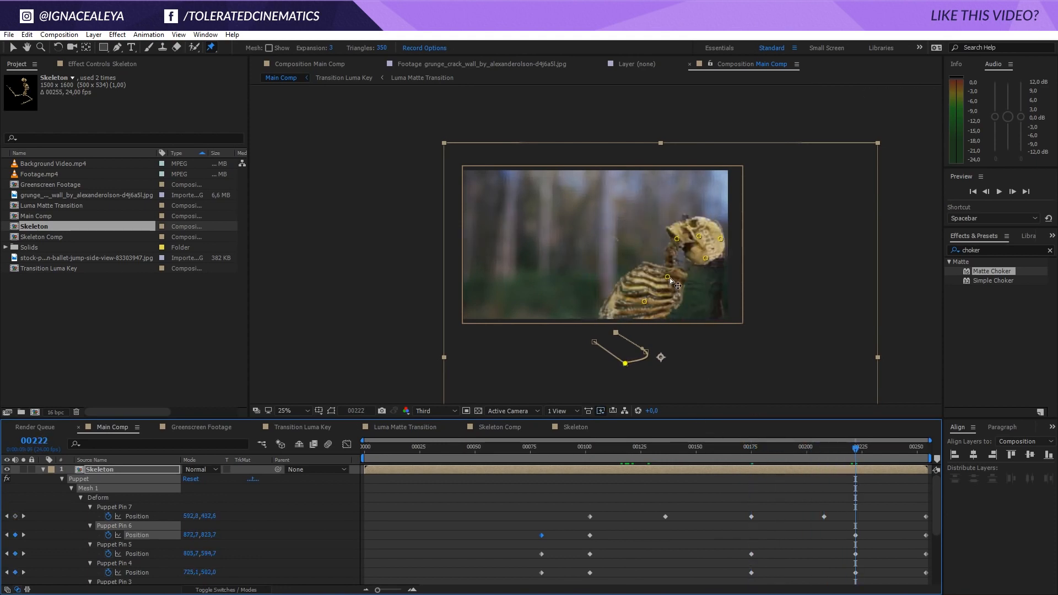
- In Main Comp at frame 222, reposition the ribcage pins and the pin below them to straighten the skeleton's torso
{"action": "left_click_drag", "start_coordinate": [668, 278], "coordinate": [682, 330]}
{"action": "left_click_drag", "start_coordinate": [625, 363], "coordinate": [670, 378]}
{"action": "left_click_drag", "start_coordinate": [693, 286], "coordinate": [682, 288]}
{"action": "left_click_drag", "start_coordinate": [683, 448], "coordinate": [805, 526]}
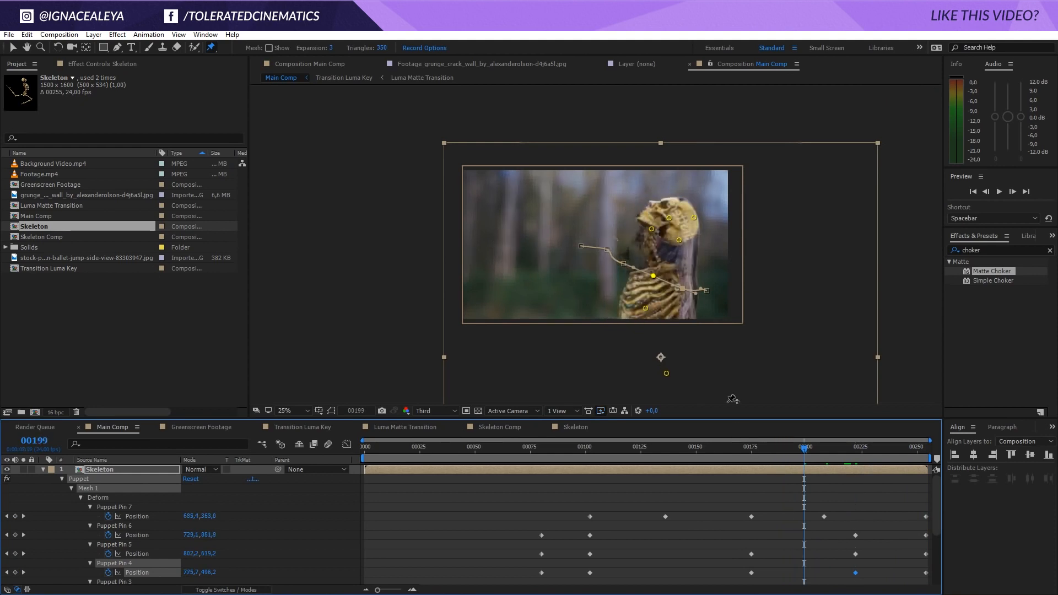
{"action": "double_click", "coordinate": [780, 468]}
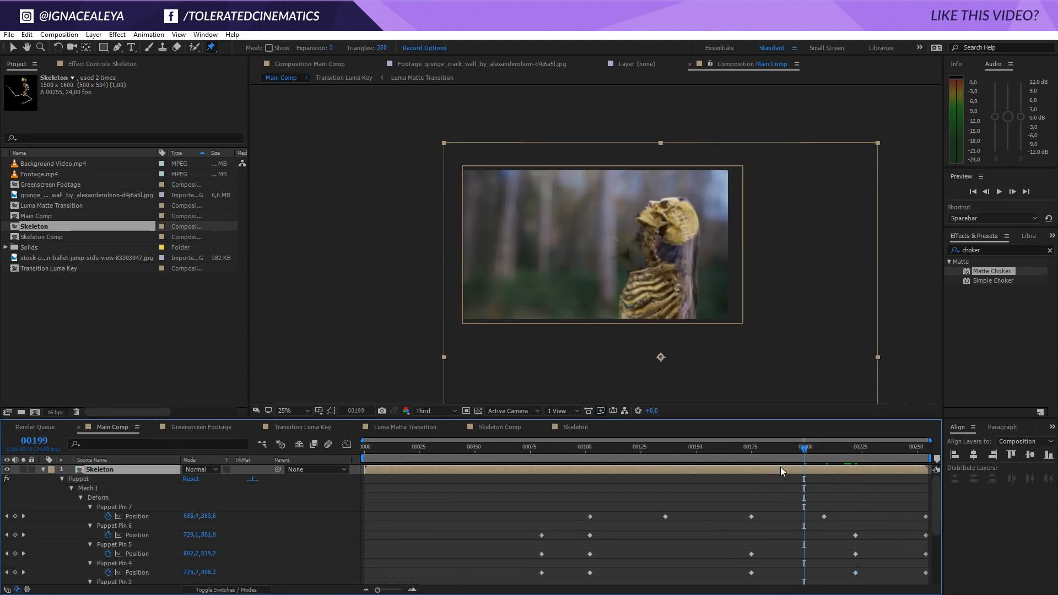
- In Luma Matte Transition, start White Solid 1 at about frame 107 and put its last Mask Path keyframe at about frame 222
{"action": "left_click", "coordinate": [422, 426]}
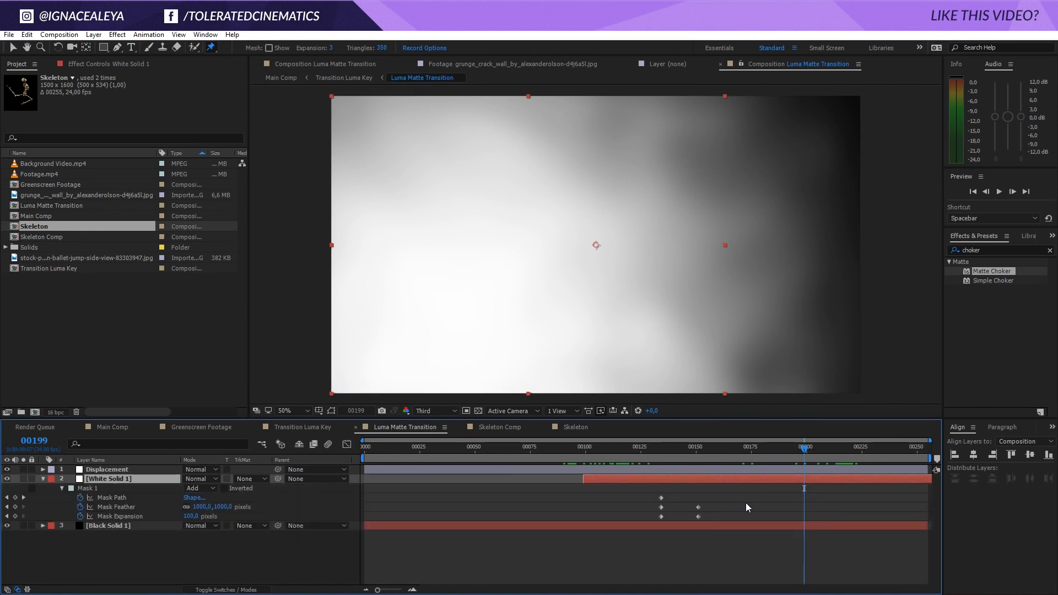
{"action": "left_click_drag", "start_coordinate": [761, 475], "coordinate": [854, 494]}
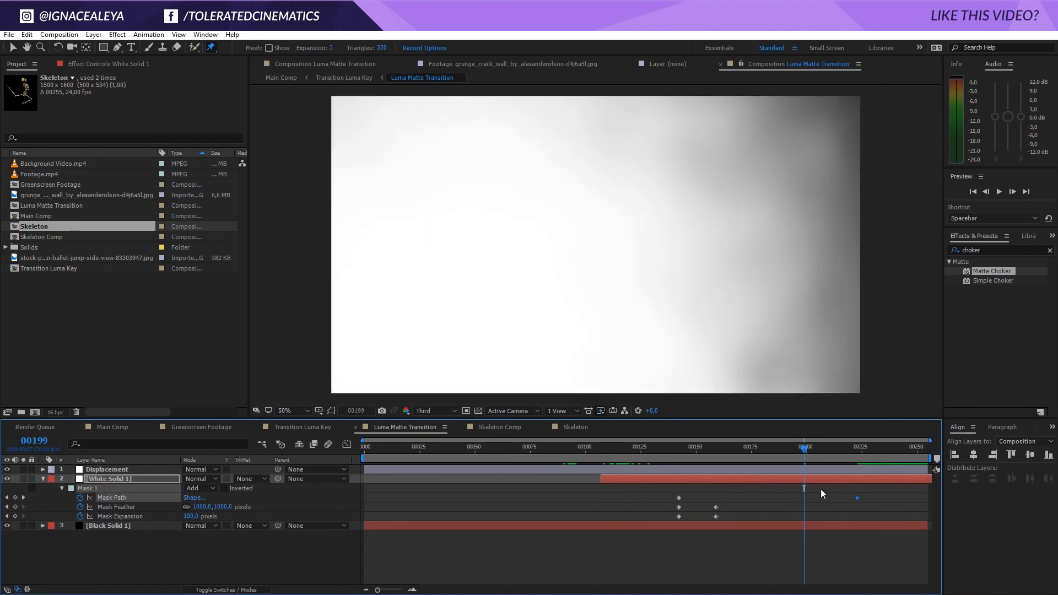
{"action": "left_click", "coordinate": [137, 429]}
- At frame 95 of Main Comp, compare the skeleton with the woman by toggling the Skeleton layer's visibility
{"action": "left_click_drag", "start_coordinate": [795, 457], "coordinate": [577, 491]}
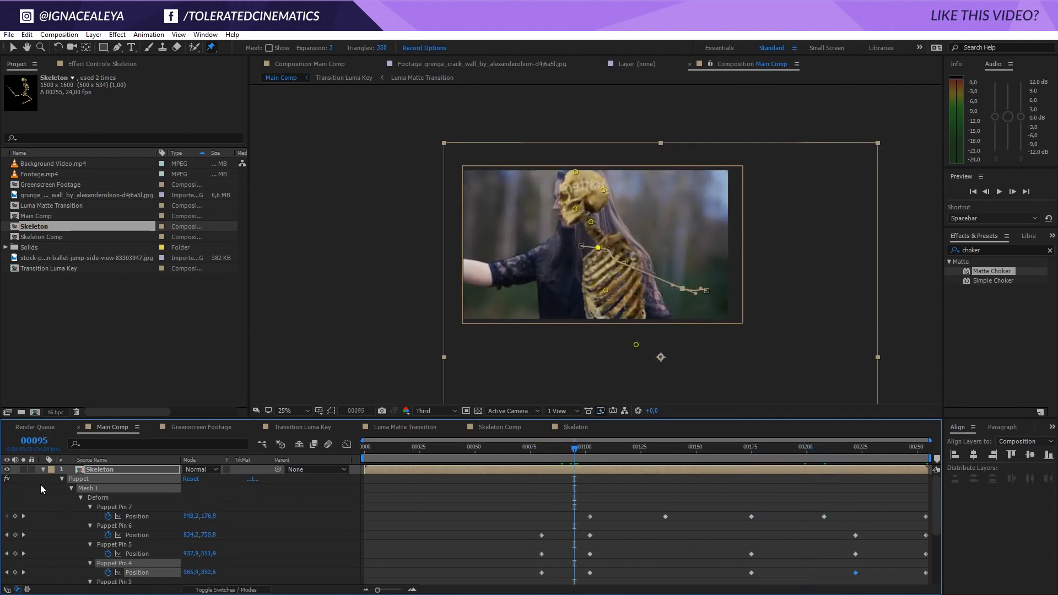
{"action": "left_click", "coordinate": [43, 469]}
{"action": "left_click", "coordinate": [8, 469]}
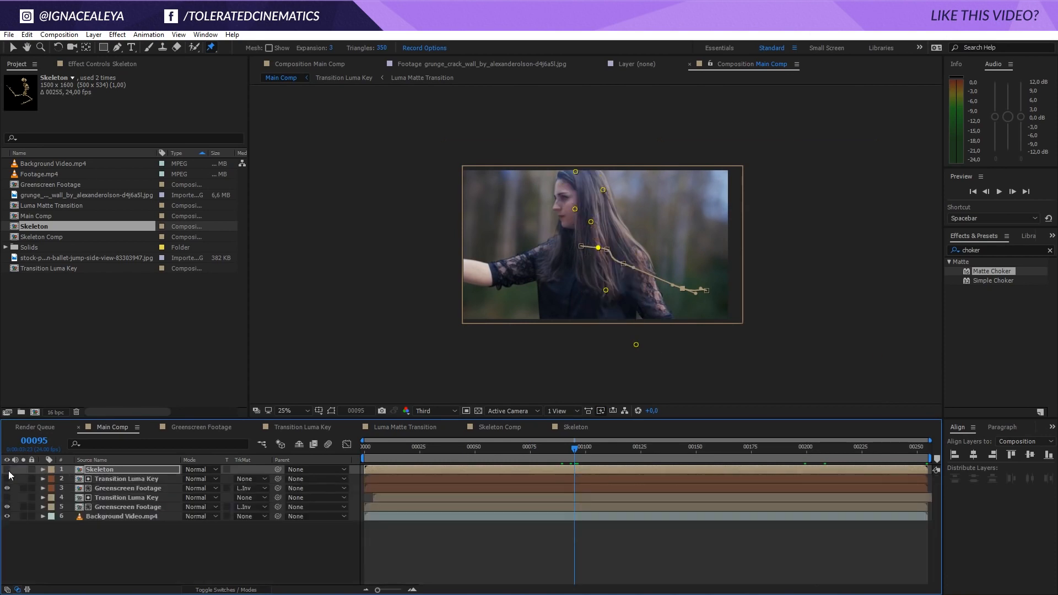
{"action": "left_click", "coordinate": [8, 470]}
- Duplicate the upper Transition Luma Key layer, move the copy above Skeleton and make it visible
{"action": "left_click", "coordinate": [121, 477]}
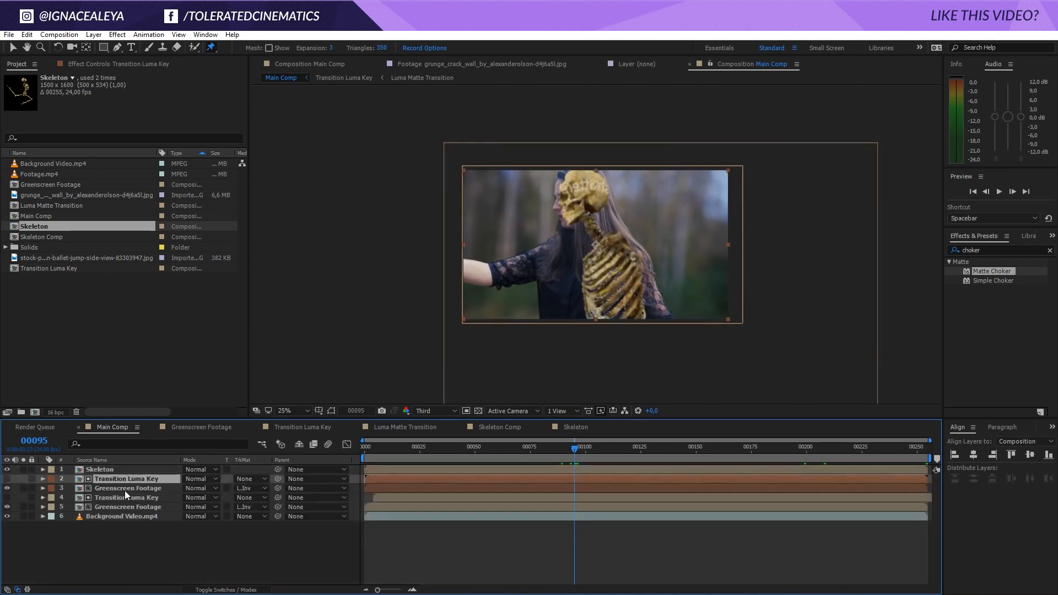
{"action": "key", "text": "ctrl+d"}
{"action": "left_click_drag", "start_coordinate": [138, 477], "coordinate": [127, 465]}
{"action": "left_click", "coordinate": [8, 469]}
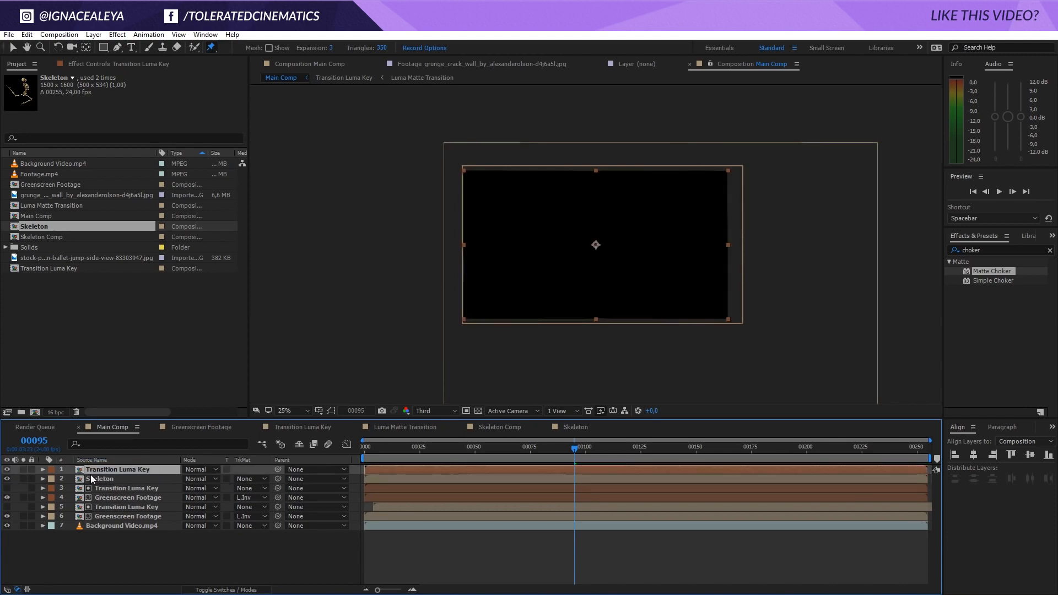
{"action": "left_click_drag", "start_coordinate": [574, 448], "coordinate": [748, 455]}
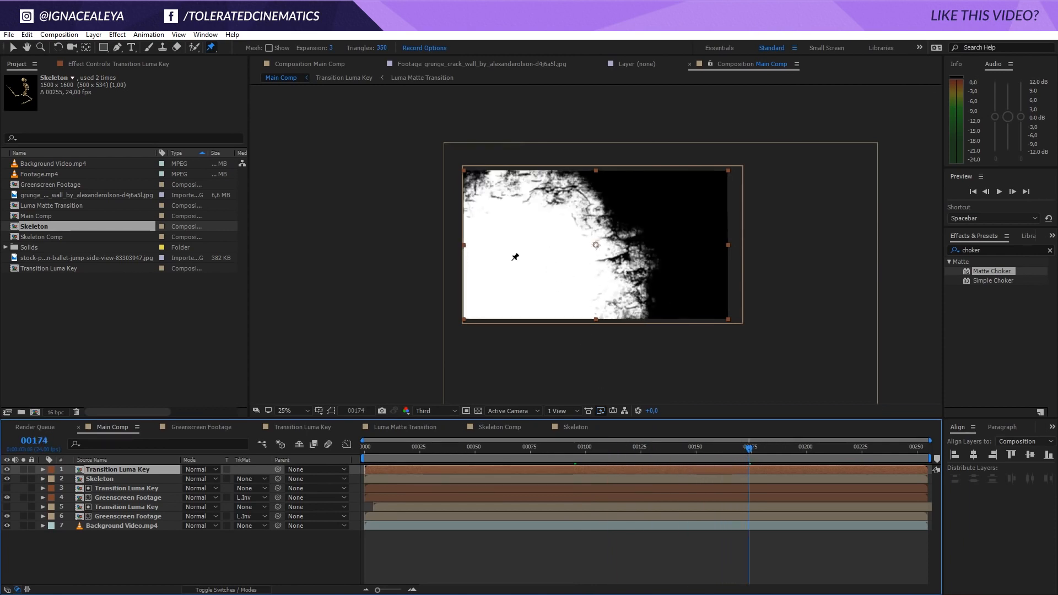
- Apply the Colorama effect to the top Transition Luma Key layer and expand its Output Cycle settings
{"action": "left_click", "coordinate": [12, 48]}
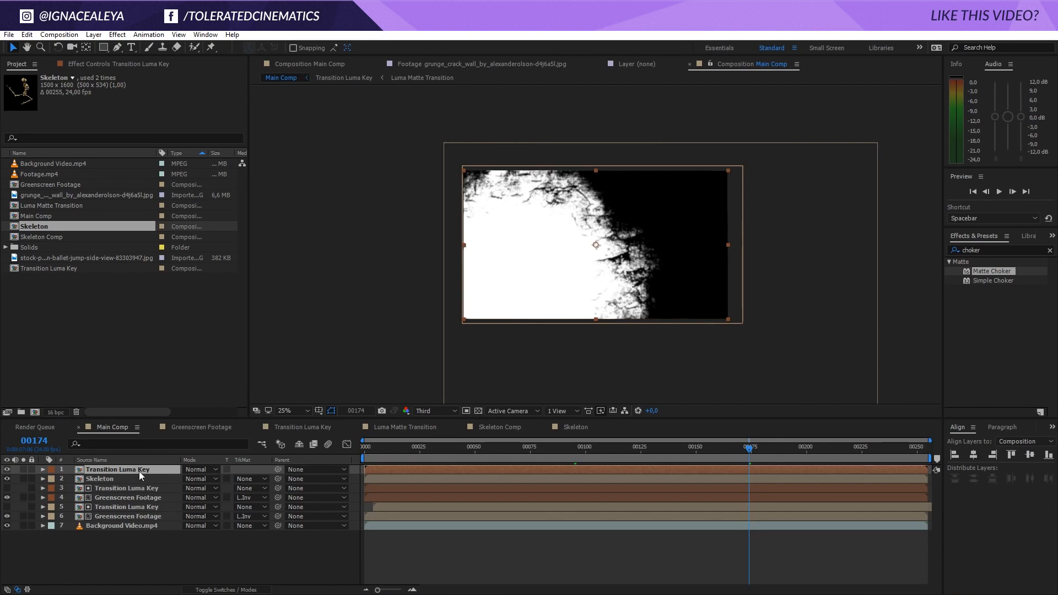
{"action": "left_click", "coordinate": [116, 35]}
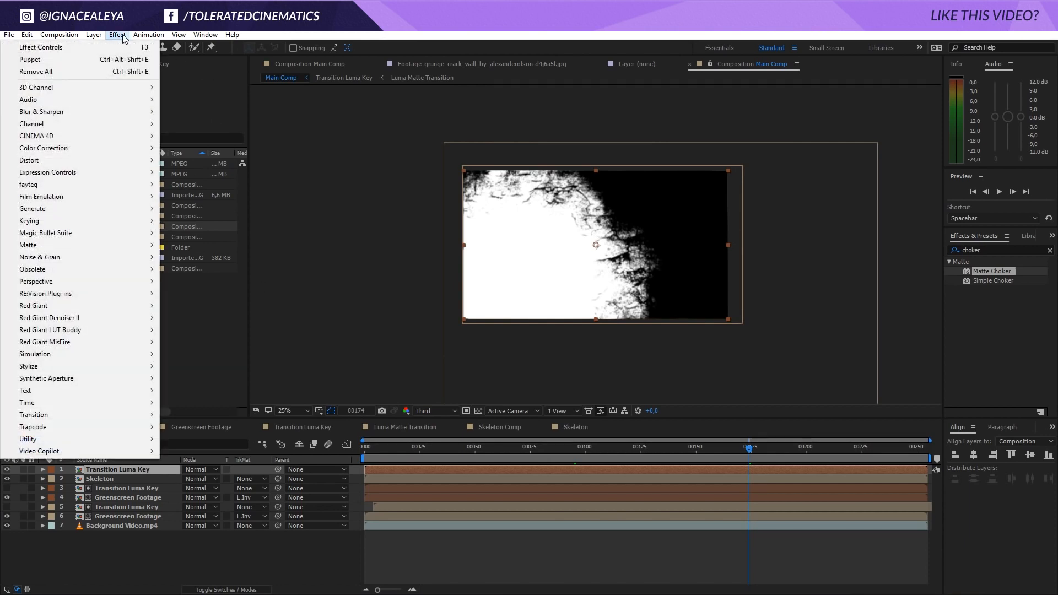
{"action": "mouse_move", "coordinate": [82, 147]}
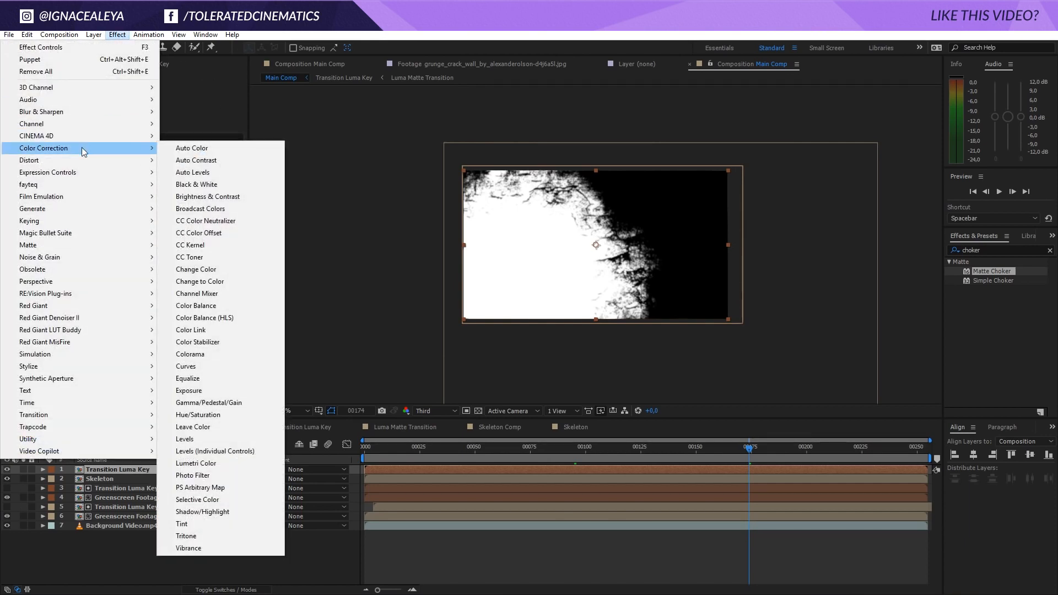
{"action": "left_click", "coordinate": [214, 354]}
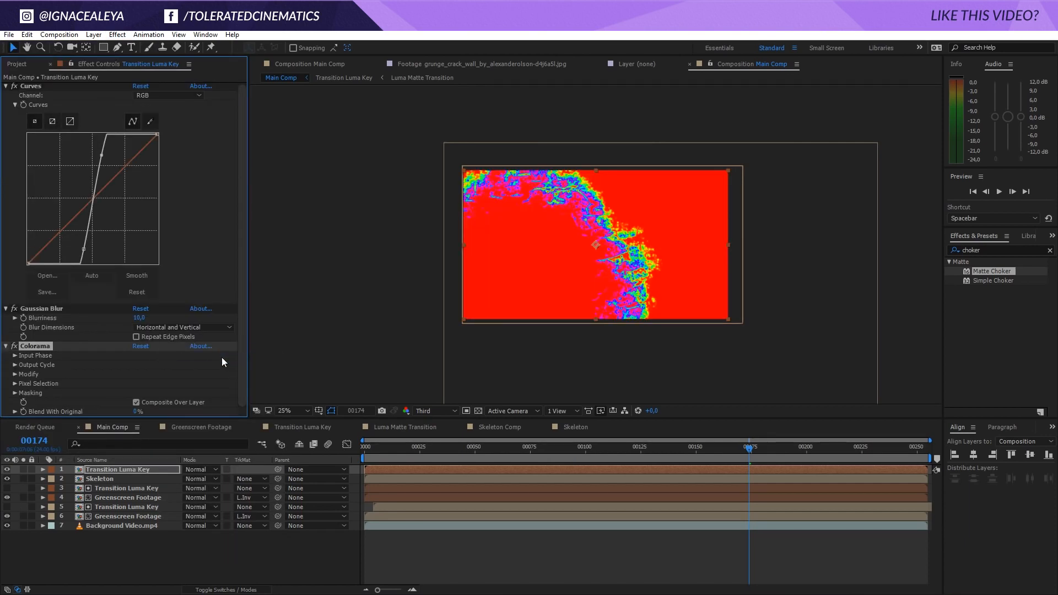
{"action": "left_click", "coordinate": [15, 365]}
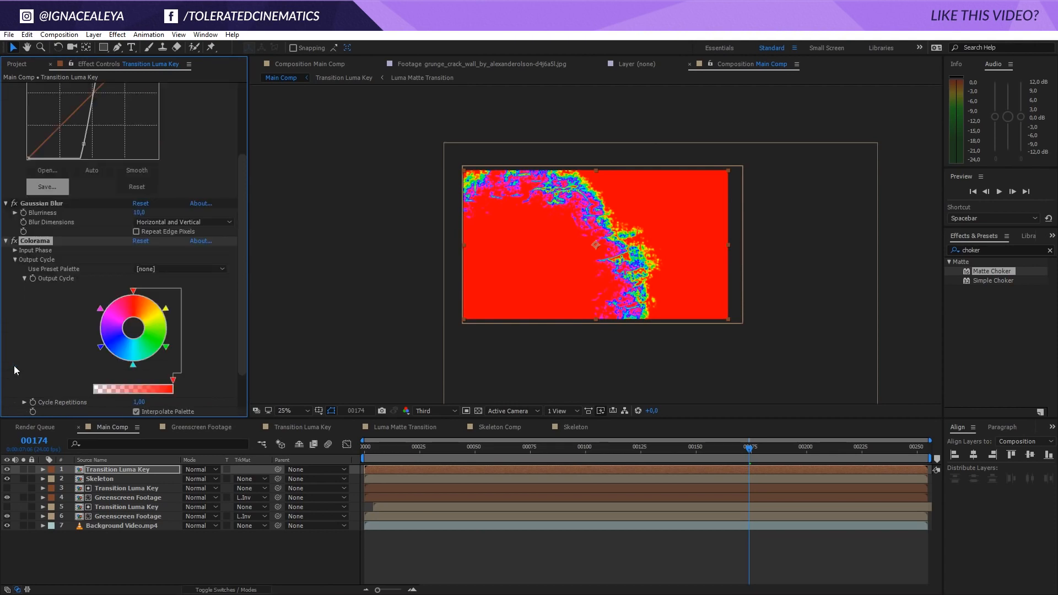
- Set the Colorama preset palette to Ramp Grey and move the white marker around the output cycle wheel to about nine o'clock
{"action": "left_click", "coordinate": [174, 267]}
{"action": "left_click", "coordinate": [211, 269]}
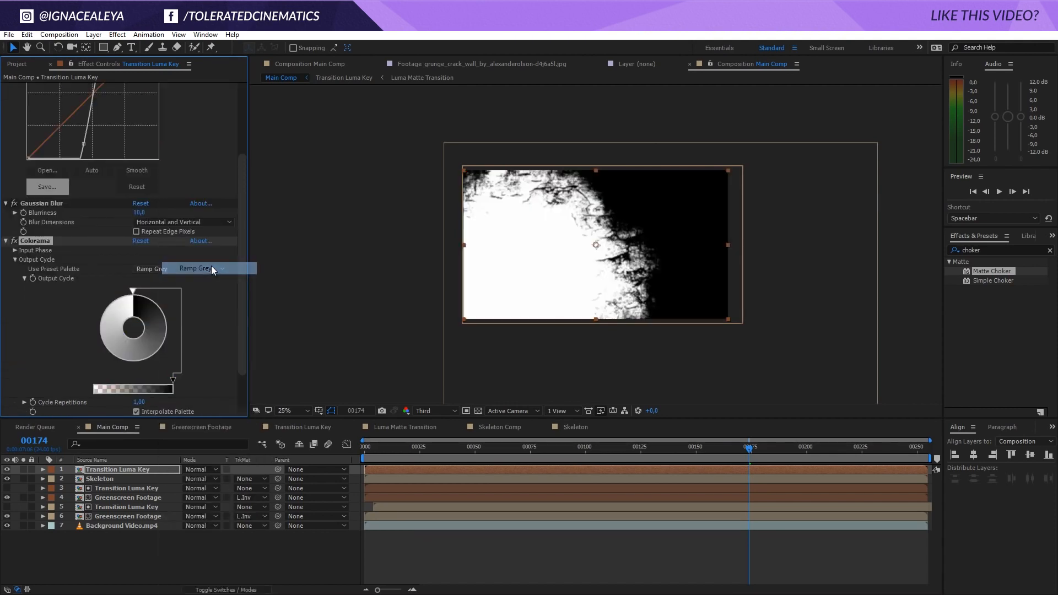
{"action": "mouse_move", "coordinate": [132, 290]}
{"action": "left_mouse_down"}
{"action": "mouse_move", "coordinate": [90, 312]}
{"action": "mouse_move", "coordinate": [134, 368]}
{"action": "left_mouse_up"}
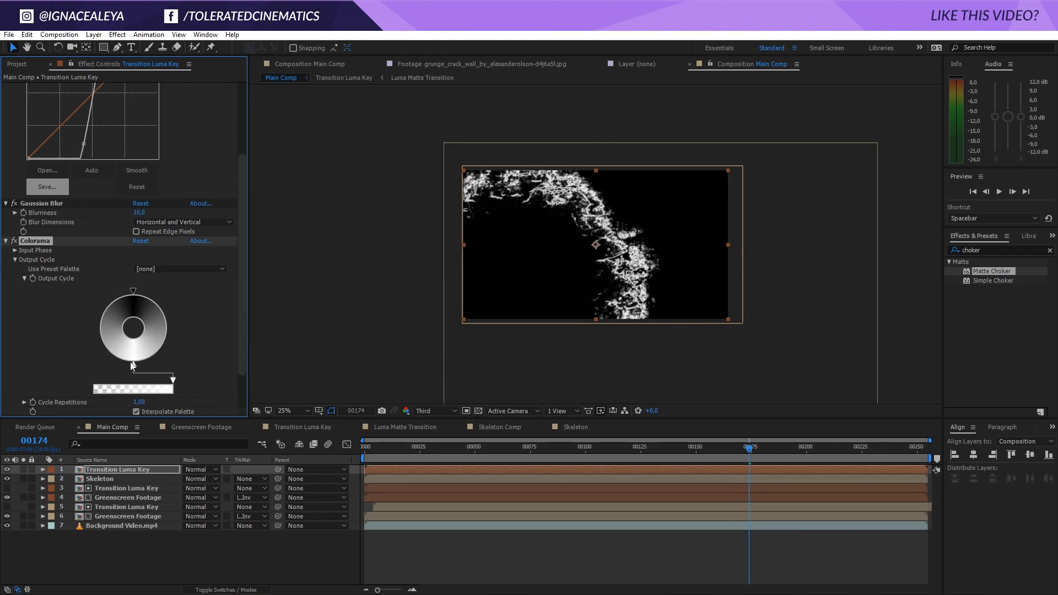
{"action": "mouse_move", "coordinate": [132, 365]}
{"action": "left_mouse_down"}
{"action": "mouse_move", "coordinate": [82, 336]}
{"action": "mouse_move", "coordinate": [95, 345]}
{"action": "mouse_move", "coordinate": [98, 333]}
{"action": "left_mouse_up"}
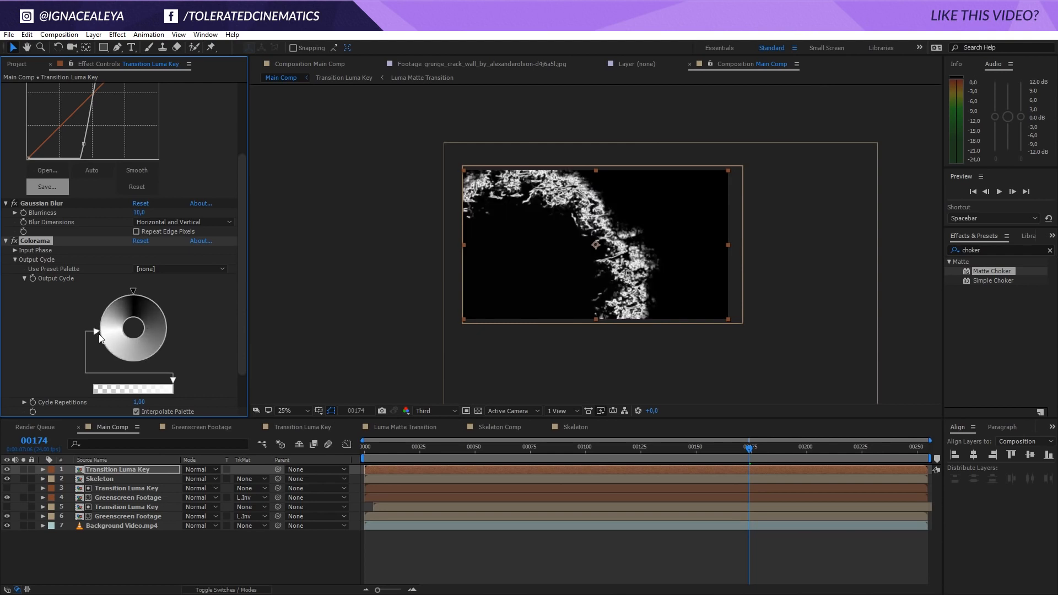
- Add a second white marker to the Colorama output cycle and place it at about three o'clock on the wheel
{"action": "left_click", "coordinate": [160, 351]}
{"action": "left_click_drag", "start_coordinate": [242, 143], "coordinate": [241, 62]}
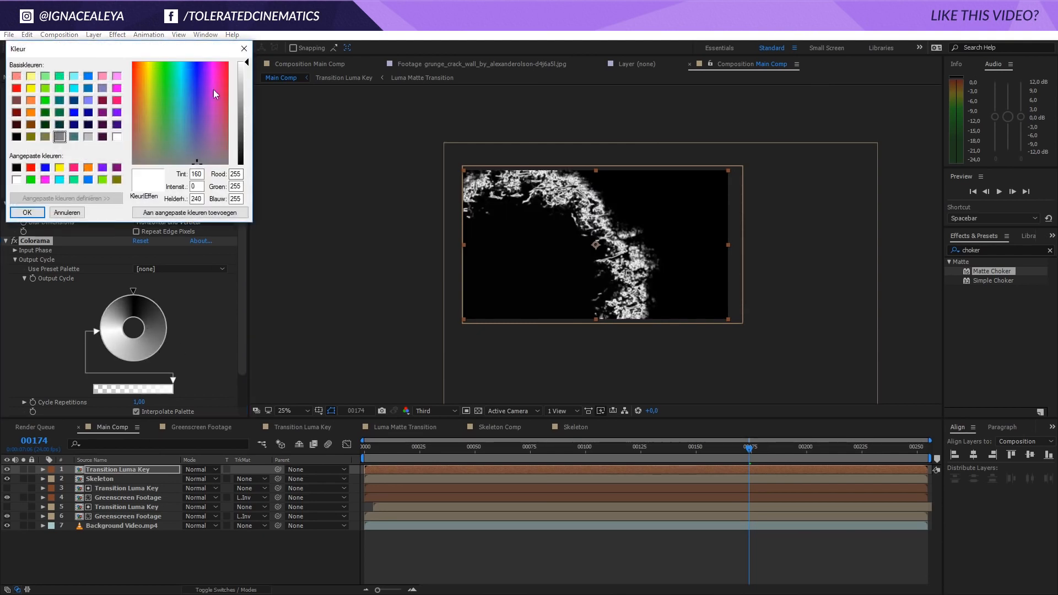
{"action": "left_click", "coordinate": [27, 212]}
{"action": "left_click_drag", "start_coordinate": [162, 355], "coordinate": [177, 333]}
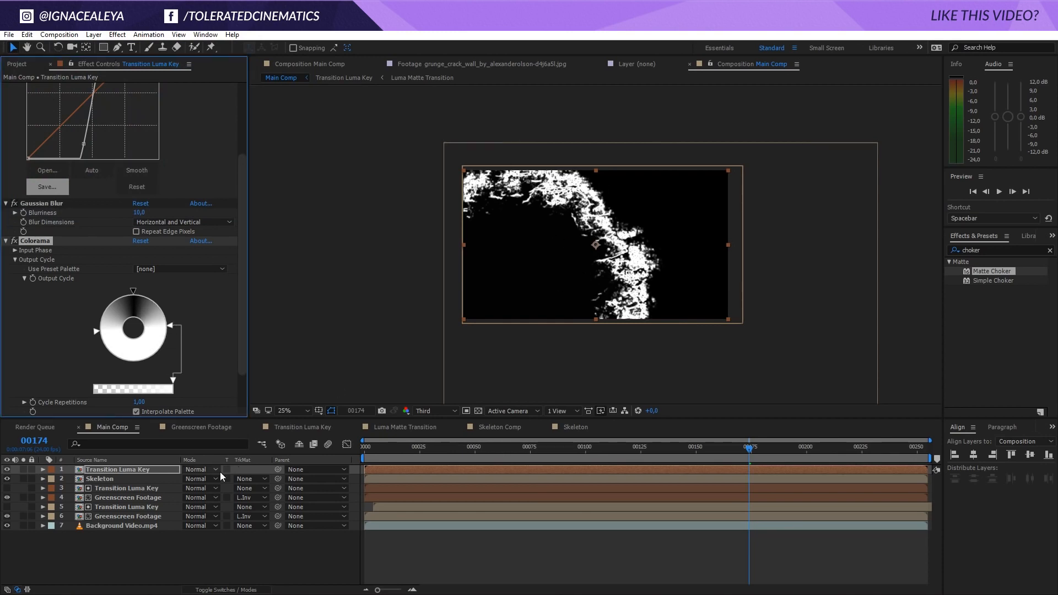
- Set the Skeleton layer's track matte to Luma using the layer above and inspect the burning edge up to frame 178
{"action": "left_click", "coordinate": [104, 476]}
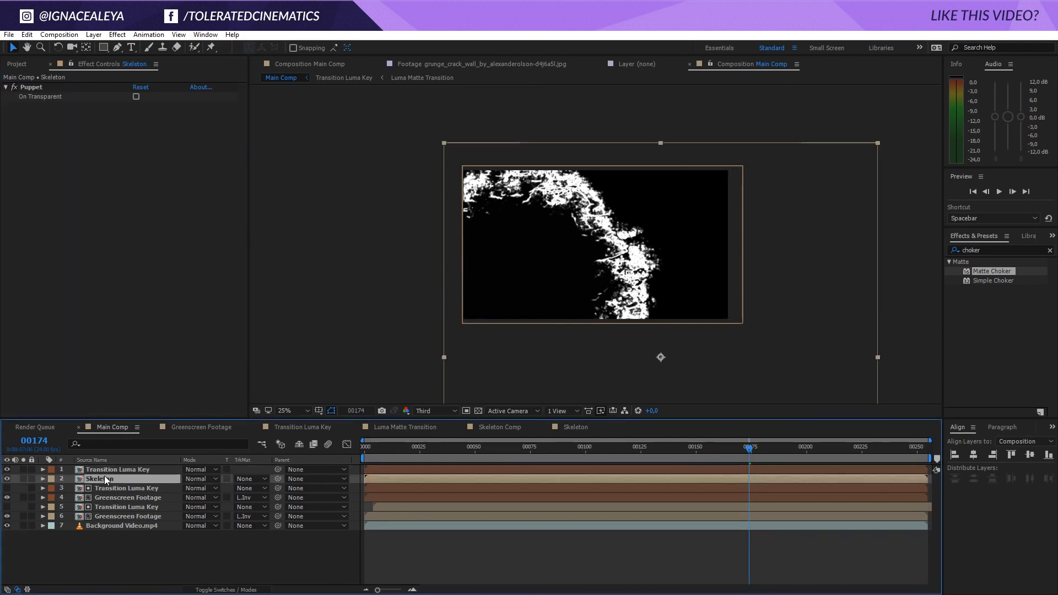
{"action": "left_click", "coordinate": [247, 480]}
{"action": "left_click", "coordinate": [272, 533]}
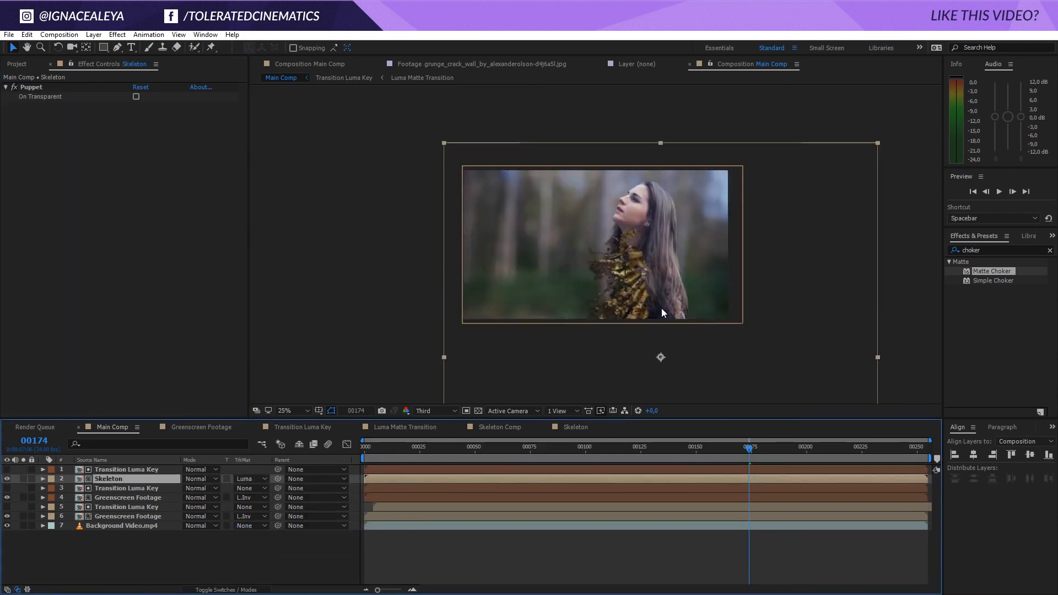
{"action": "scroll", "coordinate": [661, 308], "scroll_direction": "up", "scroll_amount": 2}
{"action": "mouse_move", "coordinate": [748, 447]}
{"action": "left_mouse_down"}
{"action": "mouse_move", "coordinate": [710, 458]}
{"action": "mouse_move", "coordinate": [832, 446]}
{"action": "mouse_move", "coordinate": [758, 463]}
{"action": "left_mouse_up"}
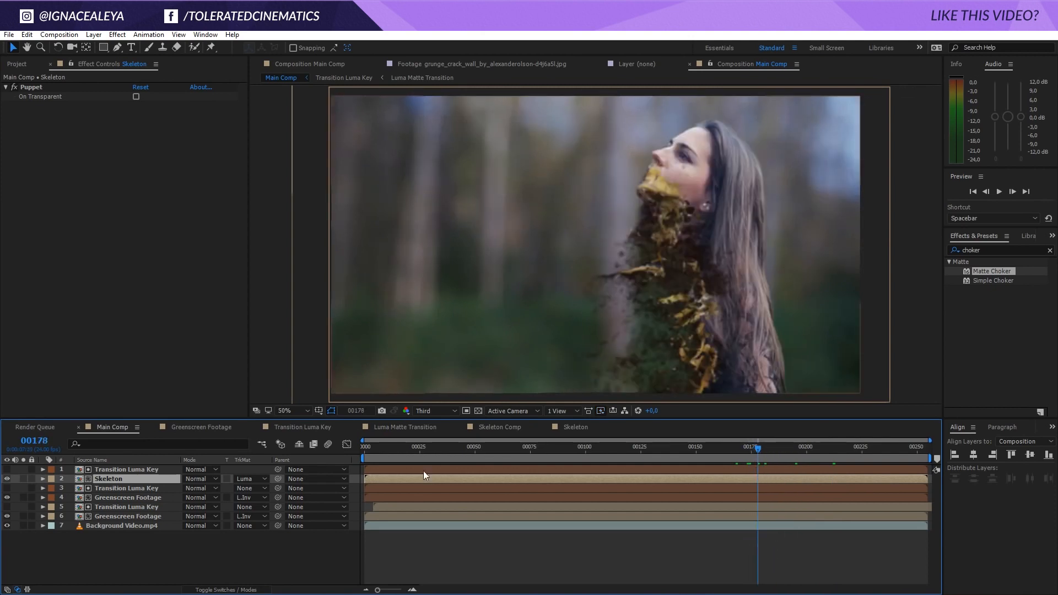
- Apply a second Gaussian Blur to the top Transition Luma Key layer, after Colorama, with a Blurriness of 15
{"action": "left_click", "coordinate": [133, 471]}
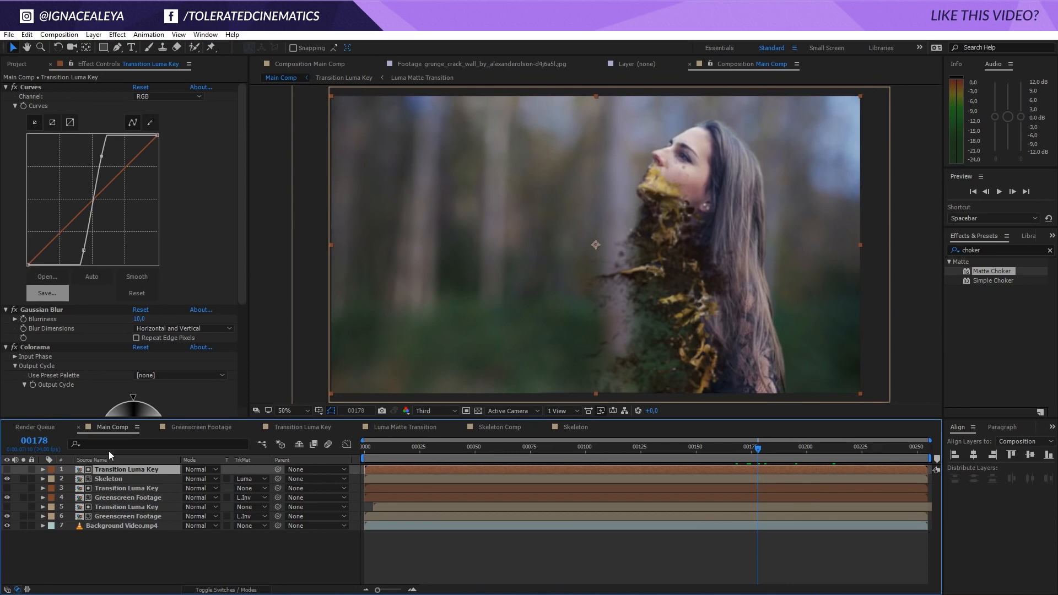
{"action": "left_click", "coordinate": [116, 34]}
{"action": "mouse_move", "coordinate": [62, 112]}
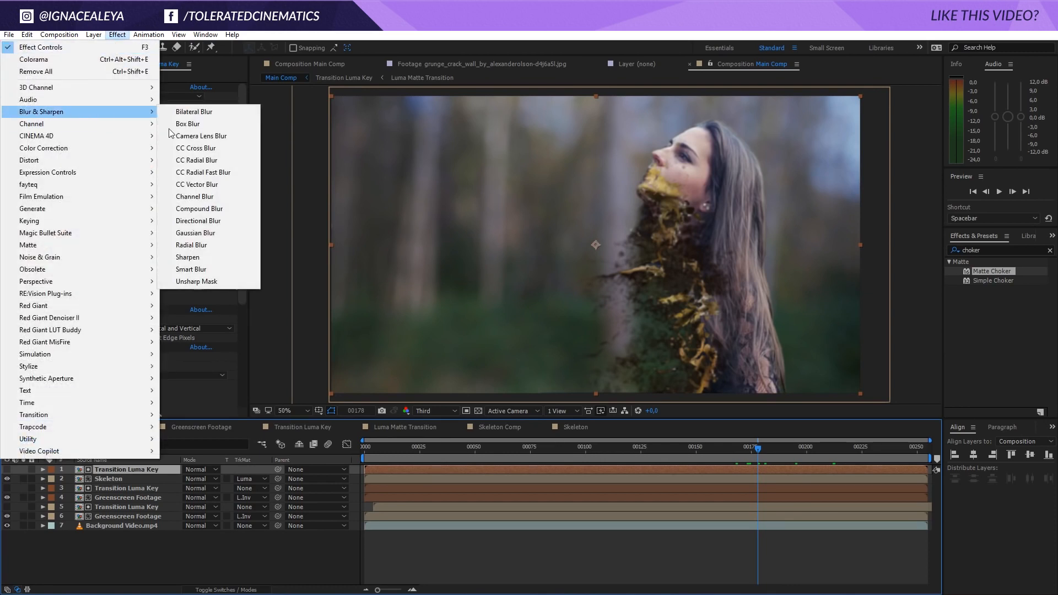
{"action": "left_click", "coordinate": [198, 232]}
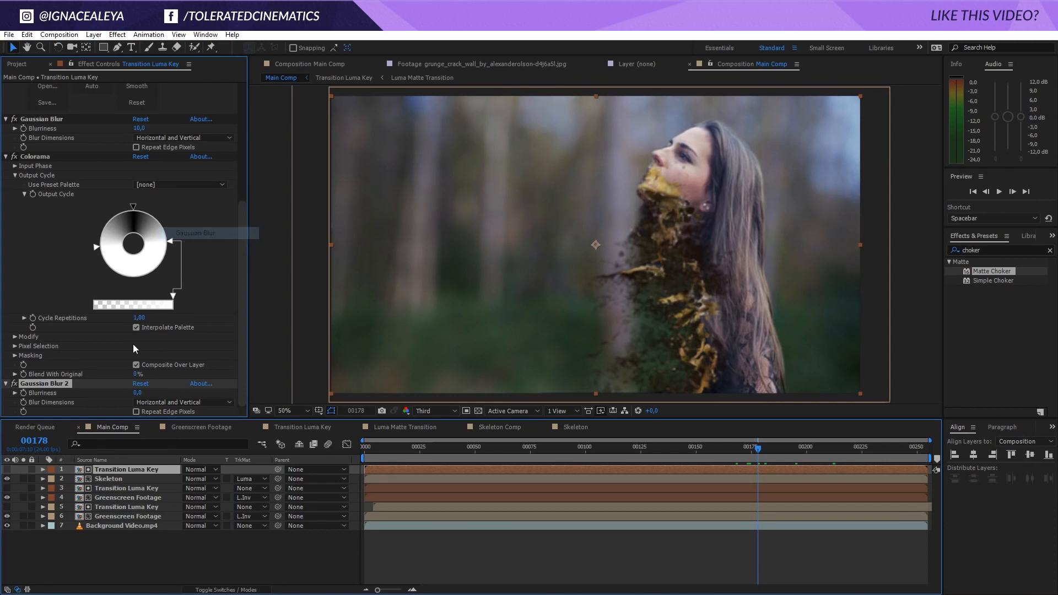
{"action": "left_click", "coordinate": [138, 393]}
{"action": "type", "text": "10"}
{"action": "key", "text": "Return"}
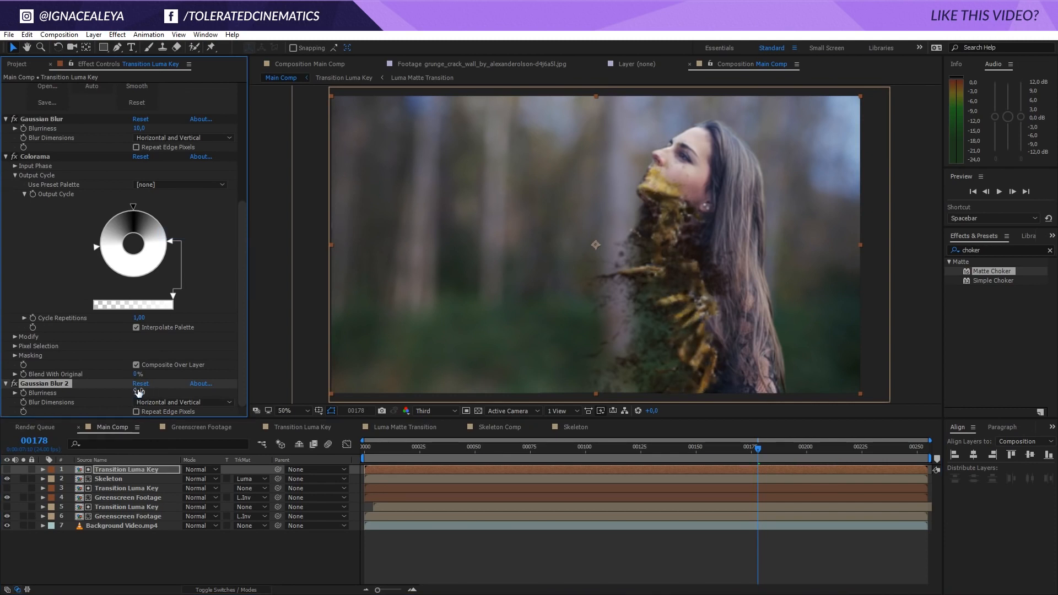
{"action": "left_click_drag", "start_coordinate": [138, 392], "coordinate": [133, 379]}
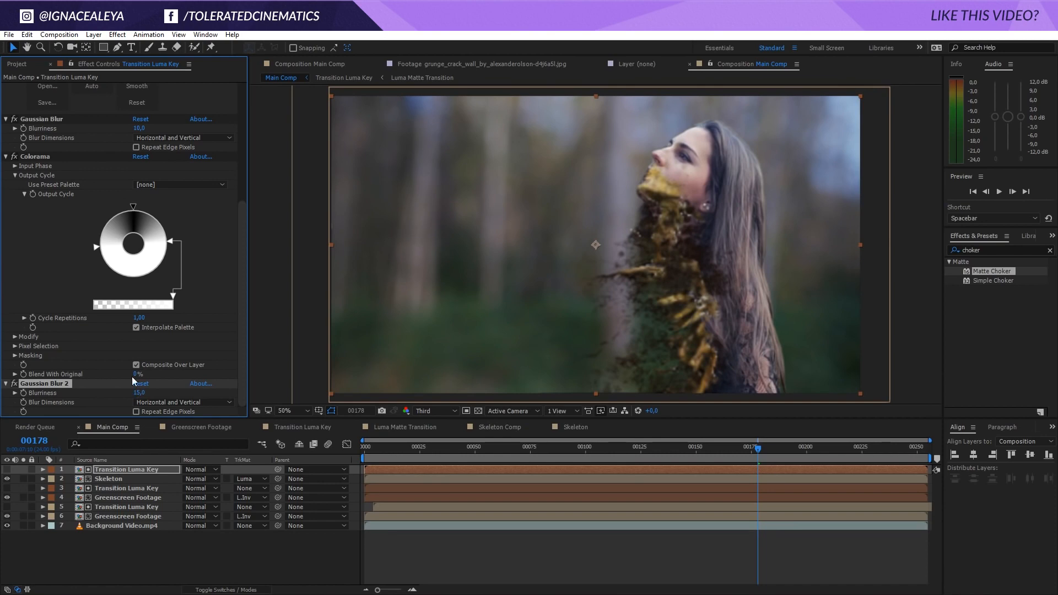
- Add a second Curves effect to the top Transition Luma Key layer and shape it into an S-curve to increase the matte's contrast
{"action": "left_click", "coordinate": [117, 34]}
{"action": "mouse_move", "coordinate": [67, 147]}
{"action": "left_click", "coordinate": [209, 365]}
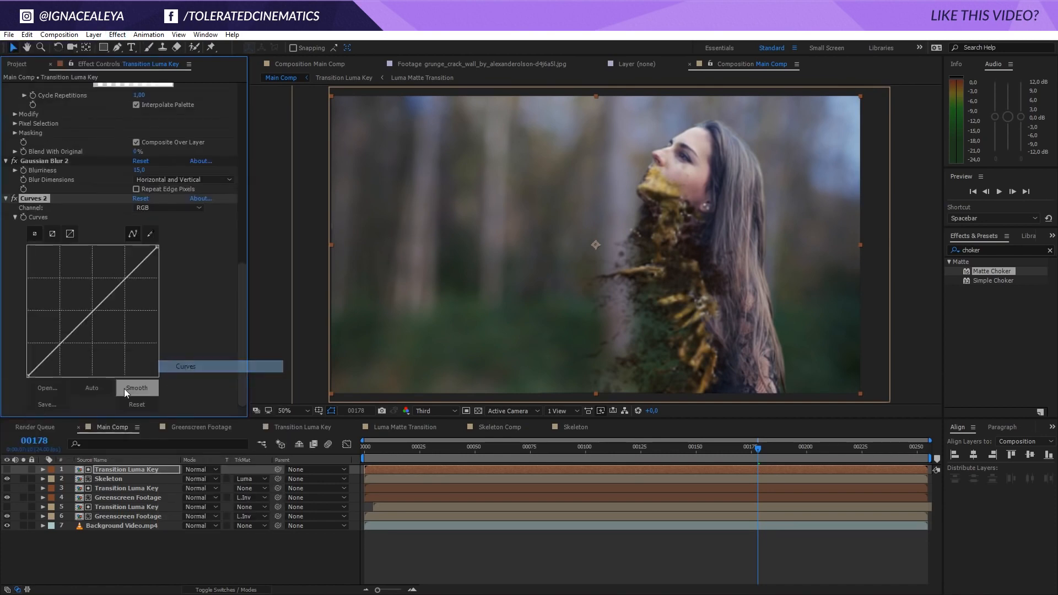
{"action": "left_click_drag", "start_coordinate": [58, 347], "coordinate": [69, 359]}
{"action": "left_click_drag", "start_coordinate": [112, 307], "coordinate": [109, 293]}
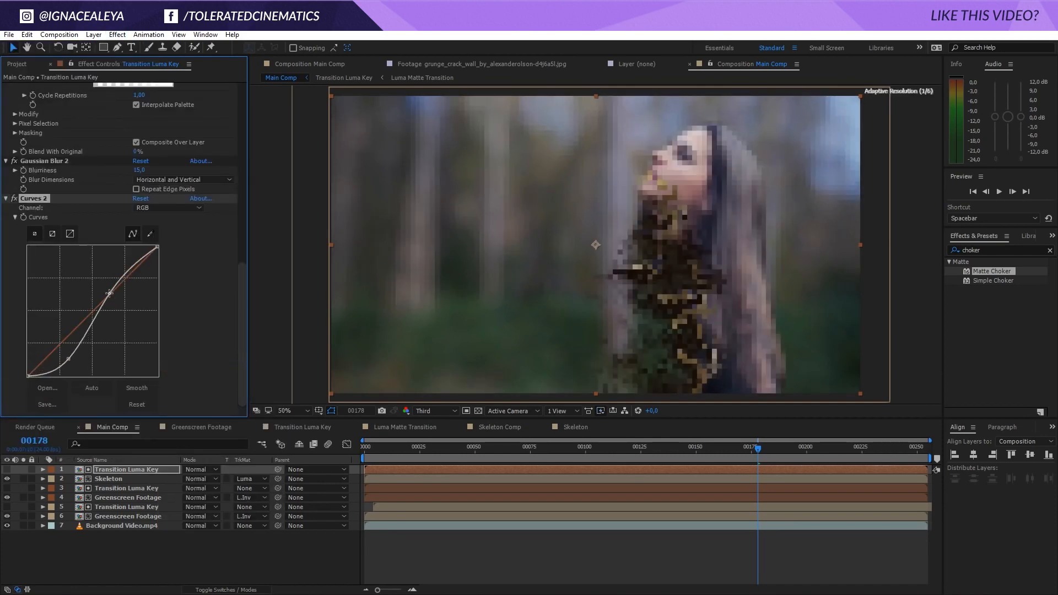
- Apply Curves to the Skeleton layer and pull the midtones and highlights down to darken the burning edge
{"action": "left_click", "coordinate": [113, 480]}
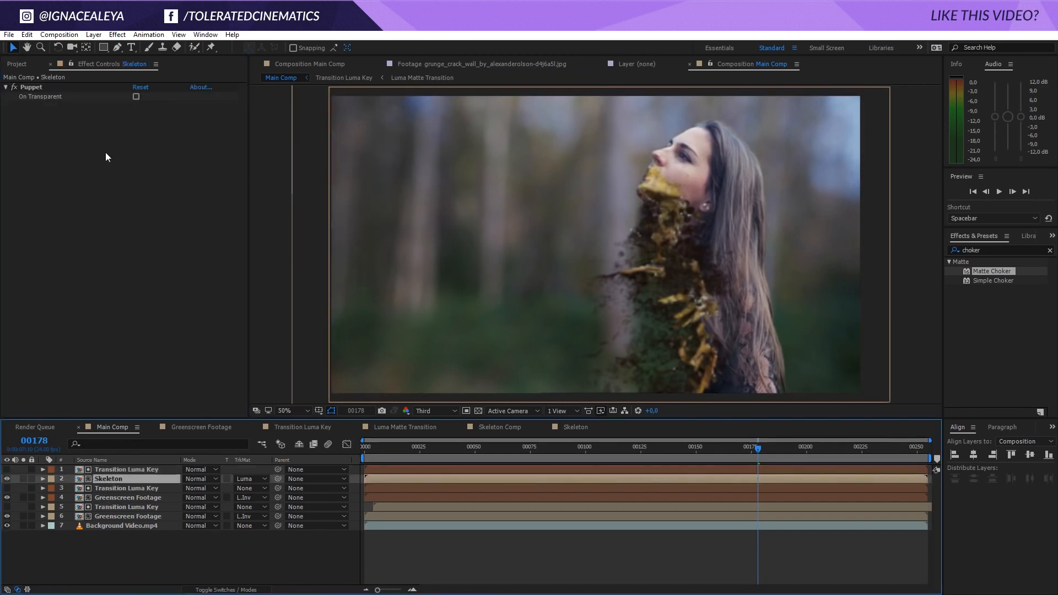
{"action": "left_click", "coordinate": [116, 34]}
{"action": "mouse_move", "coordinate": [75, 148]}
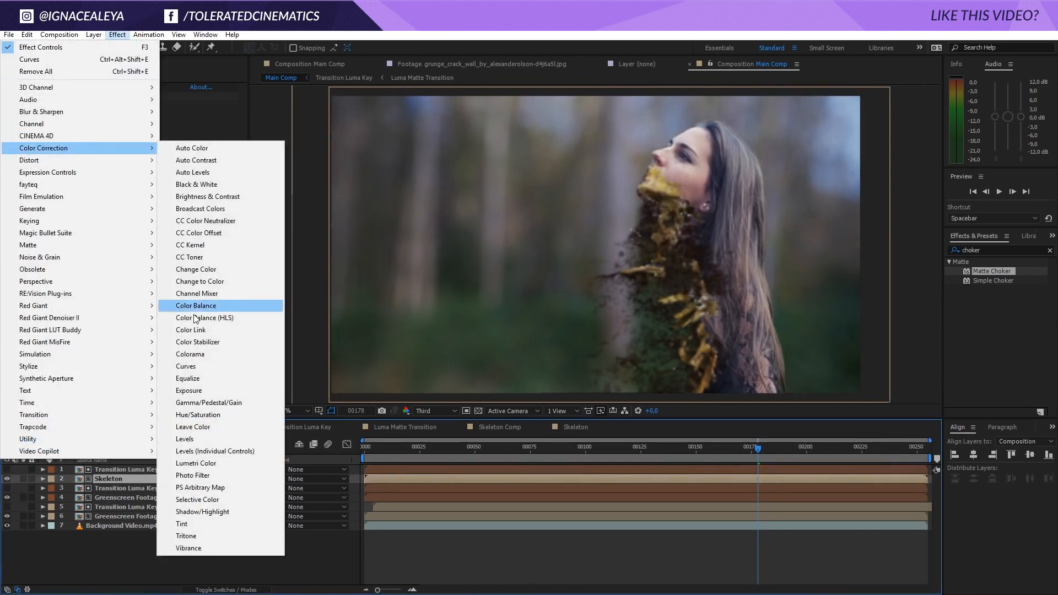
{"action": "left_click", "coordinate": [191, 366]}
{"action": "left_click_drag", "start_coordinate": [92, 220], "coordinate": [91, 239]}
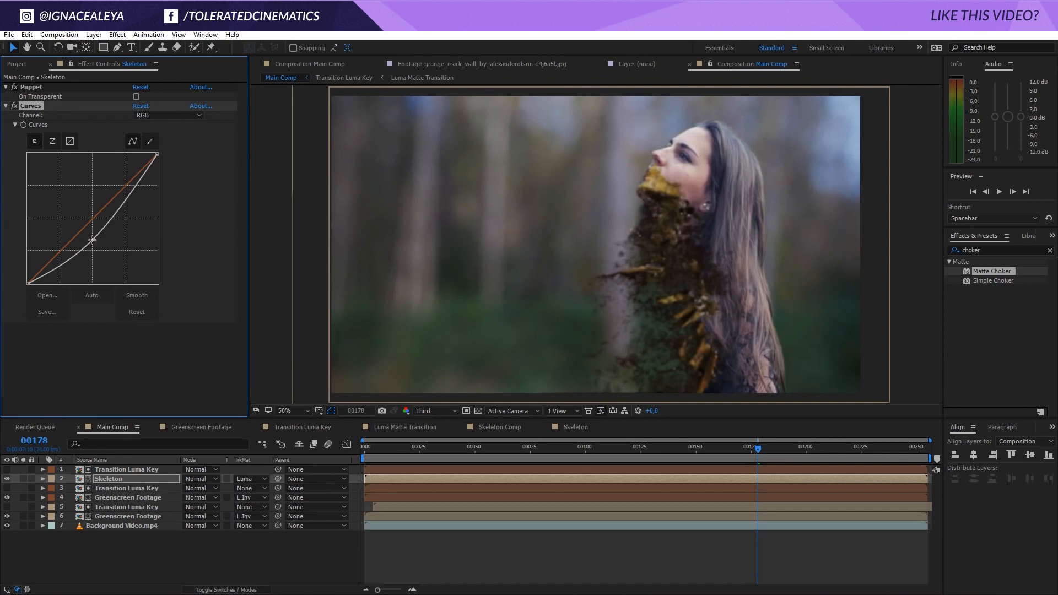
{"action": "left_click_drag", "start_coordinate": [124, 188], "coordinate": [124, 211]}
- Add a Tint effect to the Skeleton layer and set Amount to Tint to 40%
{"action": "left_click", "coordinate": [118, 34]}
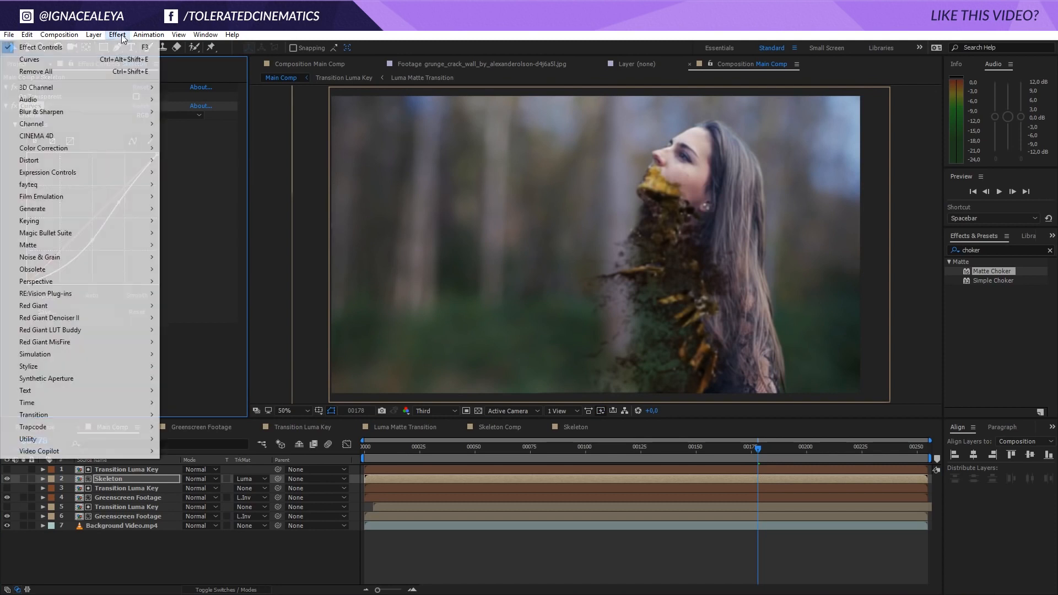
{"action": "mouse_move", "coordinate": [68, 152]}
{"action": "left_click", "coordinate": [184, 524]}
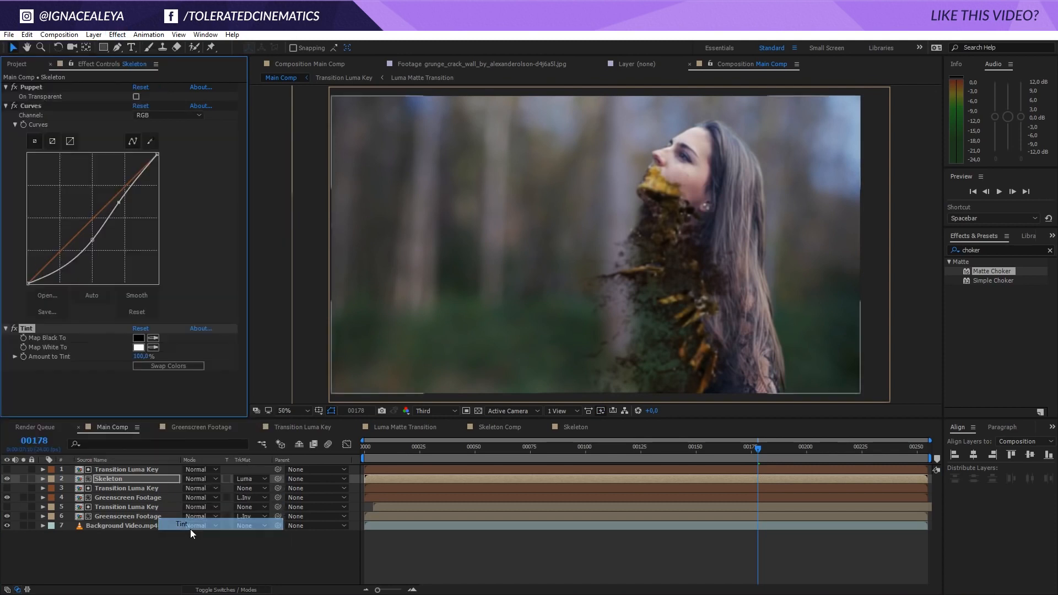
{"action": "left_click_drag", "start_coordinate": [141, 356], "coordinate": [116, 356]}
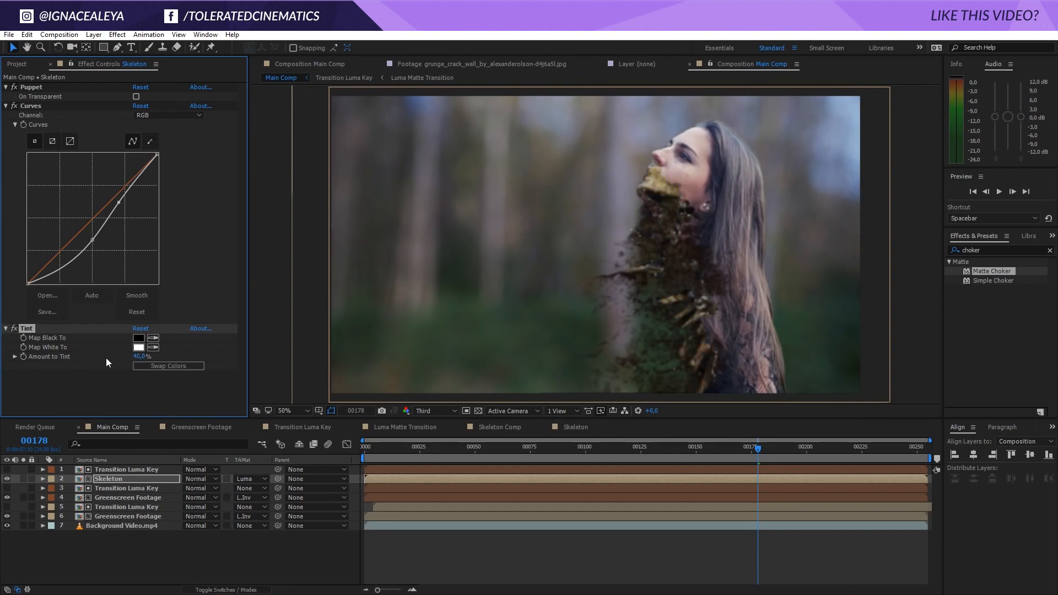
- Apply Unsharp Mask to the Skeleton layer with an Amount of 132
{"action": "left_click", "coordinate": [118, 34]}
{"action": "mouse_move", "coordinate": [83, 111]}
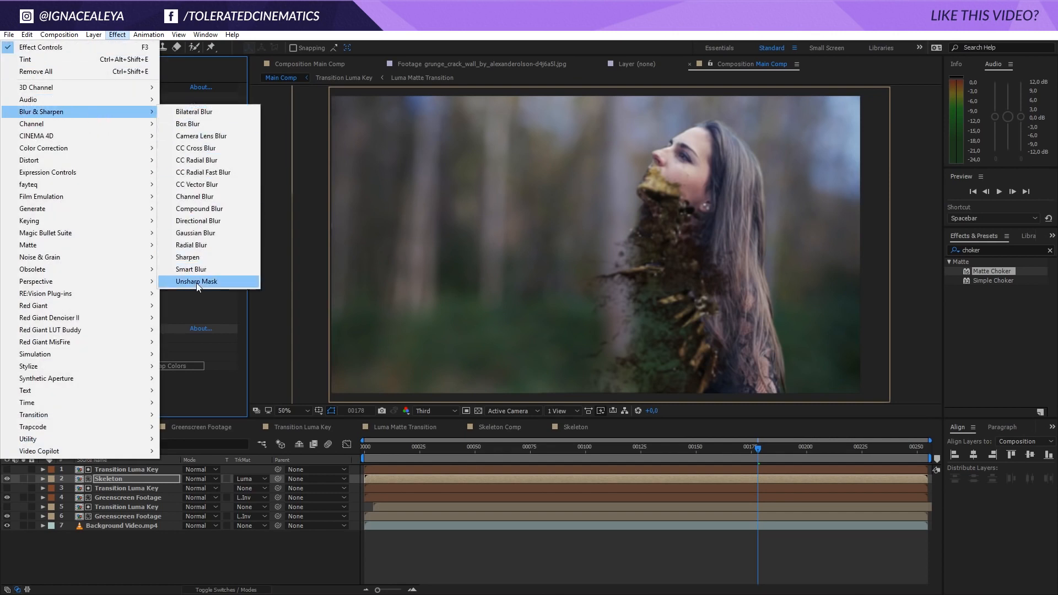
{"action": "left_click", "coordinate": [196, 281]}
{"action": "left_click_drag", "start_coordinate": [140, 383], "coordinate": [178, 383]}
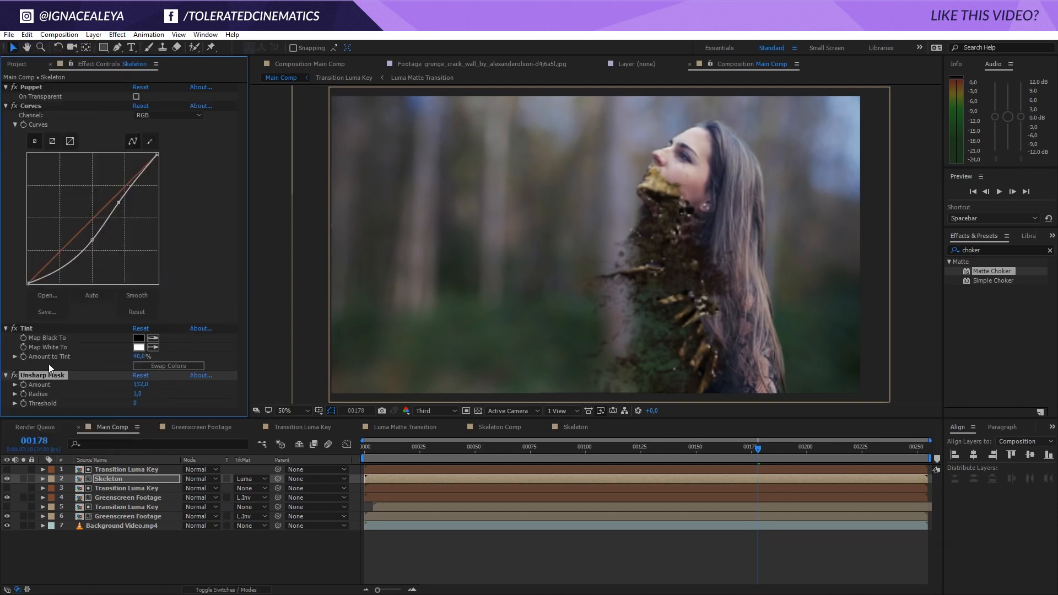
- Duplicate Unsharp Mask on Skeleton, give the copy an Amount of 50 and a Radius of 25, and compare it off and on
{"action": "key", "text": "ctrl+d"}
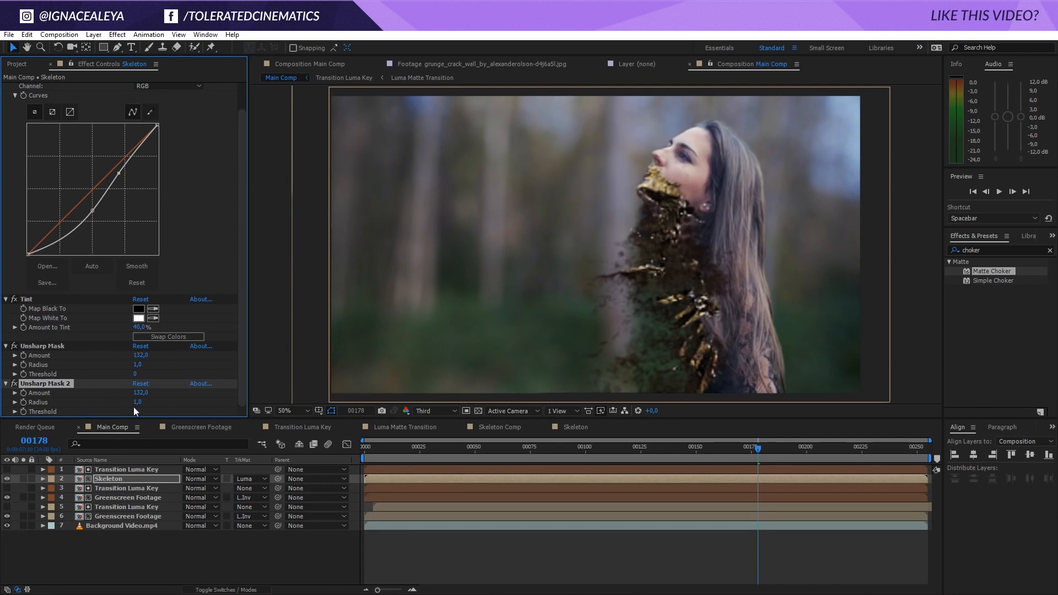
{"action": "left_click_drag", "start_coordinate": [137, 402], "coordinate": [149, 402]}
{"action": "left_click", "coordinate": [142, 393]}
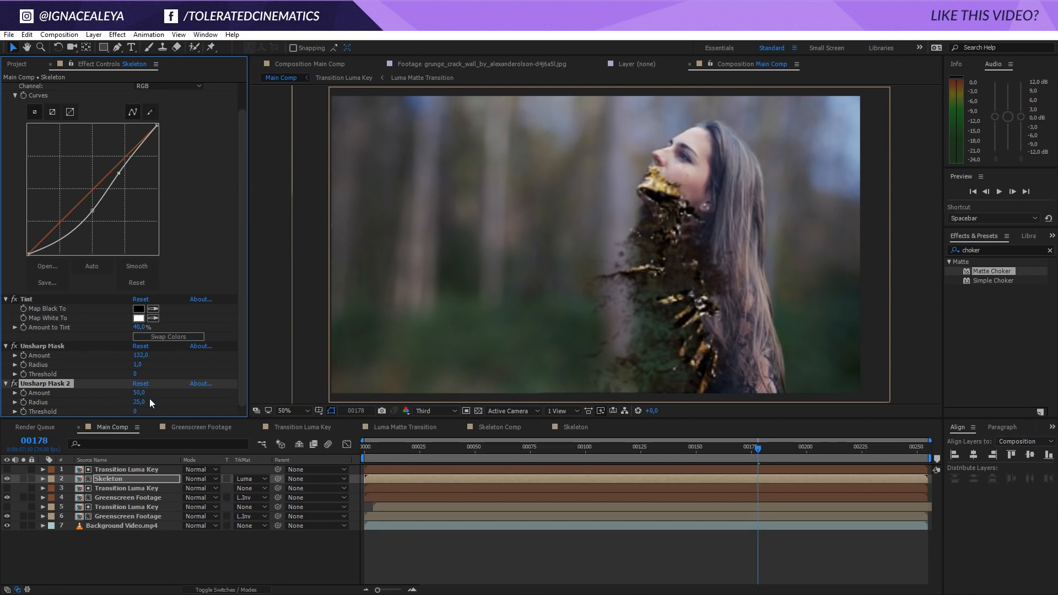
{"action": "left_click", "coordinate": [14, 384]}
{"action": "left_click", "coordinate": [15, 384]}
- Preview the burn transition in Main Comp with the work area starting at frame 137
{"action": "left_click_drag", "start_coordinate": [713, 448], "coordinate": [848, 448]}
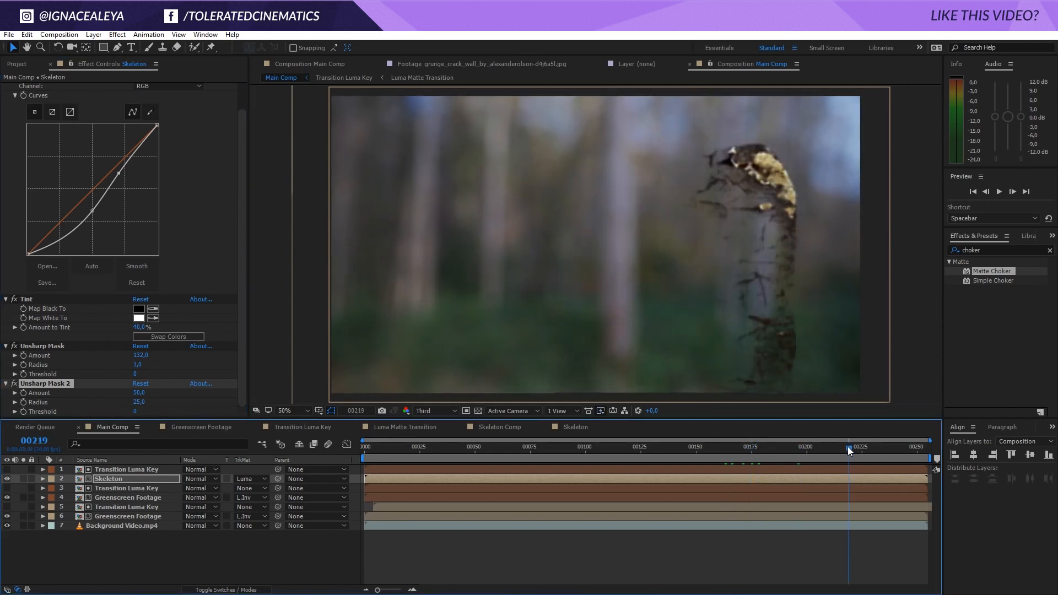
{"action": "key", "text": "space"}
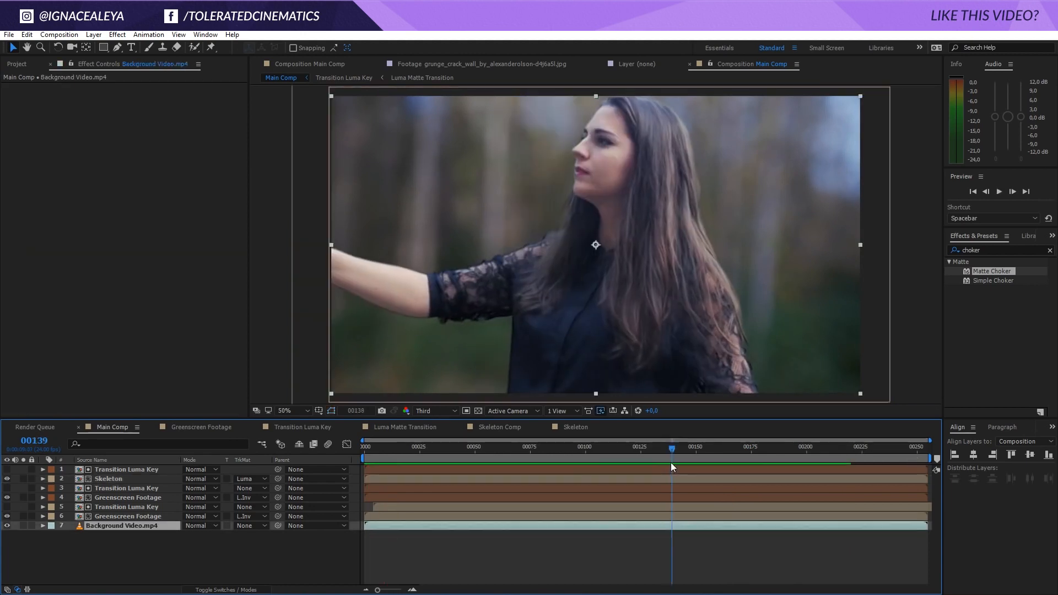
{"action": "mouse_move", "coordinate": [671, 463]}
{"action": "left_mouse_down"}
{"action": "mouse_move", "coordinate": [706, 457]}
{"action": "mouse_move", "coordinate": [667, 462]}
{"action": "left_mouse_up"}
{"action": "key", "text": "b"}
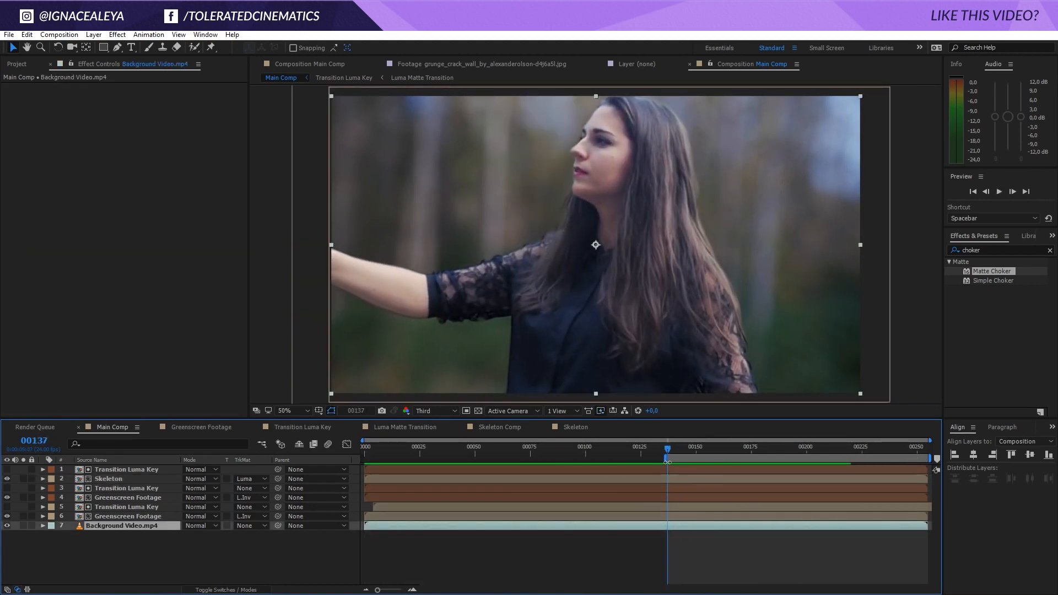
{"action": "key", "text": "space"}
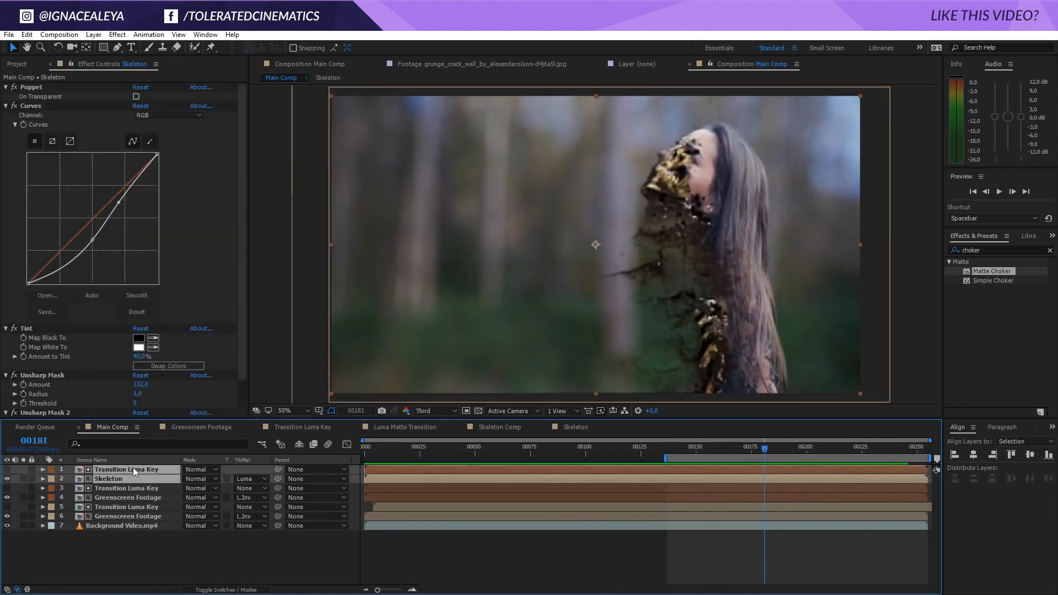
- Pre-compose the Skeleton layer and the Transition Luma Key layer above it as "Skeleton Transition", moving all attributes into the new composition
{"action": "left_click", "coordinate": [93, 34]}
{"action": "left_click", "coordinate": [66, 446]}
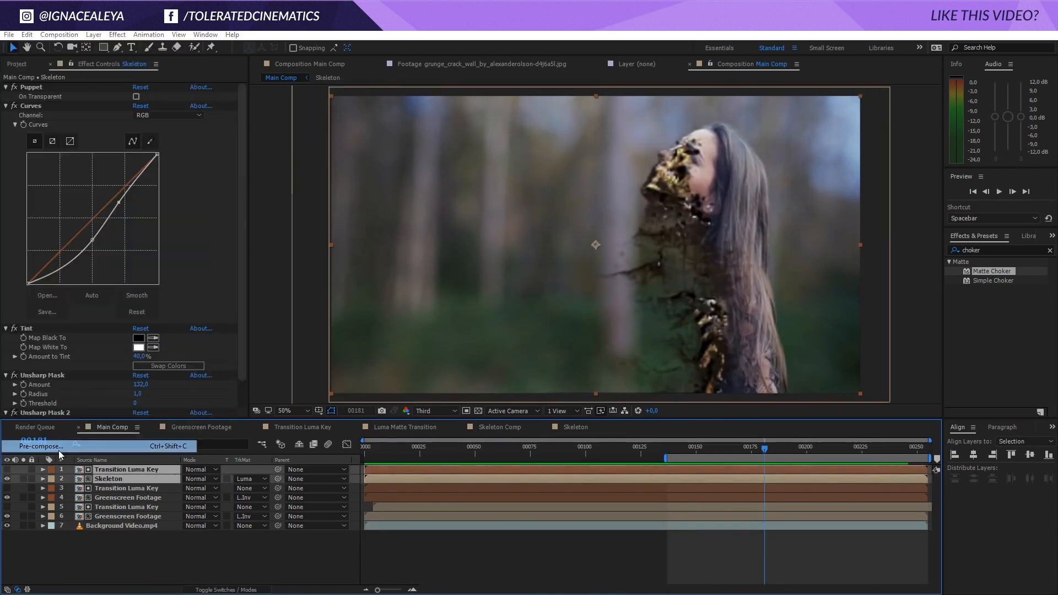
{"action": "type", "text": "Skeleto"}
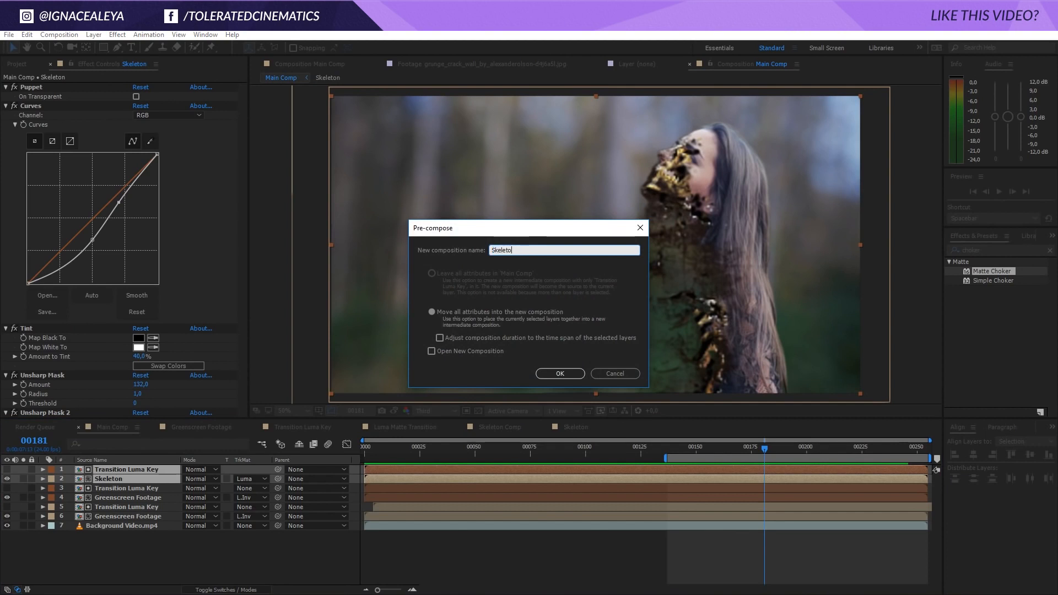
{"action": "type", "text": "n Transition"}
{"action": "key", "text": "Return"}
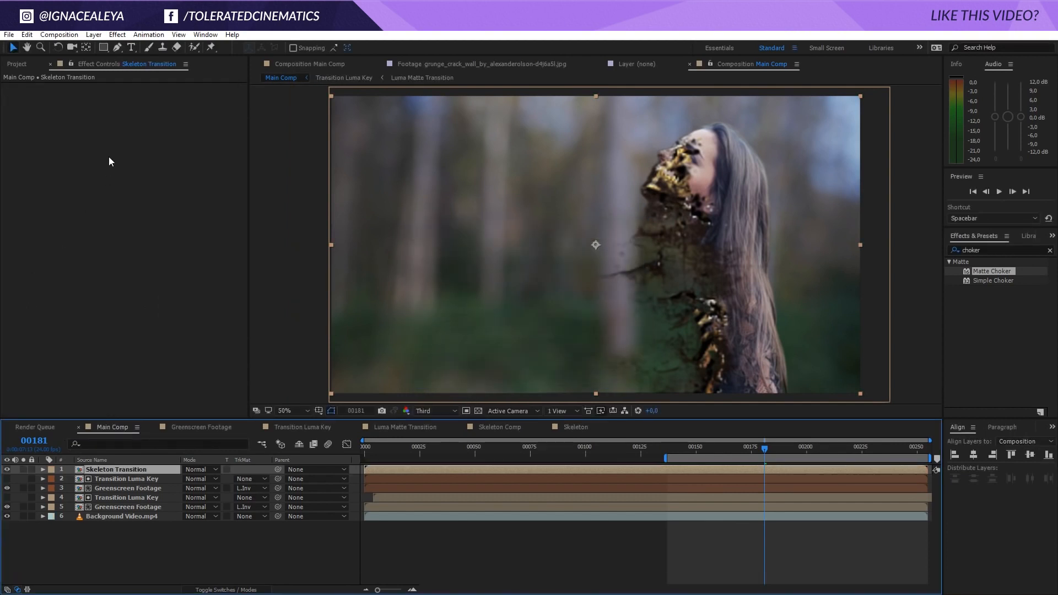
- Apply the Extract keying effect to the Skeleton Transition layer and raise its Black Point slightly
{"action": "left_click", "coordinate": [118, 34]}
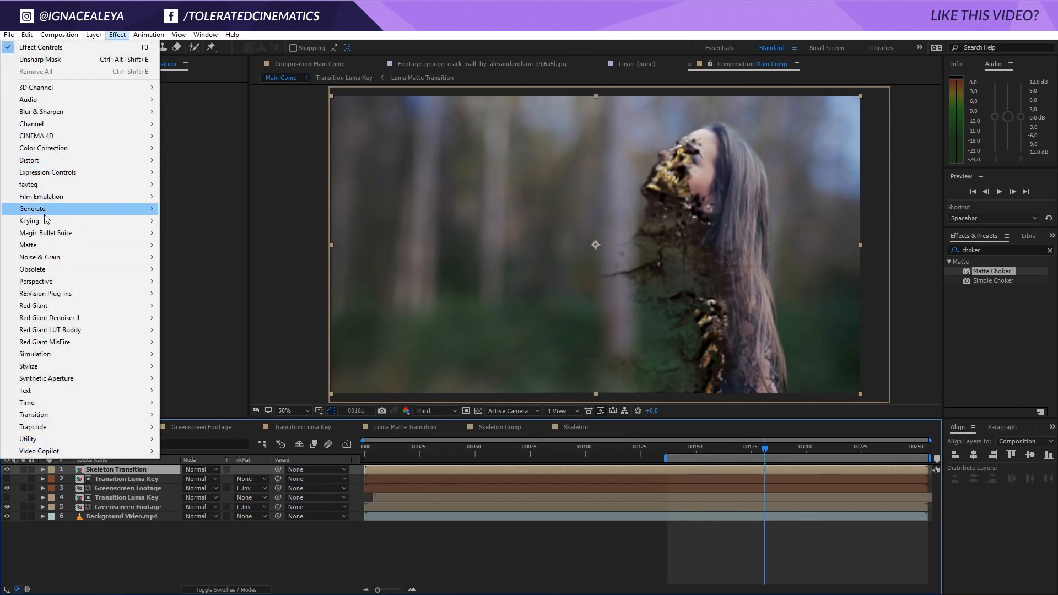
{"action": "mouse_move", "coordinate": [45, 221]}
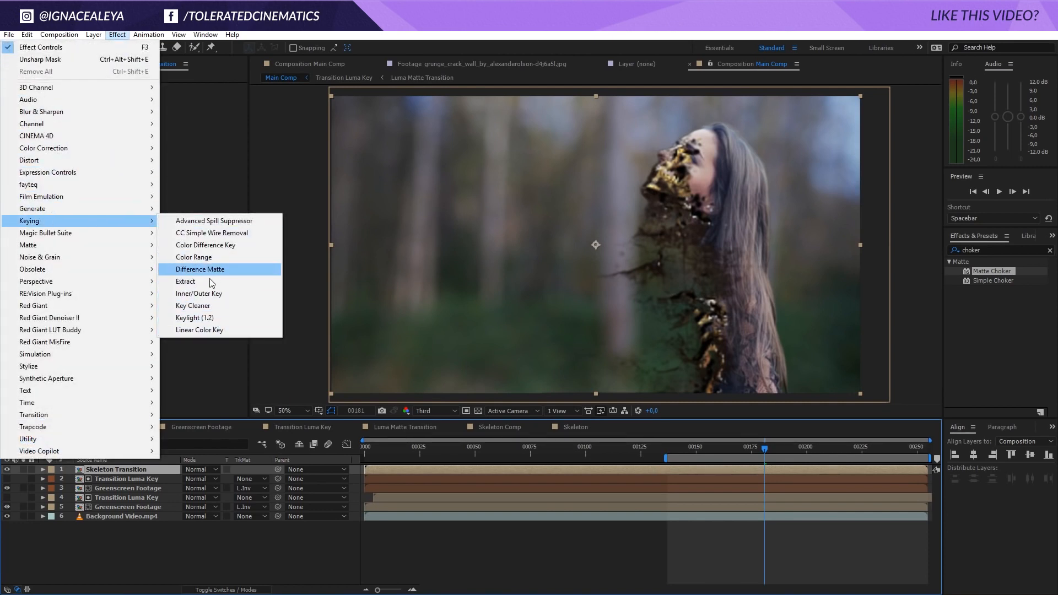
{"action": "left_click", "coordinate": [231, 281]}
{"action": "left_click_drag", "start_coordinate": [29, 150], "coordinate": [33, 152]}
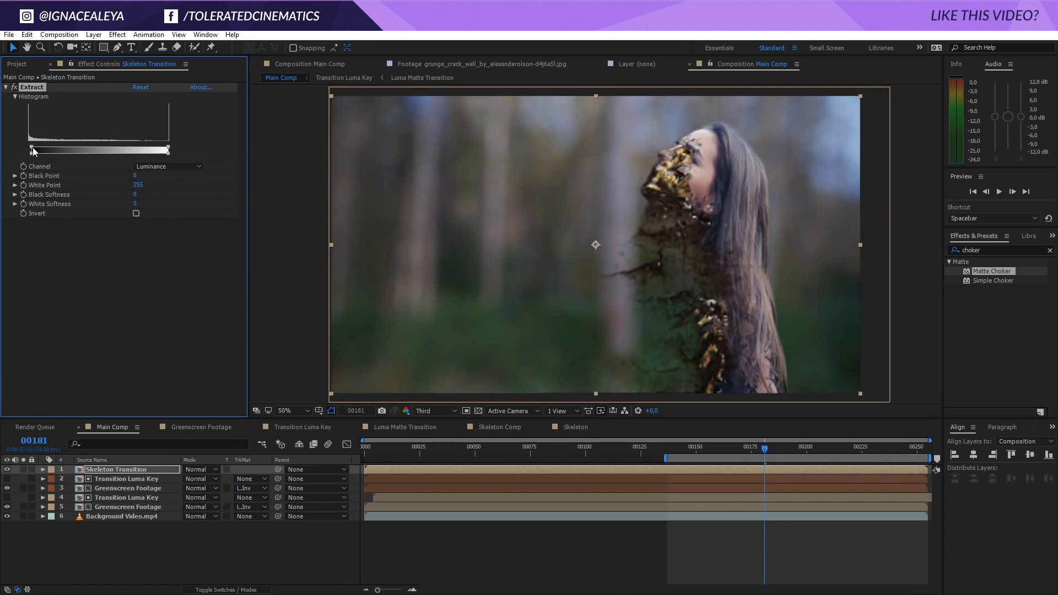
- Preview the burn transition in Main Comp and move the current time to frame 168
{"action": "left_click", "coordinate": [746, 514]}
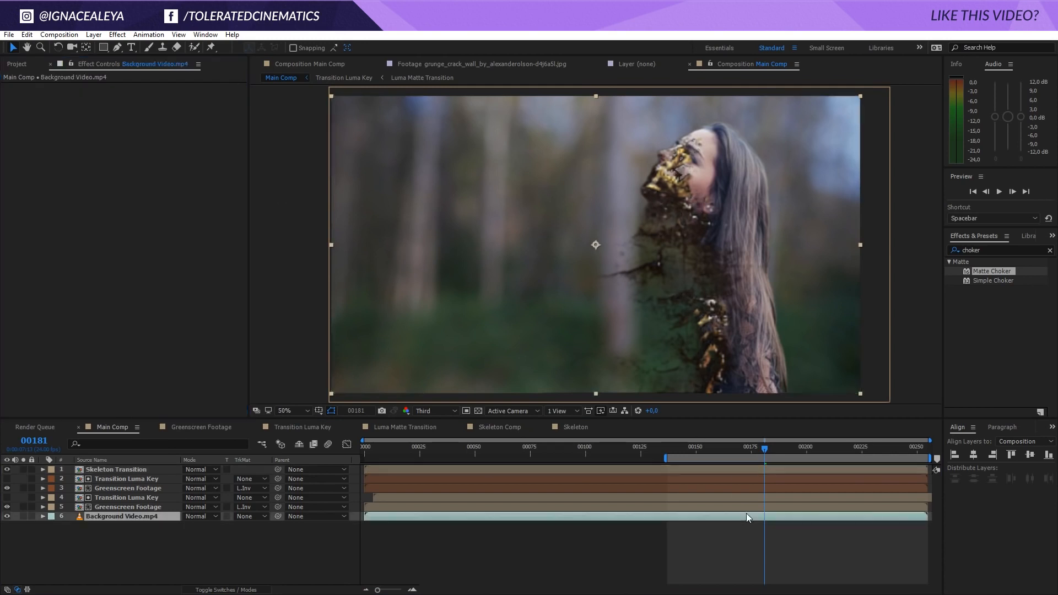
{"action": "key", "text": "space"}
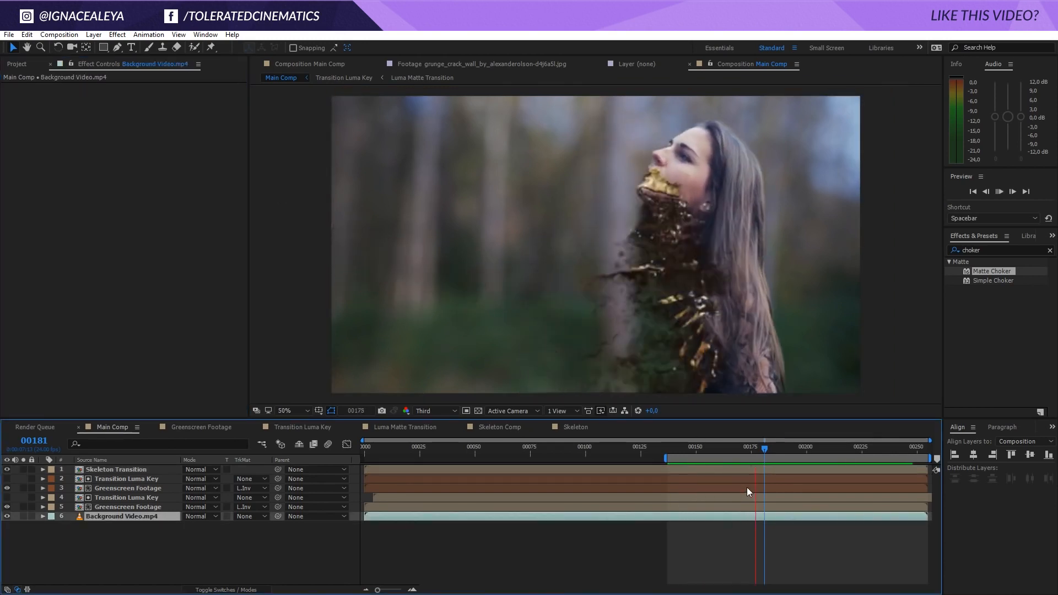
{"action": "left_click_drag", "start_coordinate": [763, 450], "coordinate": [736, 459]}
- Set the composition's preview resolution to Full, preview the burn transition, and move to frame 182
{"action": "left_click", "coordinate": [433, 411]}
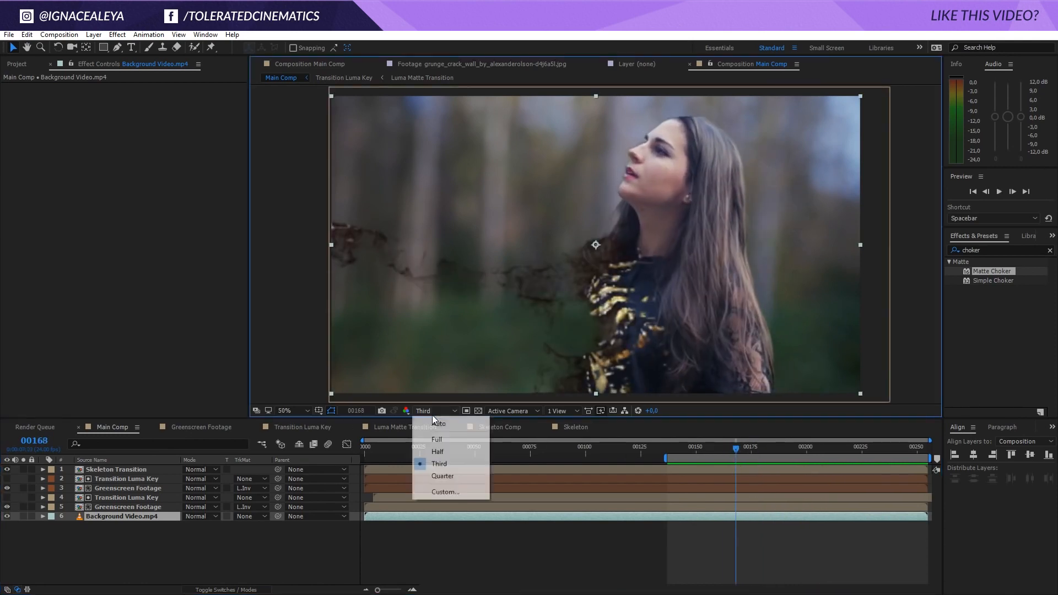
{"action": "left_click", "coordinate": [437, 436]}
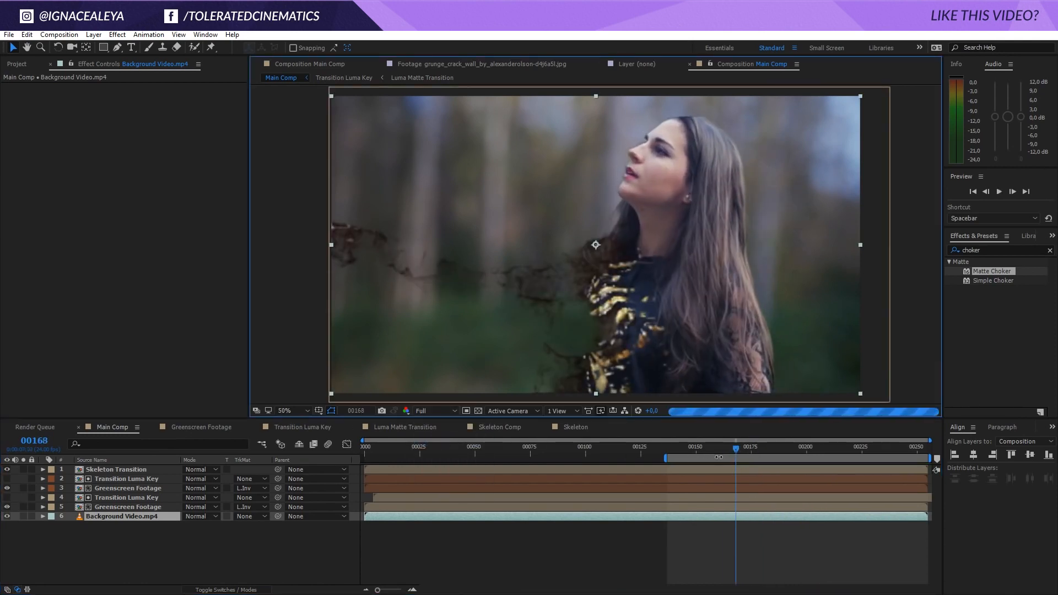
{"action": "left_click_drag", "start_coordinate": [741, 448], "coordinate": [762, 448]}
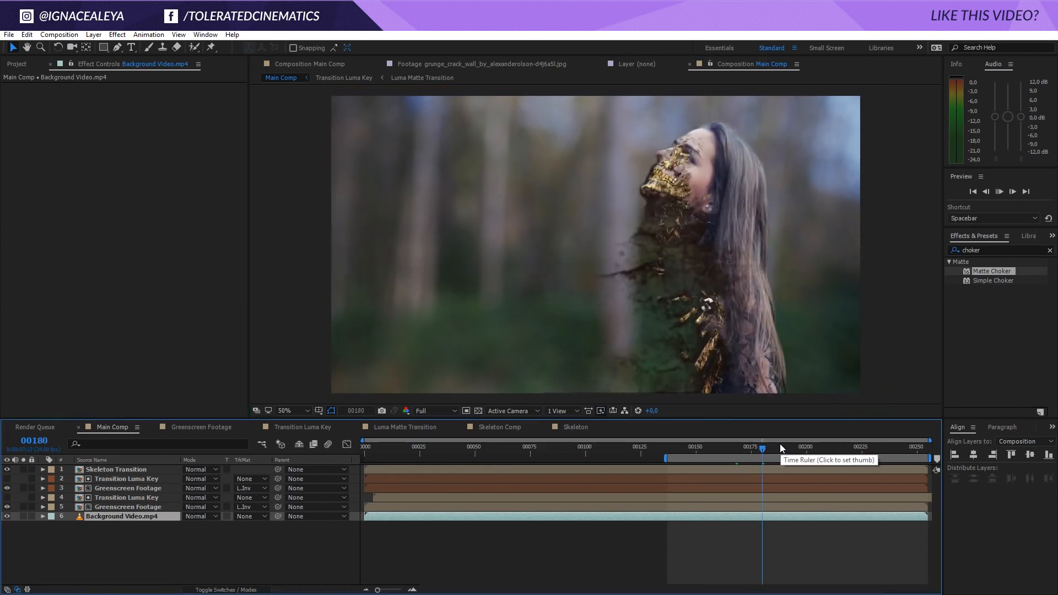
{"action": "key", "text": "space"}
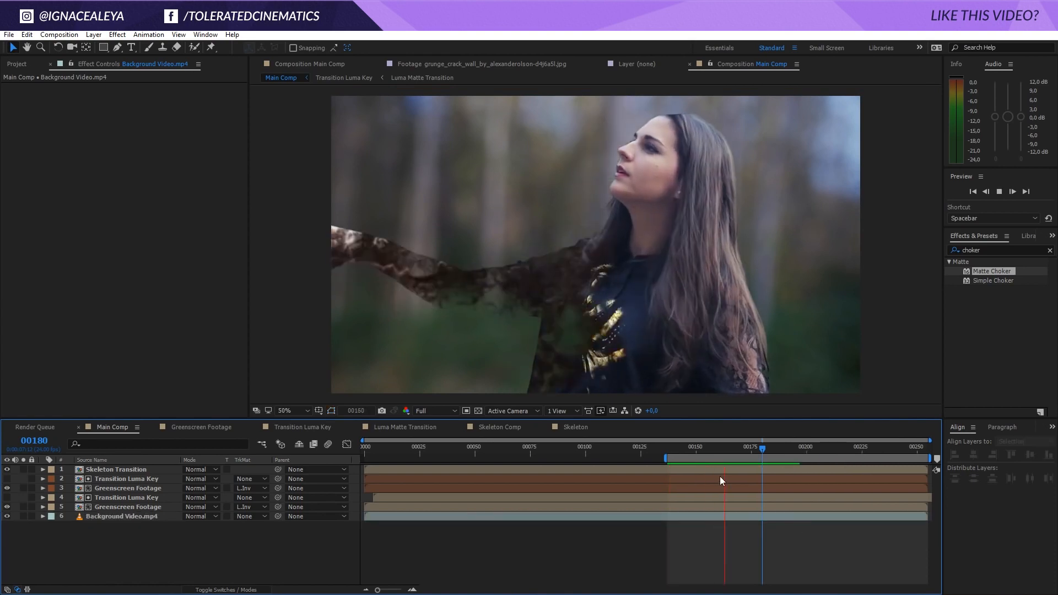
{"action": "left_click_drag", "start_coordinate": [736, 451], "coordinate": [768, 462]}
- Apply the Hue/Saturation effect to the Skeleton Transition layer and set its Master Hue to -18°
{"action": "left_click", "coordinate": [130, 469]}
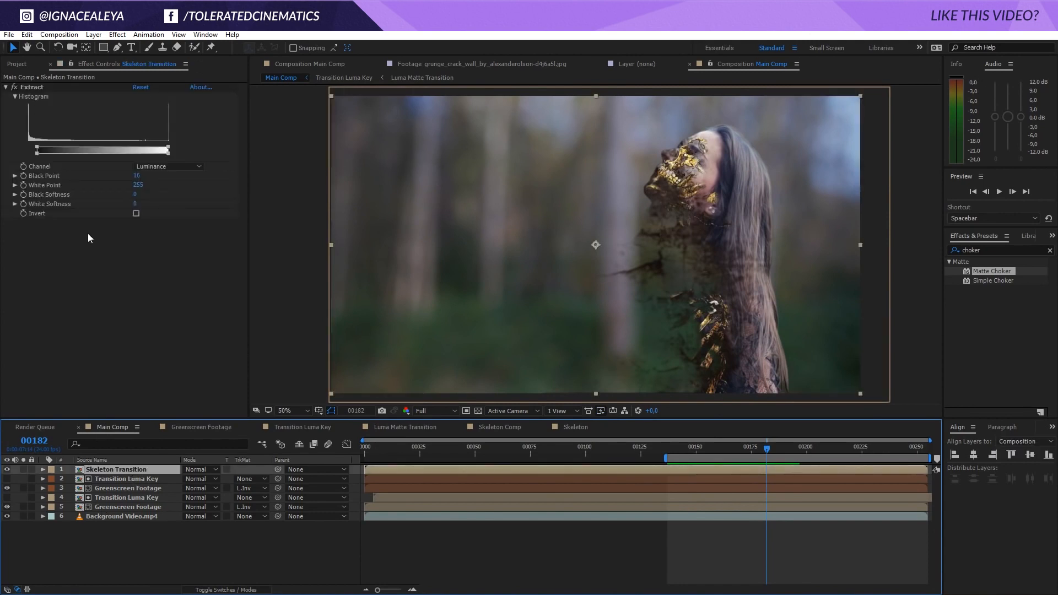
{"action": "left_click", "coordinate": [117, 35]}
{"action": "mouse_move", "coordinate": [121, 147]}
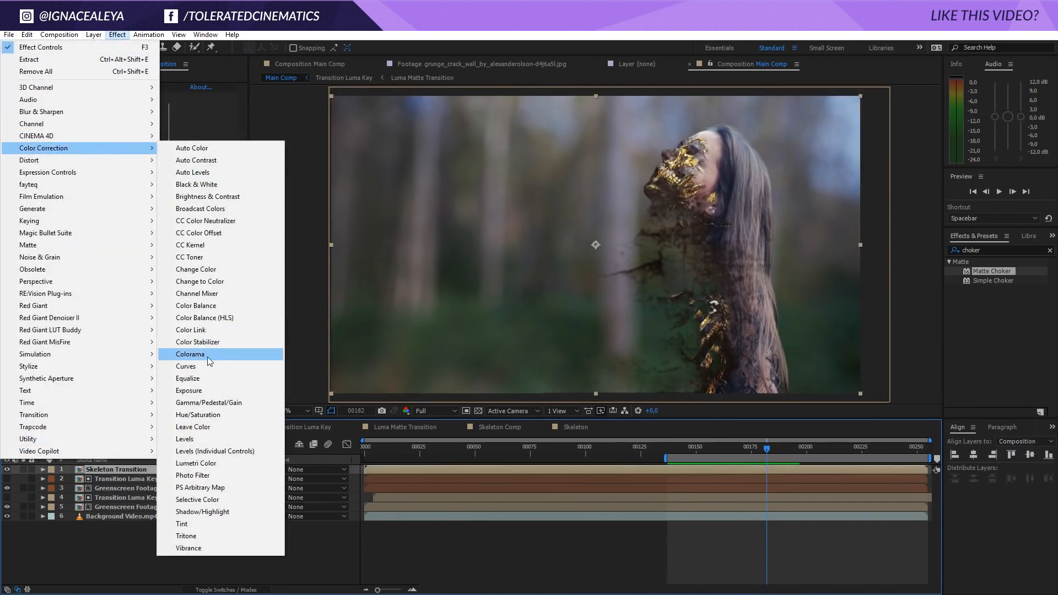
{"action": "left_click", "coordinate": [199, 414]}
{"action": "left_click_drag", "start_coordinate": [151, 277], "coordinate": [154, 286]}
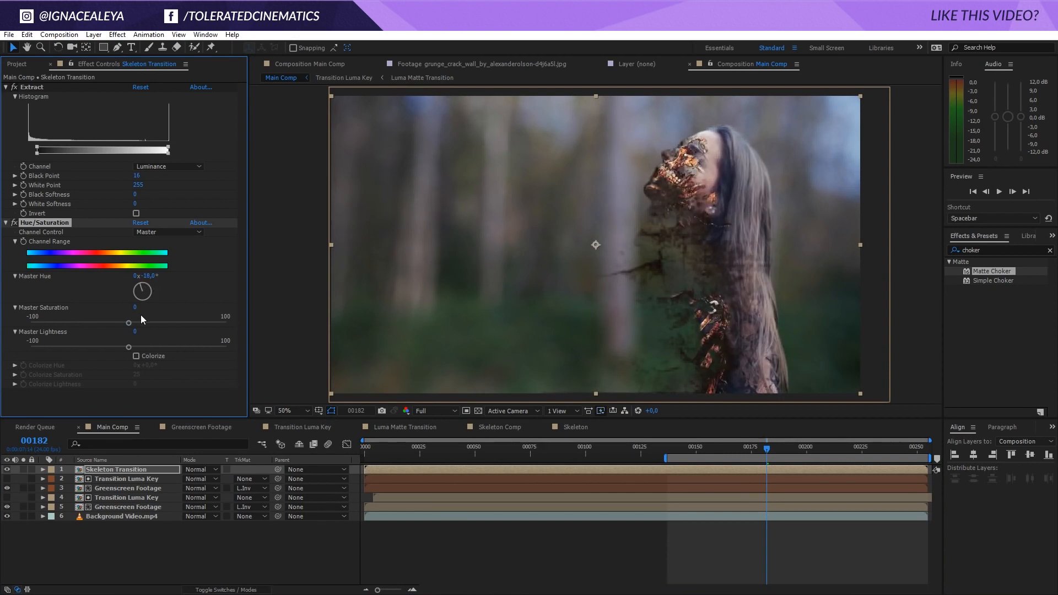
- Set the Hue/Saturation effect's Master Saturation to -42 and Master Lightness to 27 on Skeleton Transition
{"action": "mouse_move", "coordinate": [110, 348]}
{"action": "left_mouse_down"}
{"action": "mouse_move", "coordinate": [82, 348]}
{"action": "mouse_move", "coordinate": [94, 348]}
{"action": "left_mouse_up"}
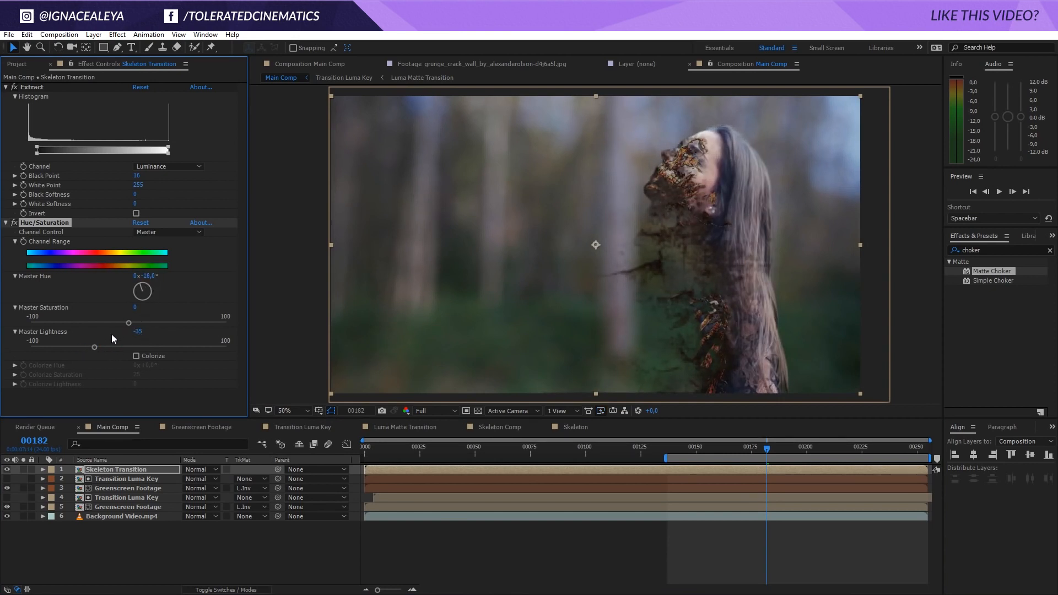
{"action": "left_click_drag", "start_coordinate": [162, 326], "coordinate": [88, 334]}
{"action": "left_click", "coordinate": [95, 347]}
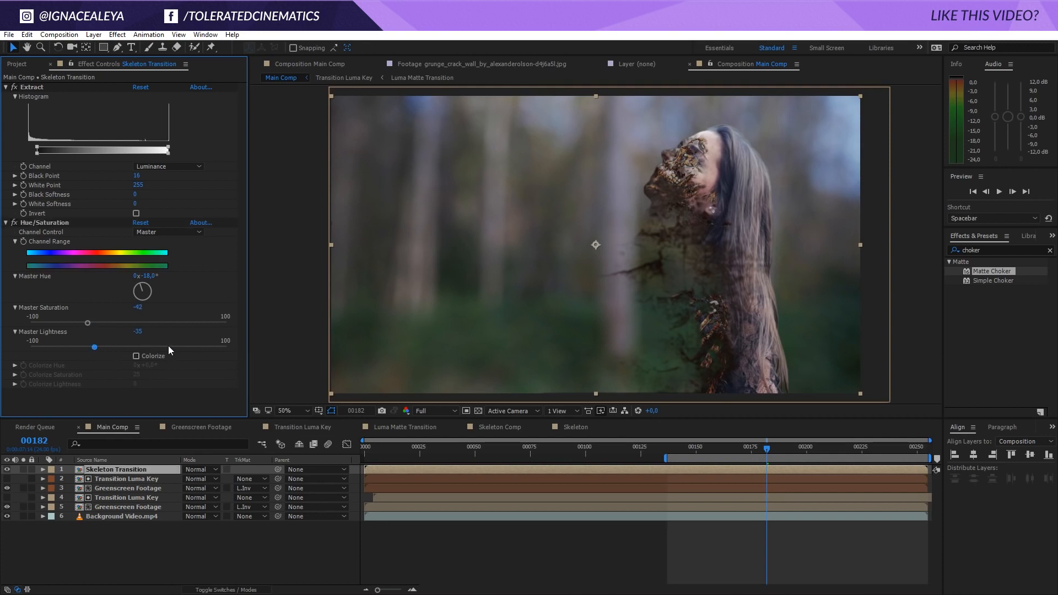
{"action": "mouse_move", "coordinate": [167, 347]}
{"action": "left_mouse_down"}
{"action": "mouse_move", "coordinate": [184, 348]}
{"action": "mouse_move", "coordinate": [157, 353]}
{"action": "left_mouse_up"}
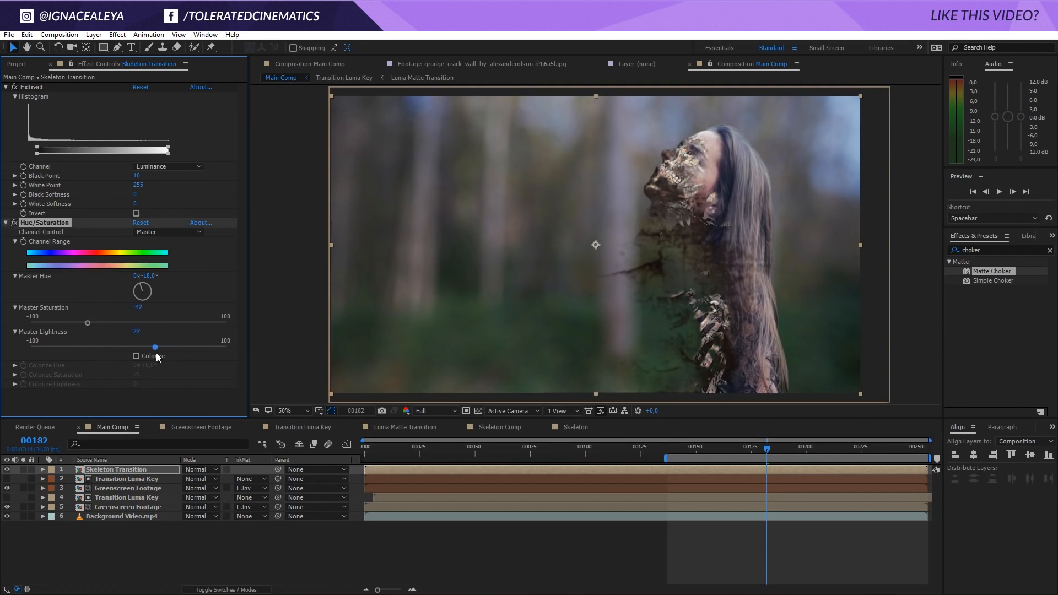
- Check the recolored skeleton at several points of the transition, including frames 199 and 167
{"action": "left_click_drag", "start_coordinate": [806, 454], "coordinate": [770, 454]}
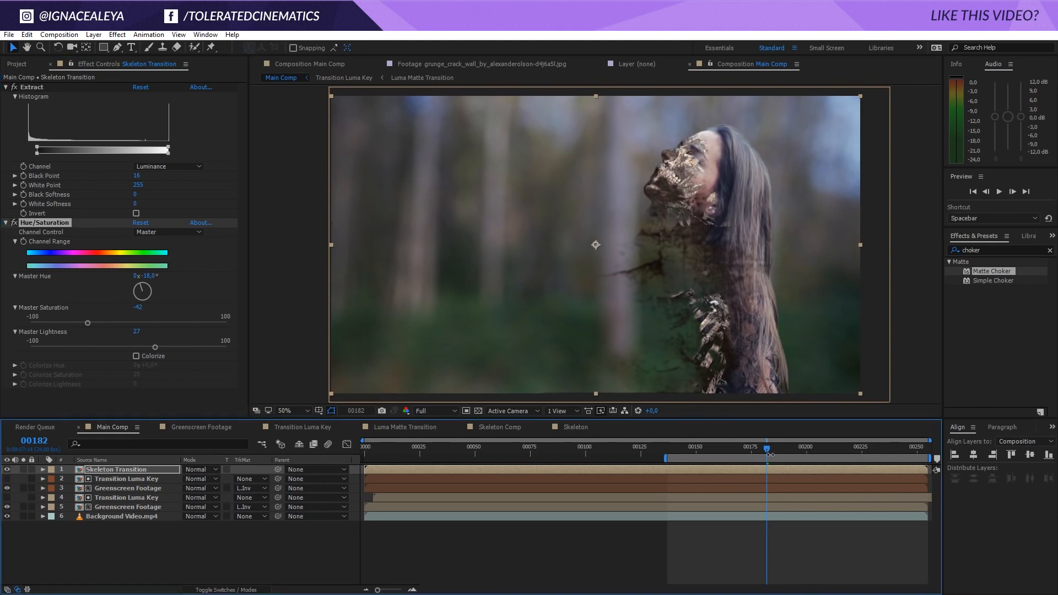
{"action": "left_click", "coordinate": [804, 451]}
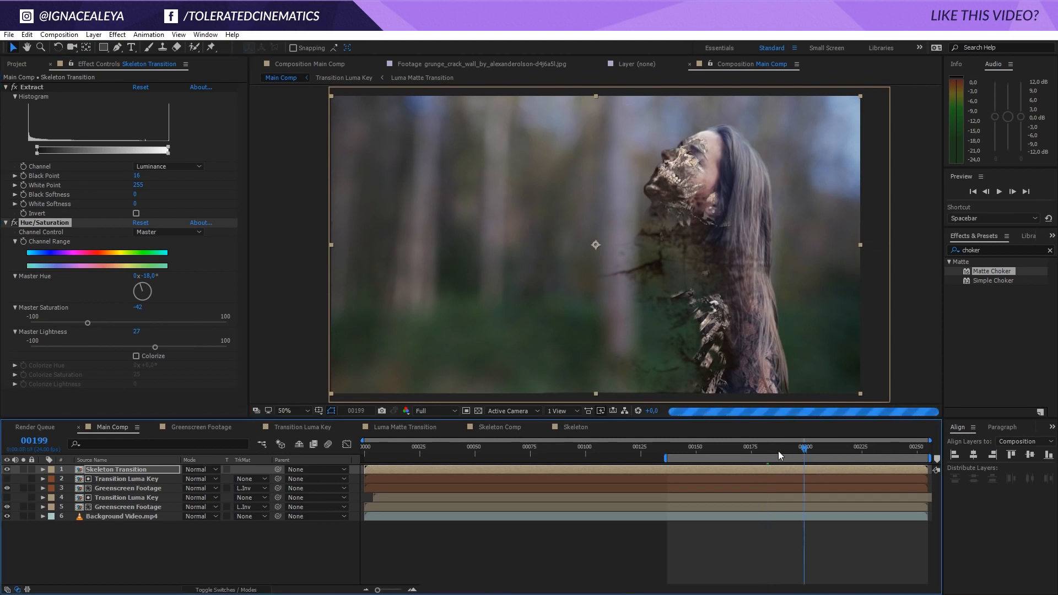
{"action": "left_click", "coordinate": [712, 454]}
{"action": "left_click", "coordinate": [732, 453]}
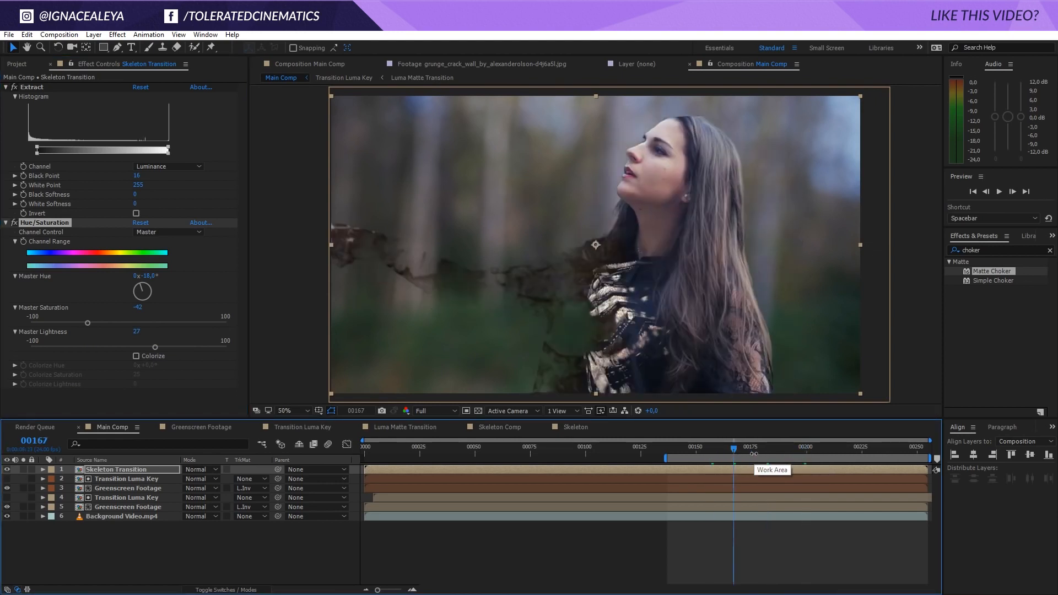